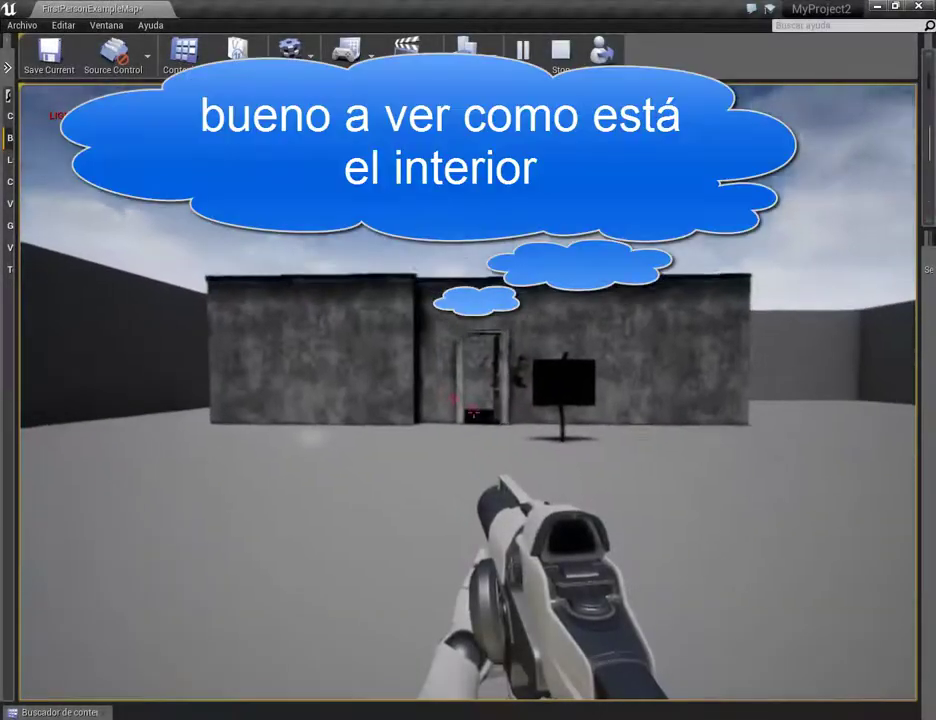
Walk up to the house, read the SE VENDE sign and line up with the front door
key(w)
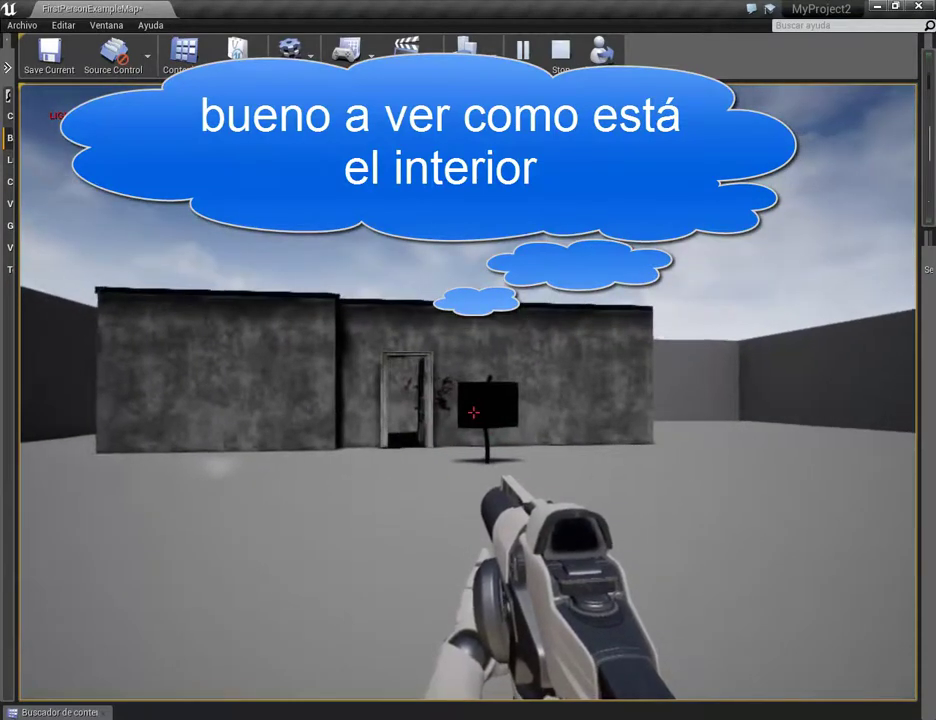
key(w)
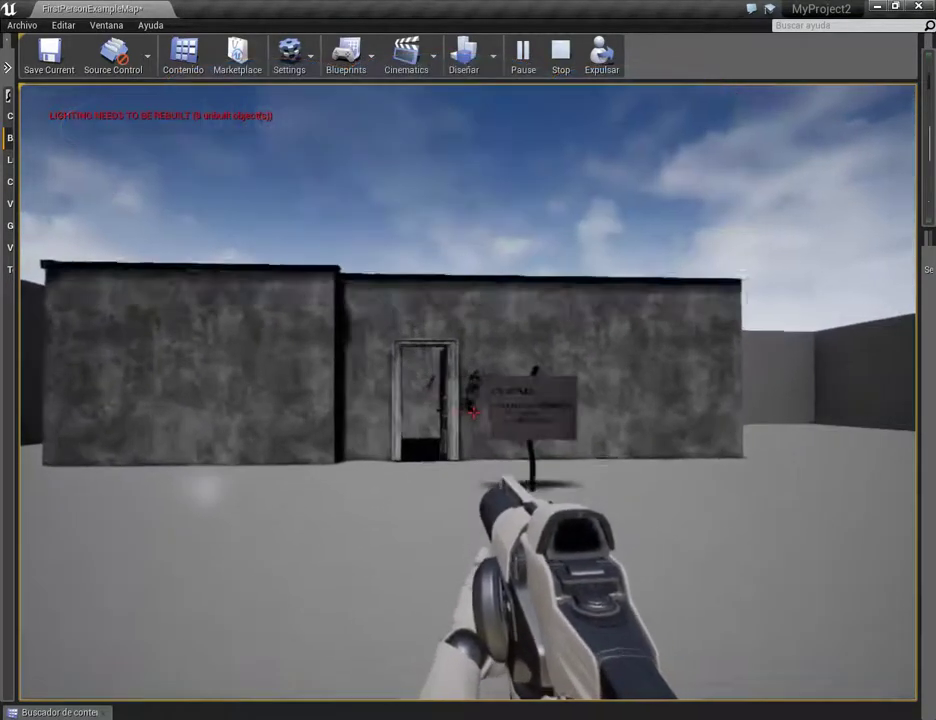
key(w)
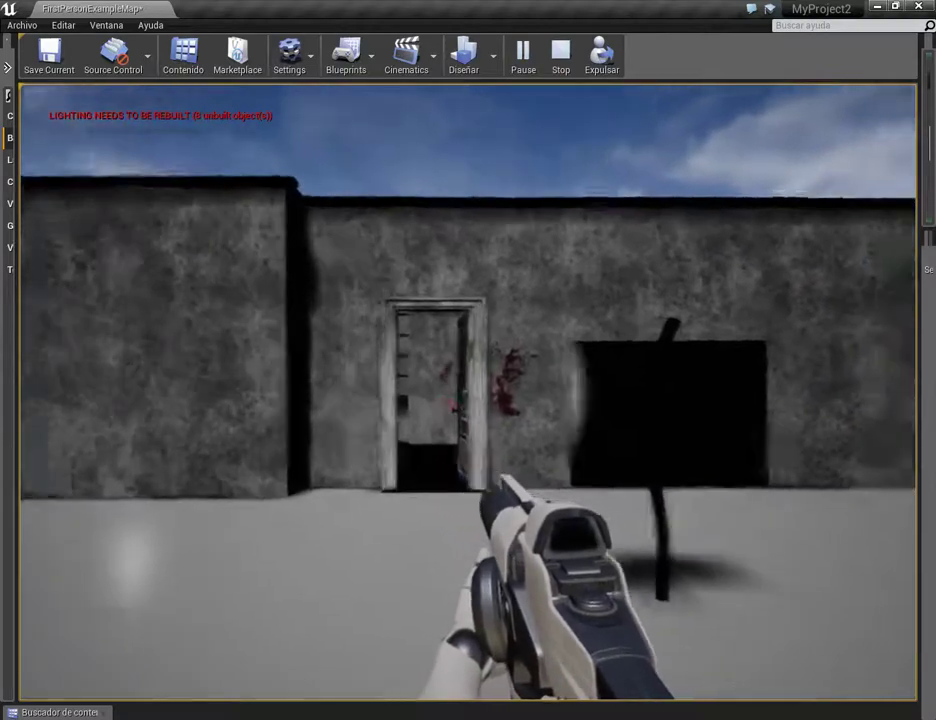
key(d)
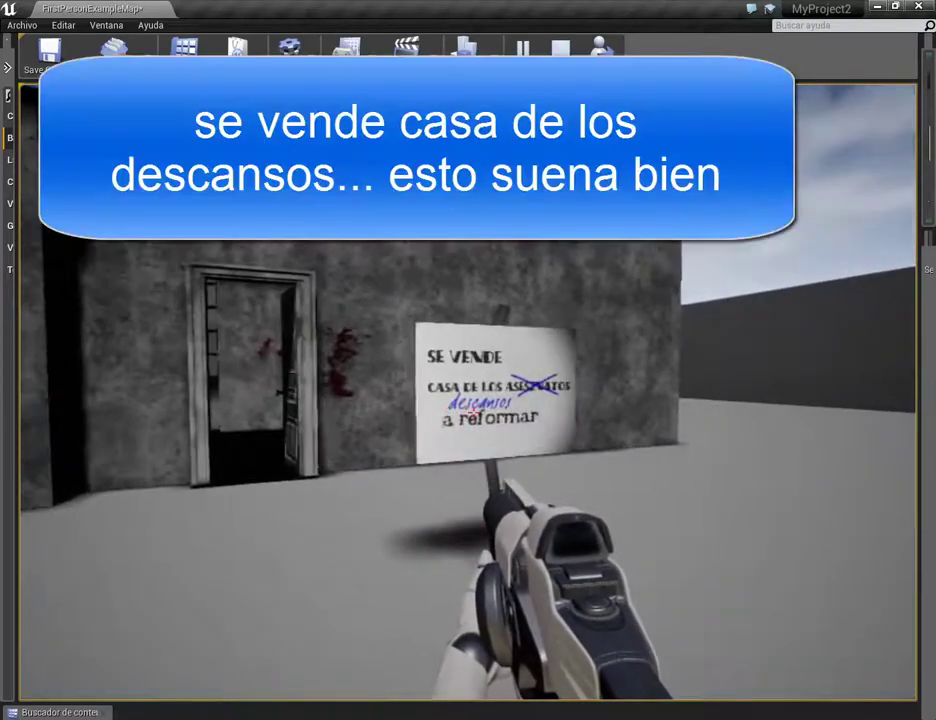
key(w)
key(w)
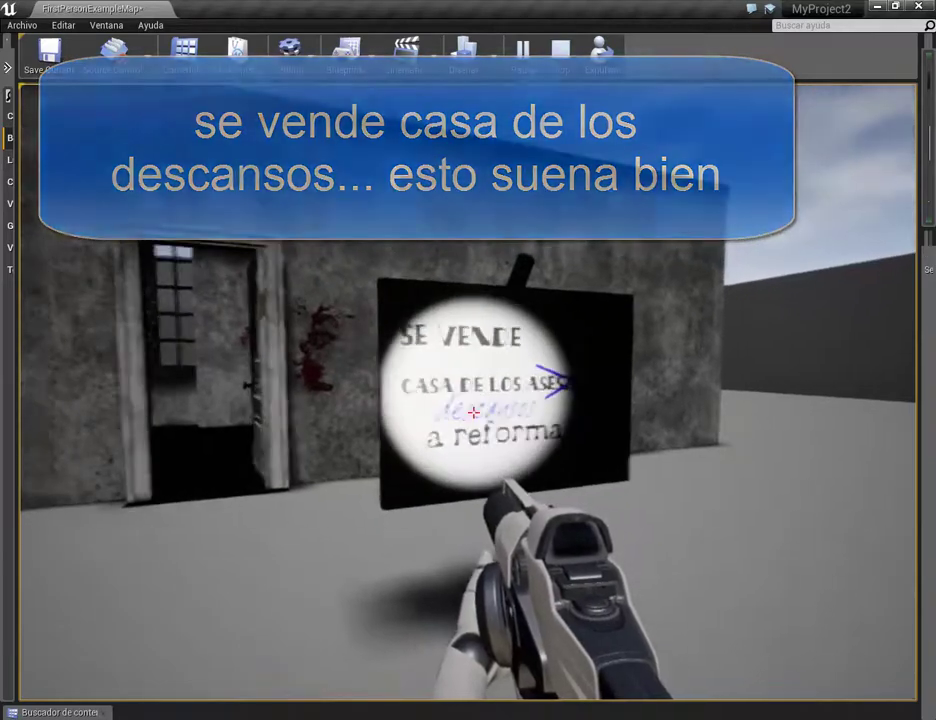
key(s)
key(s)
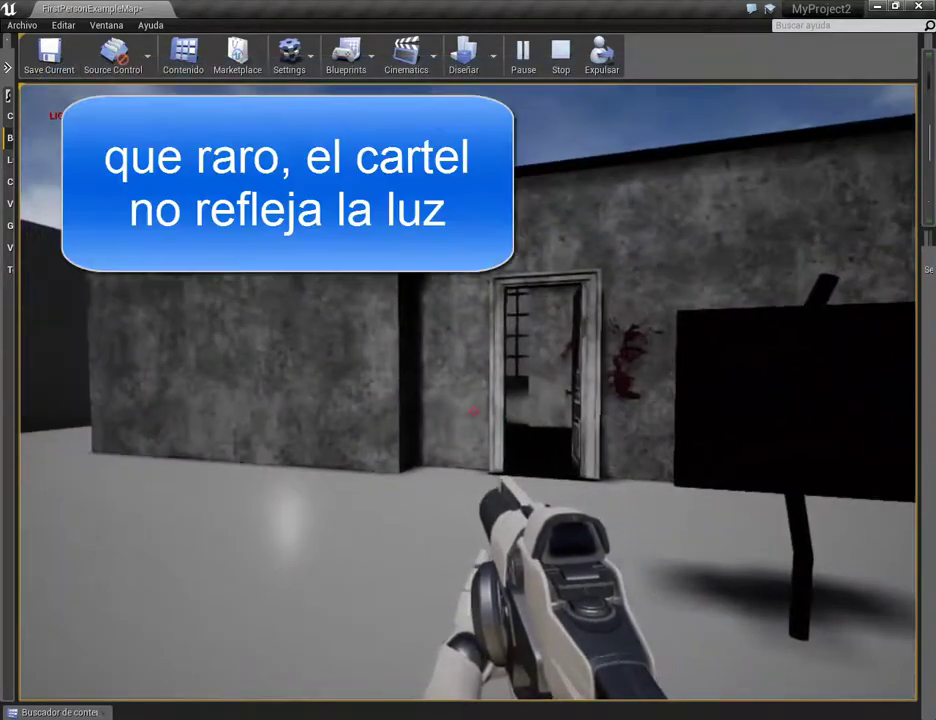
key(a)
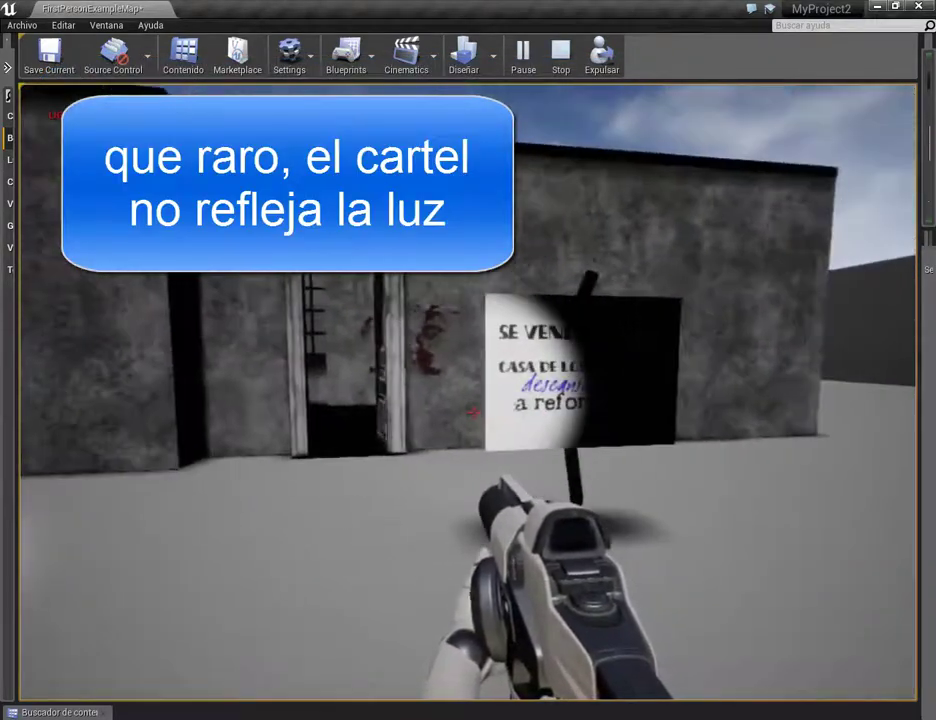
key(w)
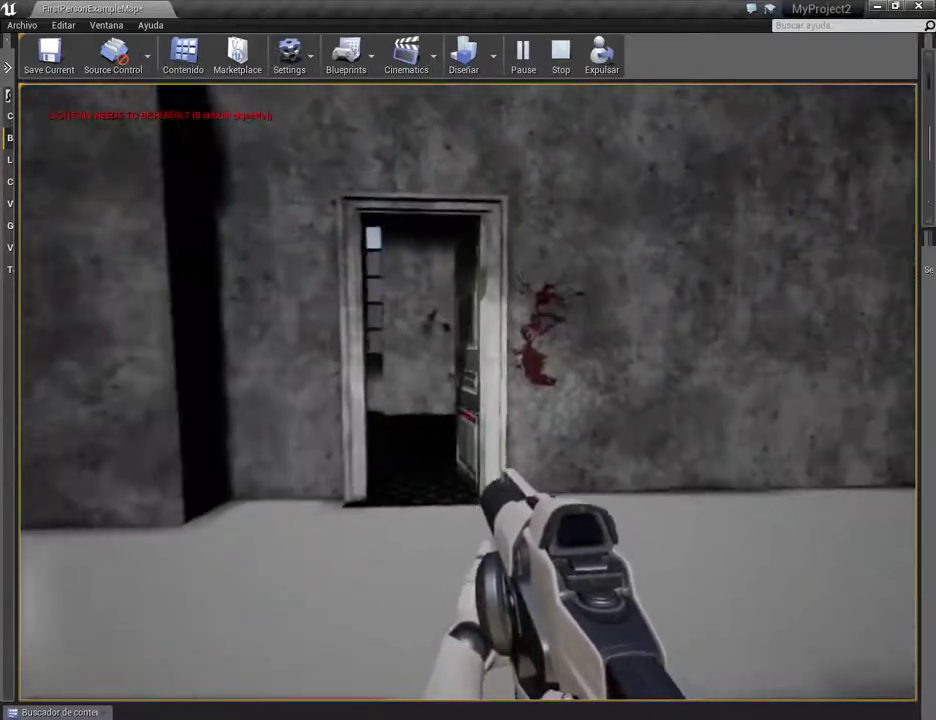
key(s)
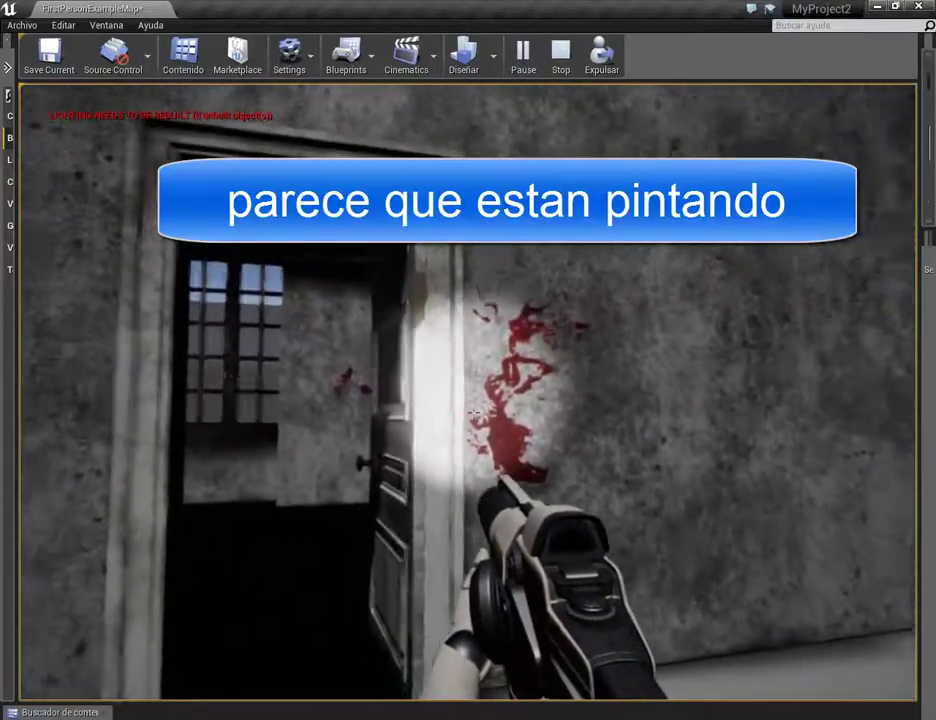
Walk through the doorway into the lamp-lit room, then on through the dark doorway and corridor
key(w)
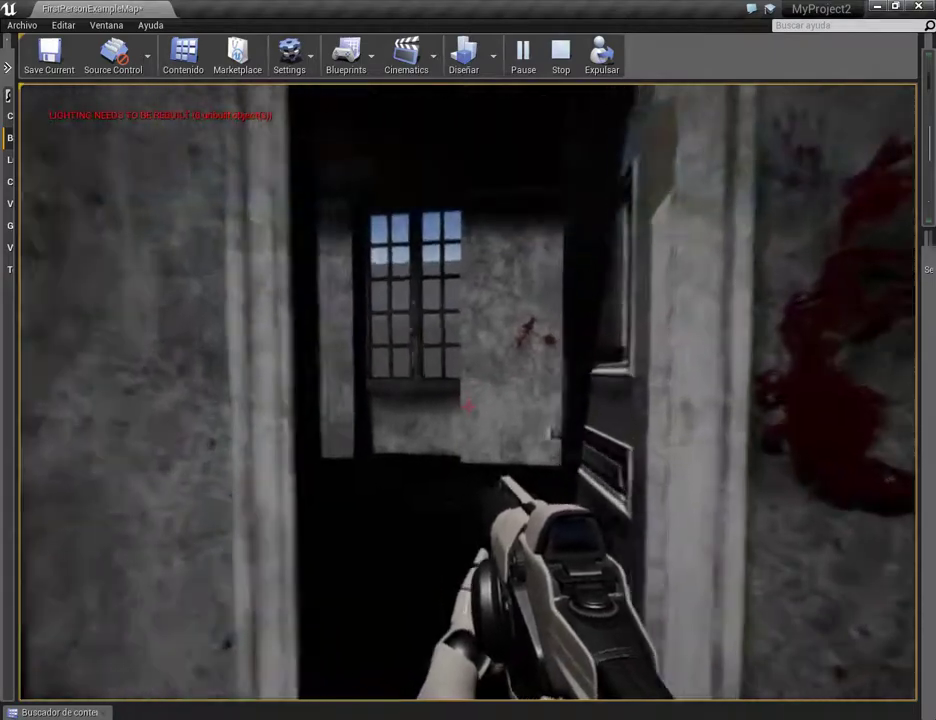
key(w)
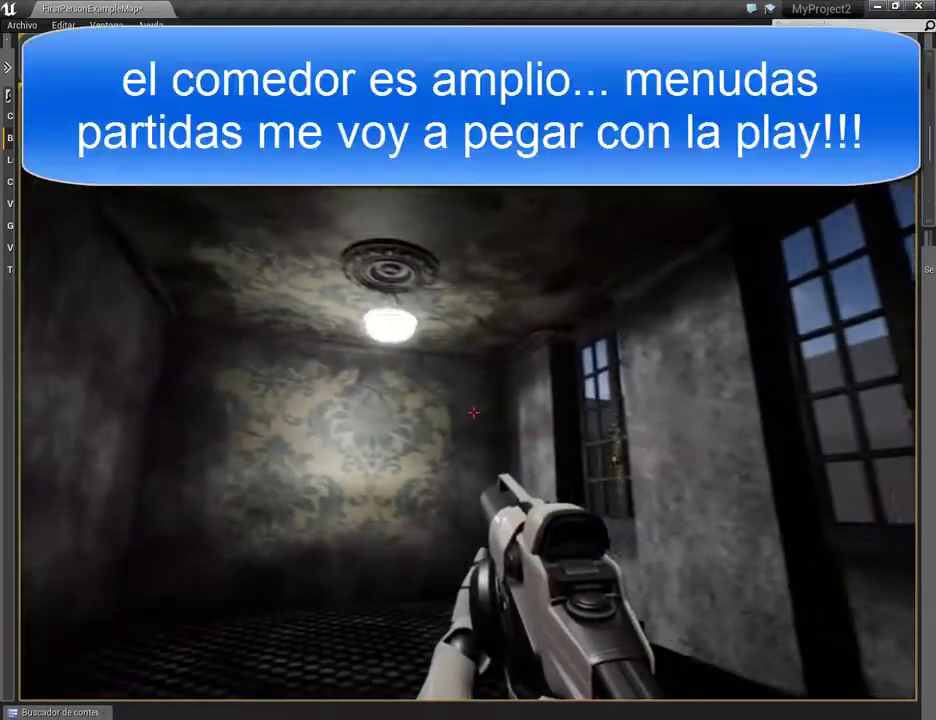
key(w)
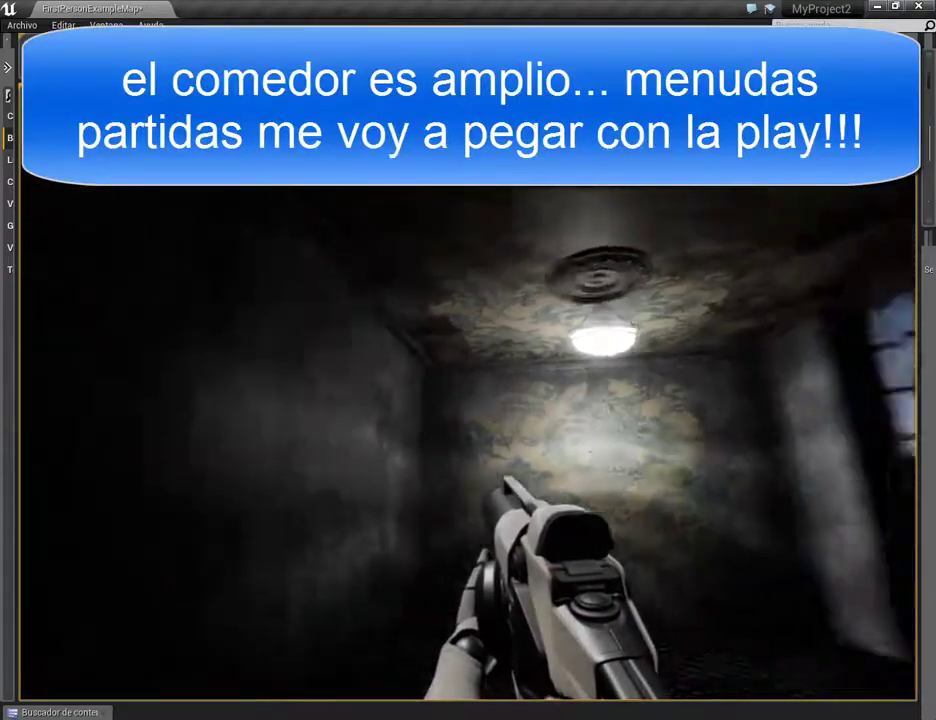
key(w)
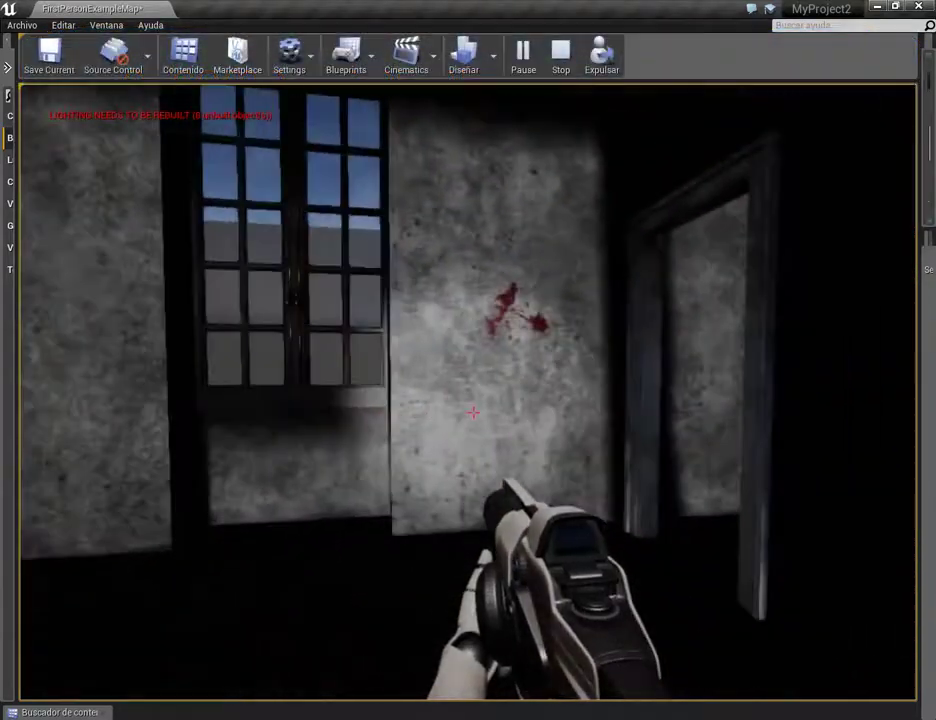
key(w)
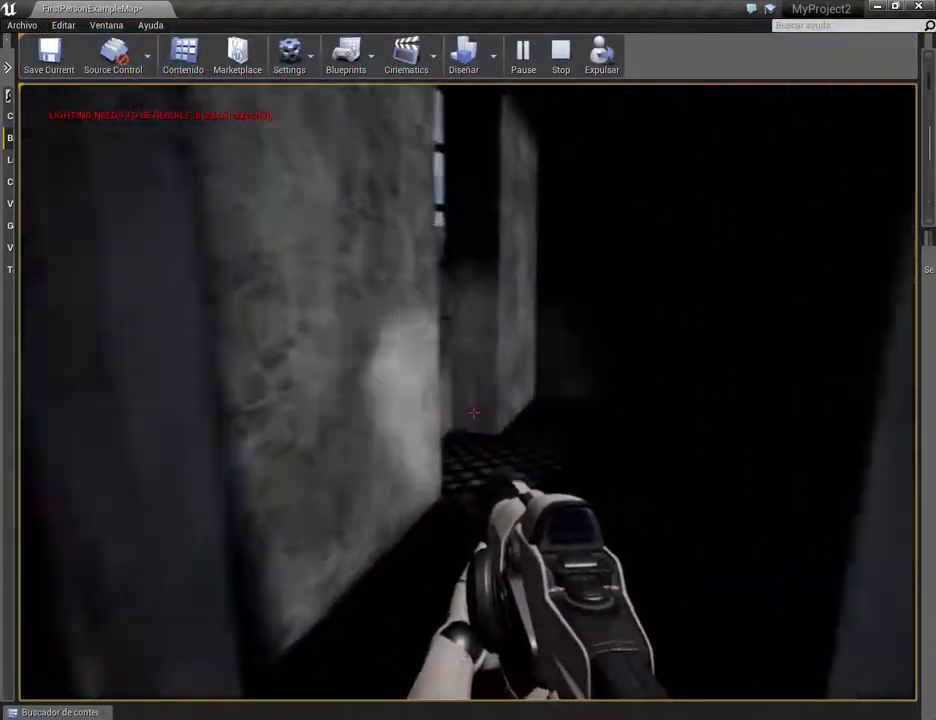
key(w)
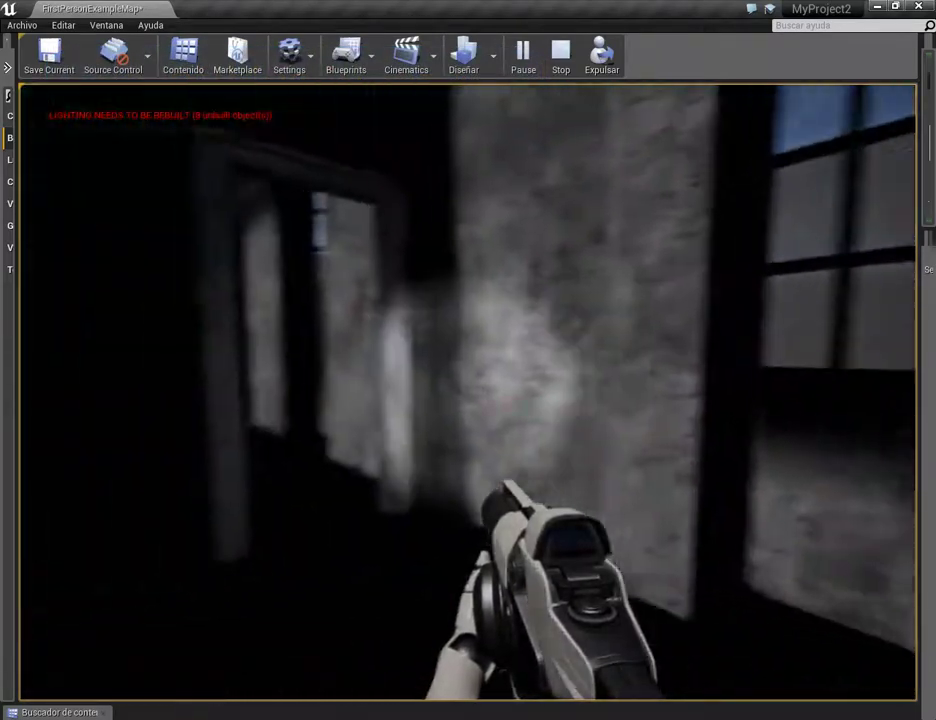
key(w)
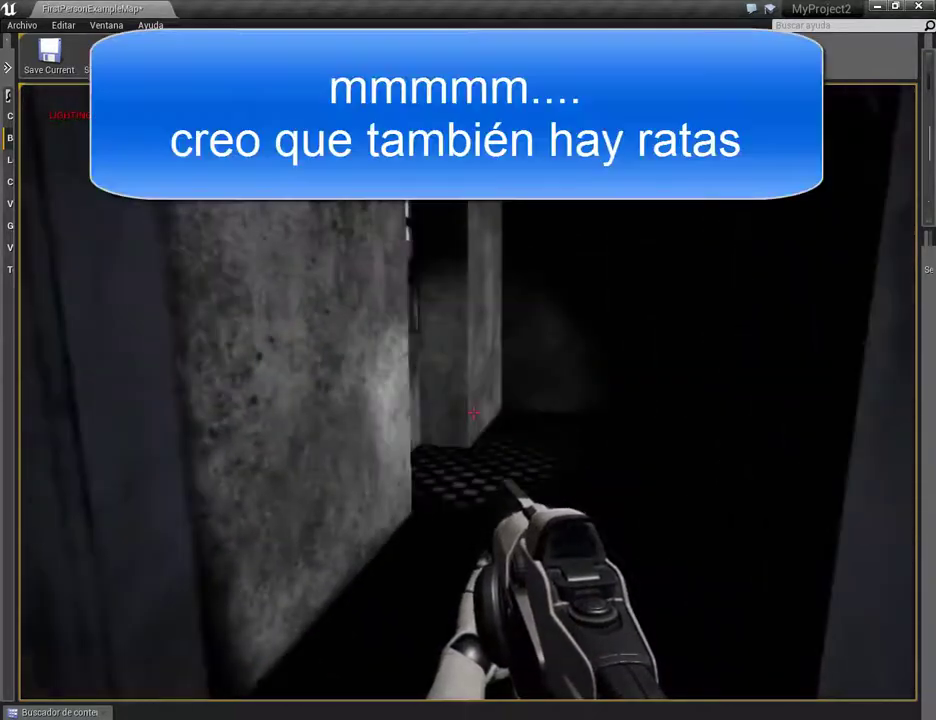
key(w)
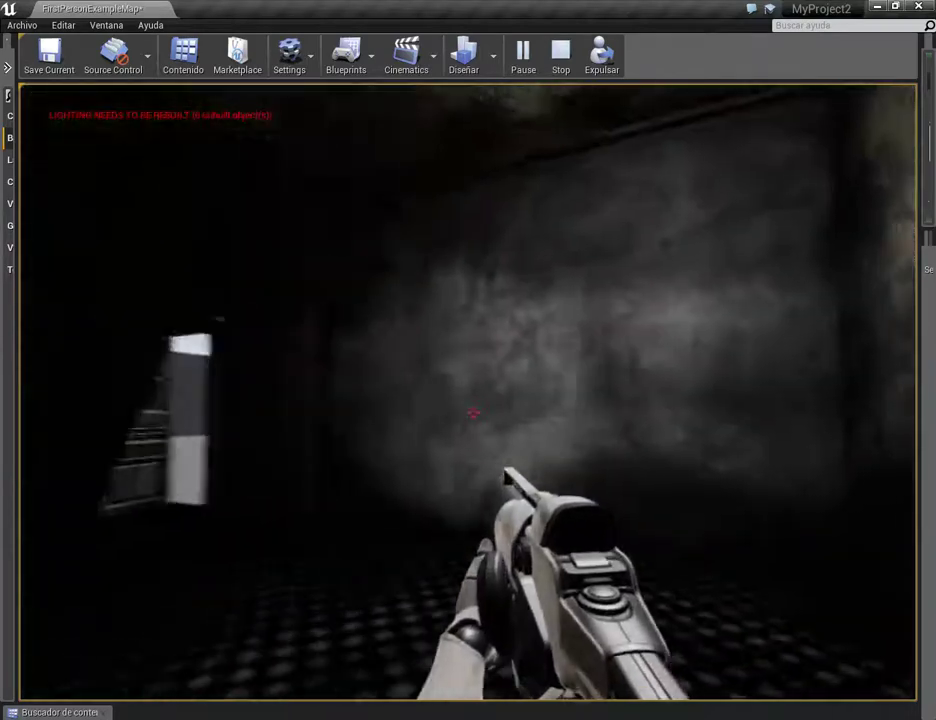
Stop the playtest and drag the 'wall' material from the Content Browser onto the wallpaper decal
key(Escape)
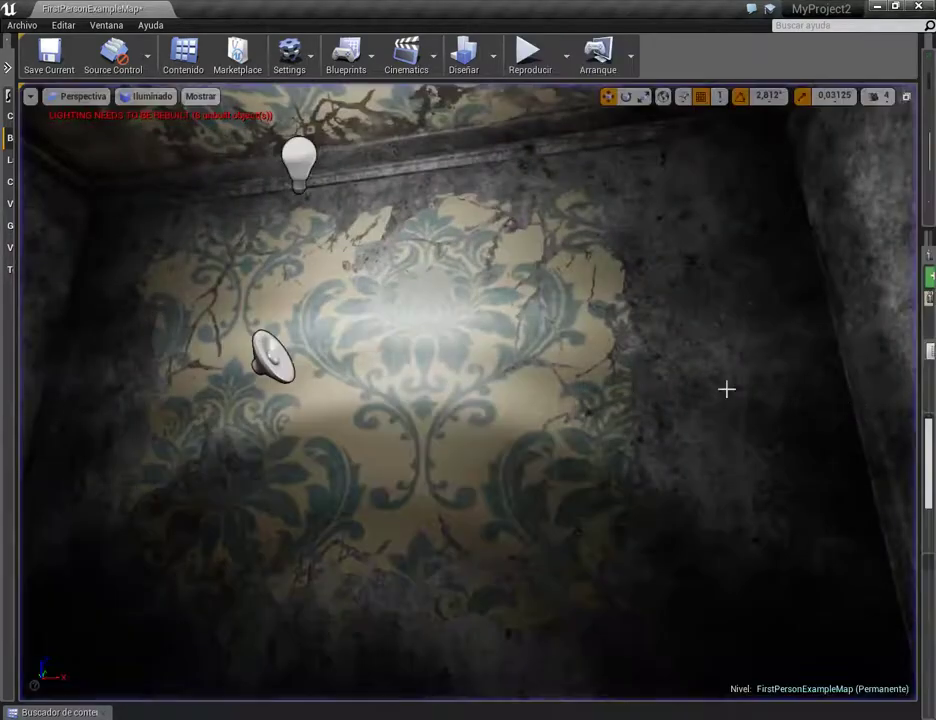
click(488, 386)
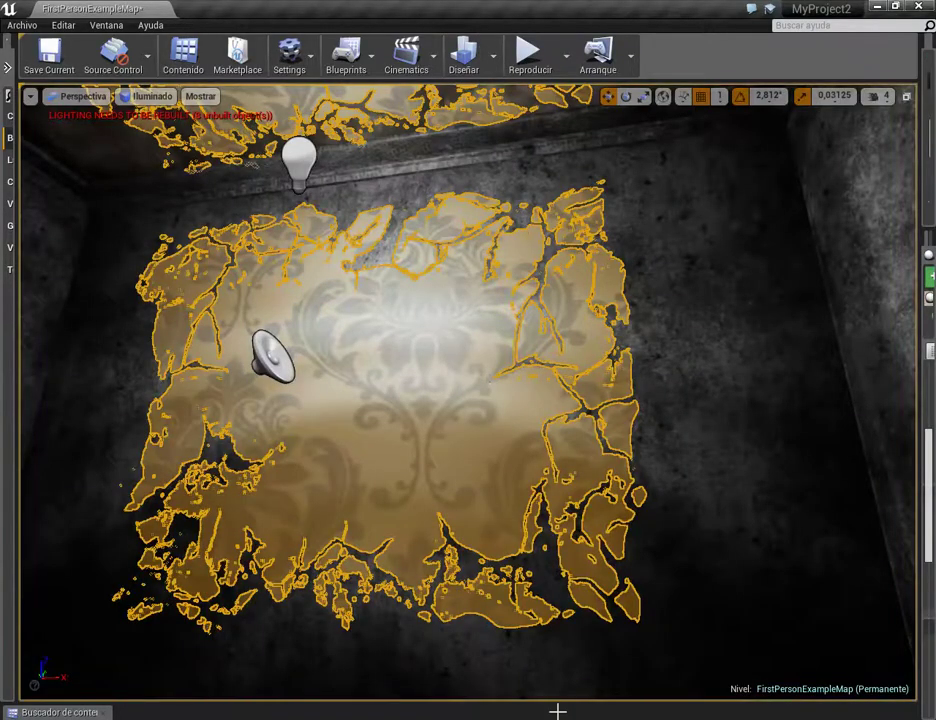
key(Escape)
drag(549, 711, 582, 328)
click(540, 491)
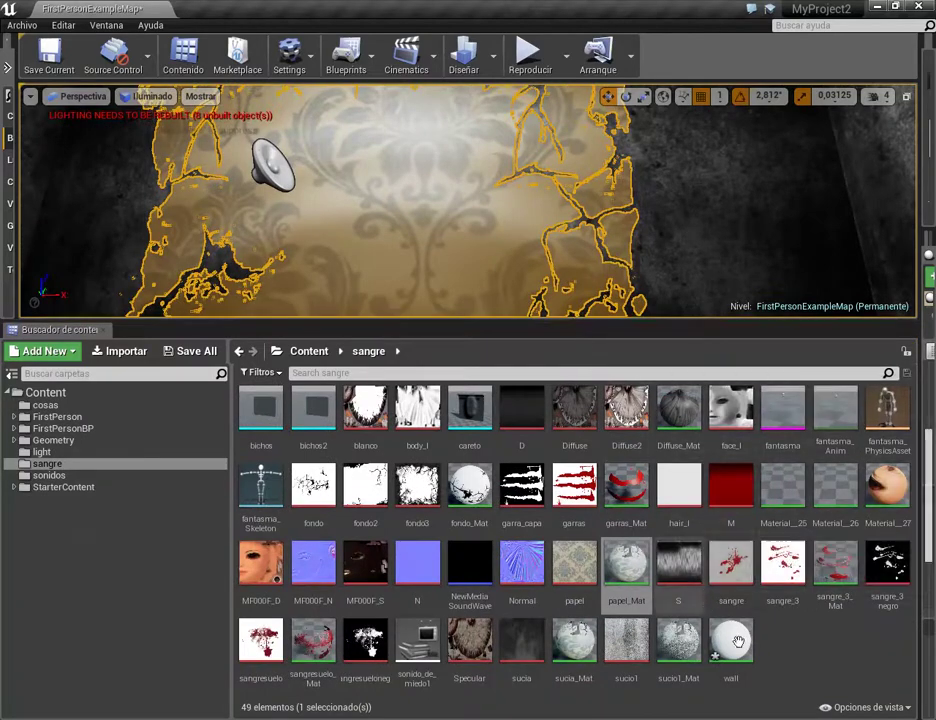
mouse_move(738, 641)
mouse_down()
mouse_move(451, 240)
mouse_move(470, 285)
mouse_up()
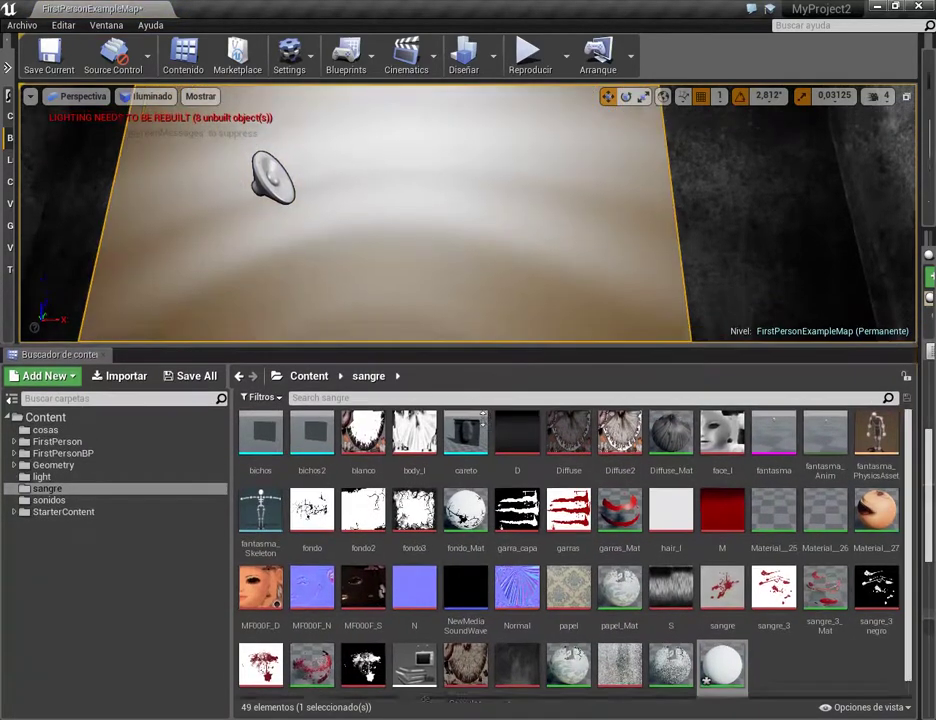
drag(498, 327, 502, 703)
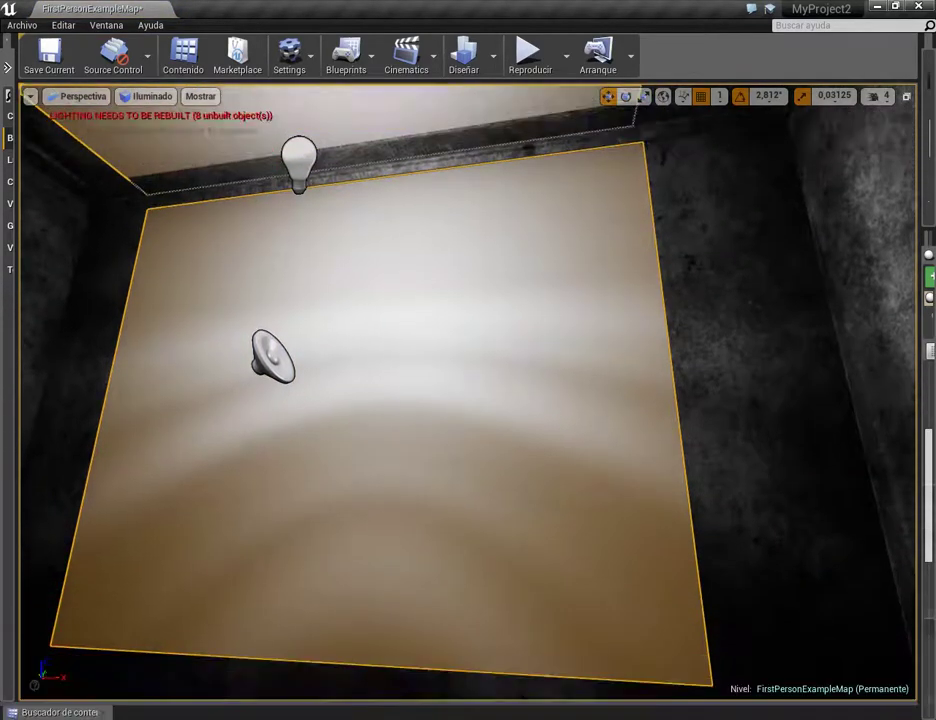
Play the level and walk into the house to inspect the now plain white wall
click(528, 55)
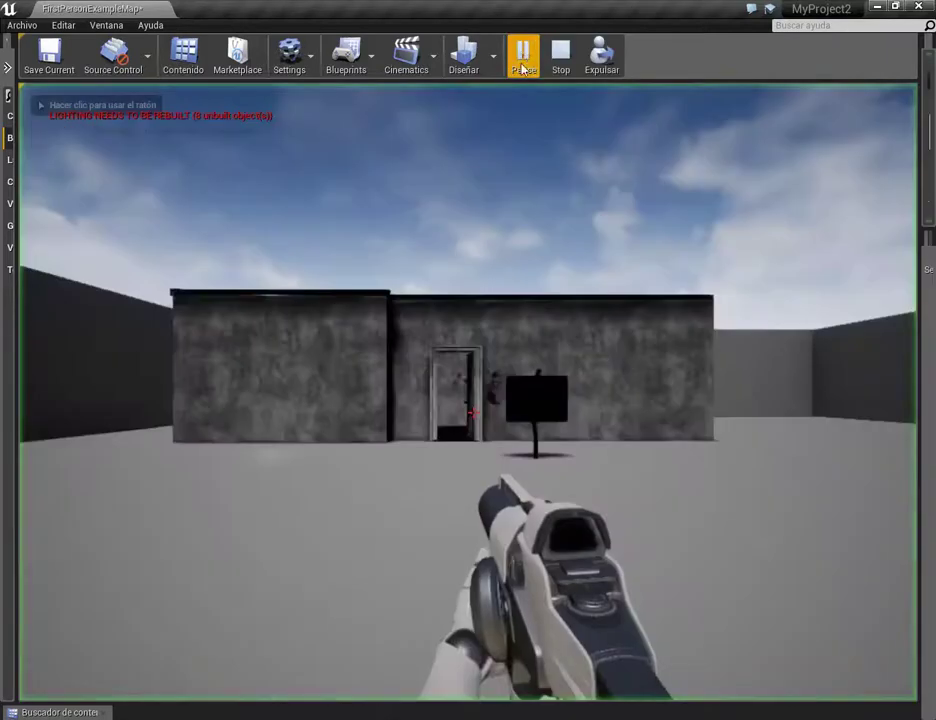
key(w)
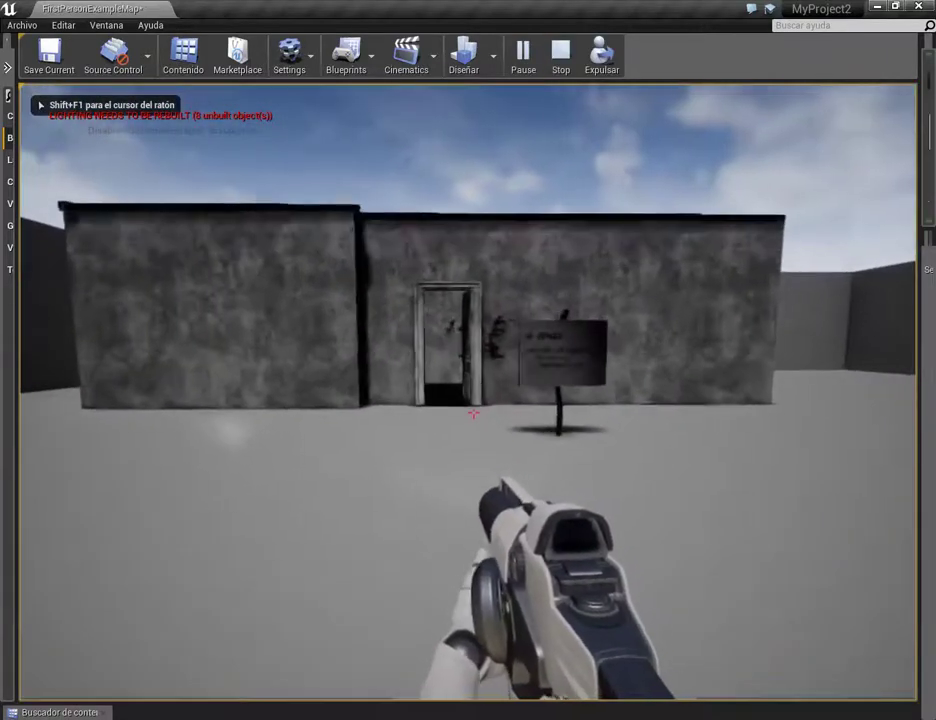
key(w)
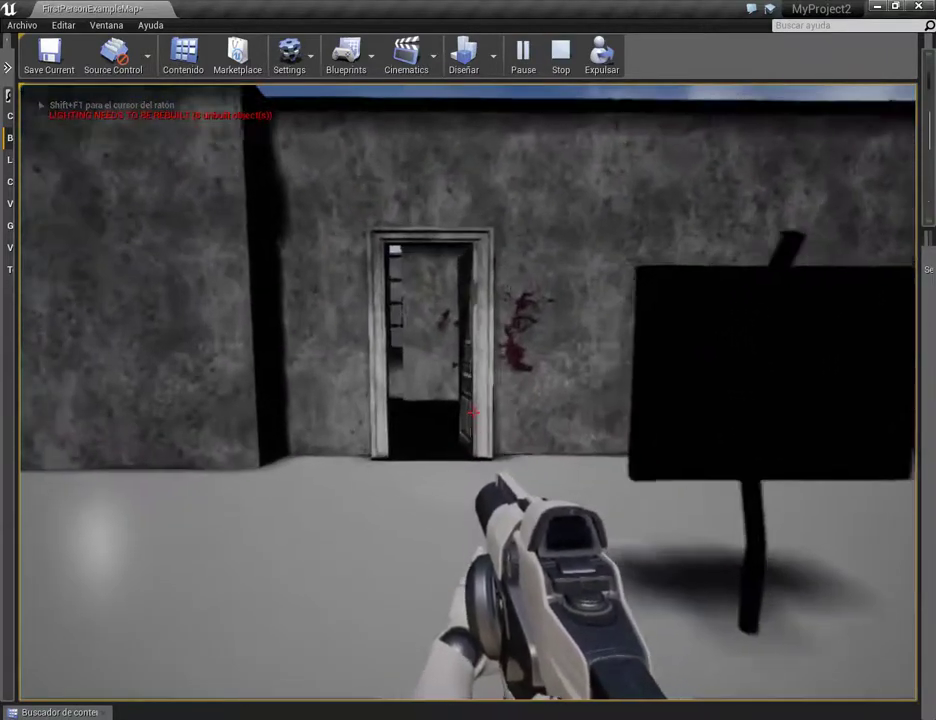
key(w)
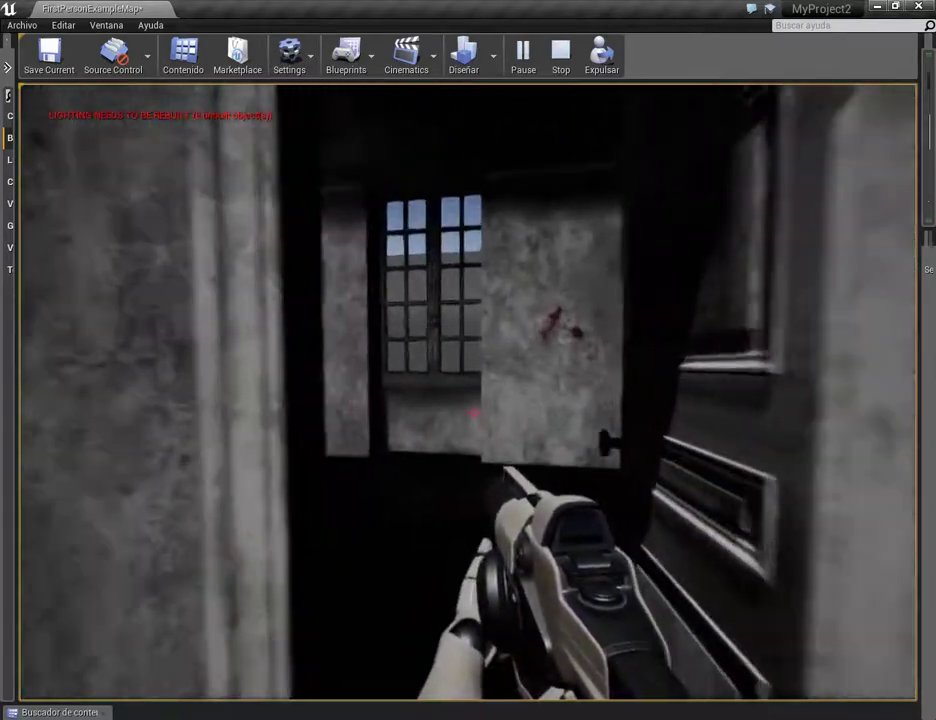
key(w)
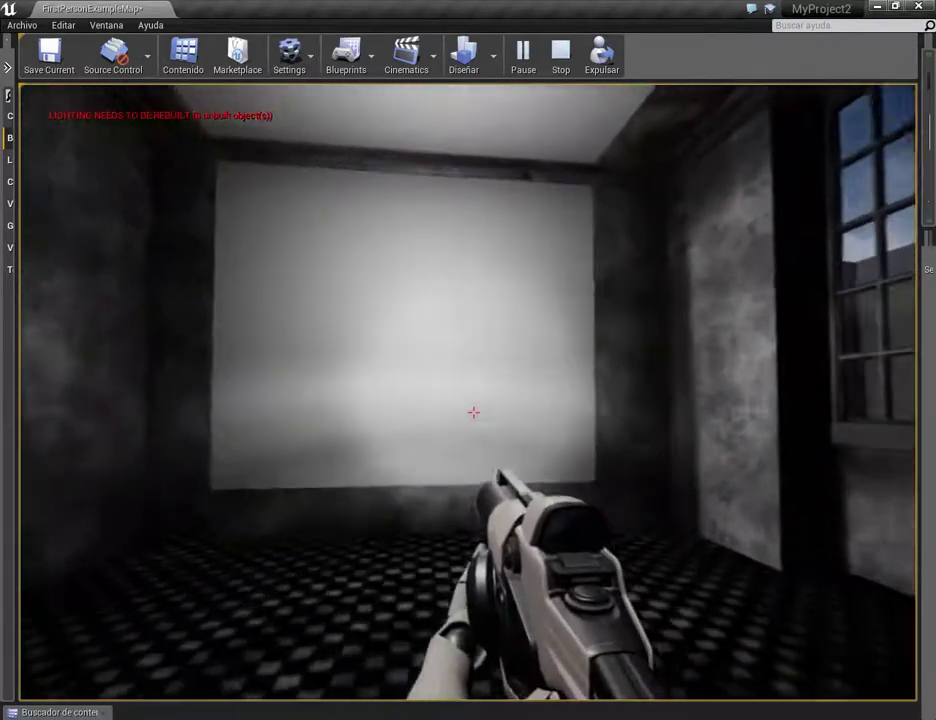
key(w)
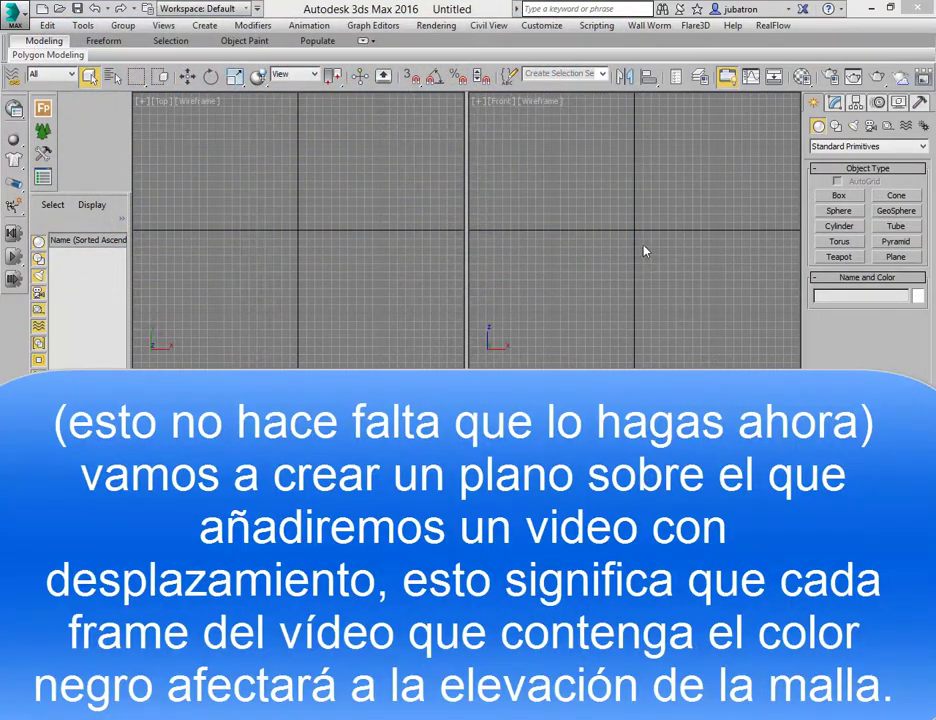
Drag out a Plane in the Front view with 40 length and 40 width segments
middle_drag(645, 251, 645, 275)
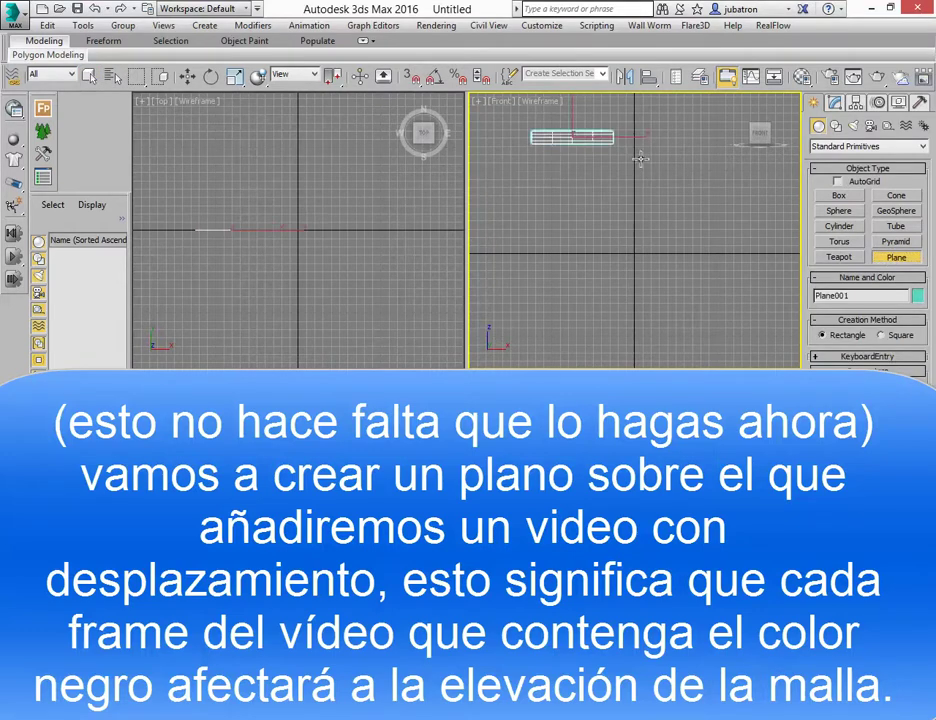
drag(737, 250, 739, 266)
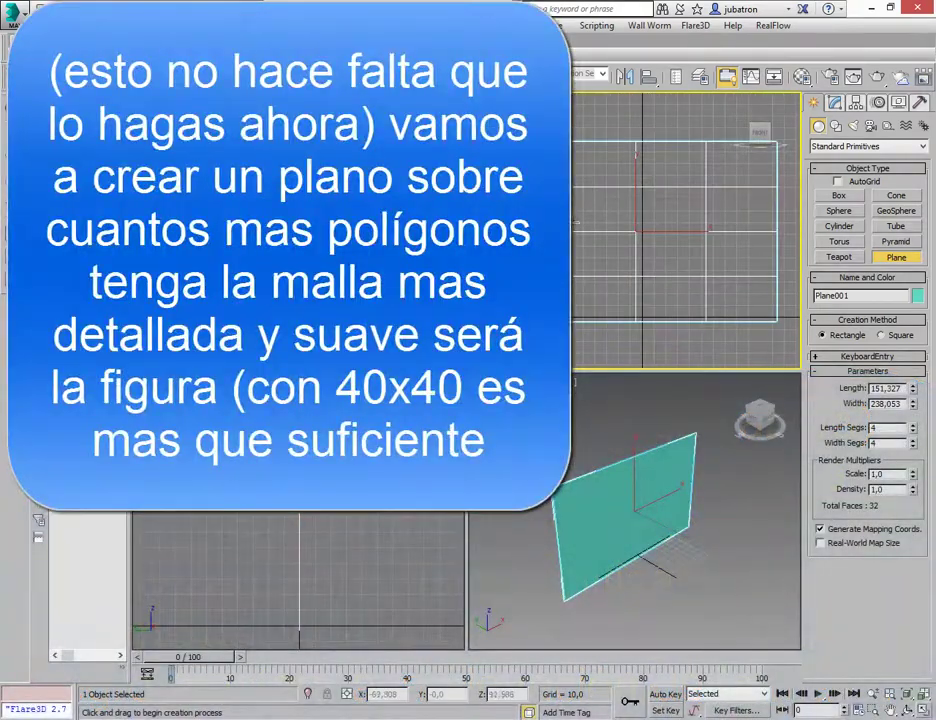
click(890, 445)
text(0)
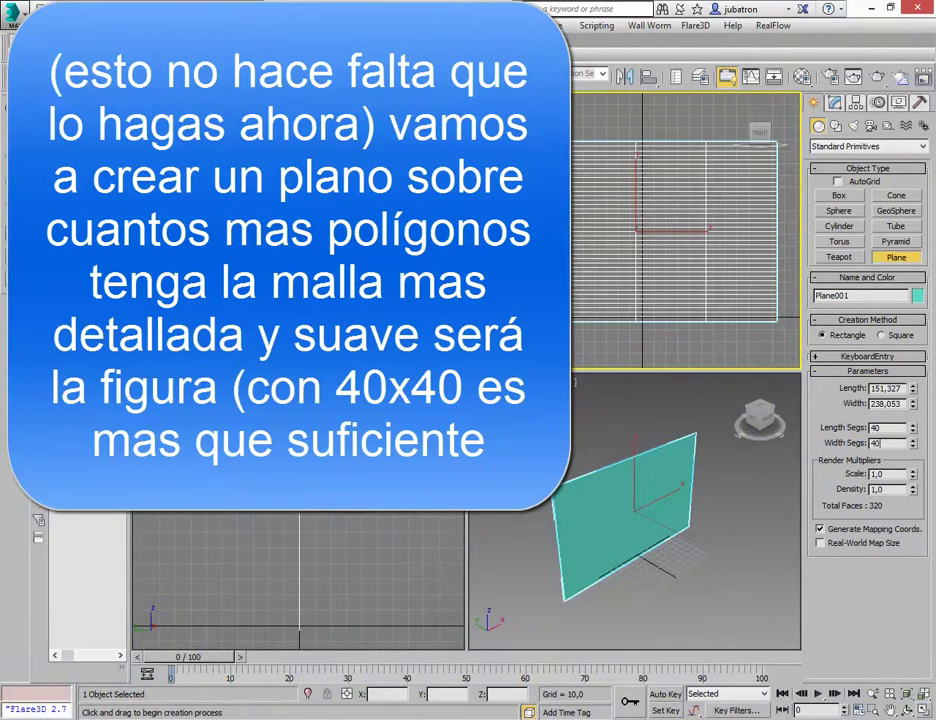
key(Return)
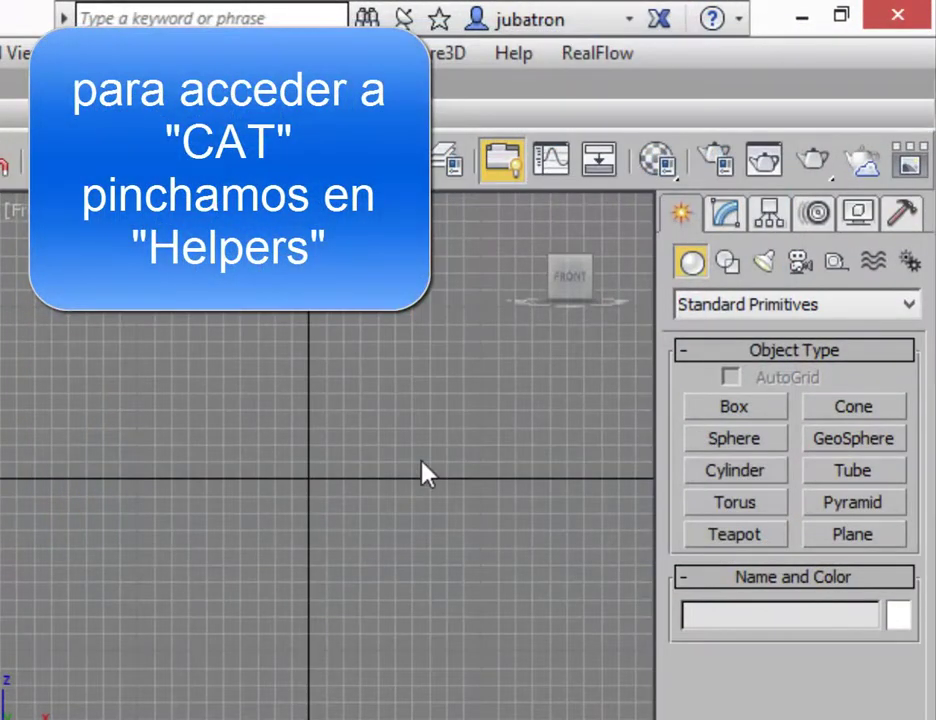
Under Helpers > CAT Objects, activate CATParent and choose the Centipede rig preset
click(836, 264)
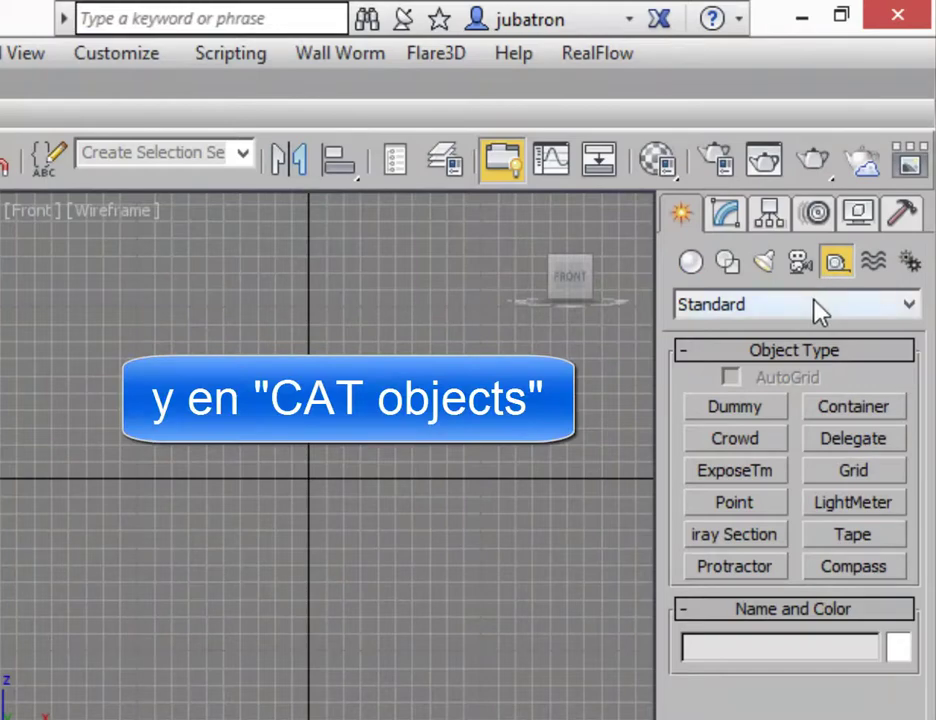
click(818, 308)
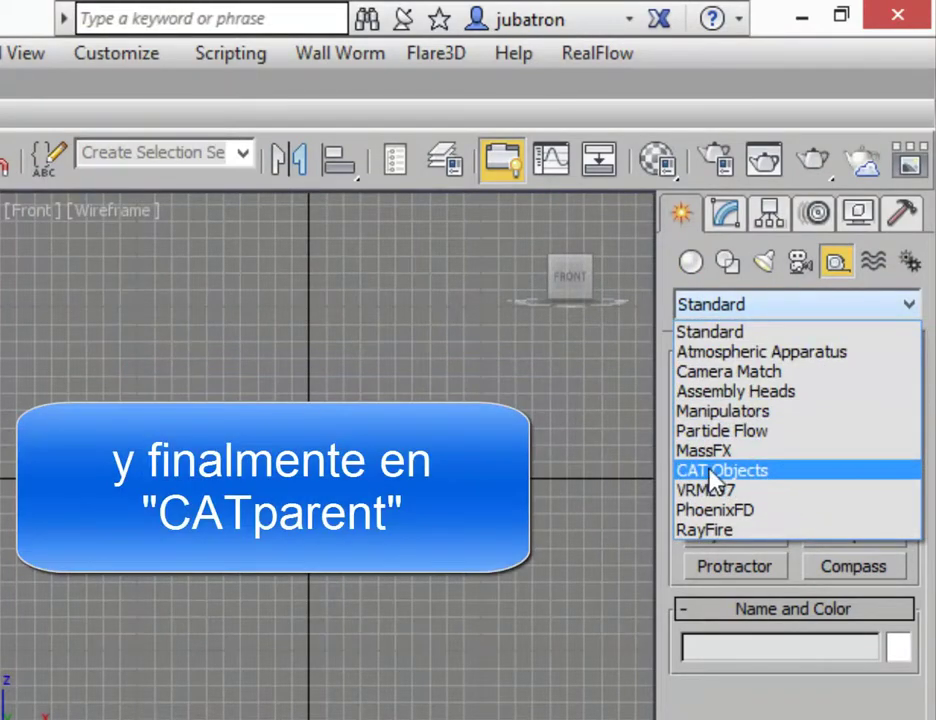
click(789, 474)
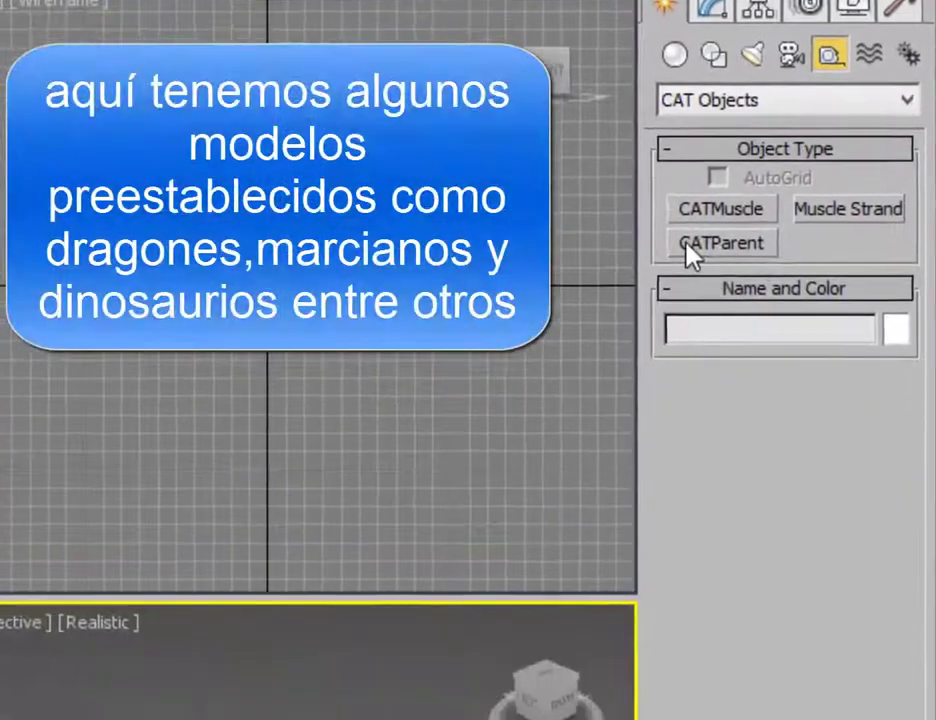
click(698, 442)
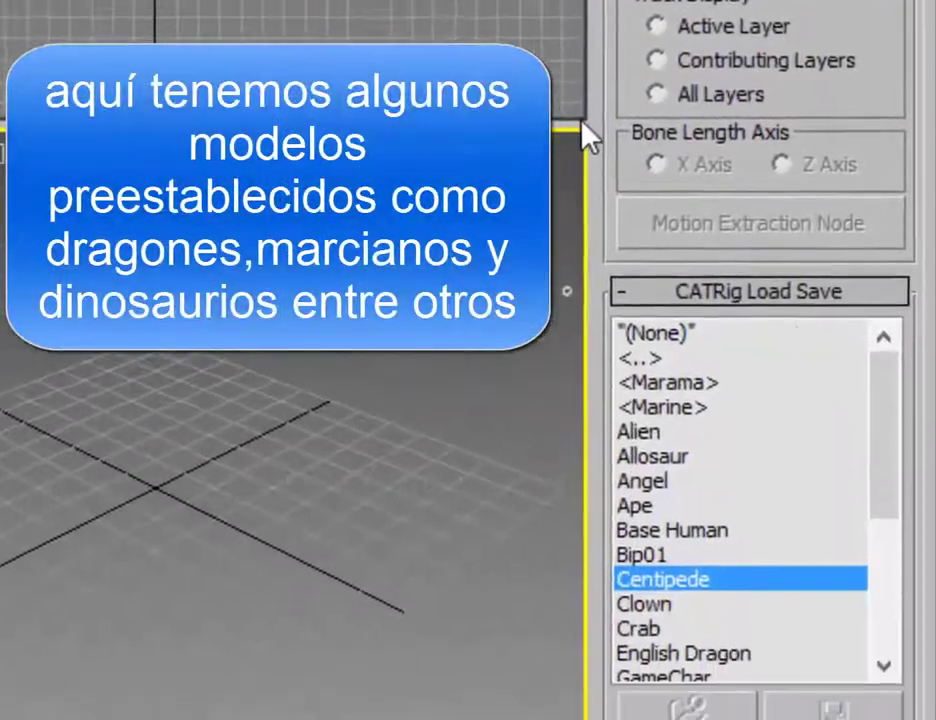
drag(893, 214, 888, 345)
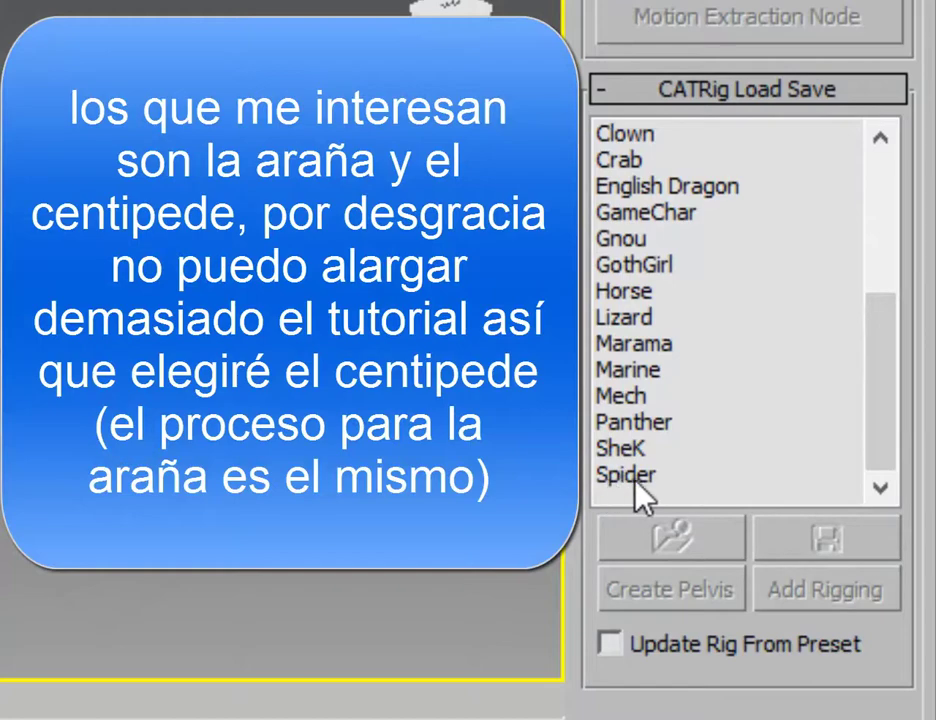
drag(880, 432, 897, 292)
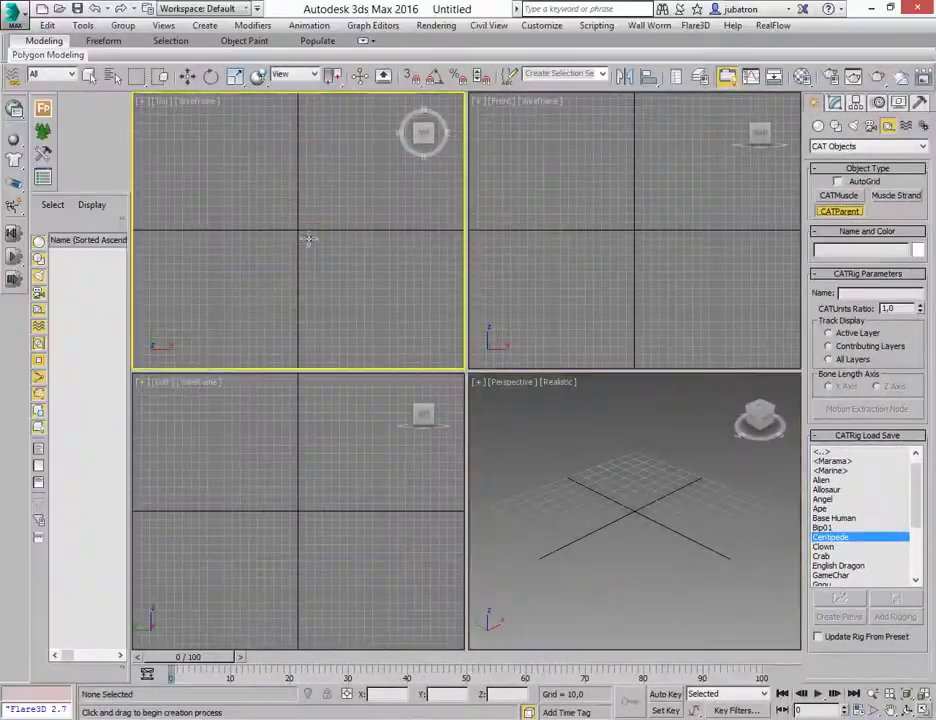
Drag out the Centipede CATParent at the origin, check frame 25, then box-select the whole rig
drag(296, 226, 331, 260)
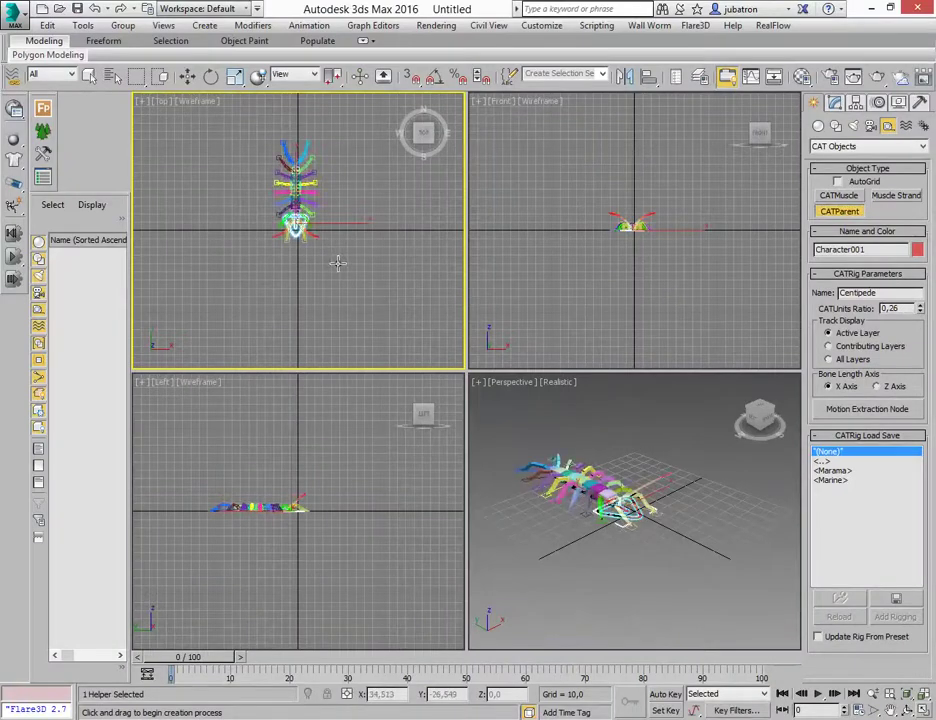
middle_click(623, 561)
middle_drag(623, 561, 633, 576)
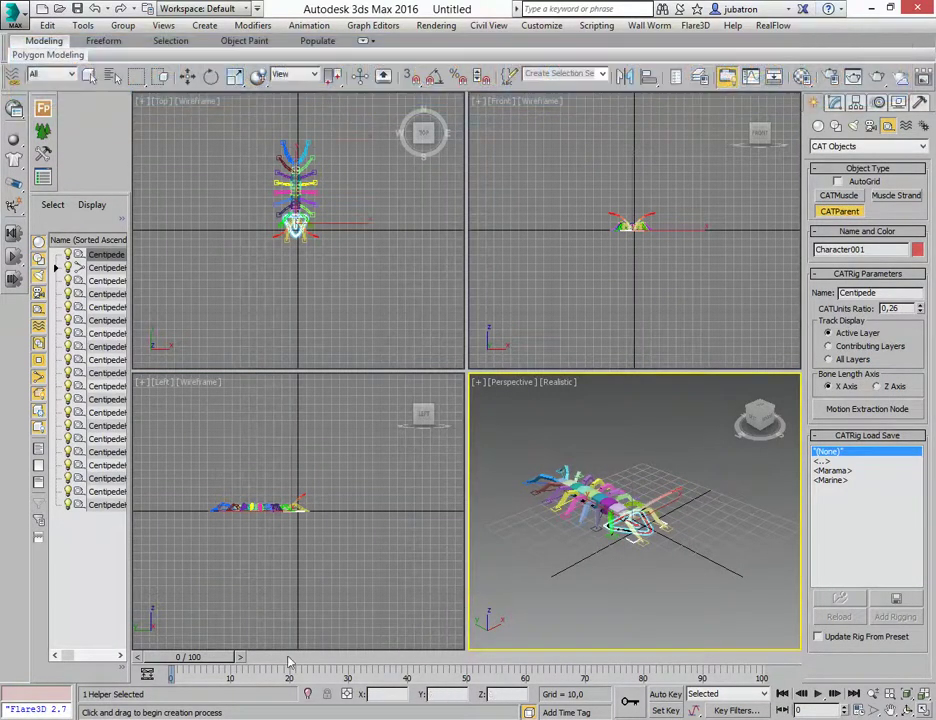
mouse_move(199, 662)
mouse_down()
mouse_move(303, 662)
mouse_move(180, 674)
mouse_up()
click(838, 211)
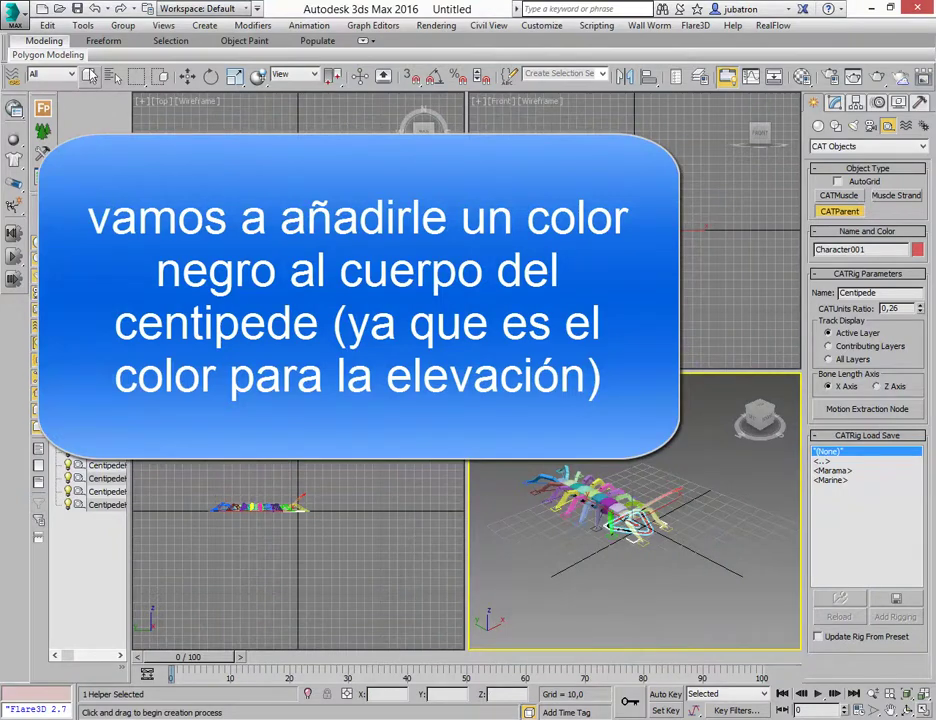
click(89, 76)
drag(255, 115, 364, 296)
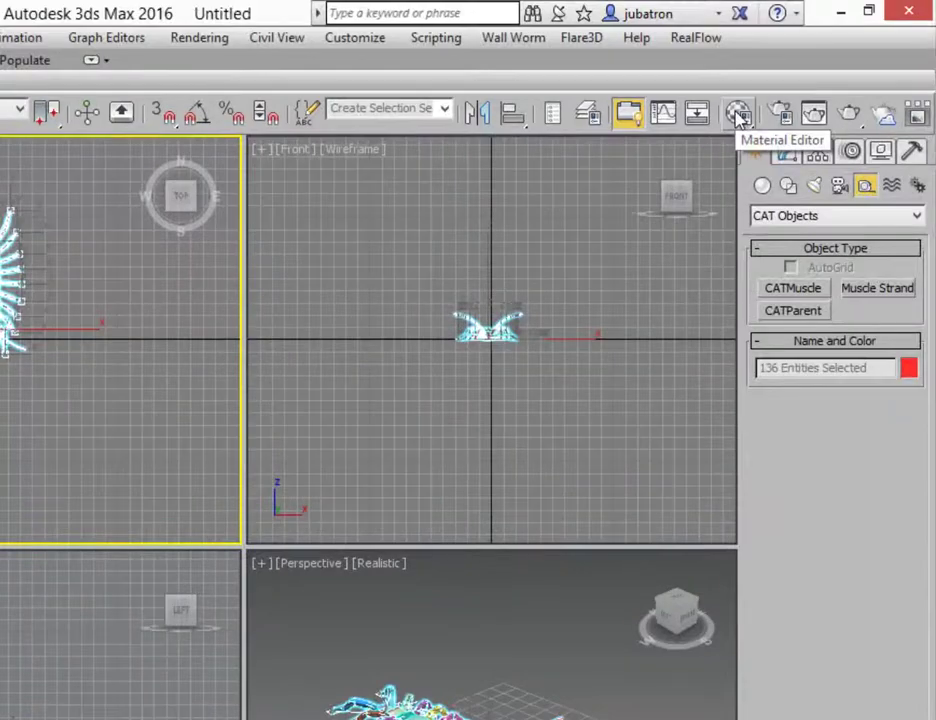
Set the 01 - Default material's diffuse colour to black and assign it to the centipede
click(737, 113)
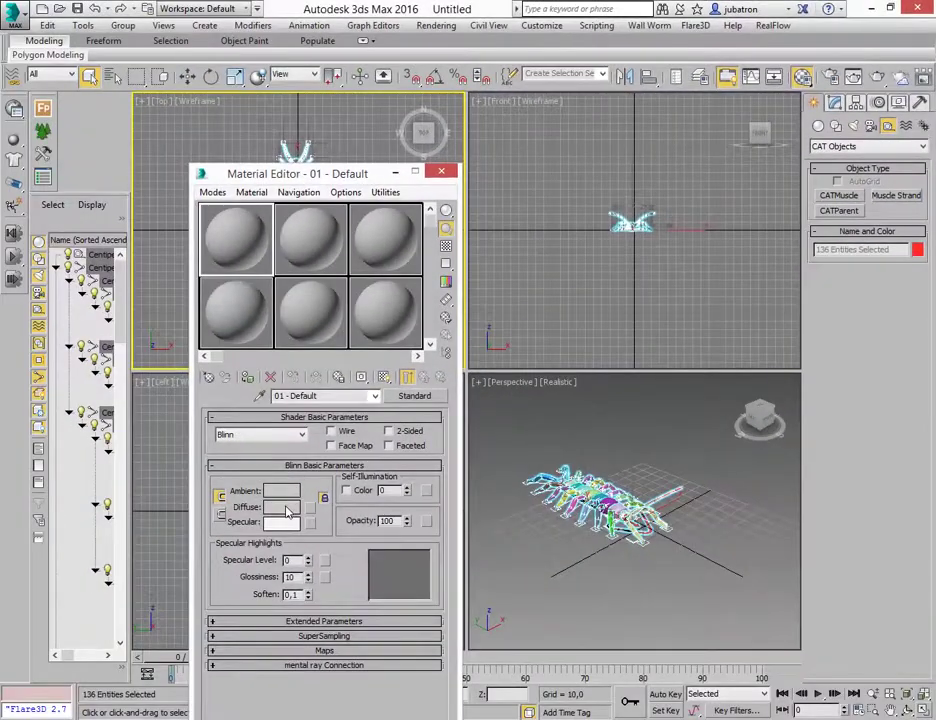
click(286, 508)
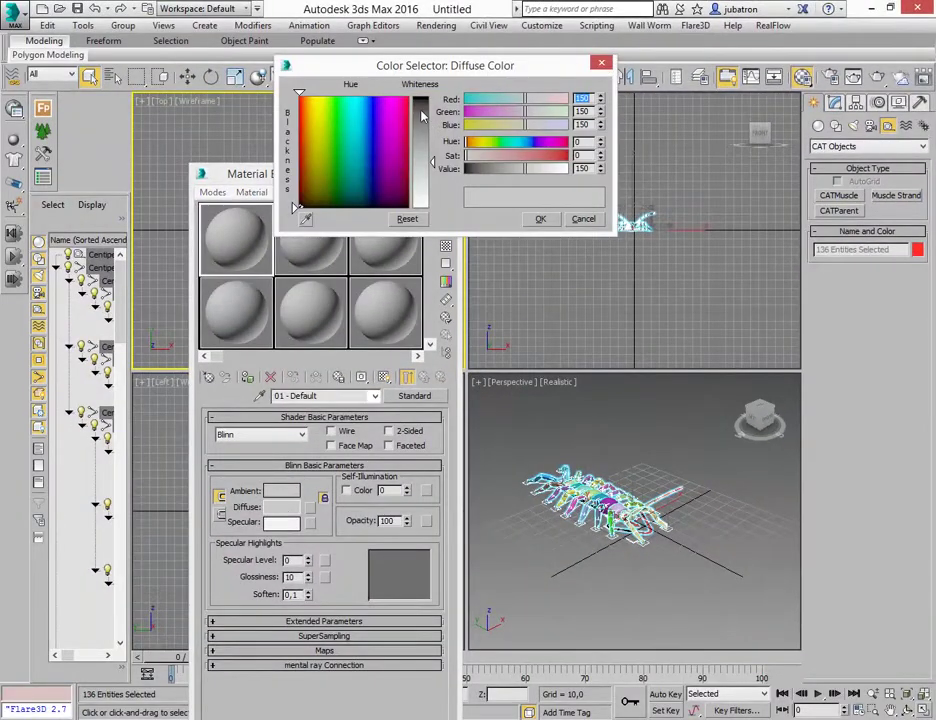
drag(422, 115, 425, 102)
click(538, 219)
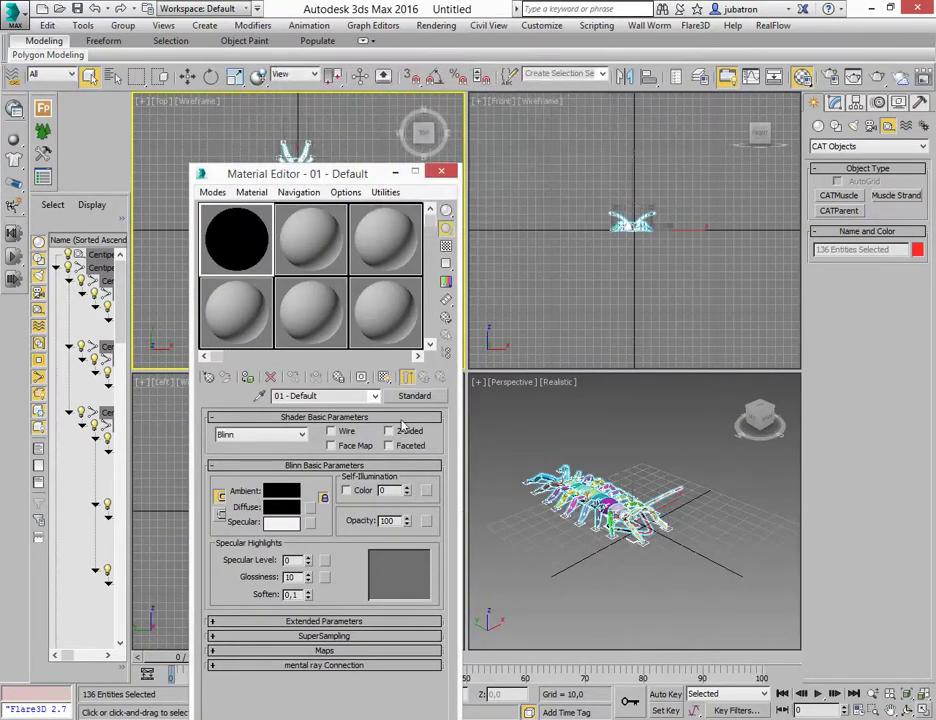
click(247, 378)
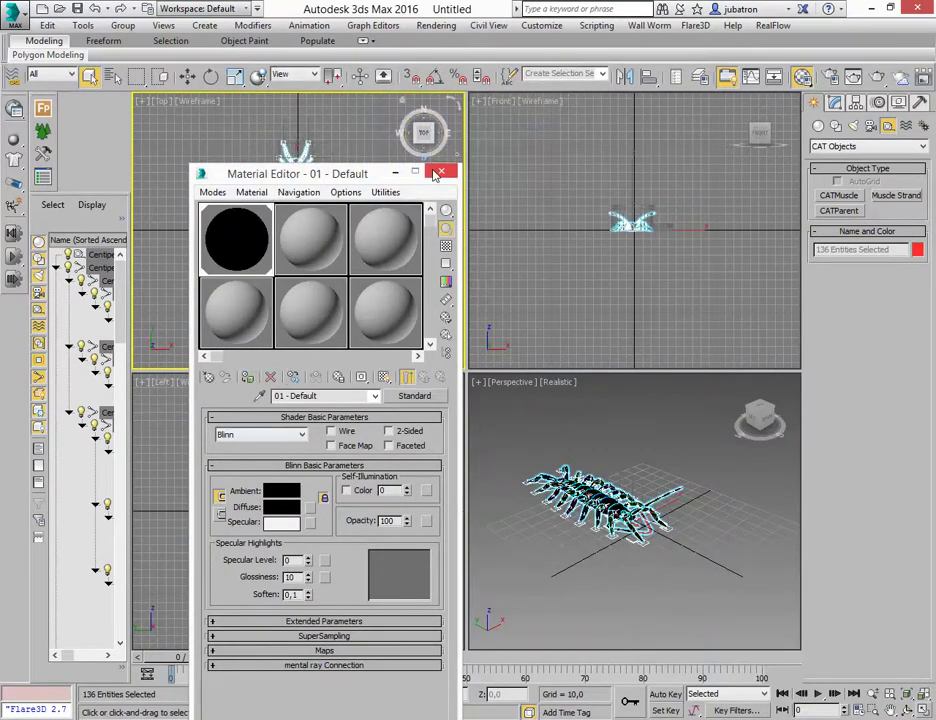
Close the Material Editor, deselect the centipede and nudge the Top view slightly left
click(437, 176)
click(614, 438)
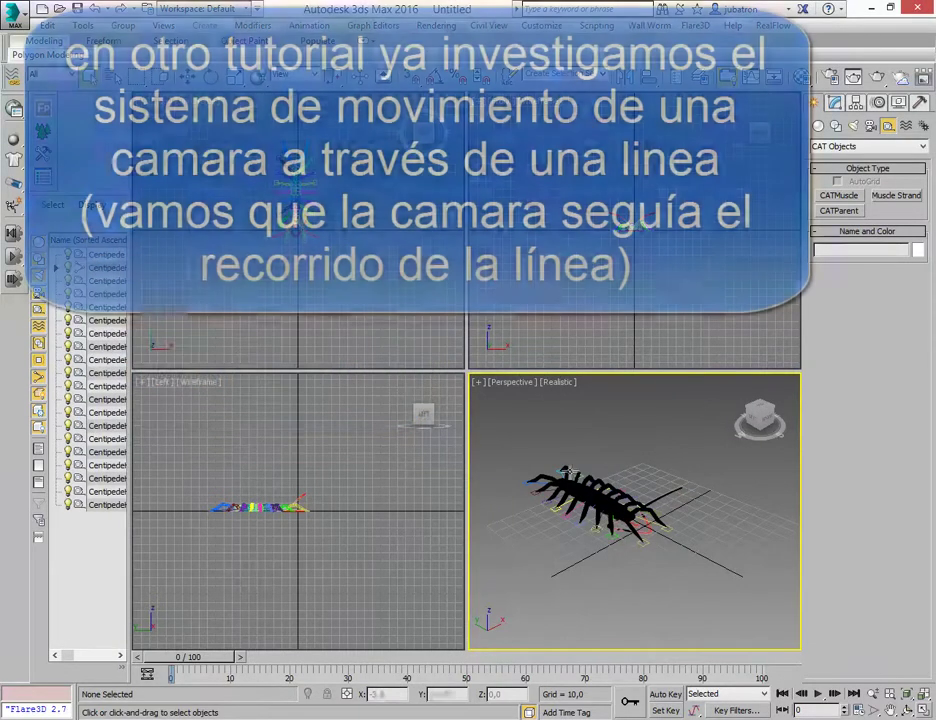
click(300, 250)
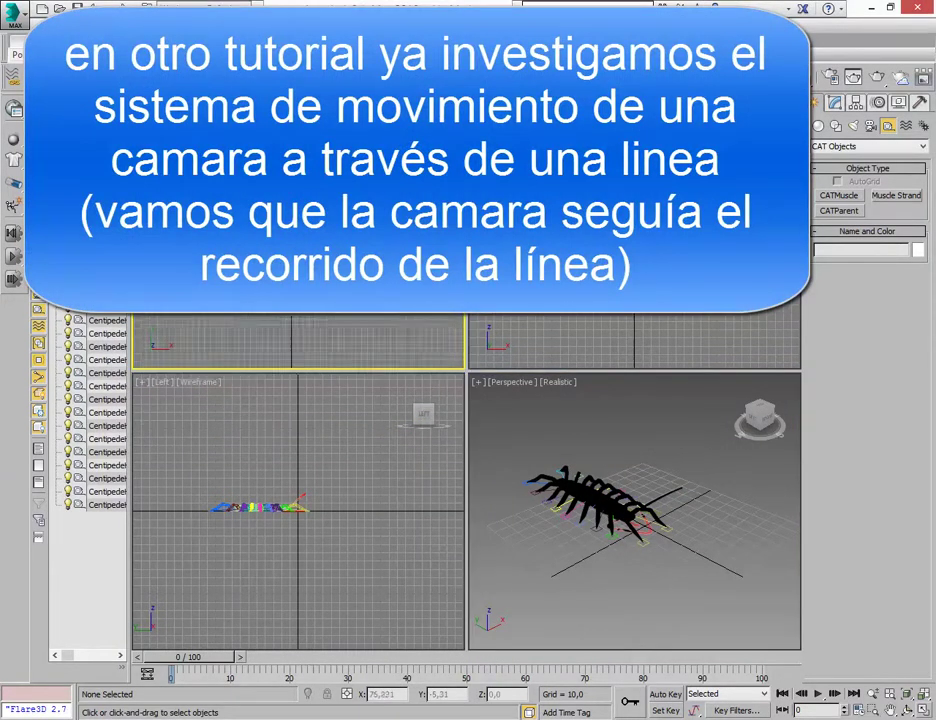
middle_drag(300, 250, 271, 250)
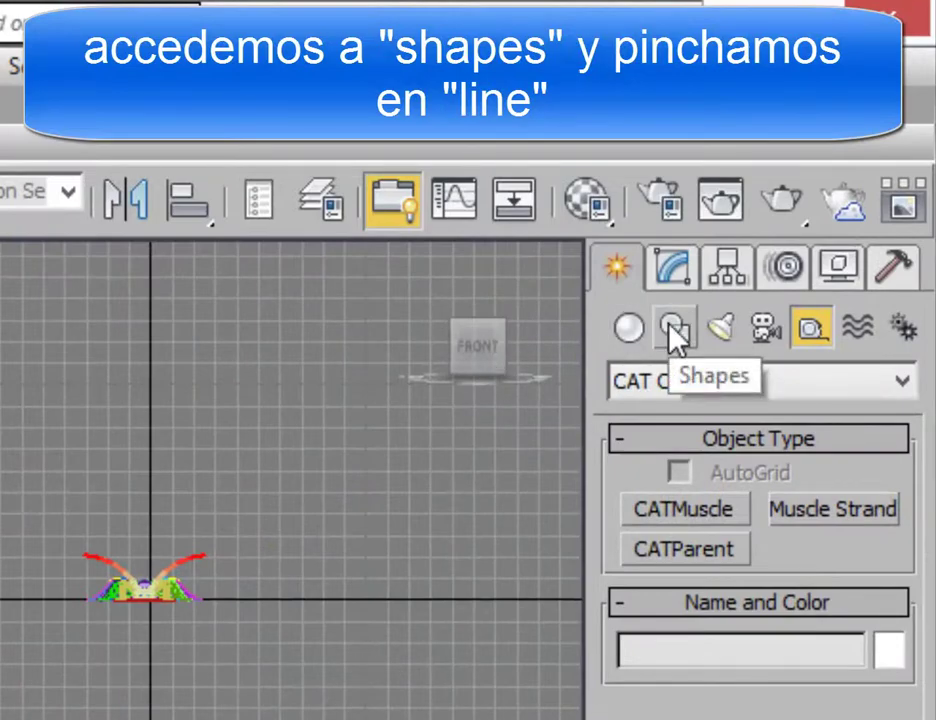
Draw a straight two-point line path (Line001) in the Top view
click(673, 330)
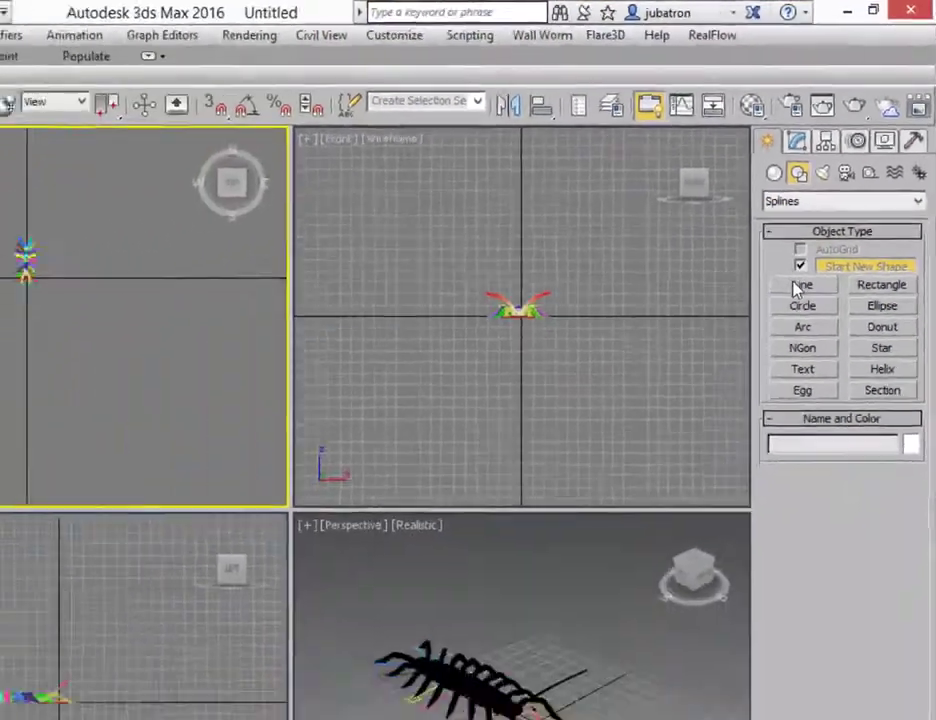
click(840, 207)
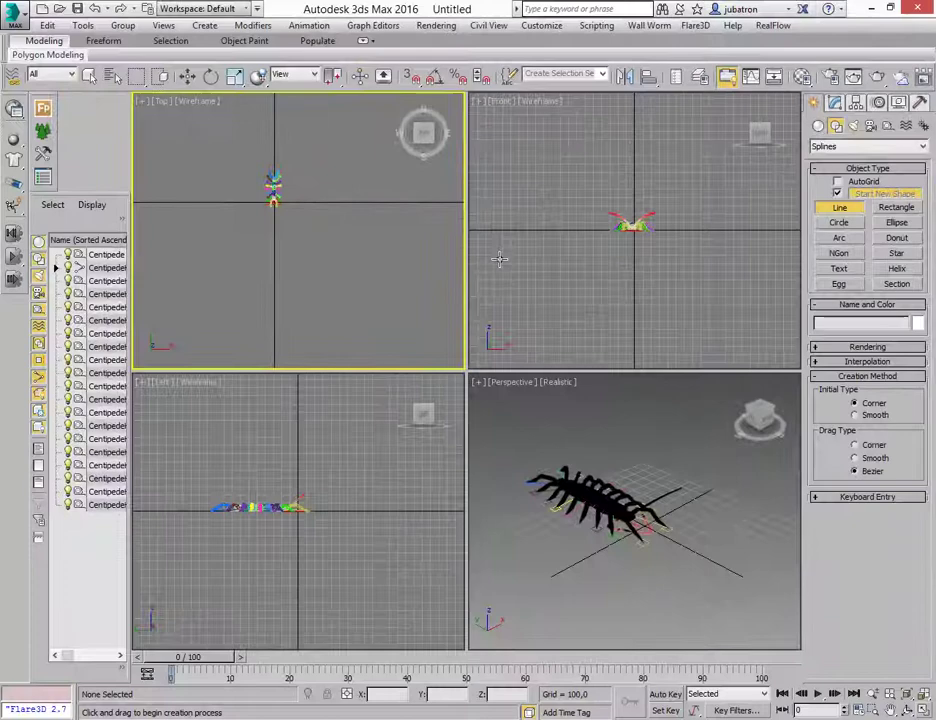
click(272, 215)
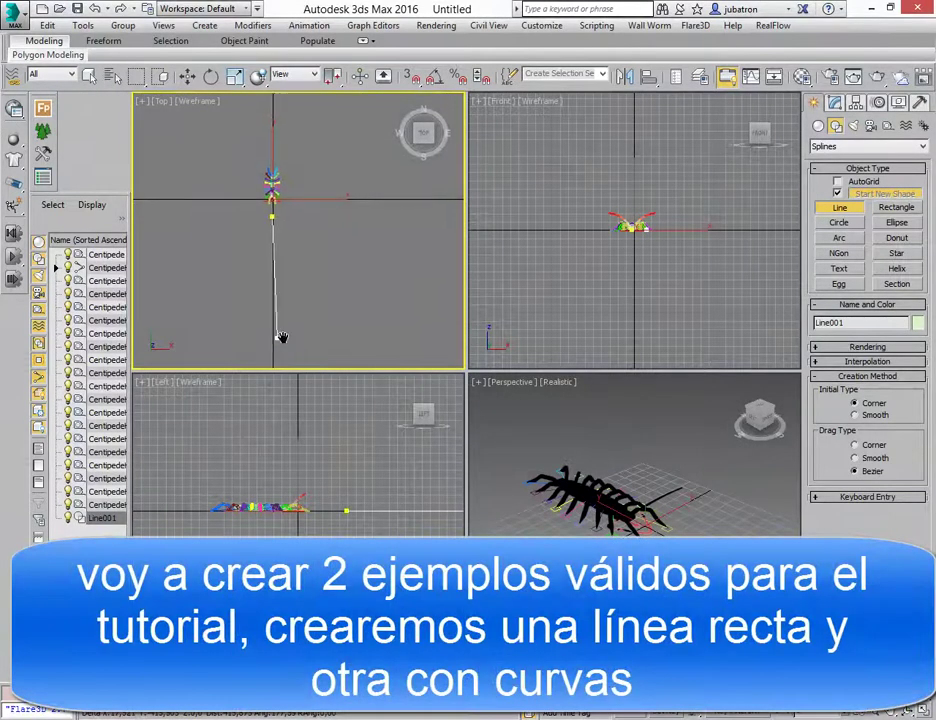
middle_drag(281, 337, 282, 272)
click(268, 304)
right_click(275, 315)
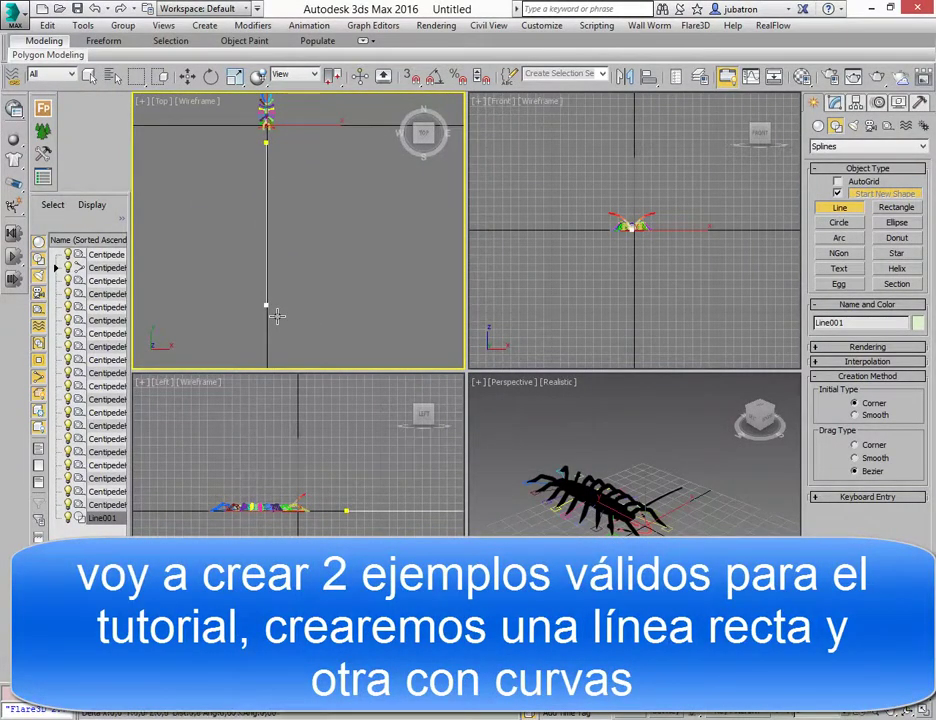
middle_drag(309, 270, 306, 285)
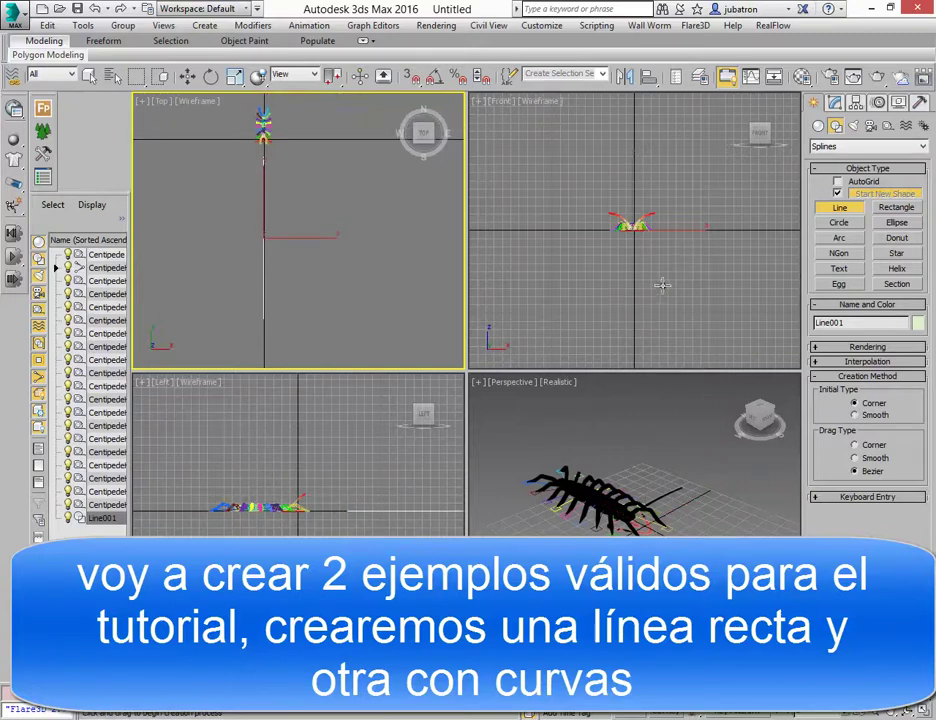
Draw the curved Line002 path through six points sweeping to the right
click(303, 171)
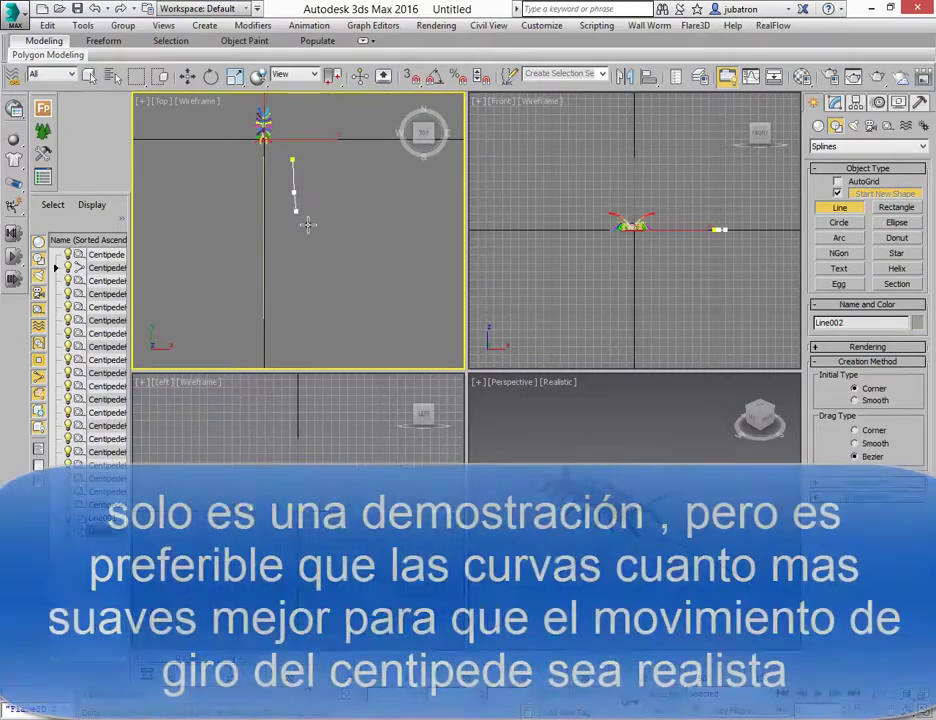
click(297, 215)
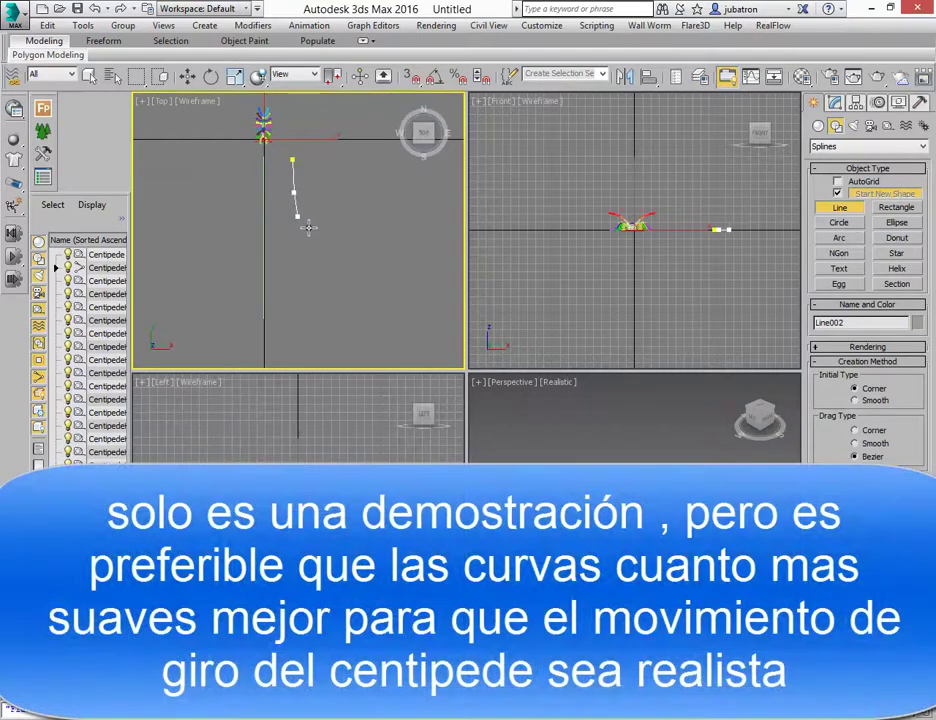
click(324, 249)
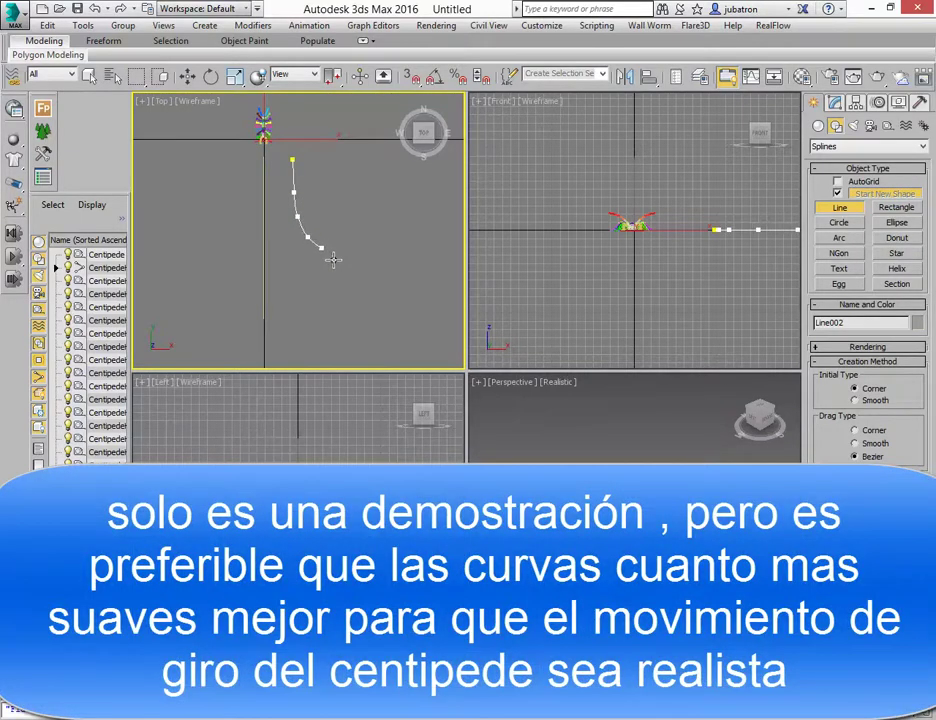
click(342, 253)
click(394, 257)
click(463, 234)
right_click(468, 229)
middle_drag(342, 314, 315, 298)
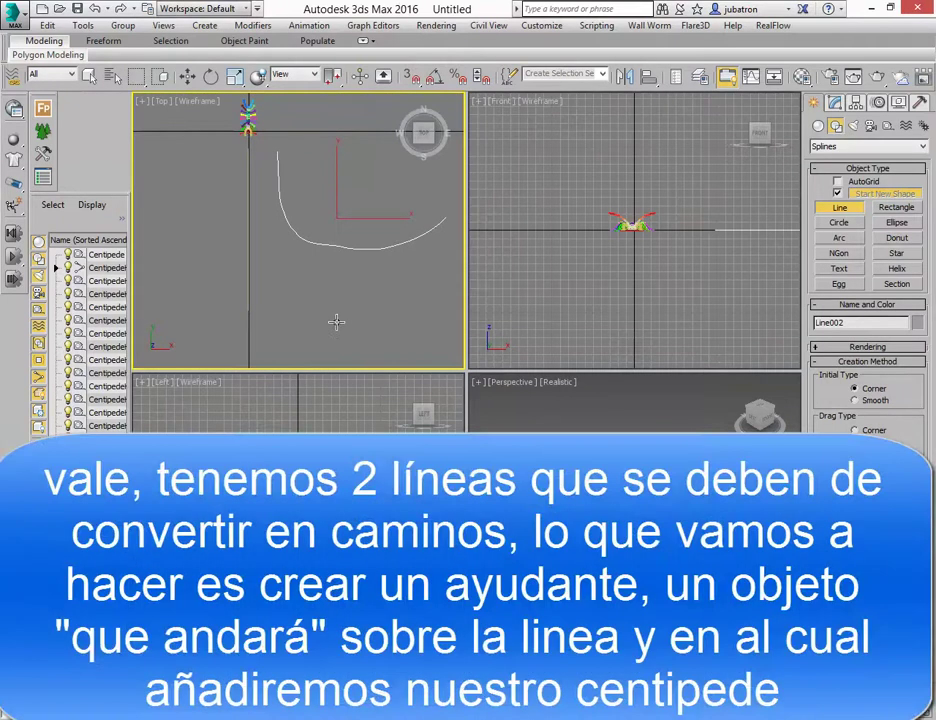
Maximize the Top view and create a Standard Dummy helper box beside the centipede
click(187, 76)
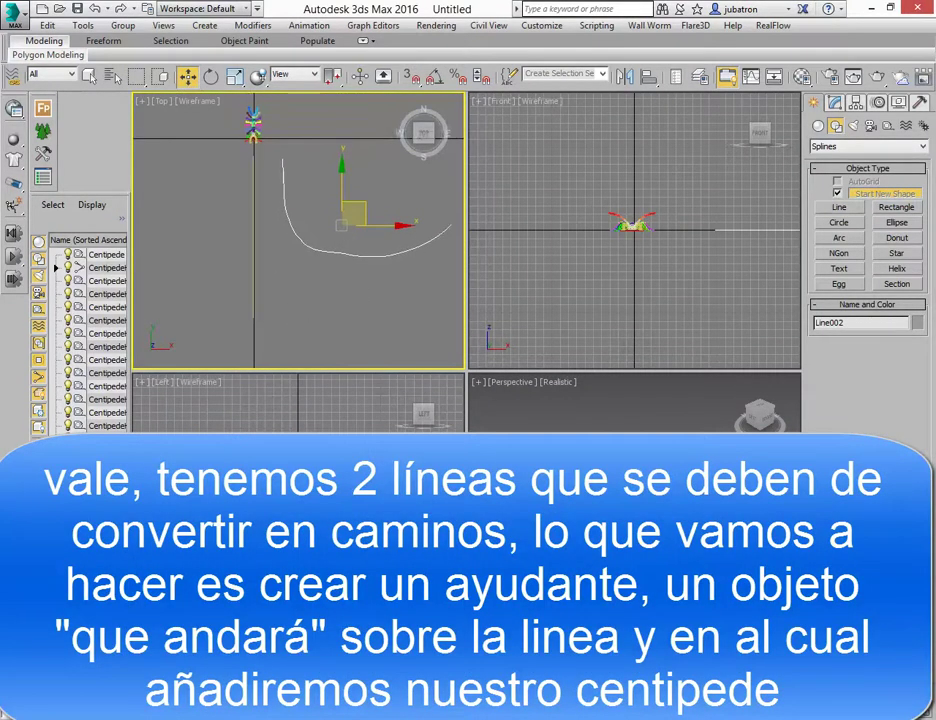
key(alt+w)
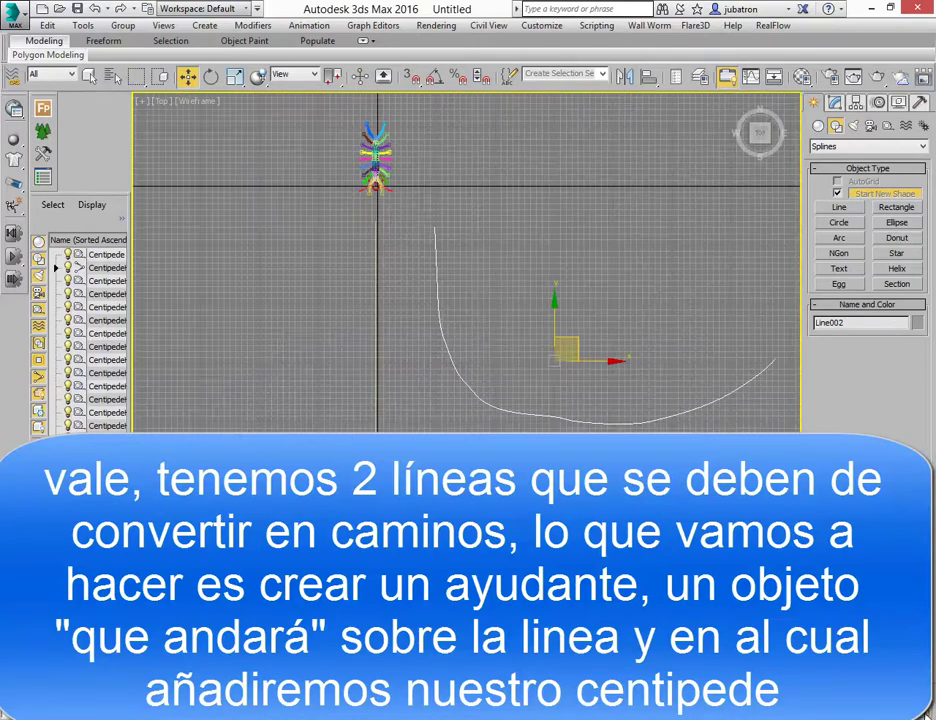
middle_drag(408, 320, 332, 338)
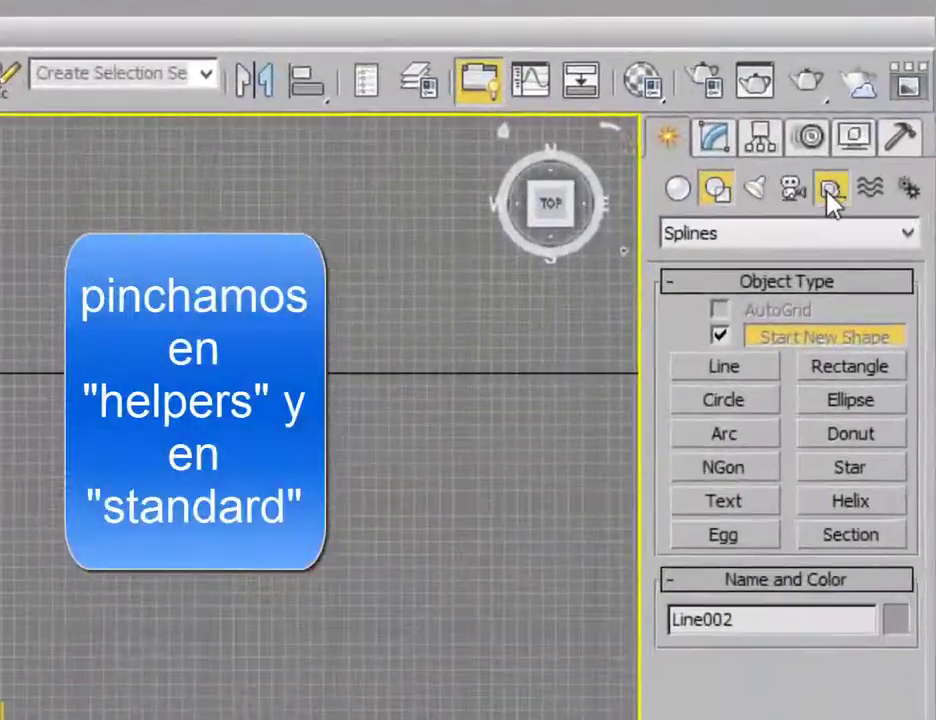
click(886, 127)
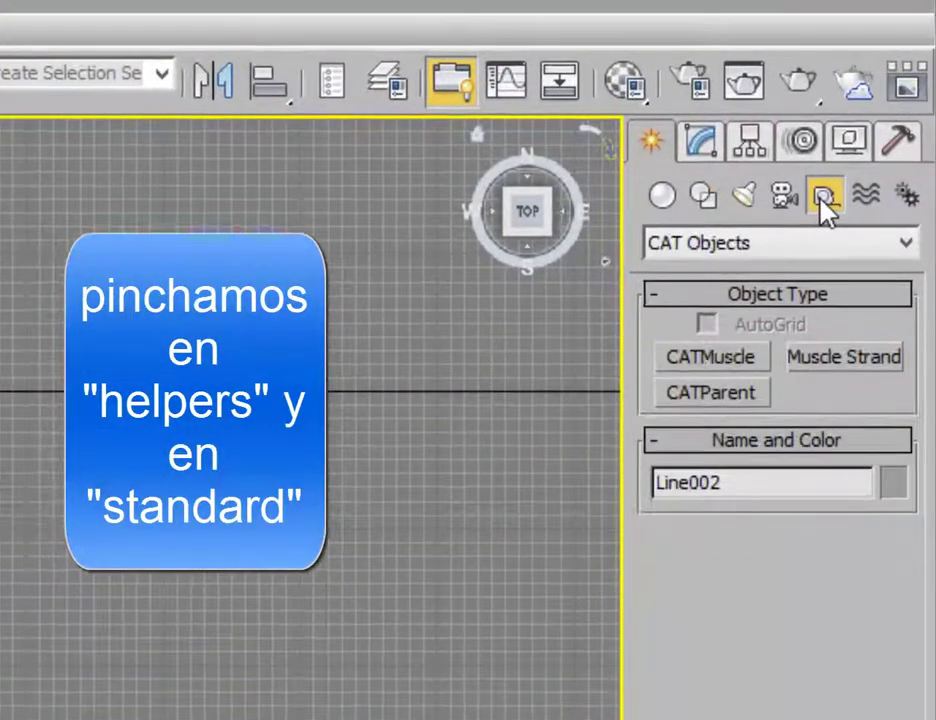
click(716, 245)
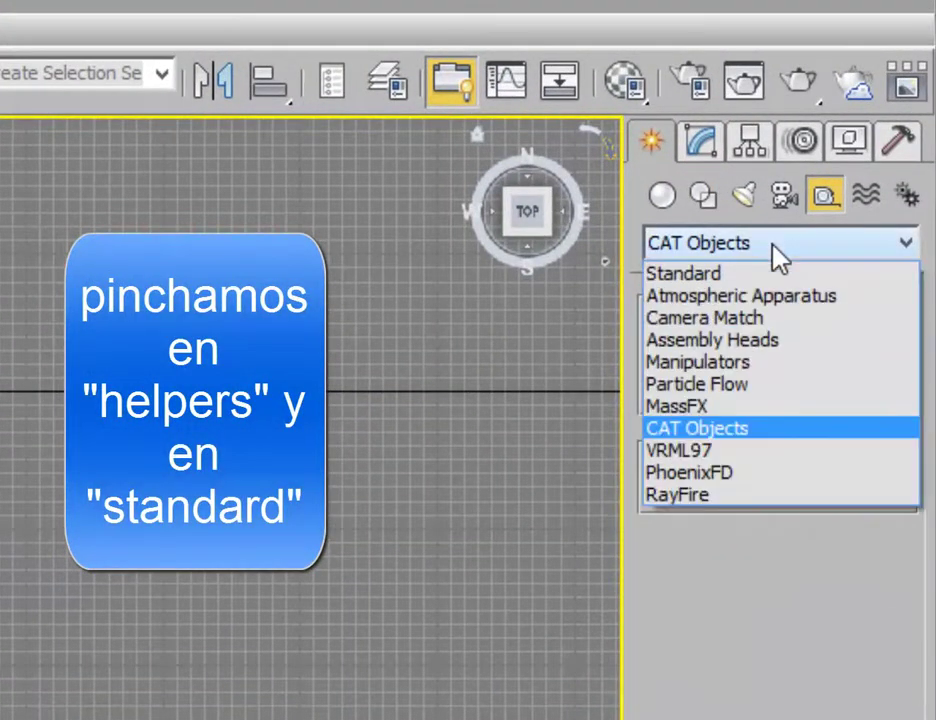
click(660, 274)
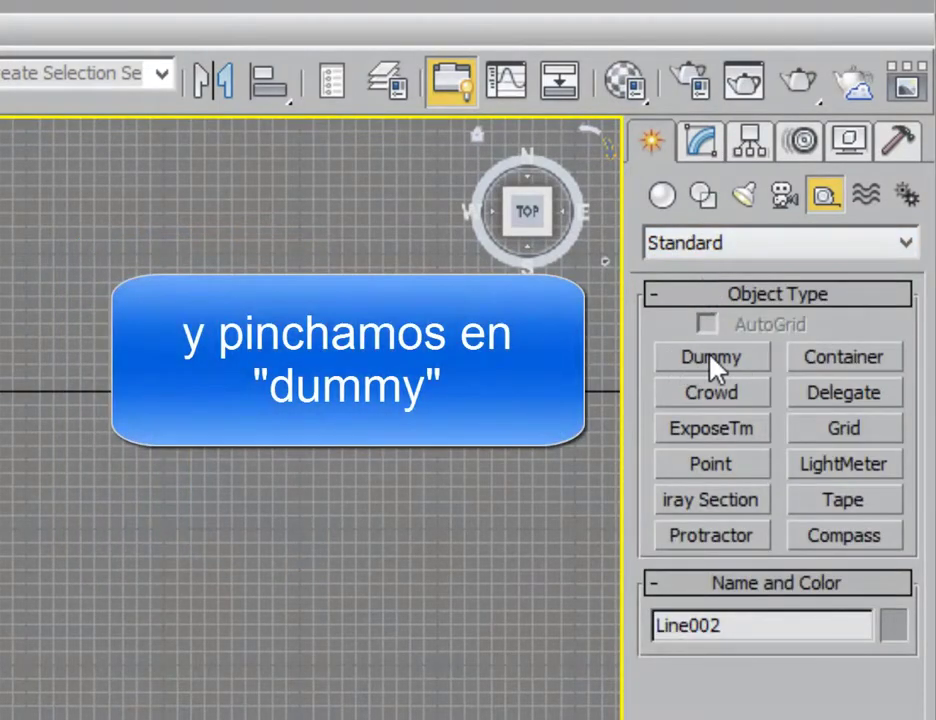
click(713, 360)
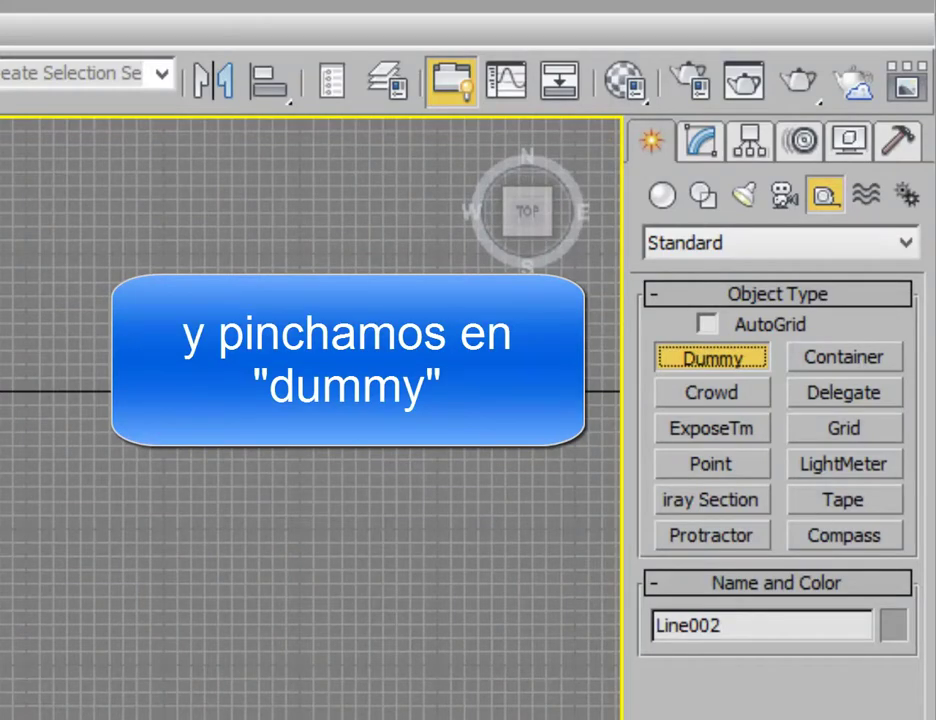
drag(279, 237, 288, 246)
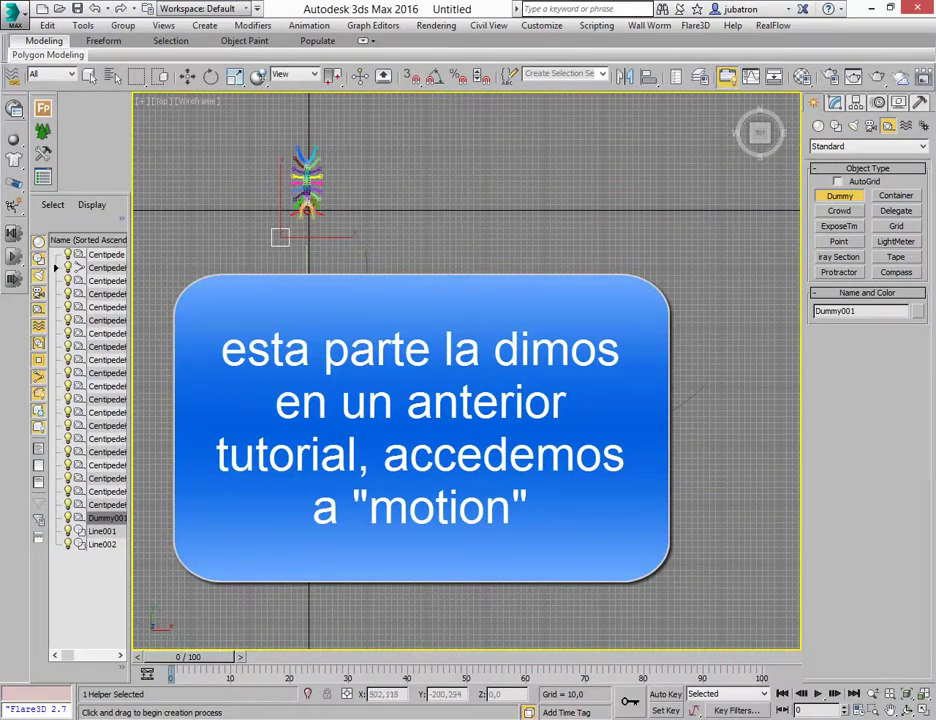
Assign a Path Constraint controller to Dummy001's Position track in the Motion panel
click(877, 104)
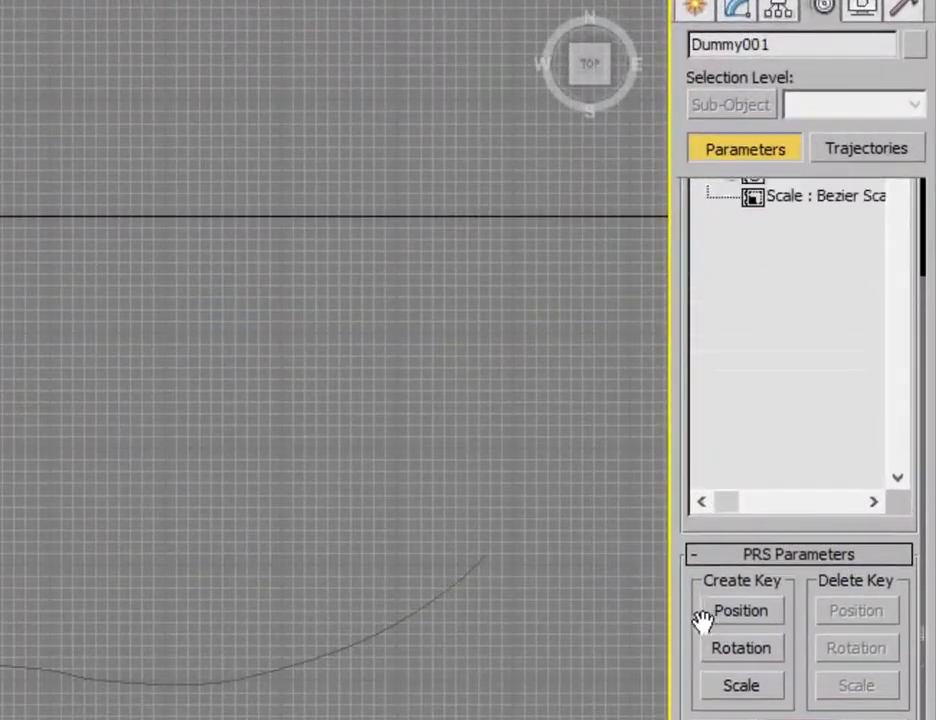
drag(703, 620, 703, 719)
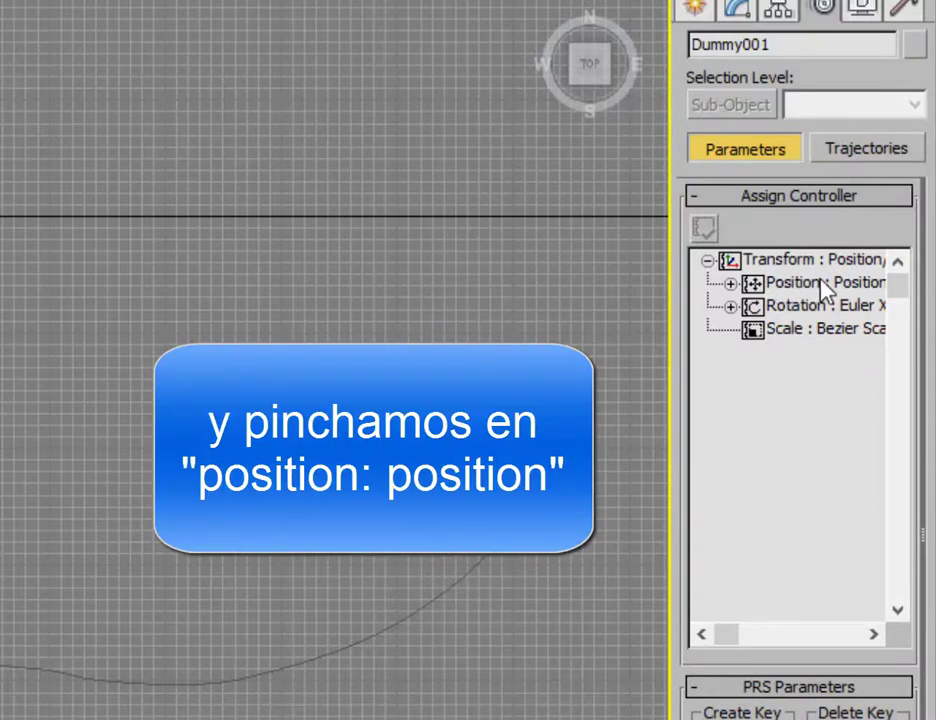
click(822, 285)
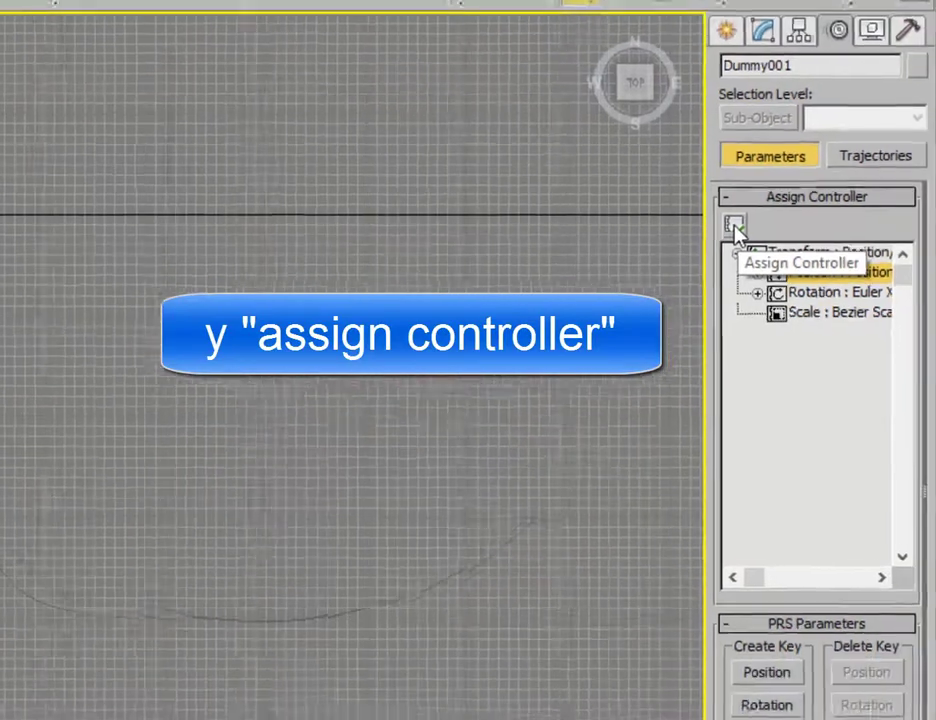
click(705, 230)
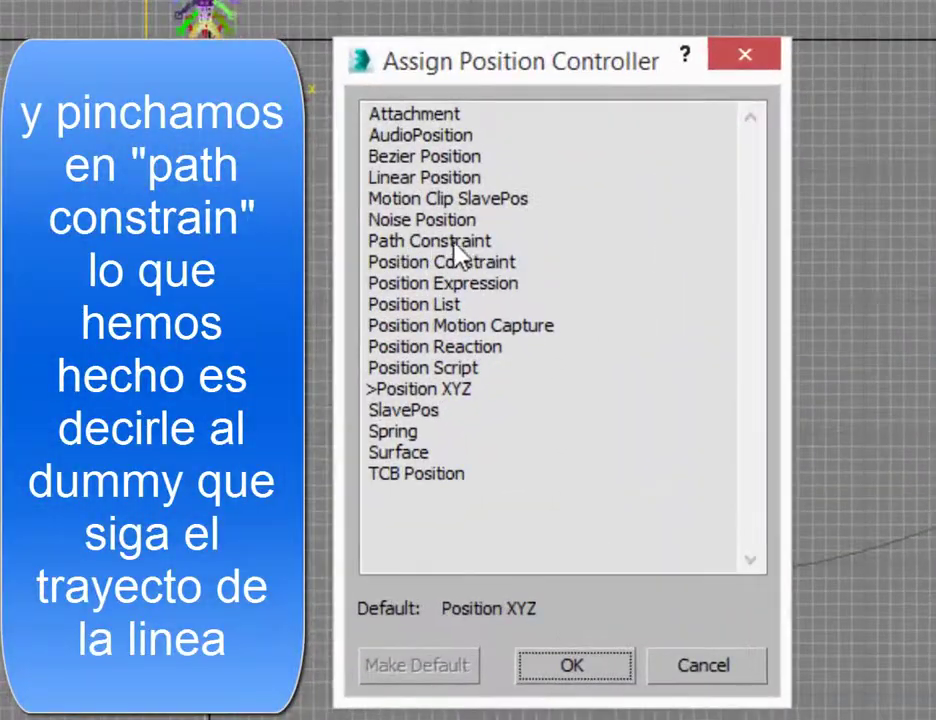
click(427, 246)
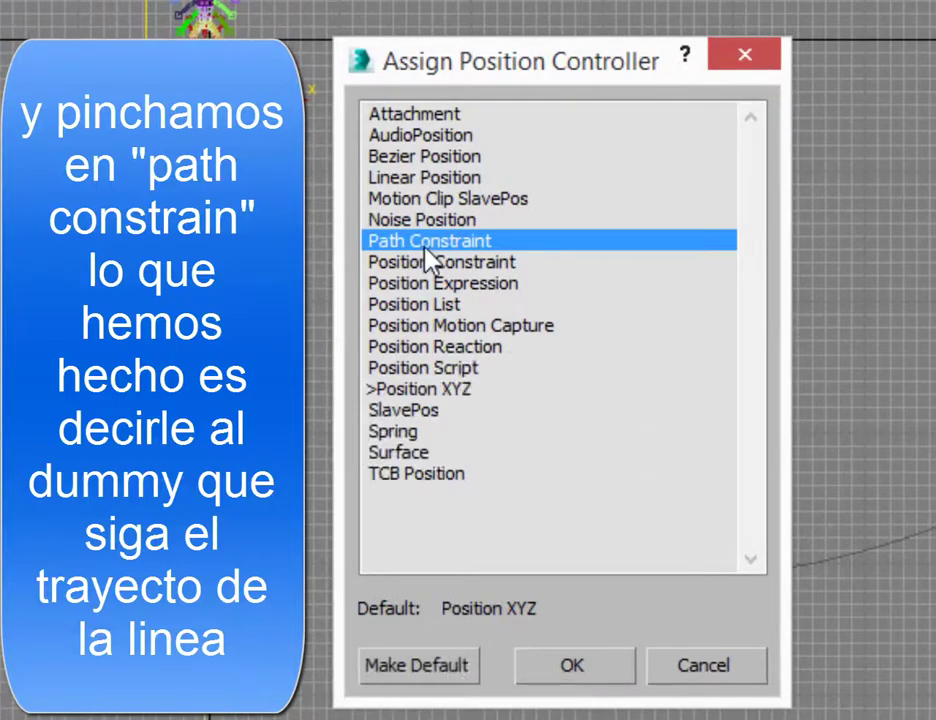
click(580, 667)
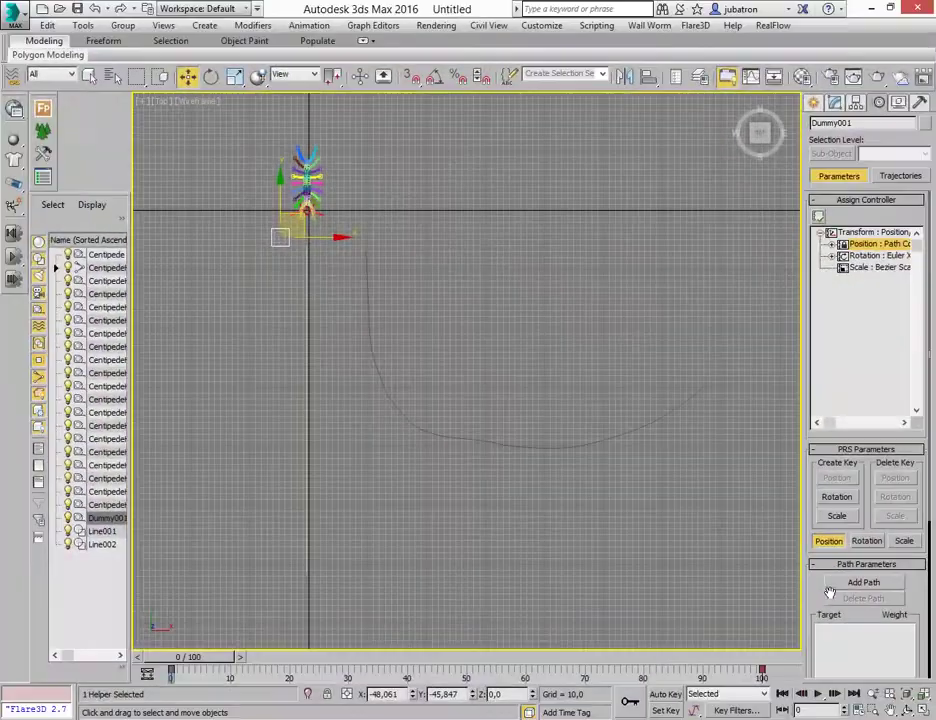
Add Line001 as the dummy's path target
drag(829, 593, 796, 351)
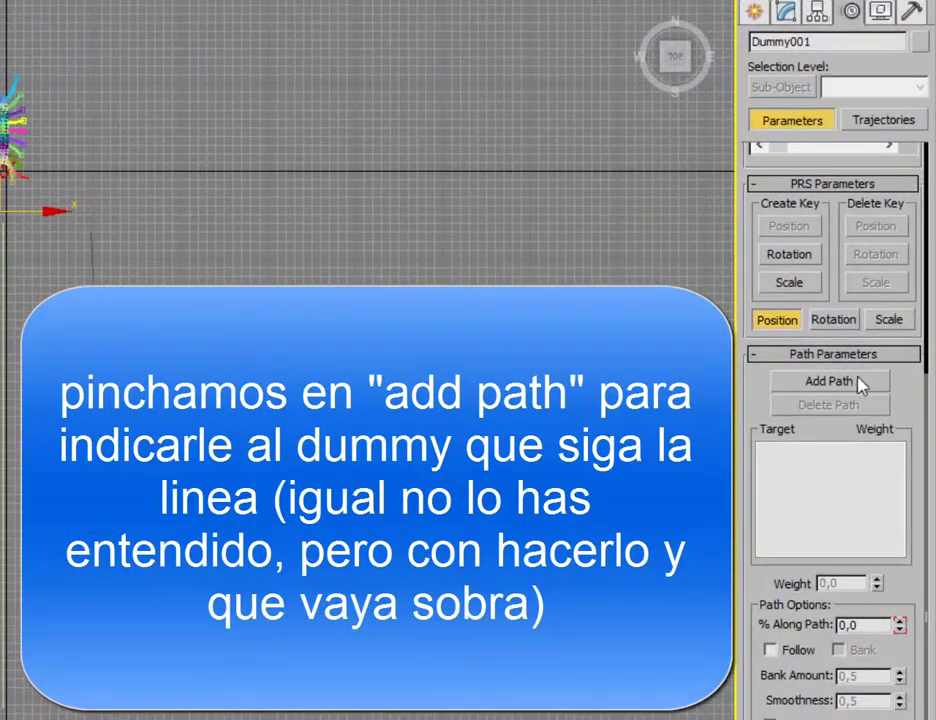
click(822, 383)
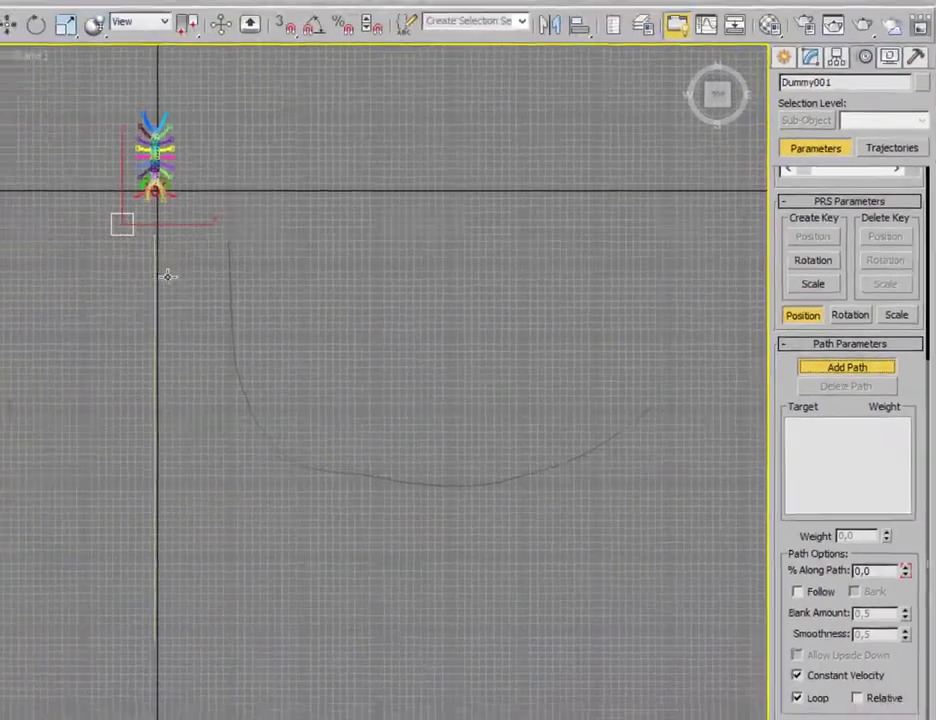
click(355, 367)
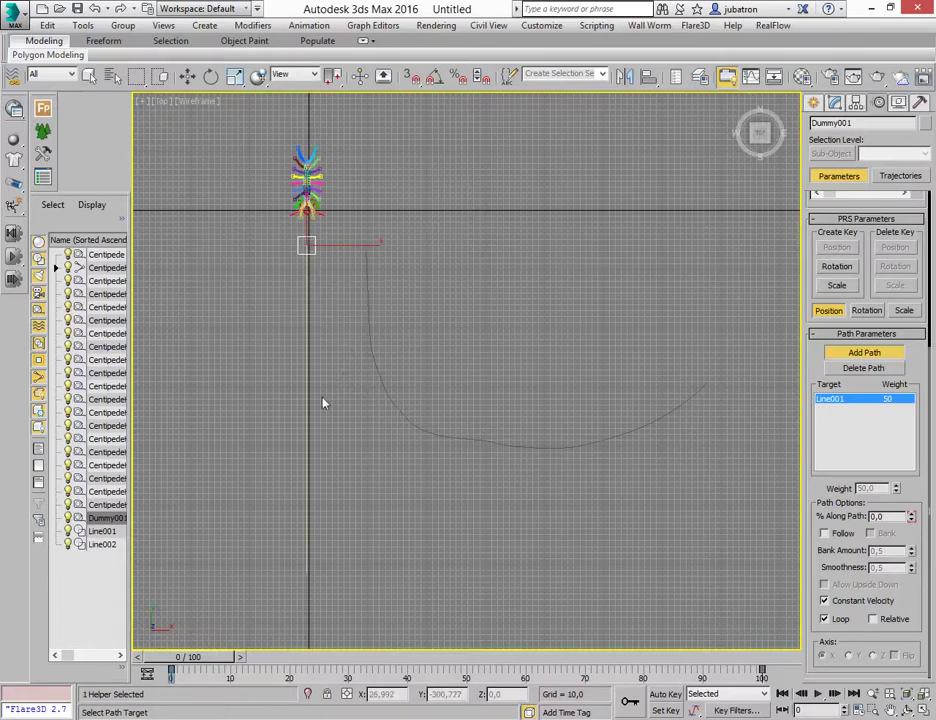
Test the dummy along Line001 to frame 100, then delete Line001 as its path target
mouse_move(183, 658)
mouse_down()
mouse_move(757, 647)
mouse_move(125, 658)
mouse_up()
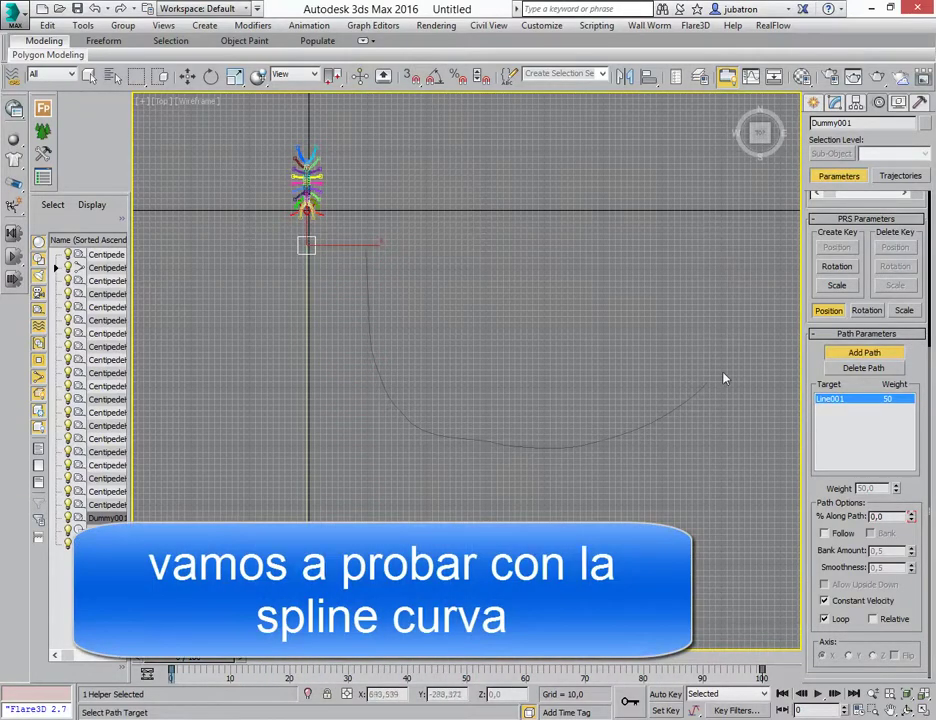
click(850, 369)
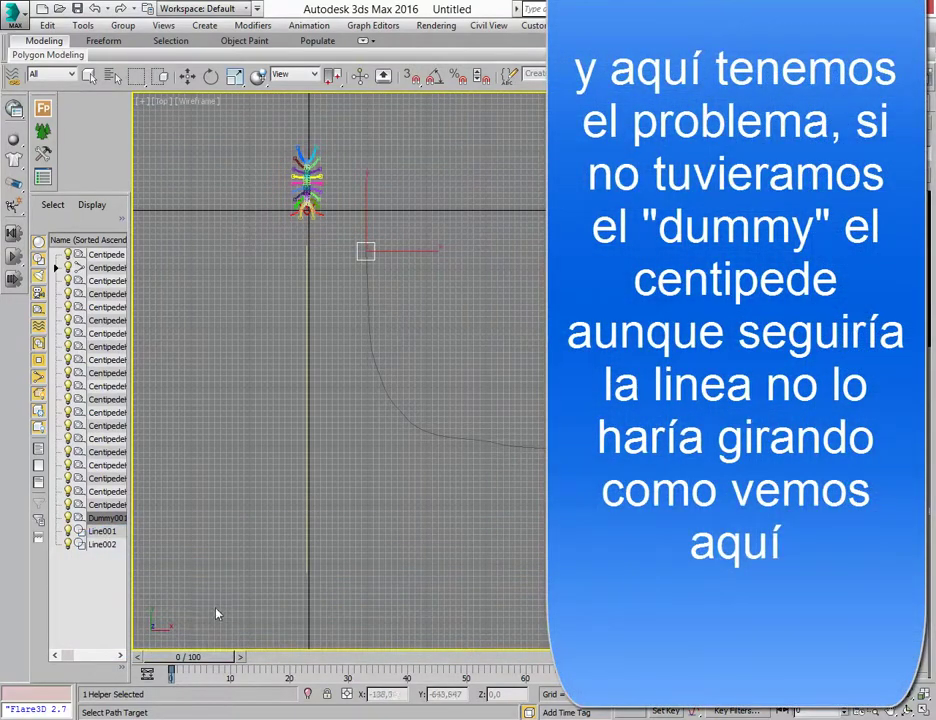
drag(176, 660, 317, 607)
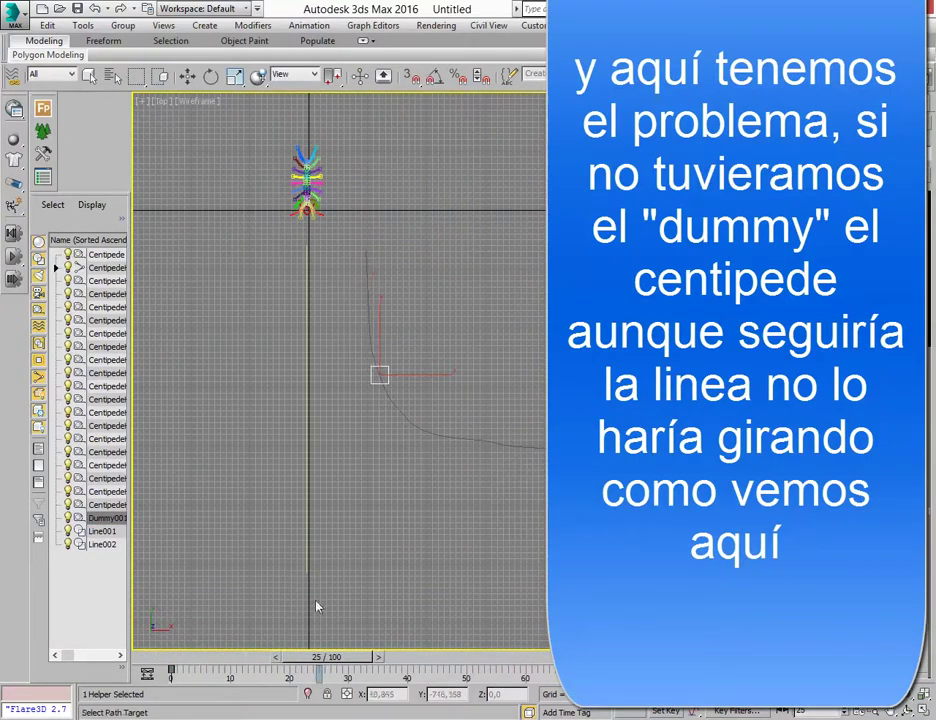
key(z)
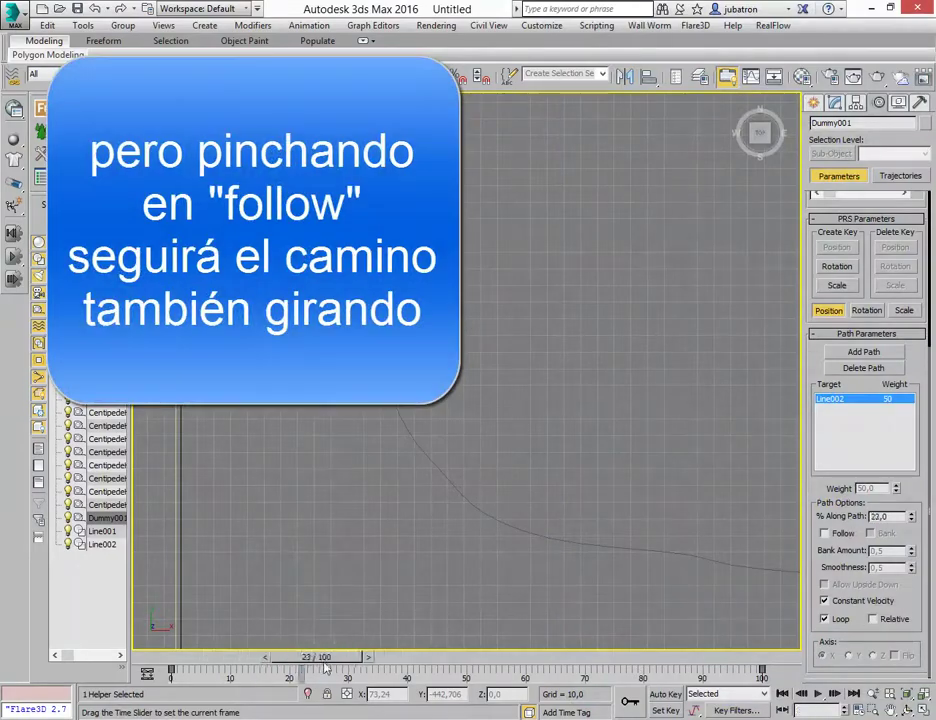
Tick Follow so the dummy turns along the Line002 curve, checking at frames 33 and 22
drag(328, 680, 380, 677)
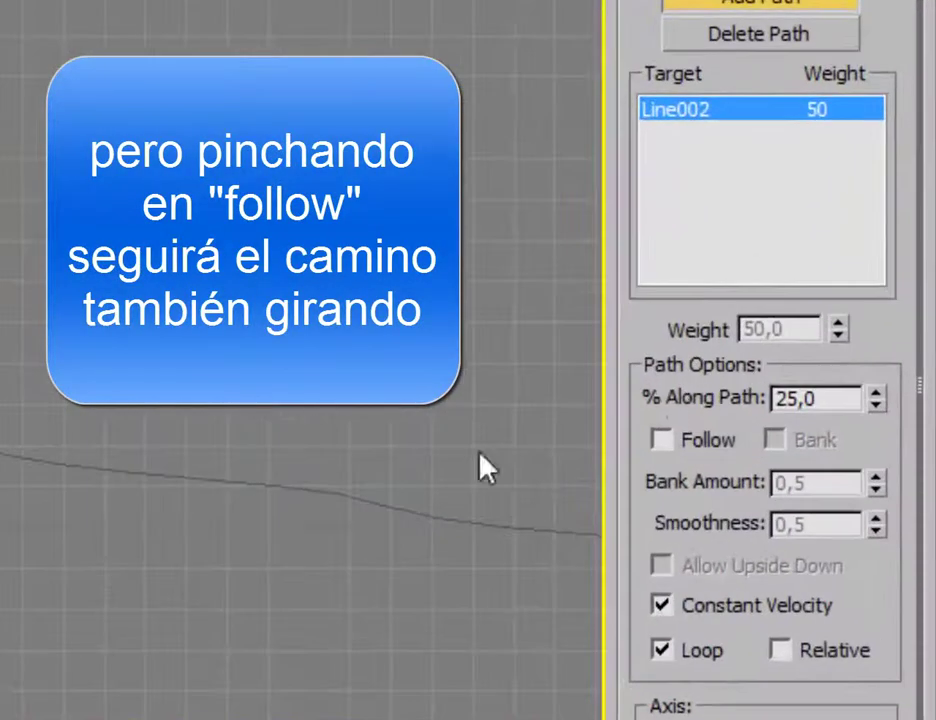
click(662, 443)
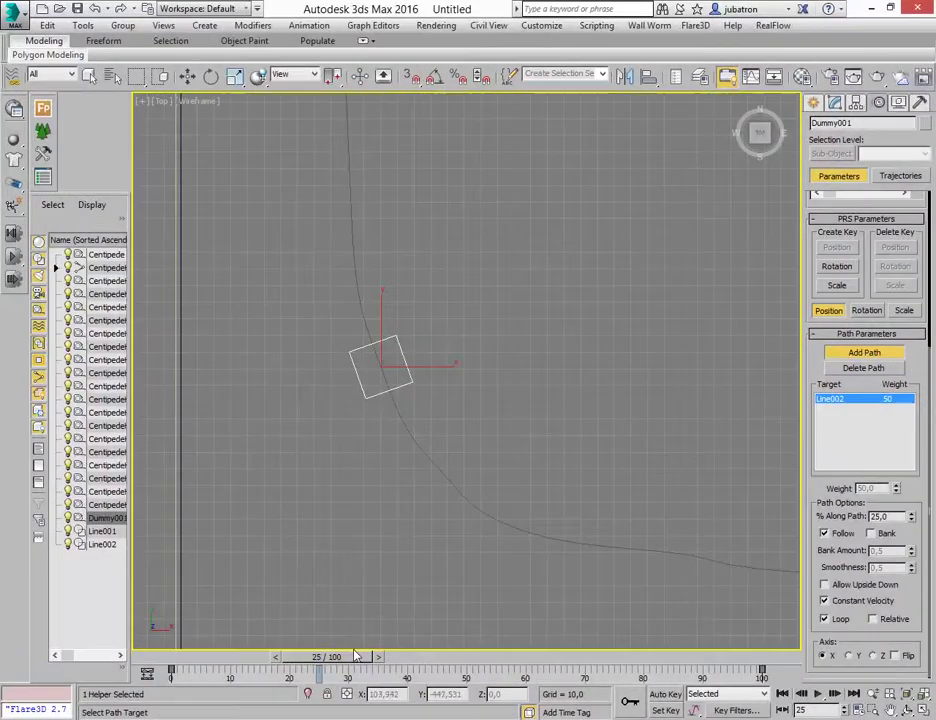
drag(351, 661, 281, 677)
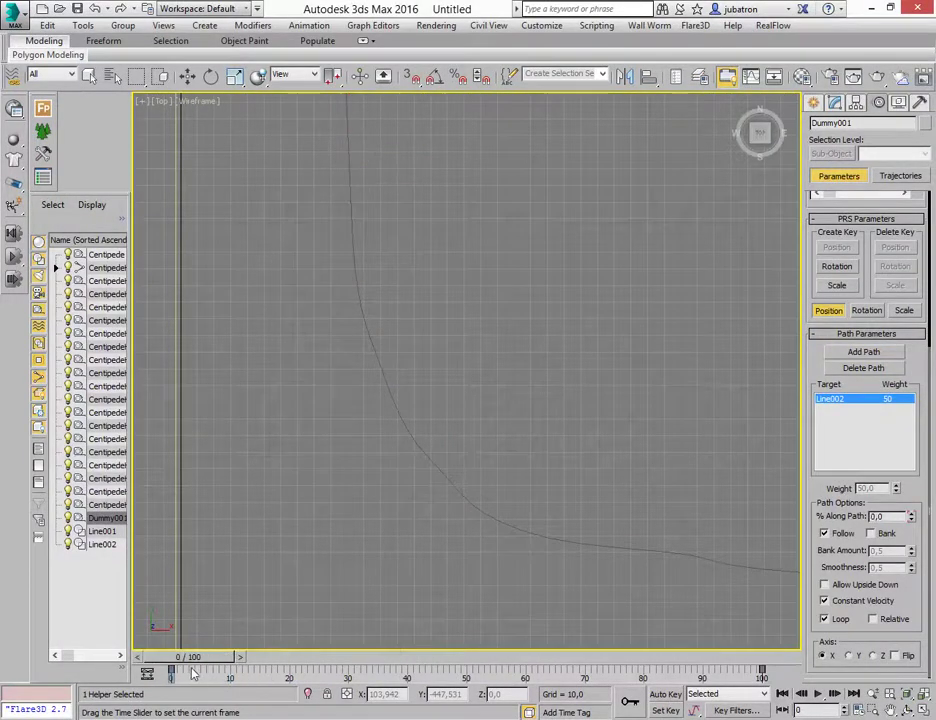
scroll(491, 459, down, 3)
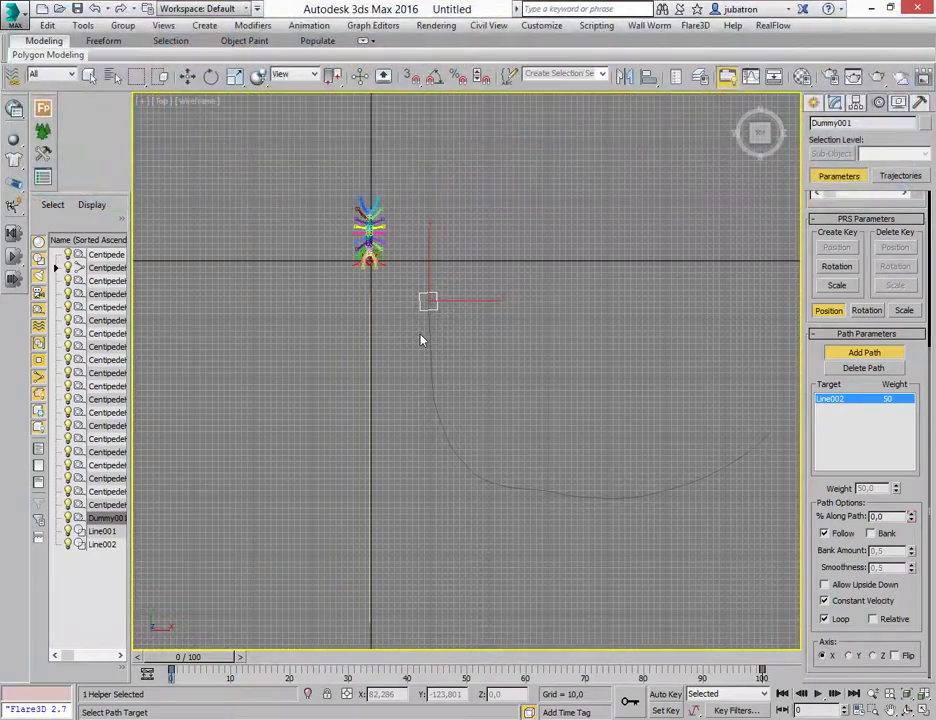
scroll(389, 294, up, 3)
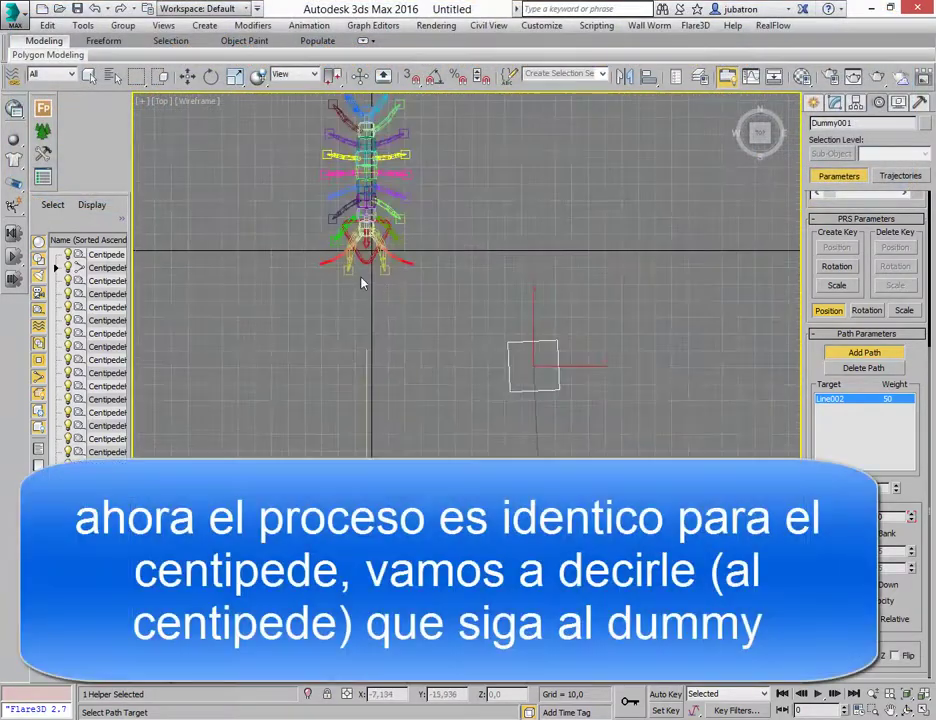
Select the Centipede root and add a CATMotion layer in the Motion panel
click(814, 106)
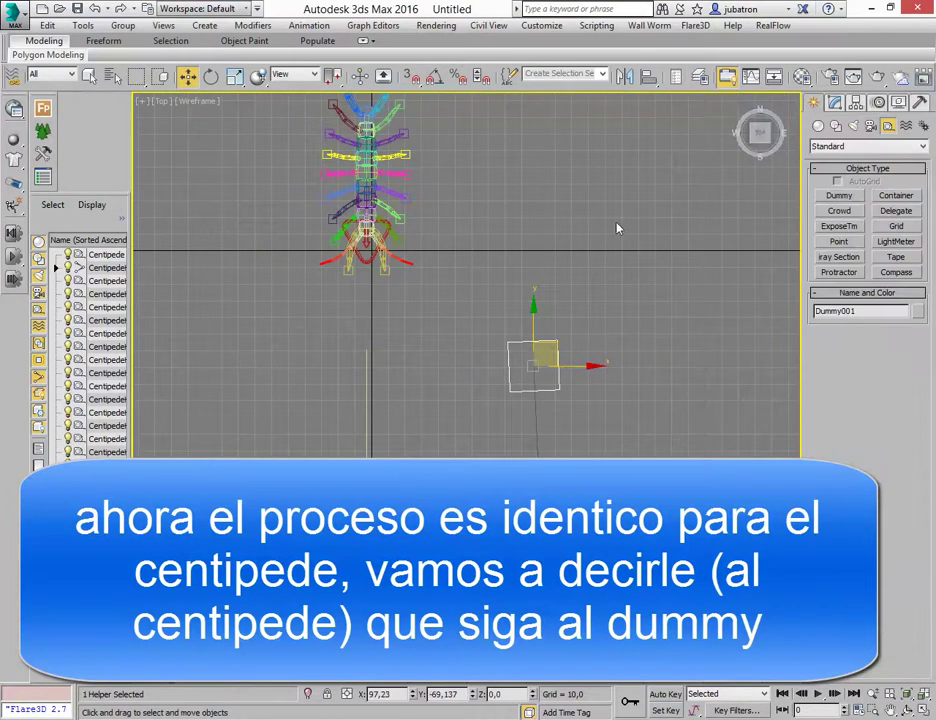
click(369, 266)
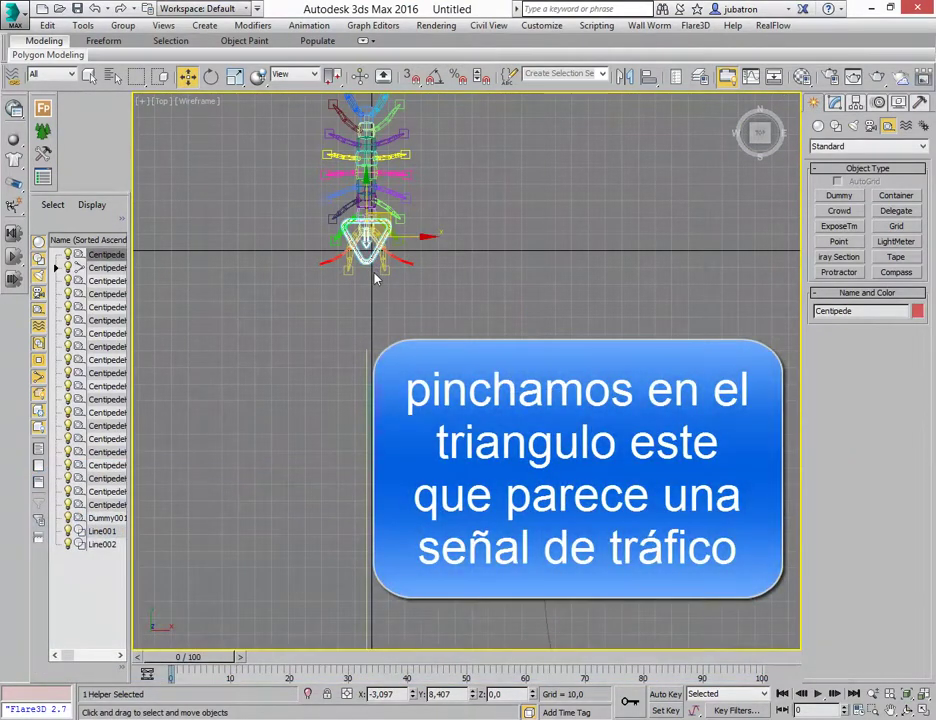
scroll(395, 326, down, 2)
scroll(390, 326, down, 1)
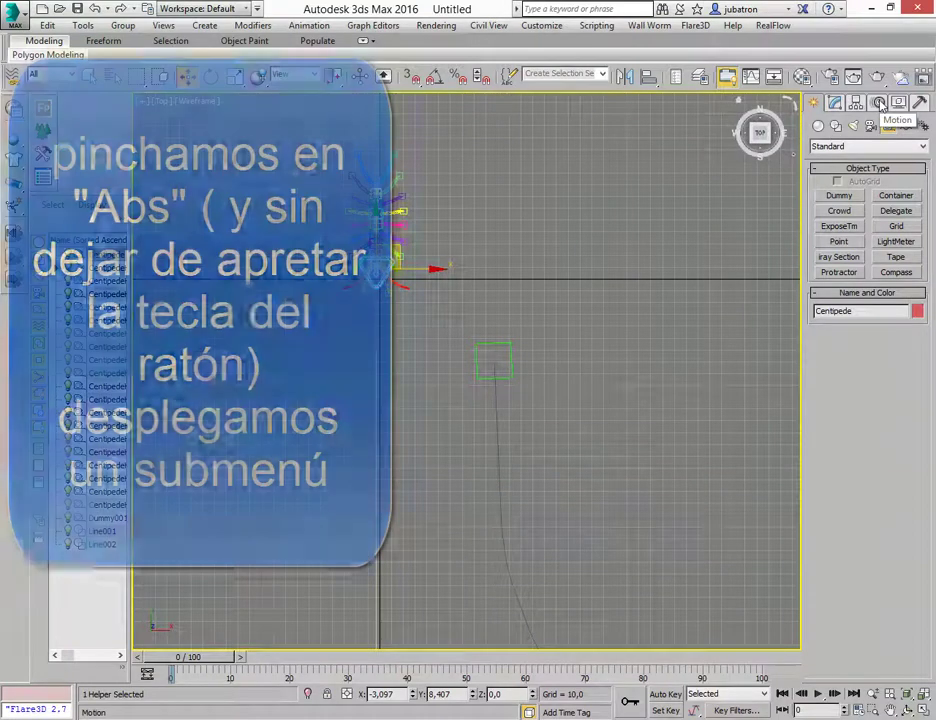
click(879, 103)
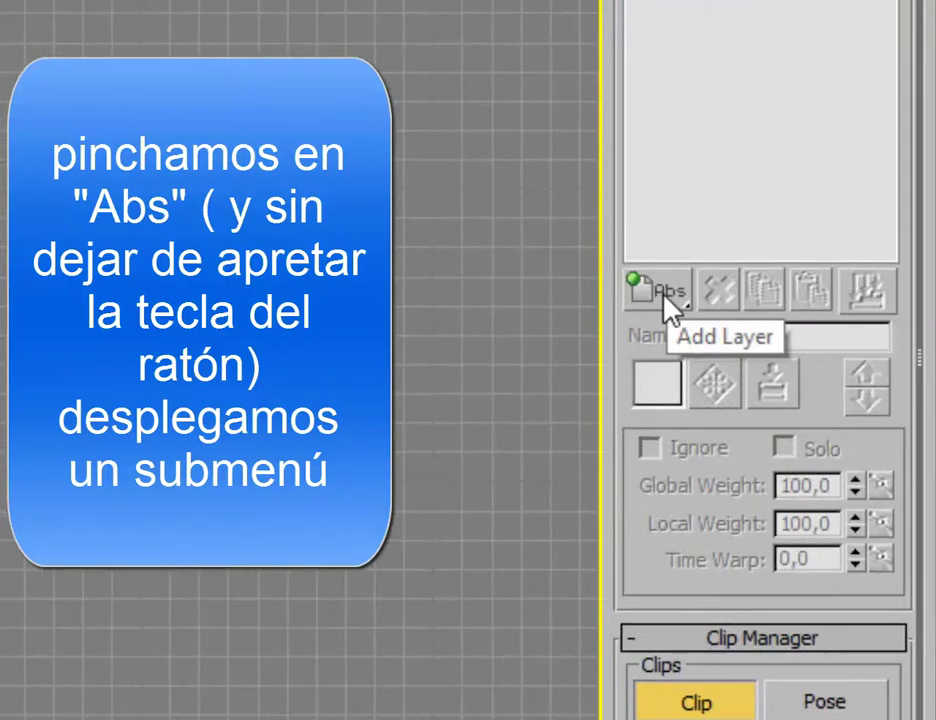
drag(662, 296, 668, 466)
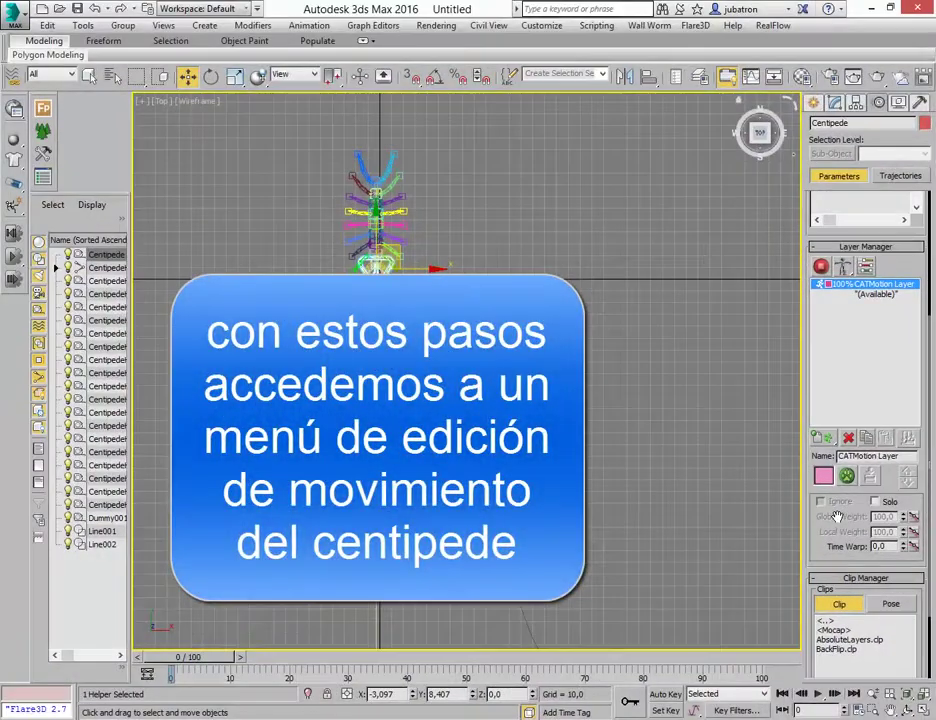
drag(822, 537, 820, 455)
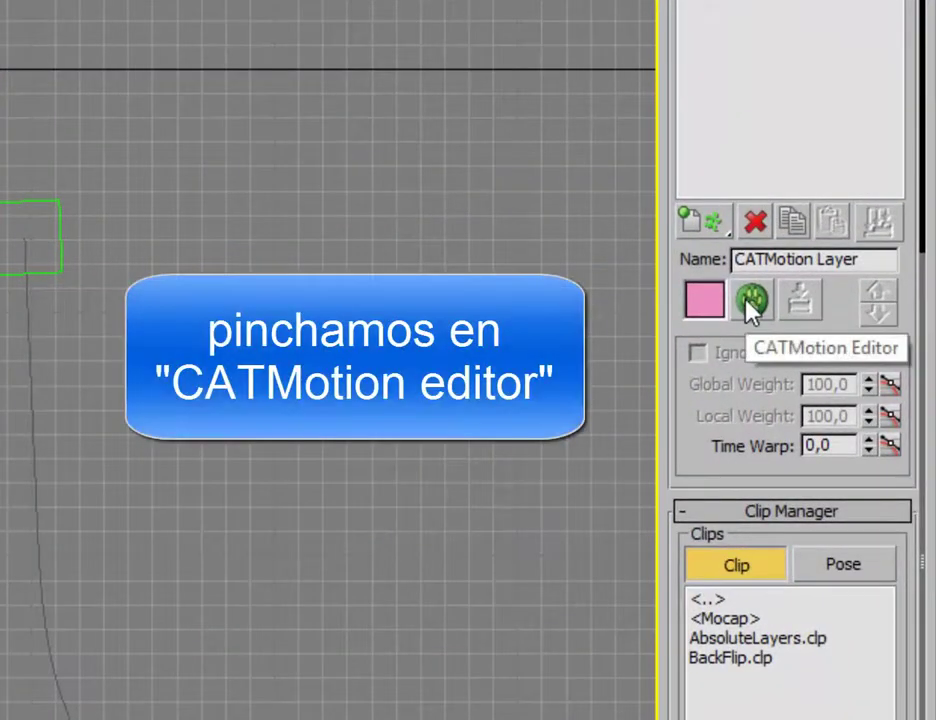
In the CATMotion Editor Globals, set Path Node to Dummy001 and choose Walk On Path Node
click(752, 302)
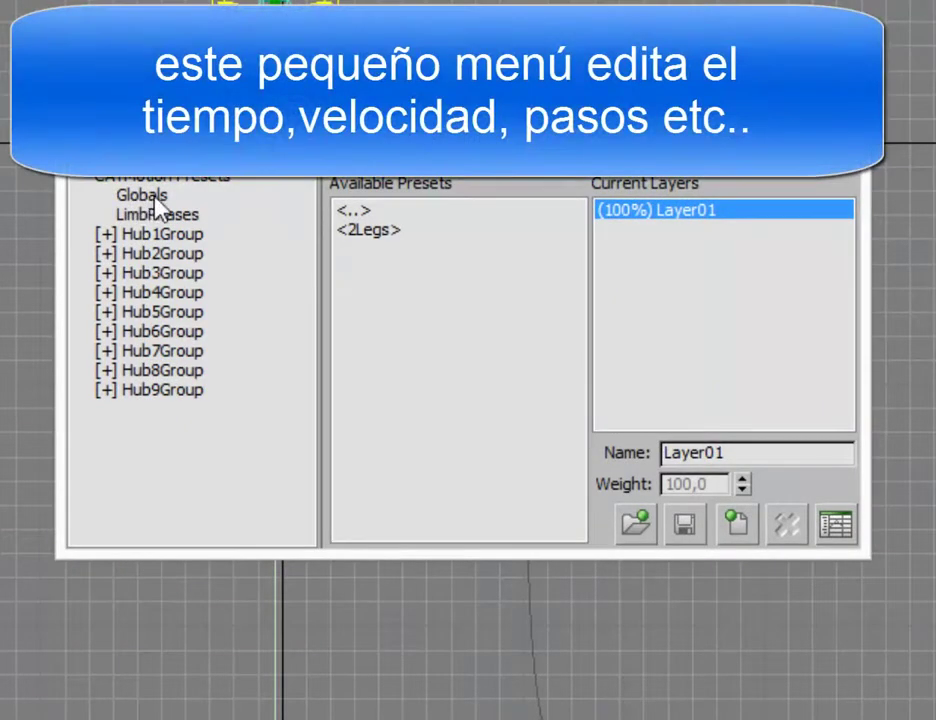
click(143, 197)
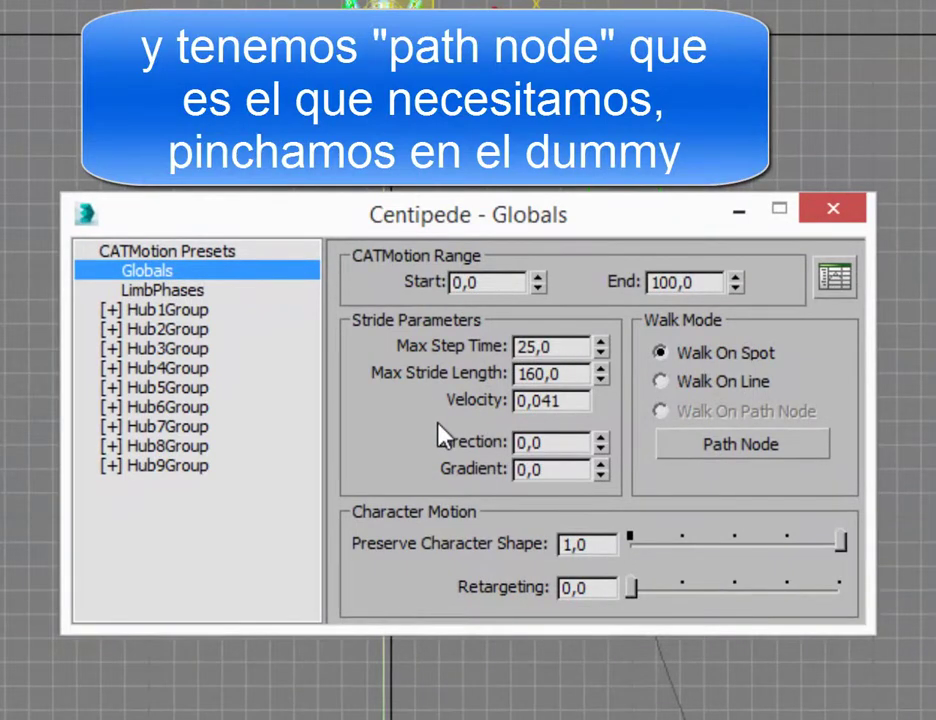
drag(505, 230, 417, 317)
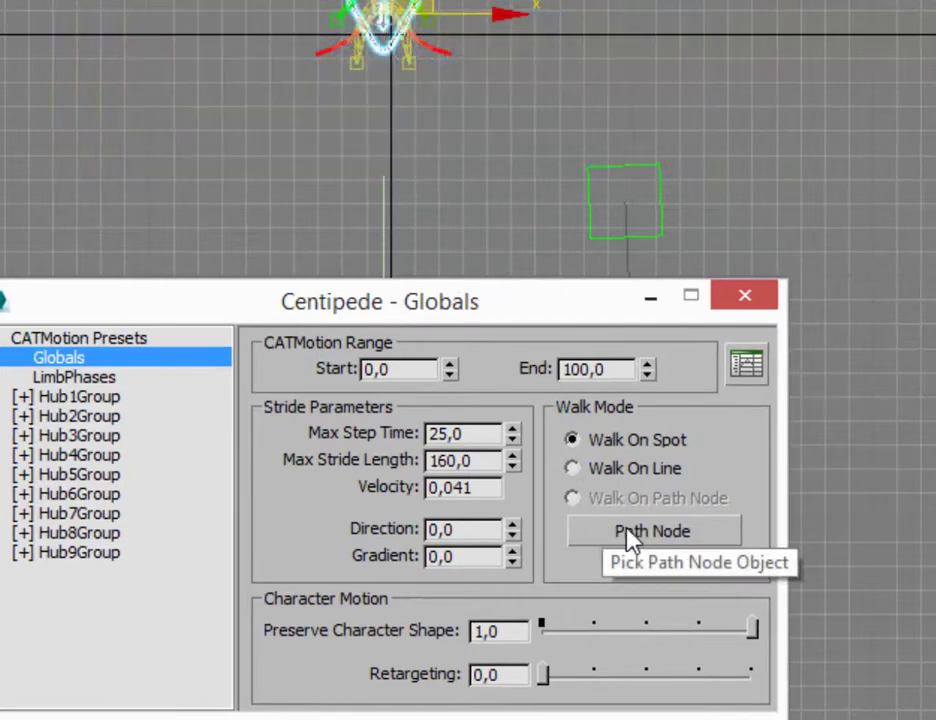
click(620, 540)
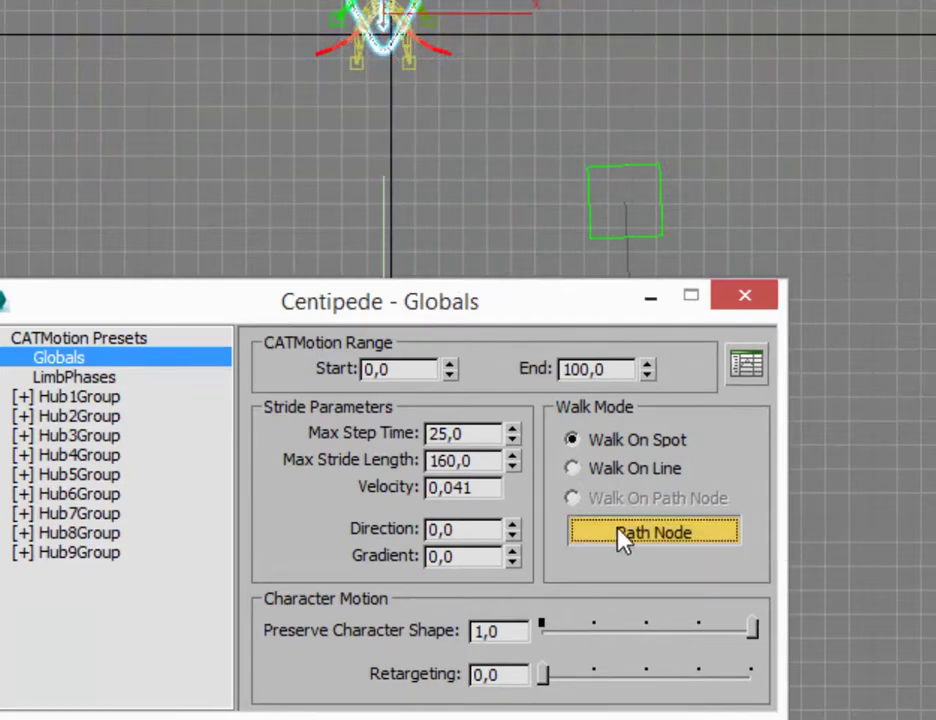
click(607, 211)
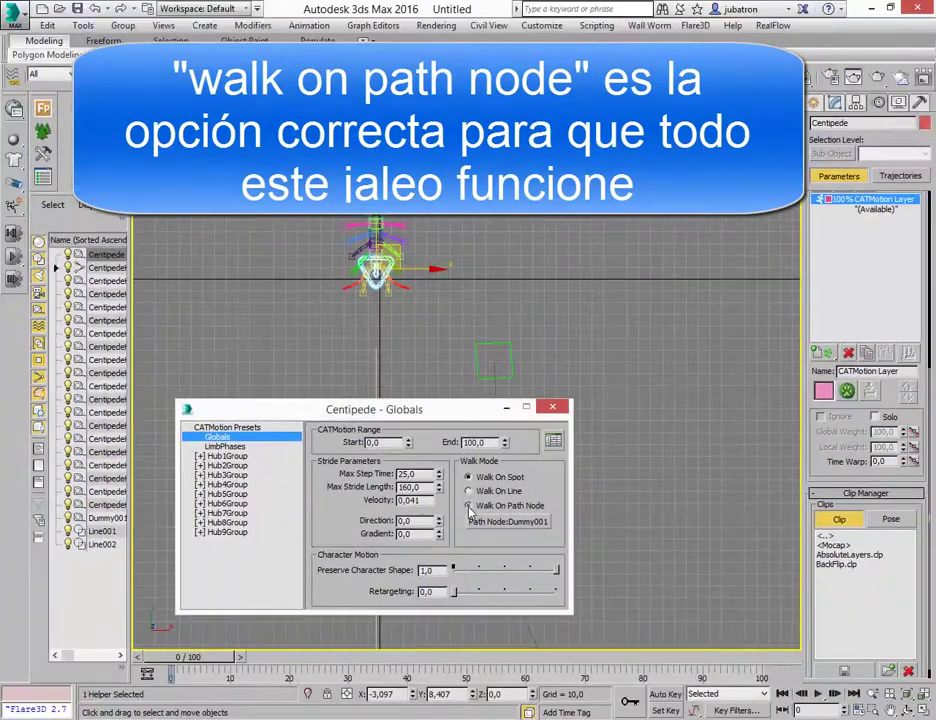
click(469, 508)
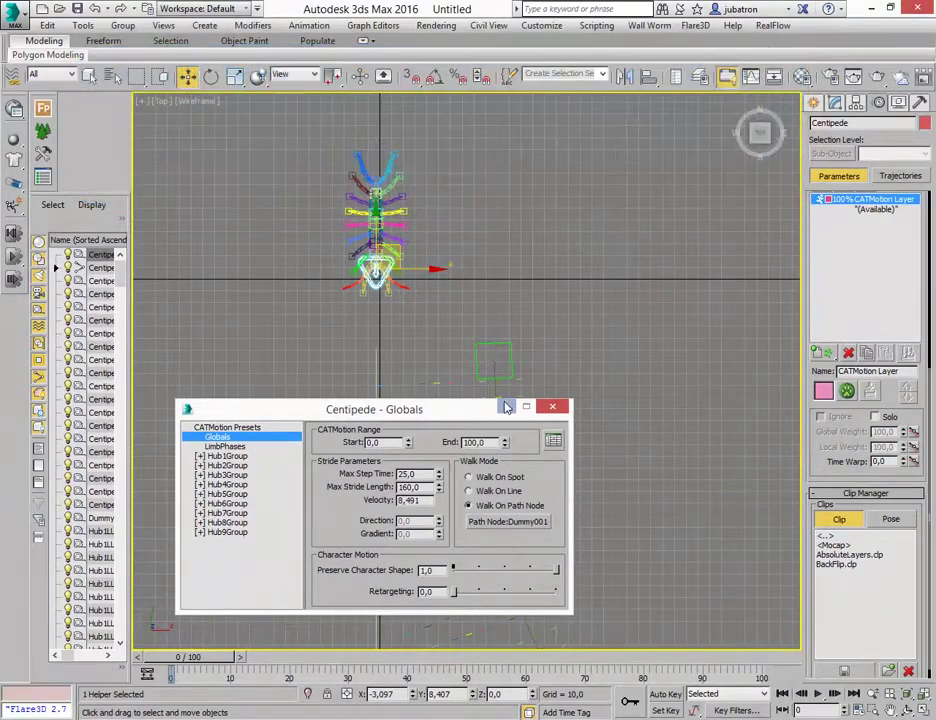
Close the Globals window, preview frame 20, and switch the rig from Setup to Animation mode
click(552, 406)
scroll(516, 457, down, 3)
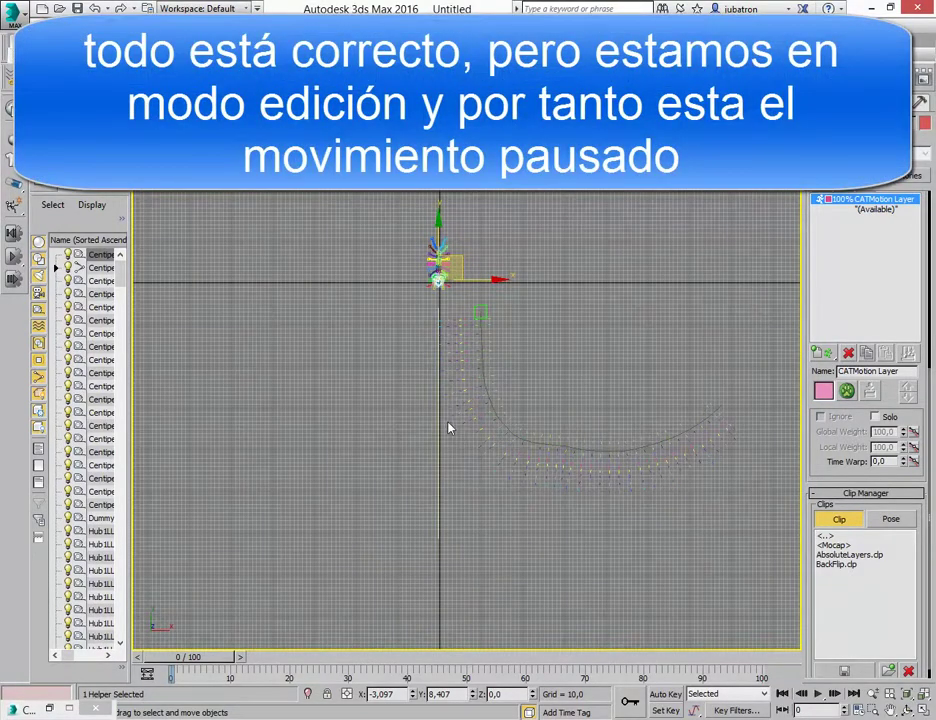
mouse_move(190, 657)
mouse_down()
mouse_move(349, 677)
mouse_move(180, 677)
mouse_up()
middle_drag(387, 348, 361, 466)
scroll(372, 393, up, 2)
scroll(370, 449, up, 1)
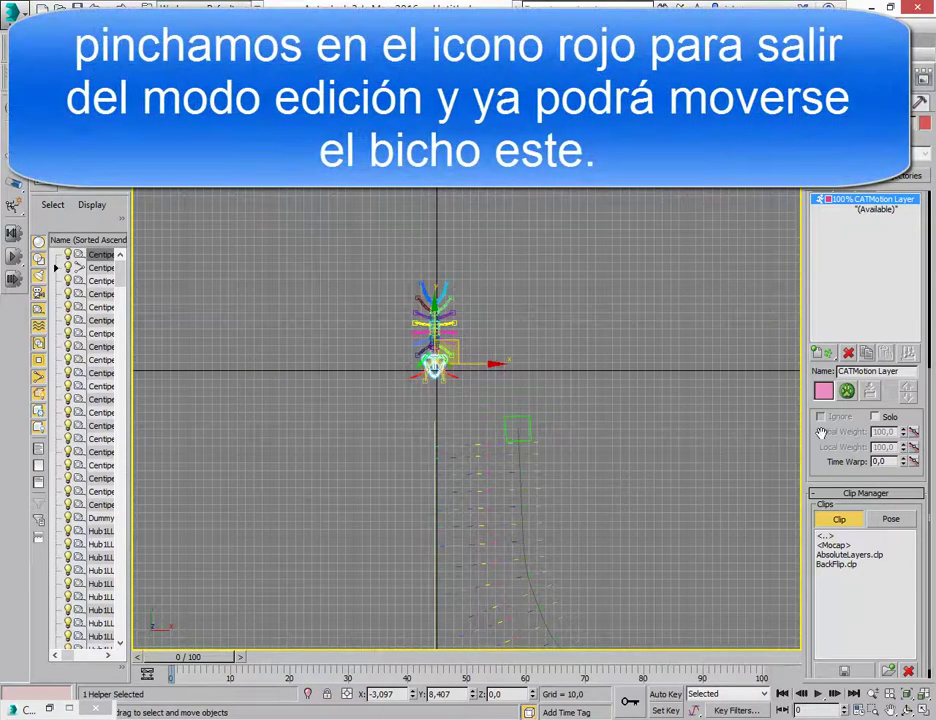
drag(820, 432, 820, 512)
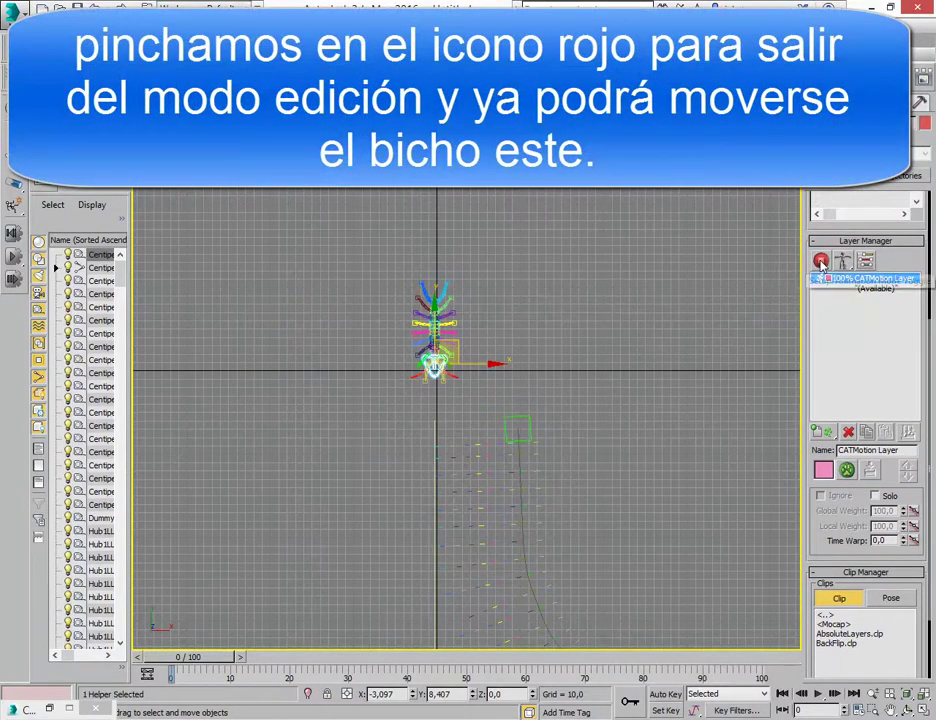
click(821, 261)
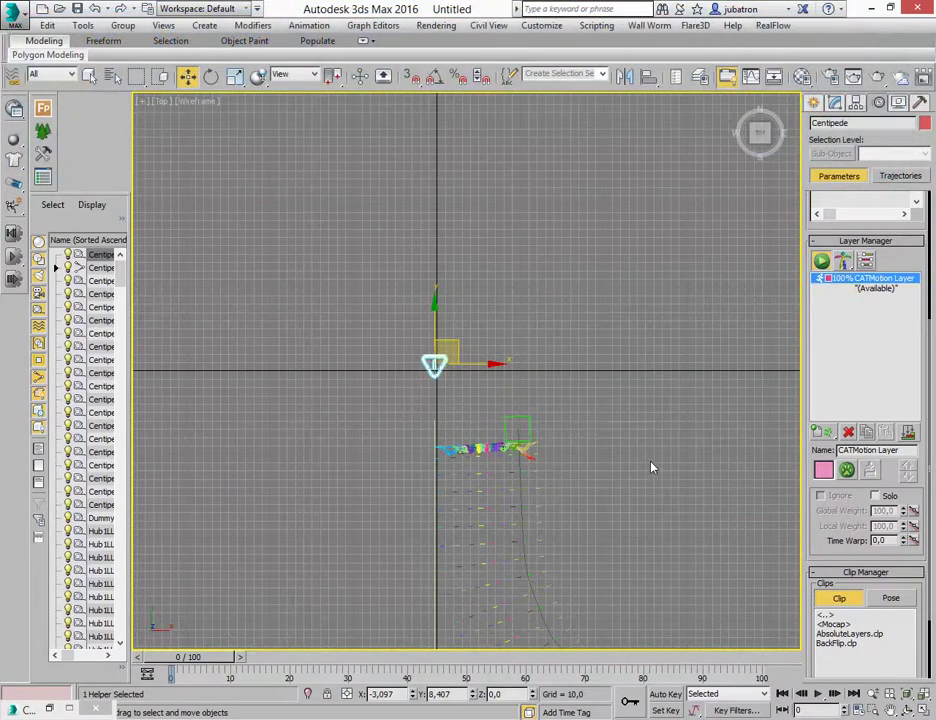
In the four-view layout, rotate Dummy001 in the Top view so the centipede faces along the path
click(921, 709)
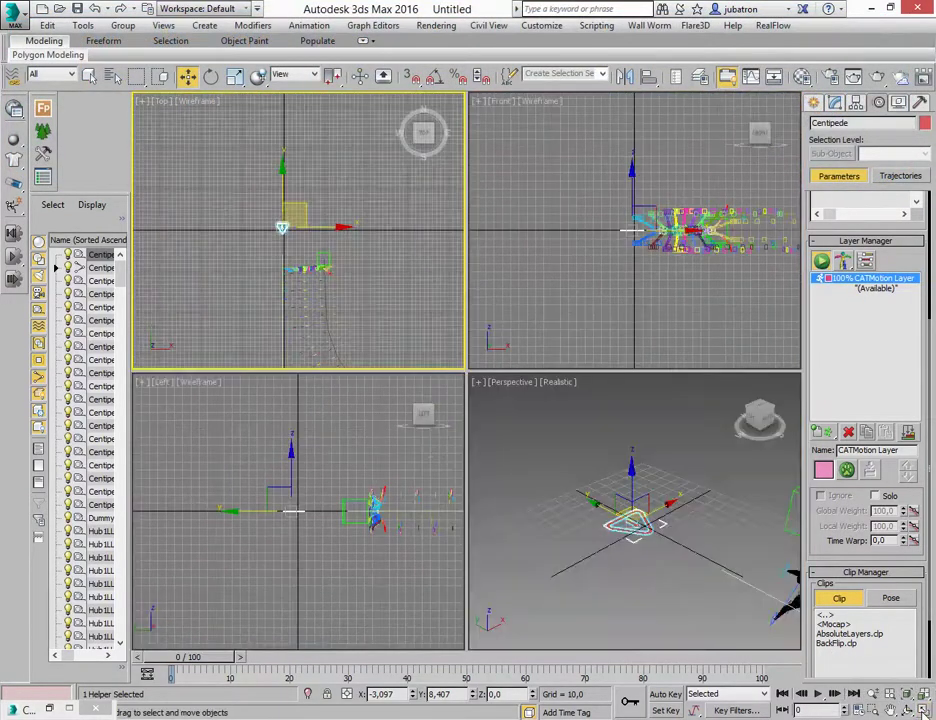
click(705, 510)
alt+middle_drag(705, 510, 513, 484)
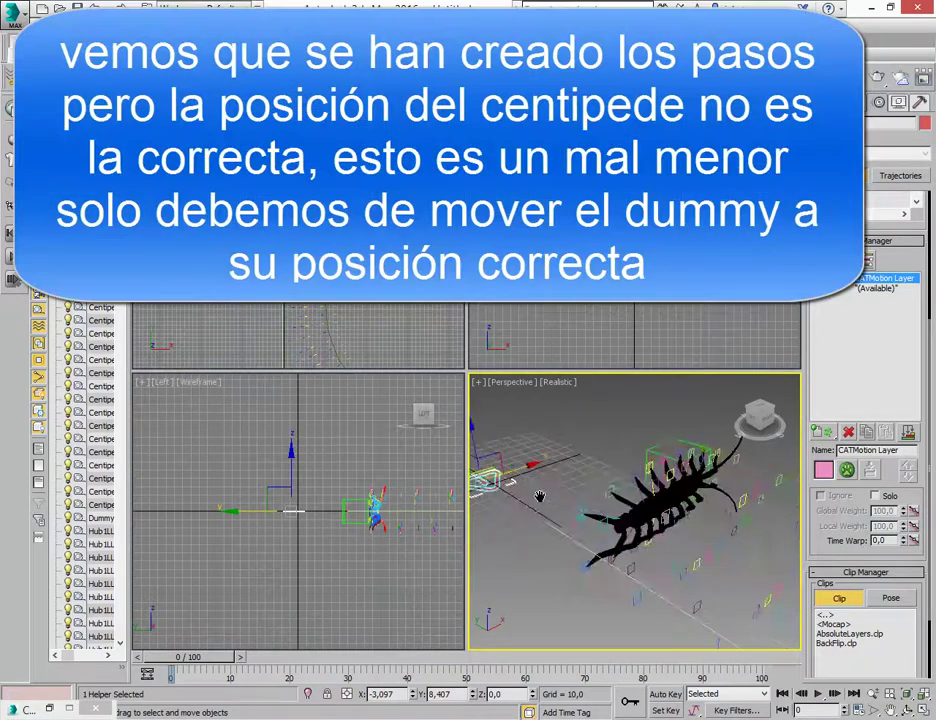
scroll(560, 547, down, 3)
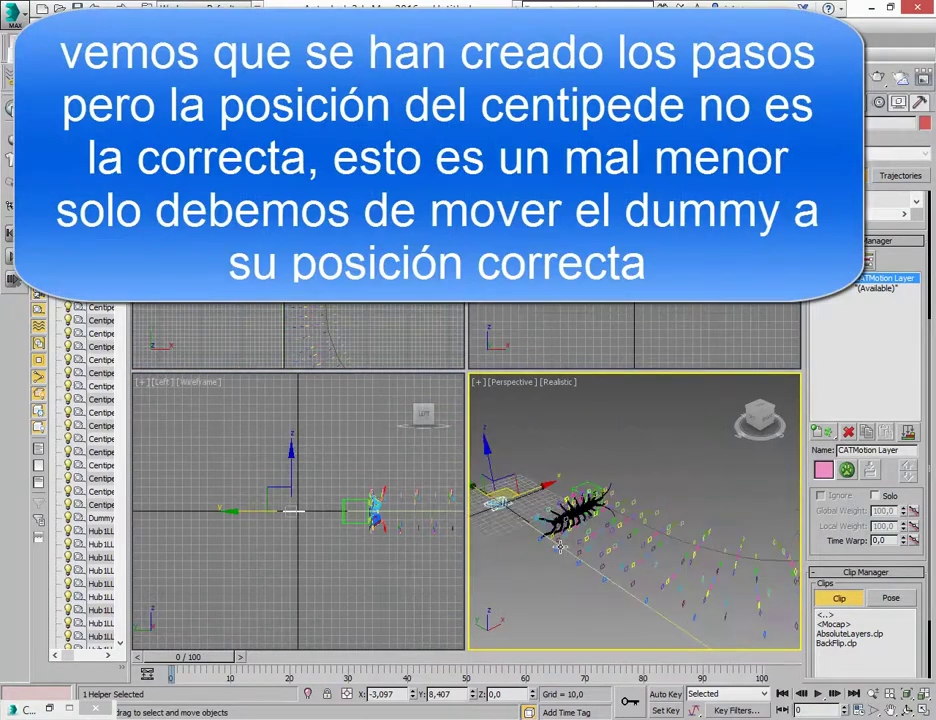
mouse_move(208, 657)
mouse_down()
mouse_move(273, 681)
mouse_move(145, 668)
mouse_up()
key(e)
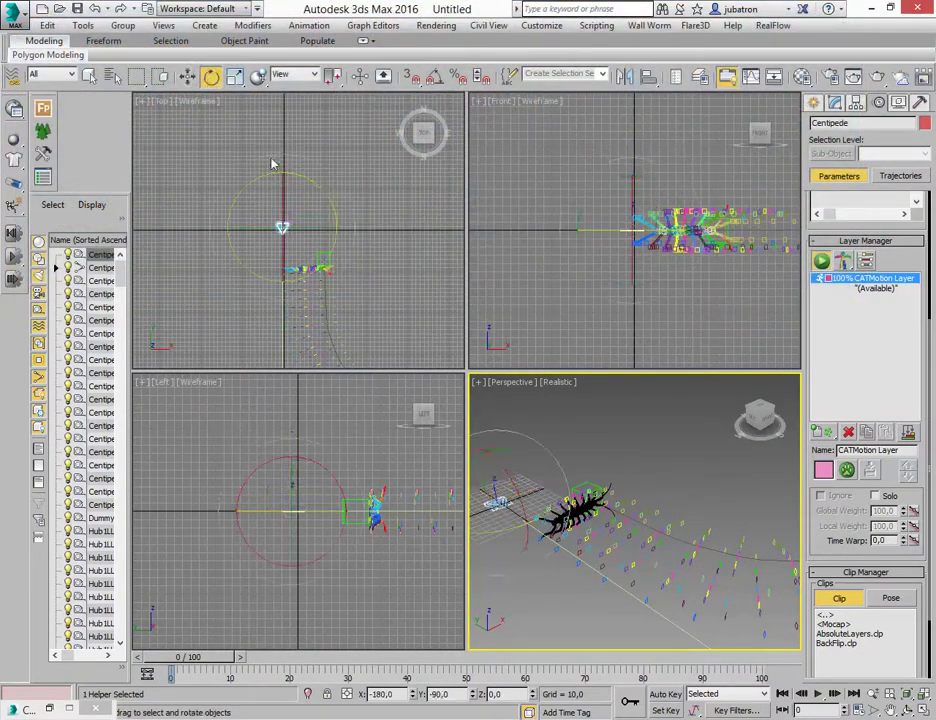
scroll(335, 275, up, 5)
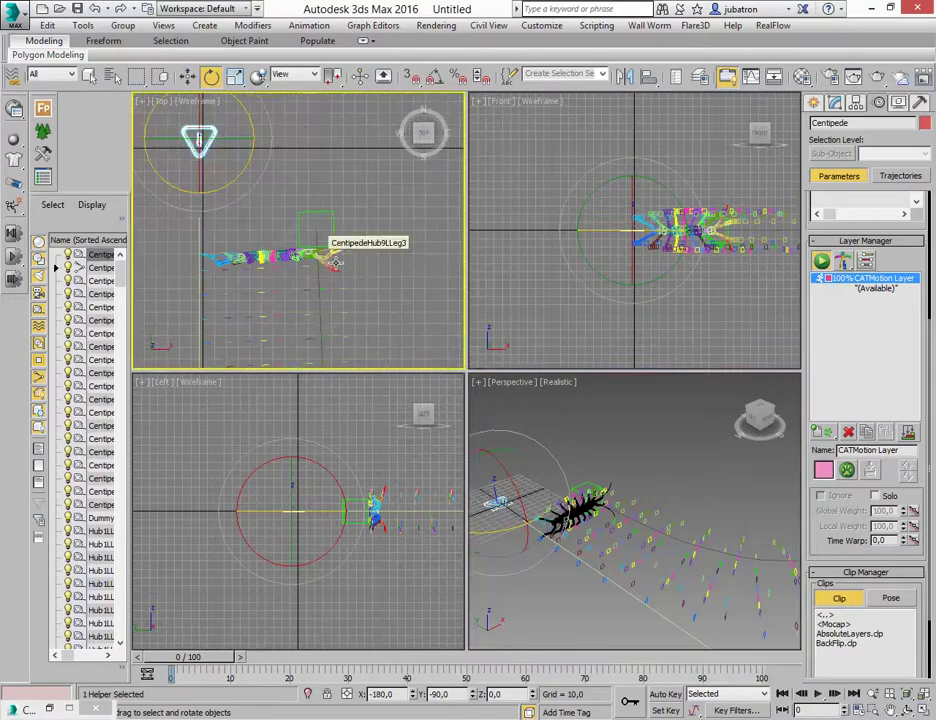
click(335, 222)
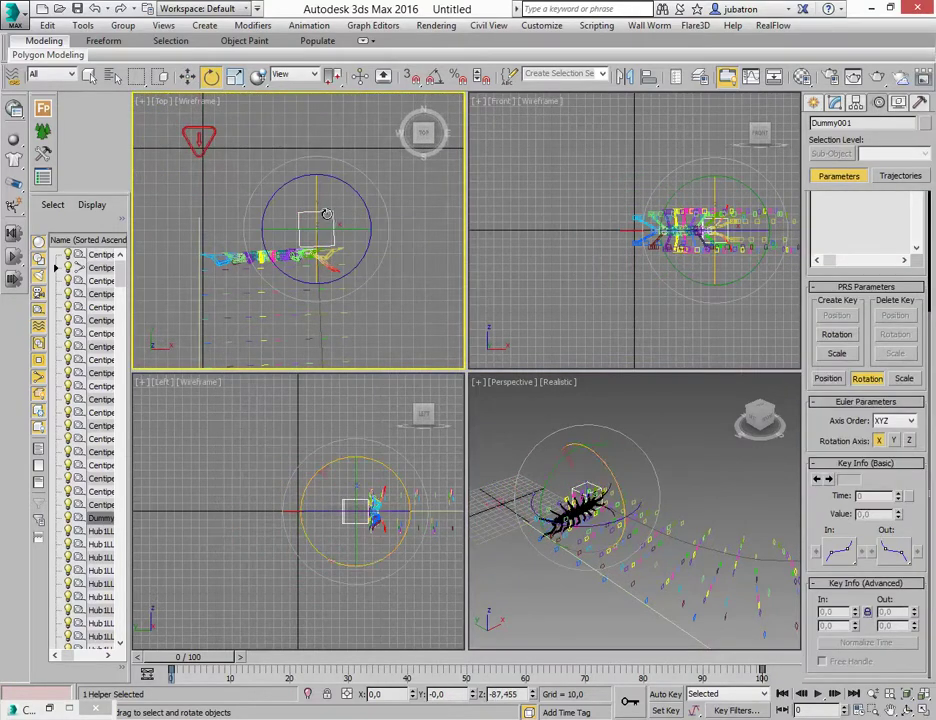
mouse_move(322, 178)
mouse_down()
mouse_move(337, 163)
mouse_move(352, 80)
mouse_up()
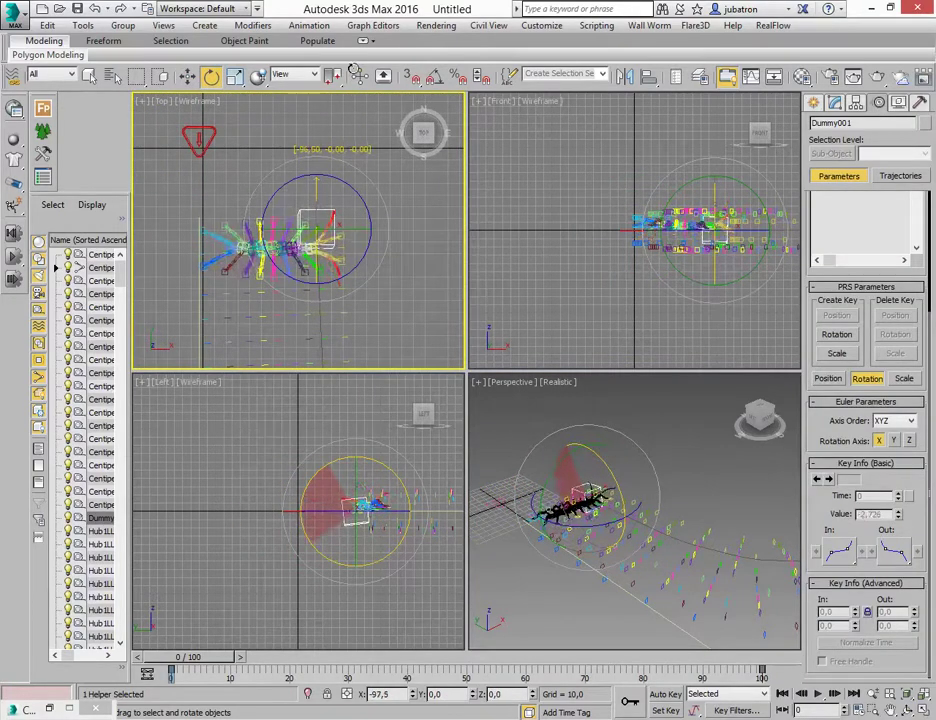
drag(352, 78, 351, 77)
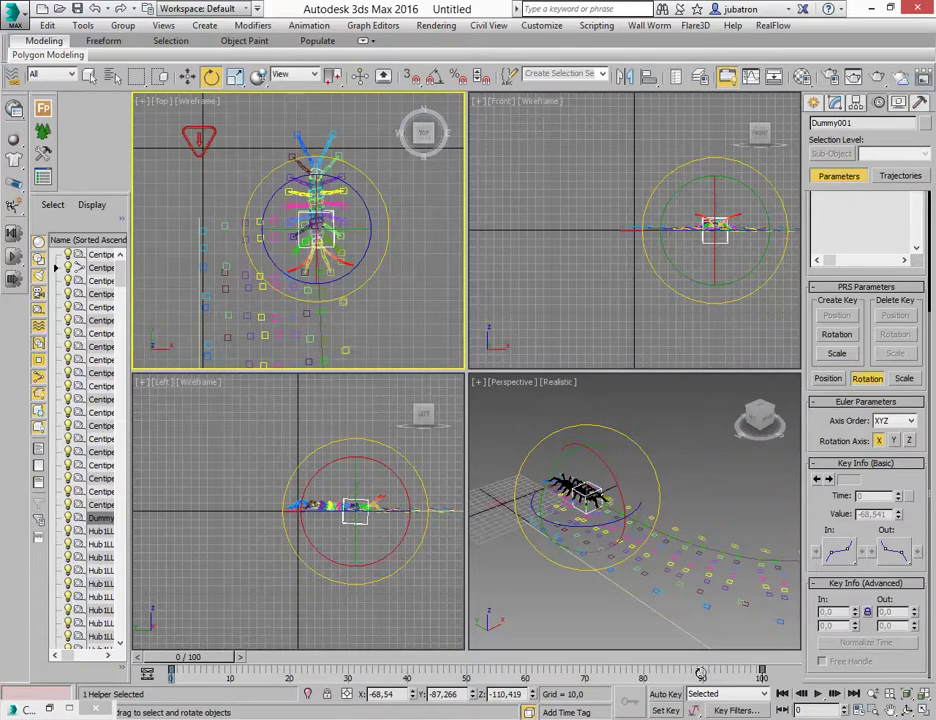
Maximize the Perspective view and preview the walk along the curved trail at frame 25
right_click(601, 610)
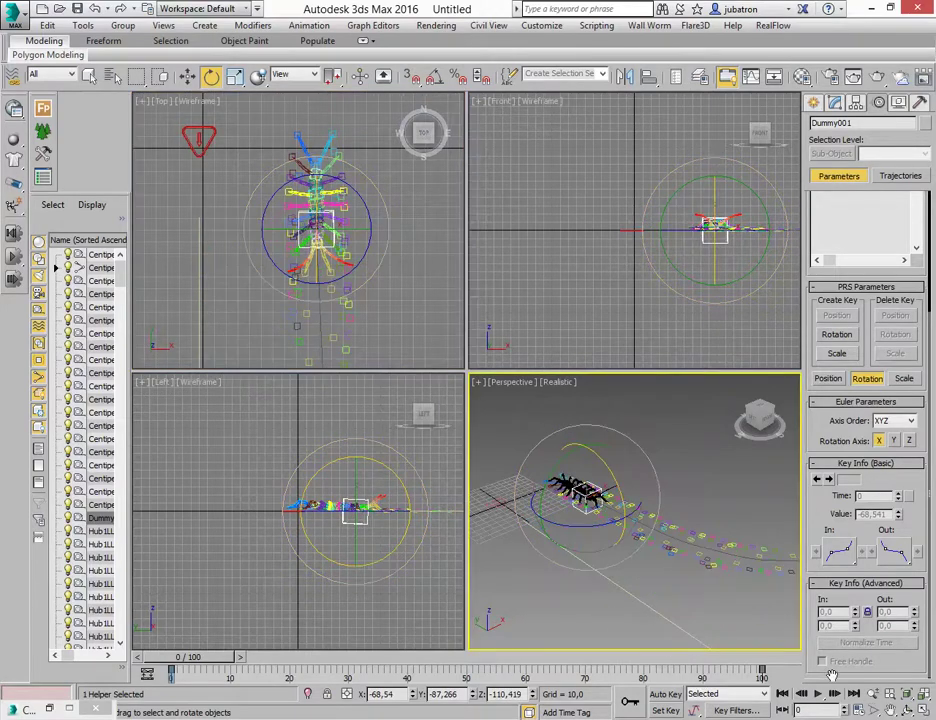
click(924, 708)
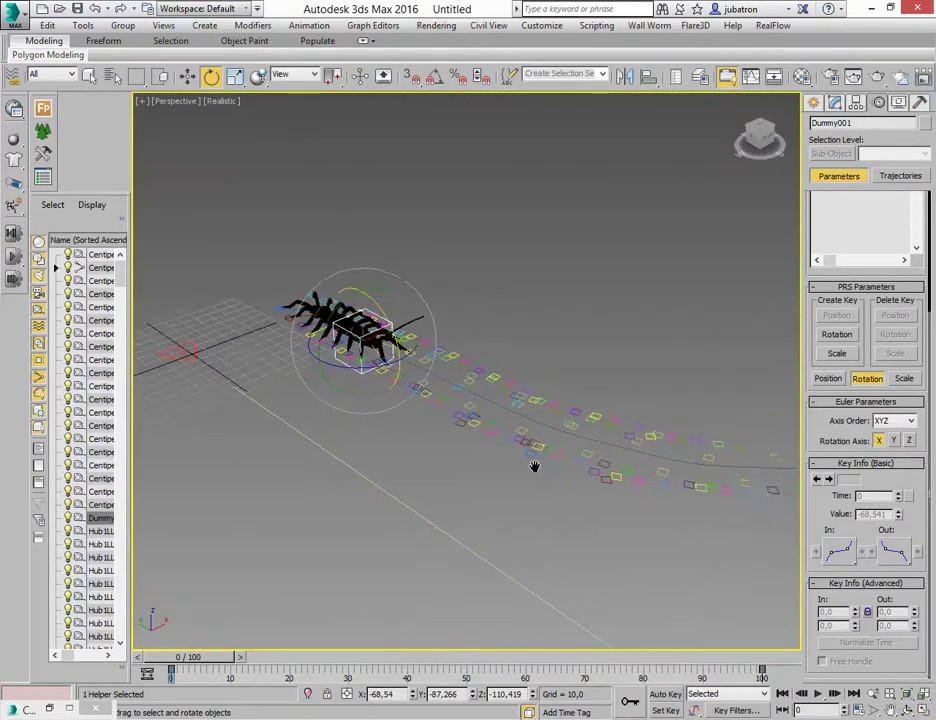
mouse_move(535, 466)
alt+middle_down()
mouse_move(441, 445)
mouse_move(486, 482)
mouse_move(430, 490)
alt+middle_up()
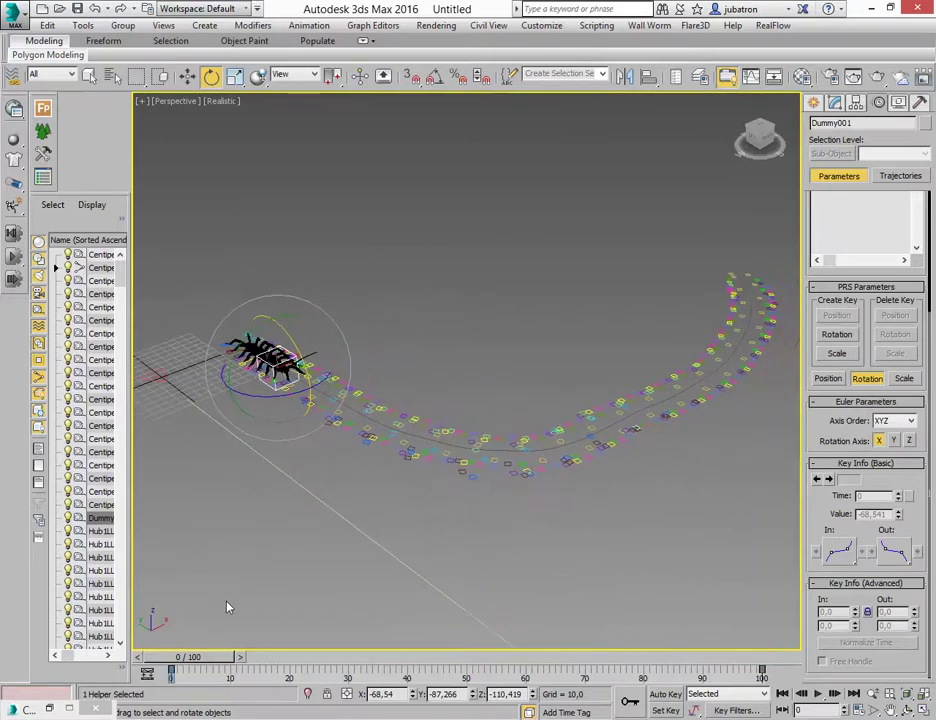
mouse_move(190, 660)
mouse_down()
mouse_move(342, 672)
mouse_move(577, 660)
mouse_move(773, 627)
mouse_move(175, 630)
mouse_up()
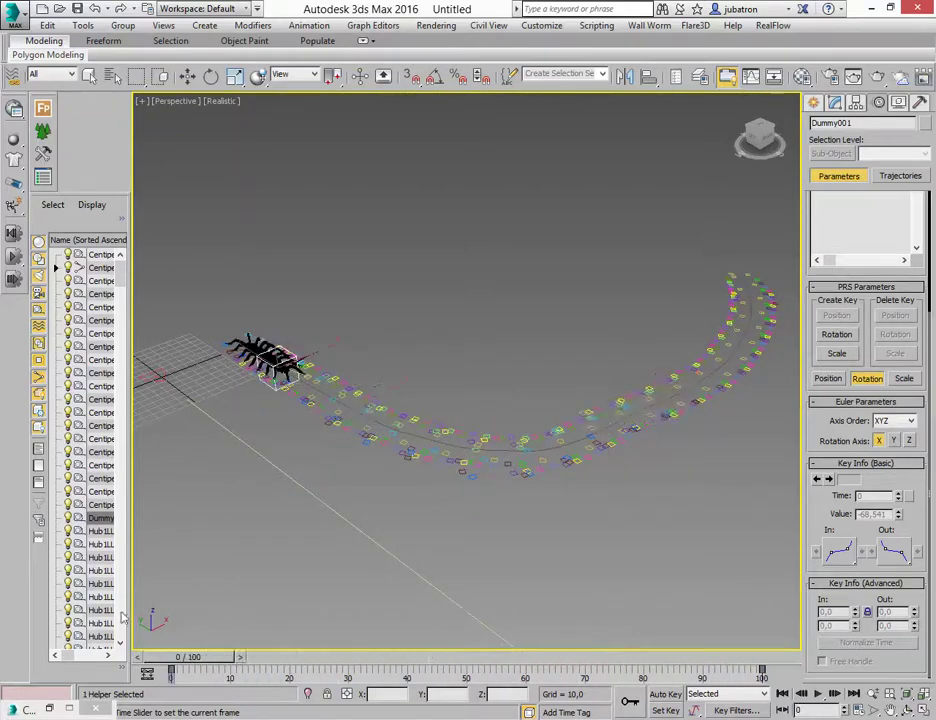
Select the curved Line002 spline in the Top view and enter its Vertex sub-object mode
key(e)
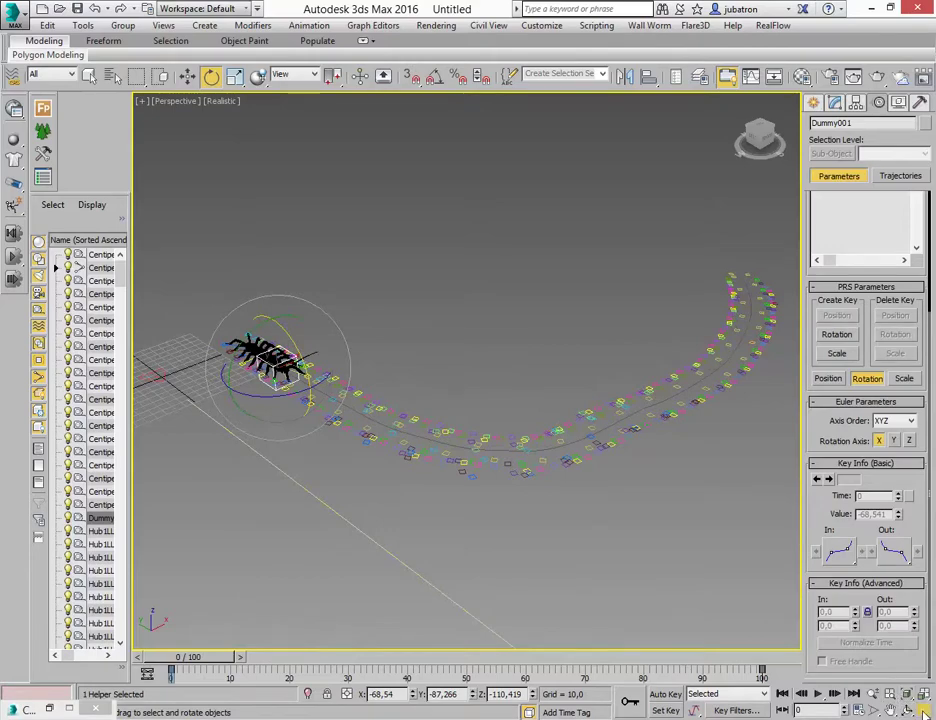
key(alt+w)
scroll(228, 170, down, 5)
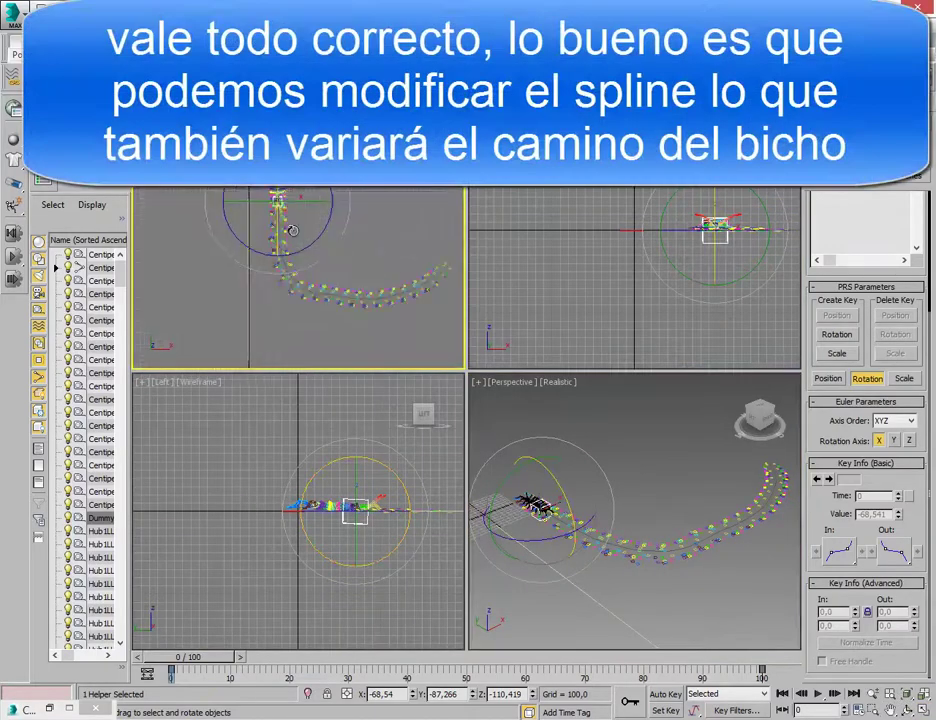
middle_drag(237, 175, 222, 177)
key(w)
scroll(272, 282, up, 3)
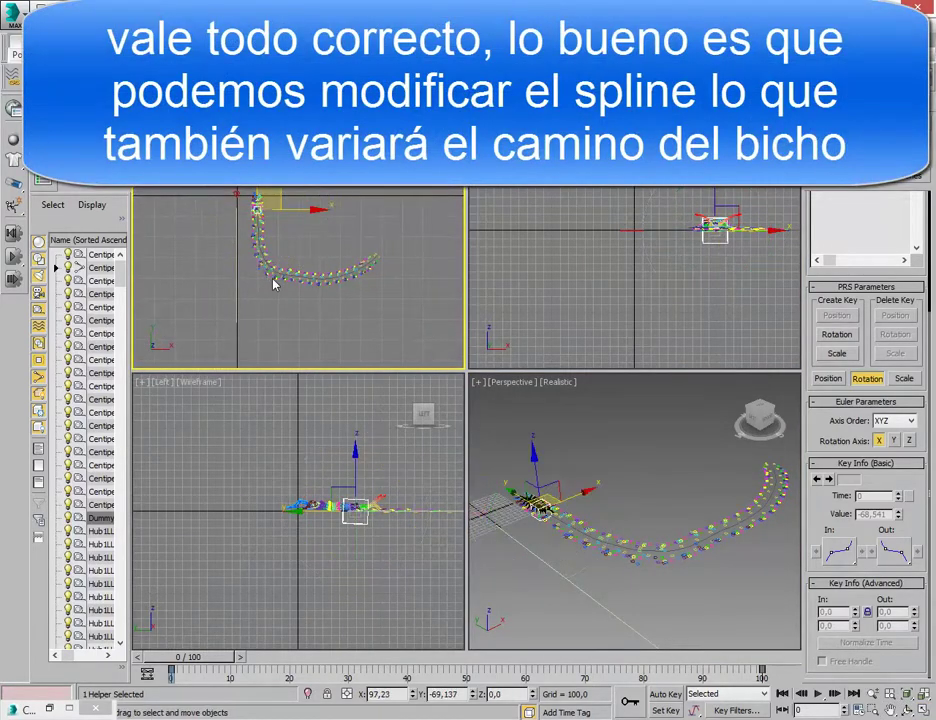
middle_drag(272, 282, 278, 278)
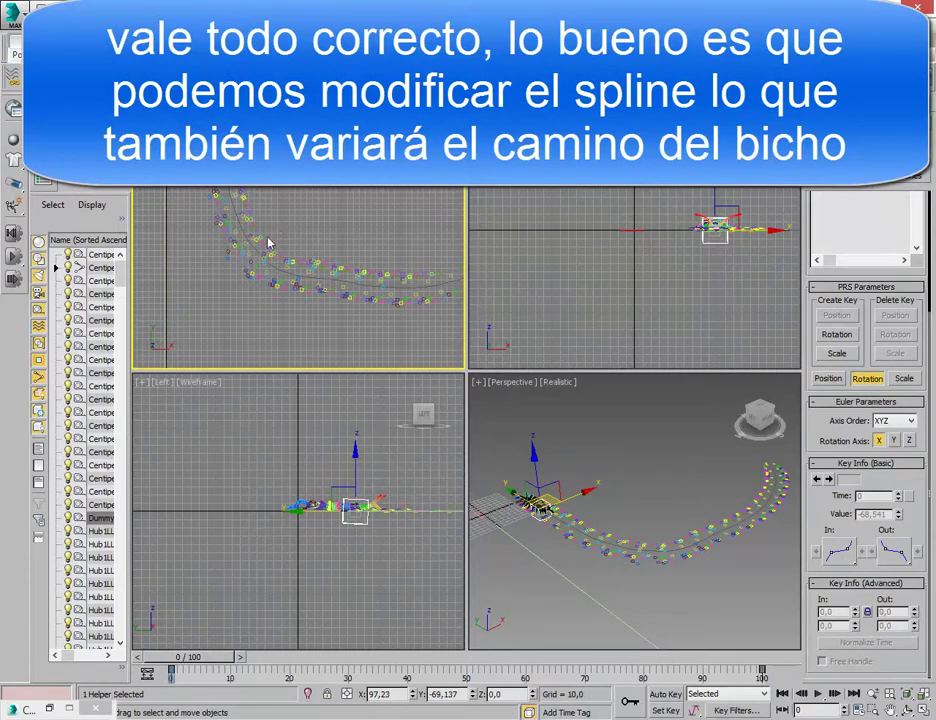
click(253, 240)
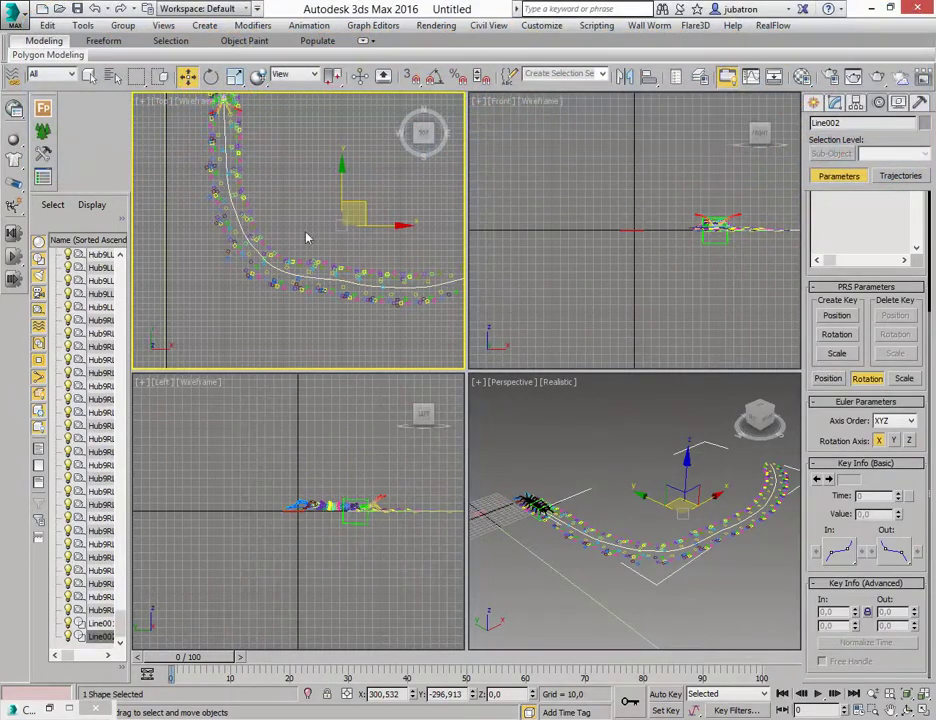
click(830, 106)
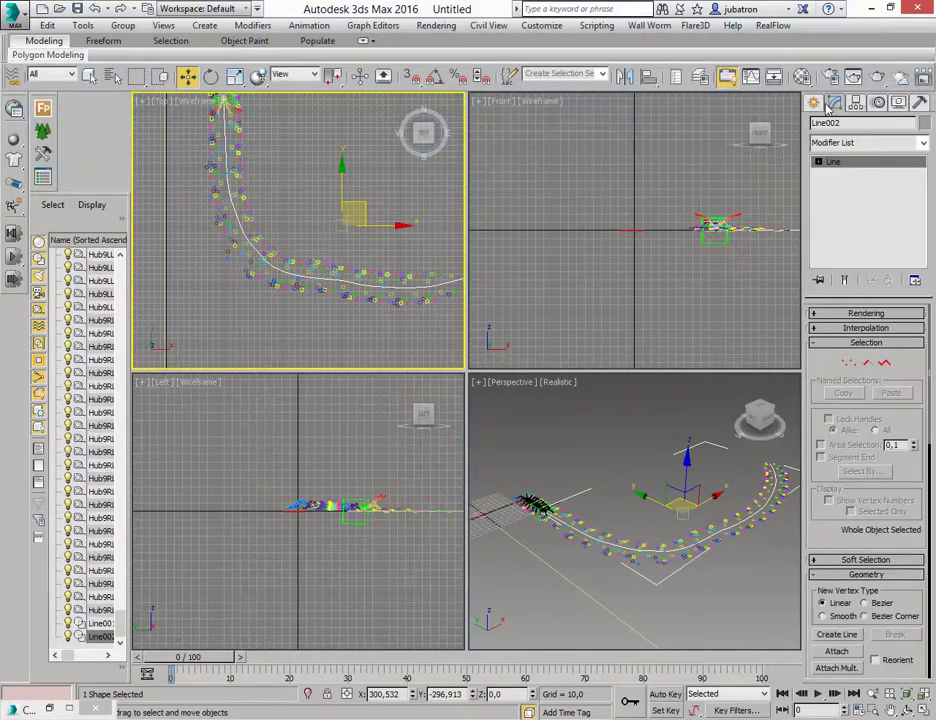
click(818, 162)
click(845, 173)
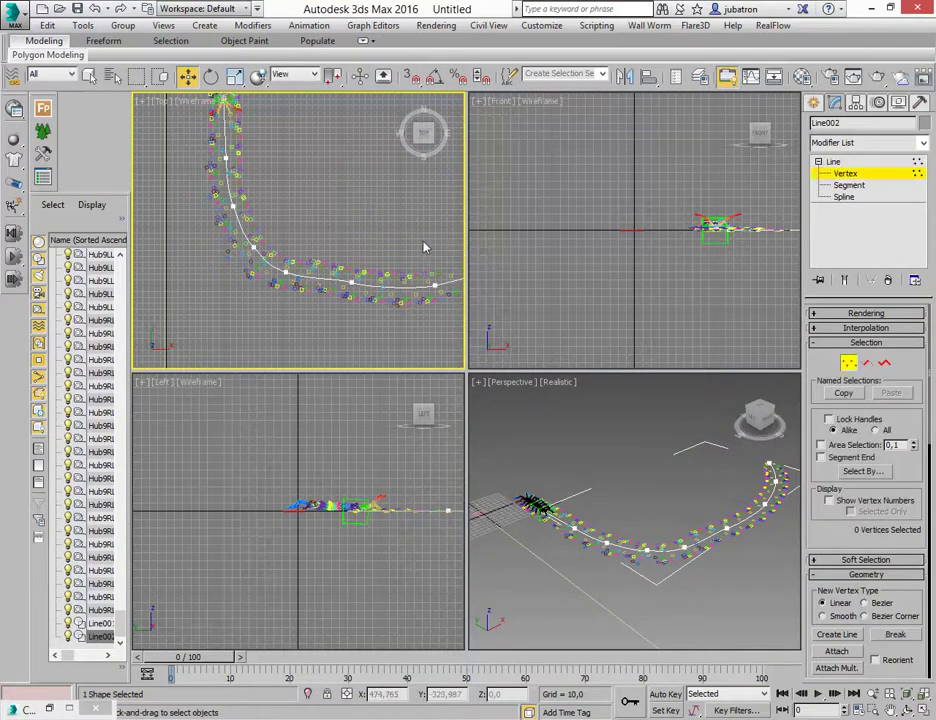
Box-select three vertices on the bend and move them down-left, checking the walk at frame 21
scroll(324, 259, down, 1)
scroll(270, 252, down, 1)
drag(280, 250, 366, 318)
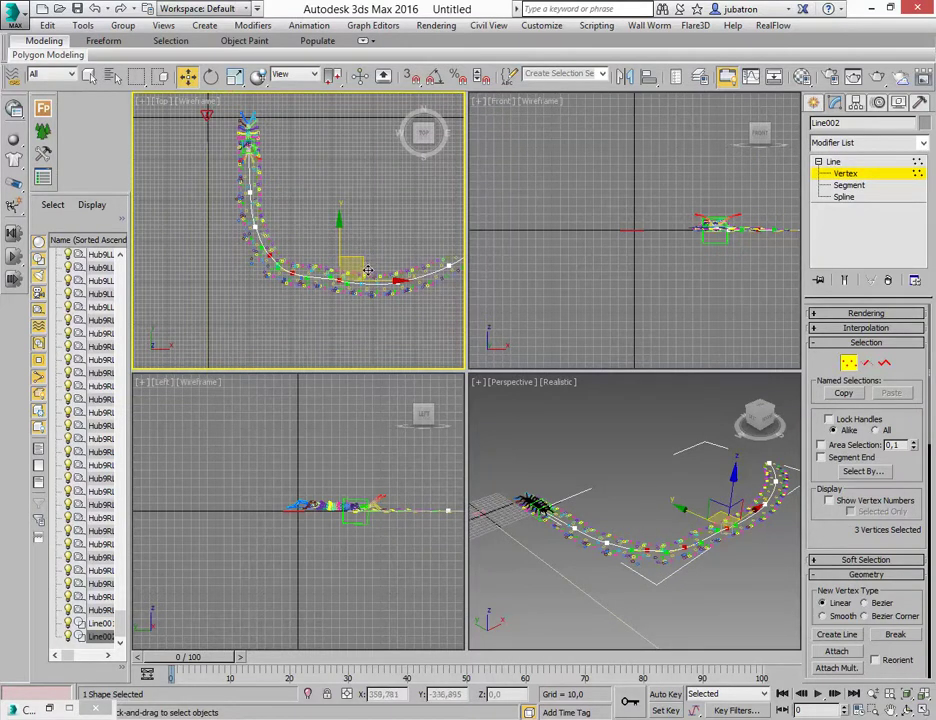
drag(368, 270, 324, 268)
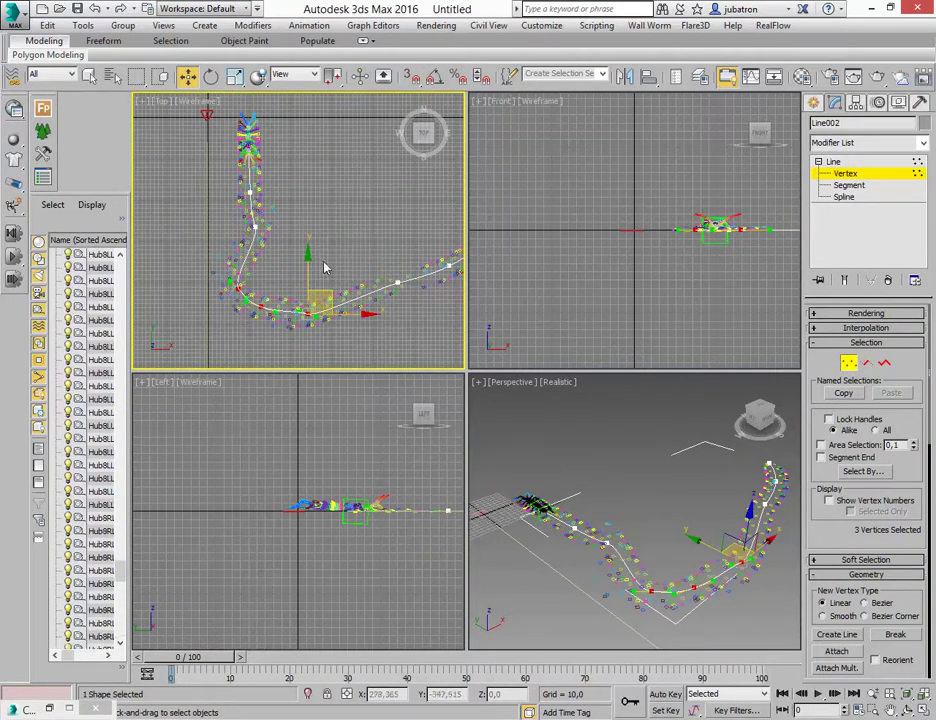
mouse_move(178, 659)
mouse_down()
mouse_move(465, 677)
mouse_move(703, 677)
mouse_move(459, 670)
mouse_move(212, 634)
mouse_move(175, 640)
mouse_up()
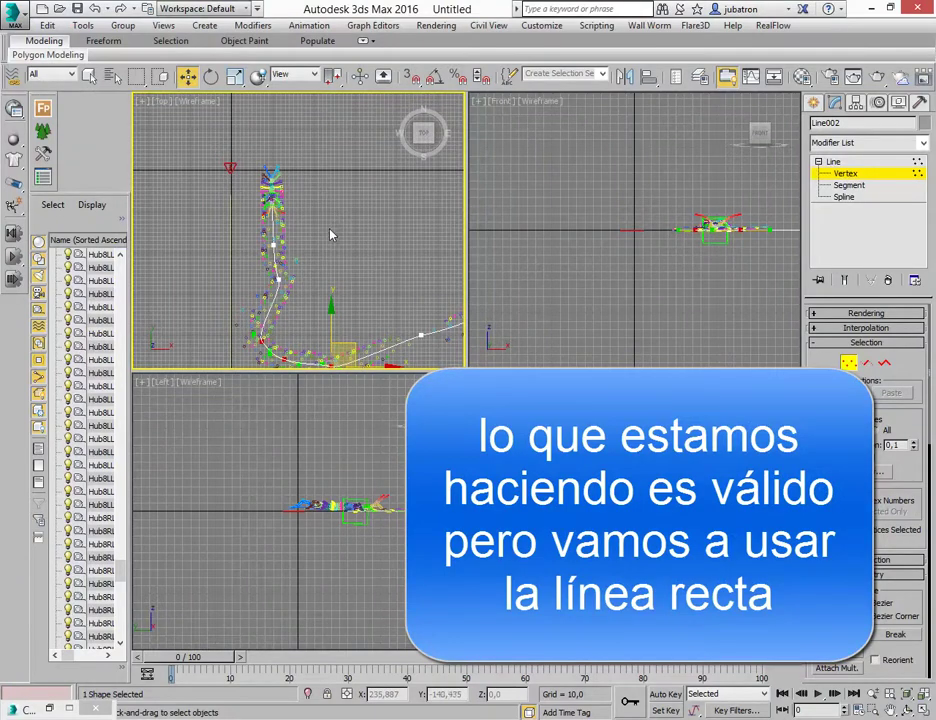
Select Dummy001 and reassign a Path Constraint to its Position track
click(811, 104)
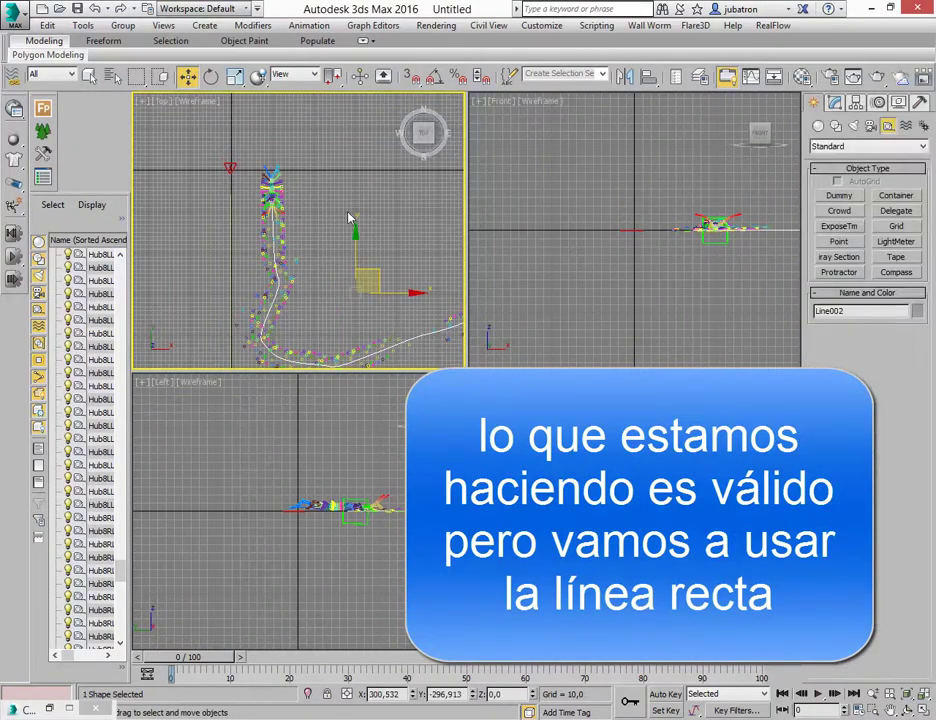
scroll(280, 190, up, 5)
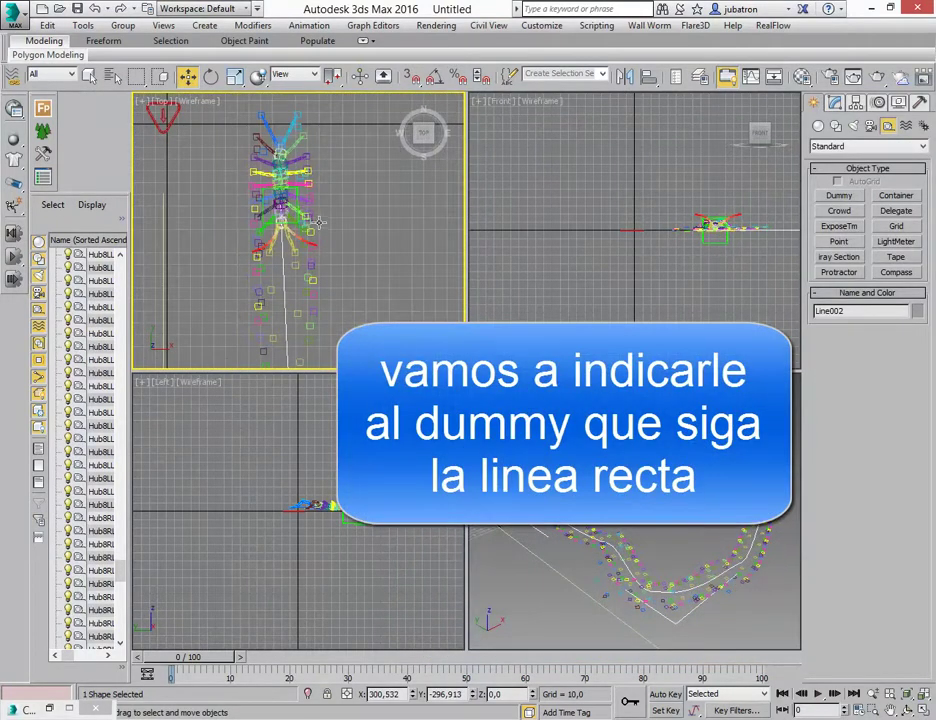
click(282, 208)
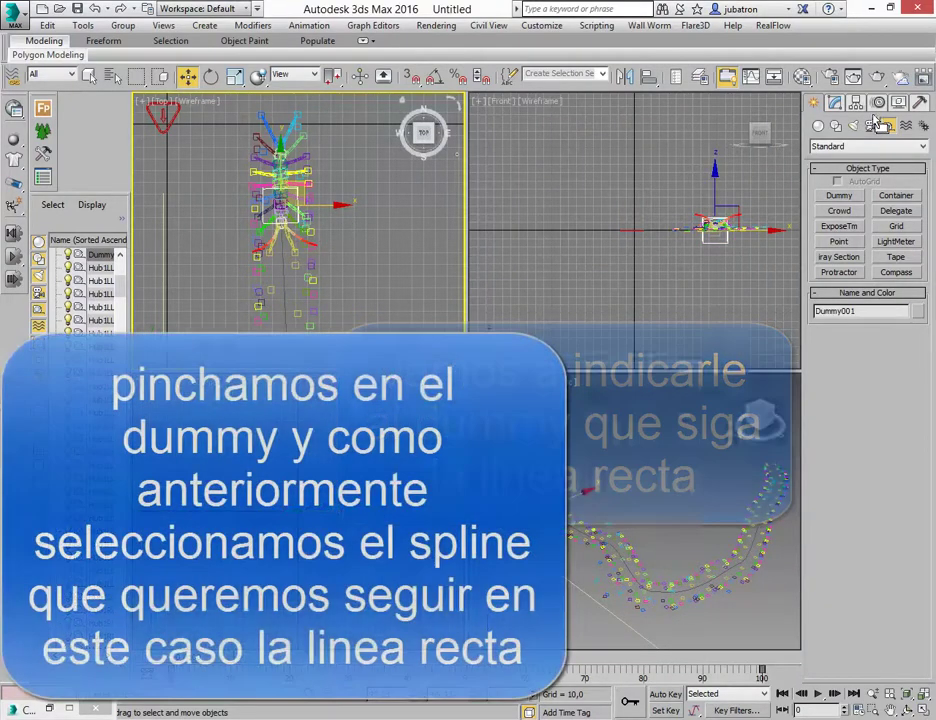
click(877, 103)
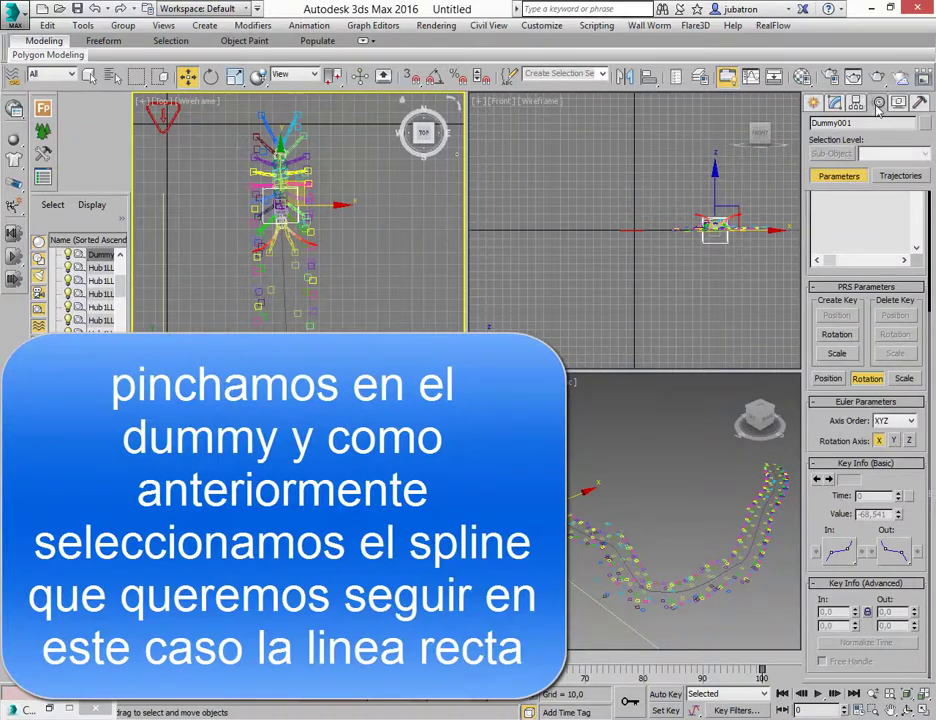
drag(818, 365, 820, 541)
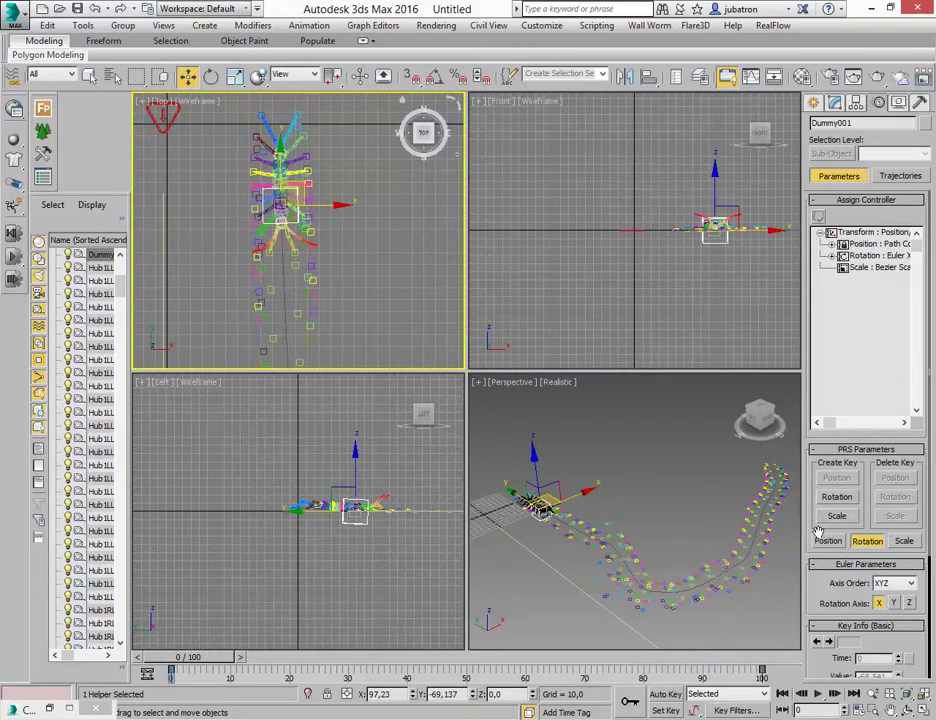
mouse_move(818, 533)
mouse_down()
mouse_move(815, 355)
mouse_move(799, 505)
mouse_up()
click(860, 246)
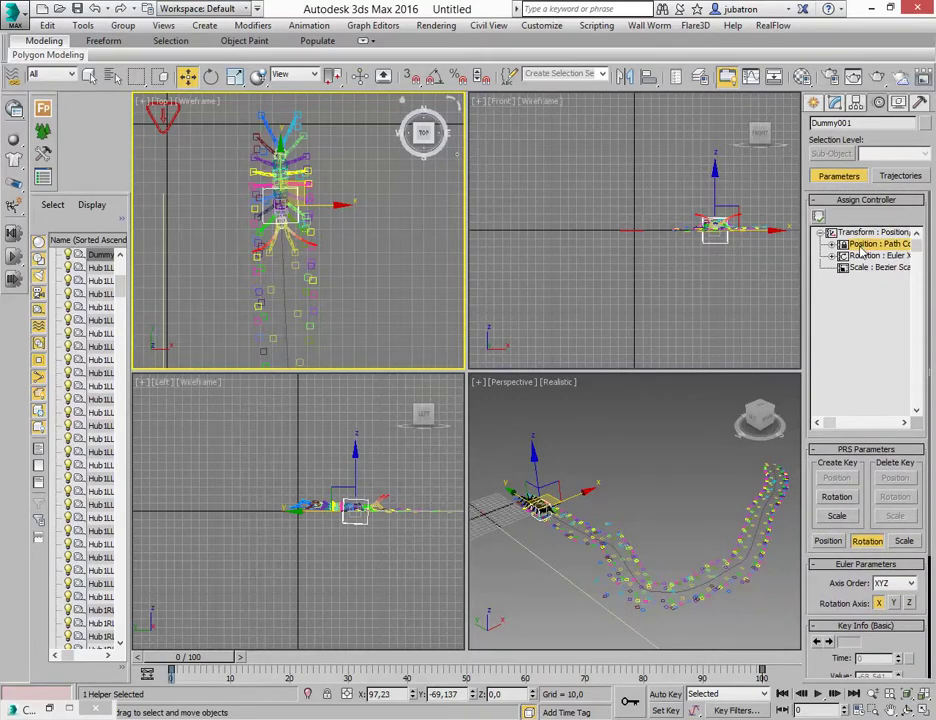
click(818, 218)
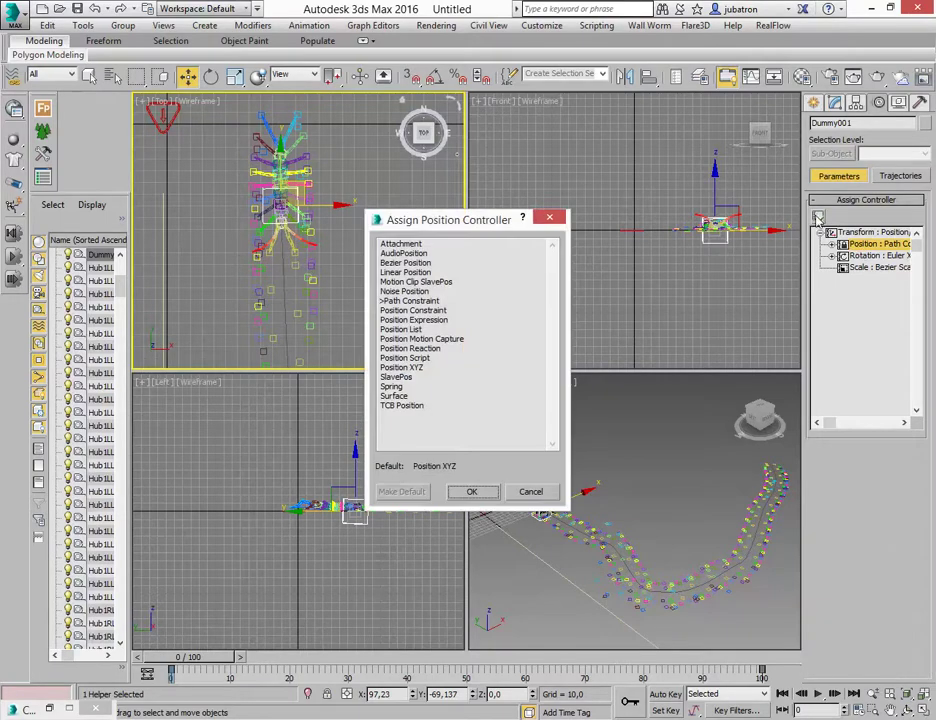
click(418, 302)
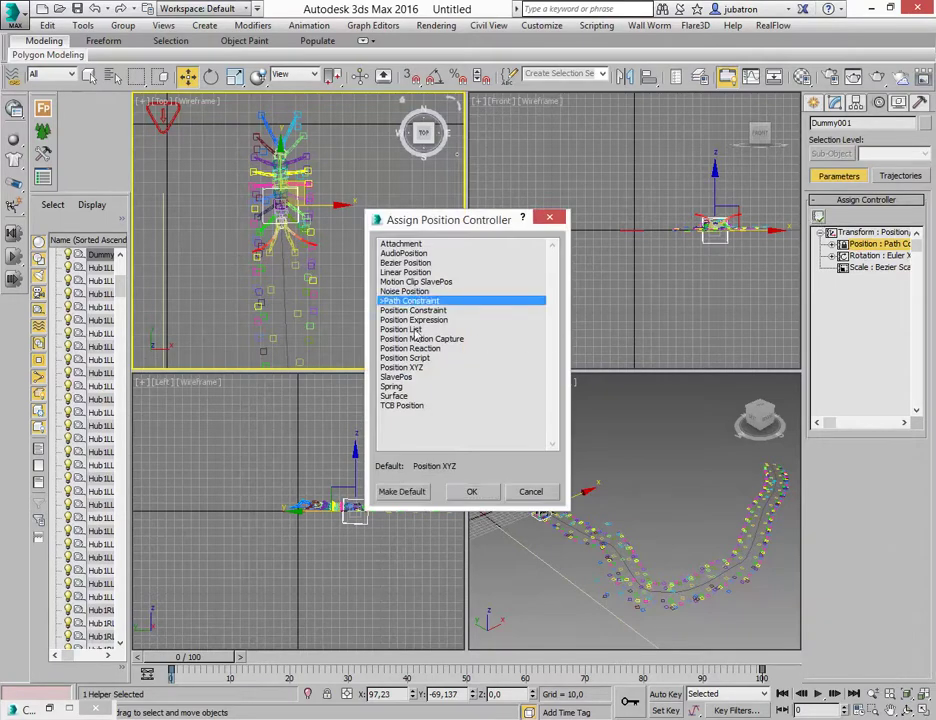
click(458, 497)
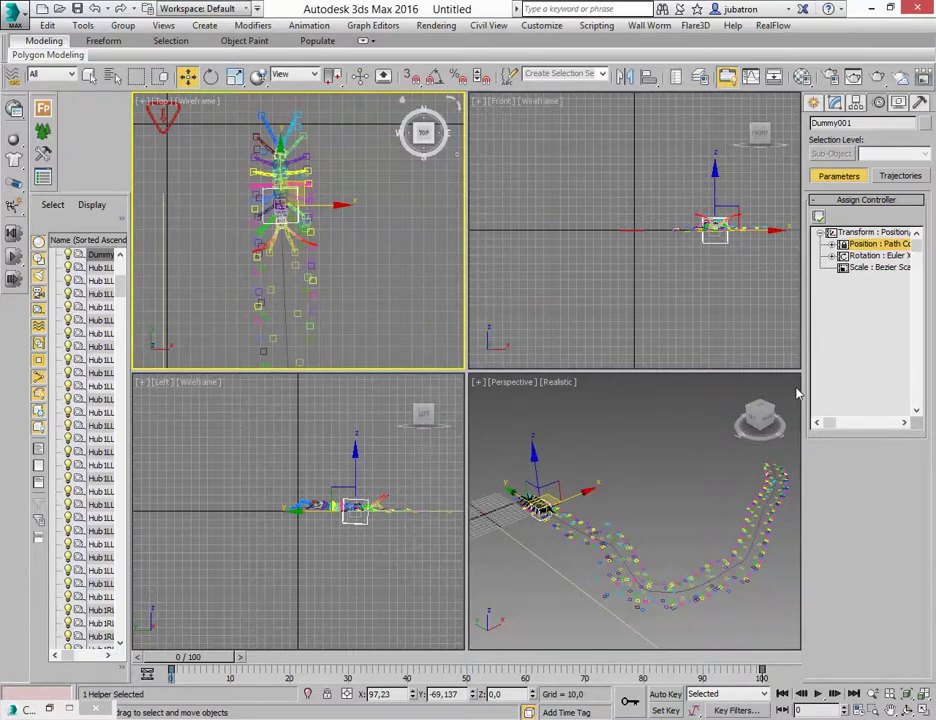
Delete Line002 as the dummy's path and add the straight Line001 instead
scroll(820, 515, down, 1)
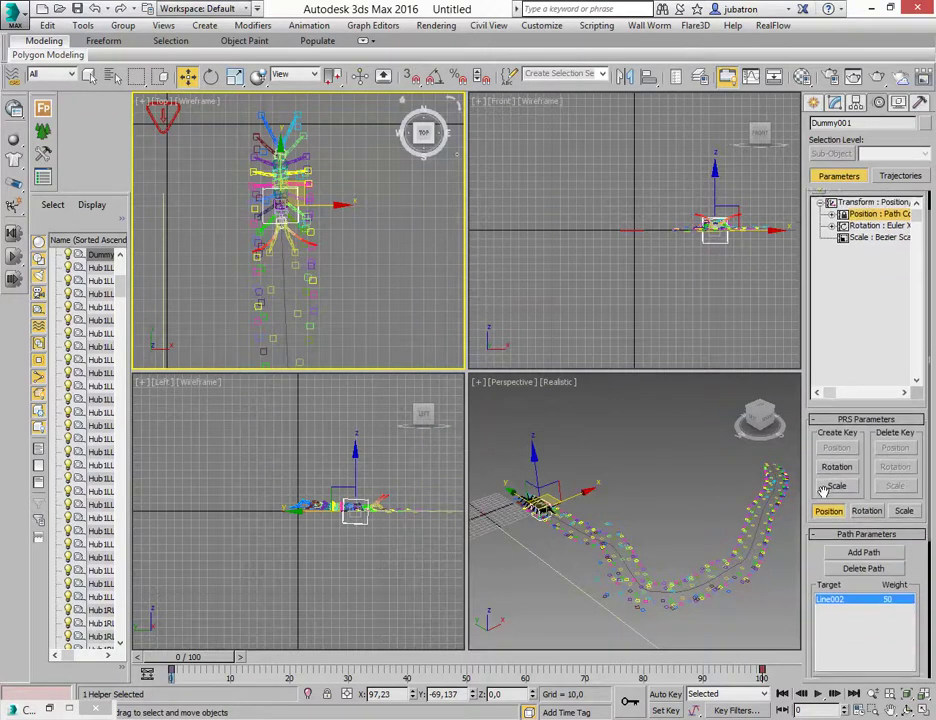
scroll(820, 505, down, 3)
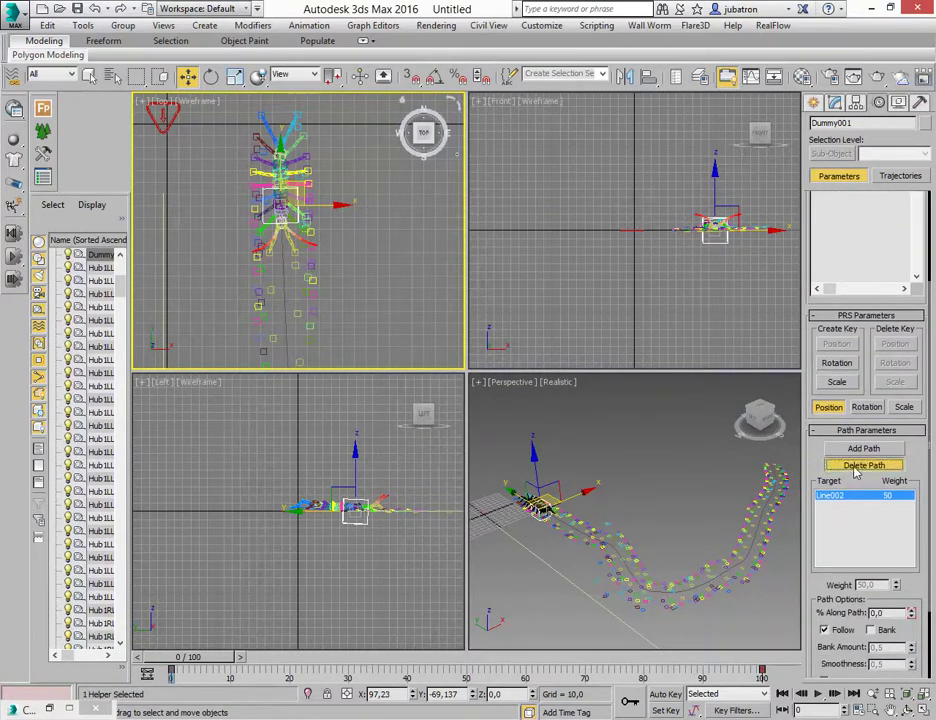
click(858, 466)
middle_drag(315, 237, 405, 298)
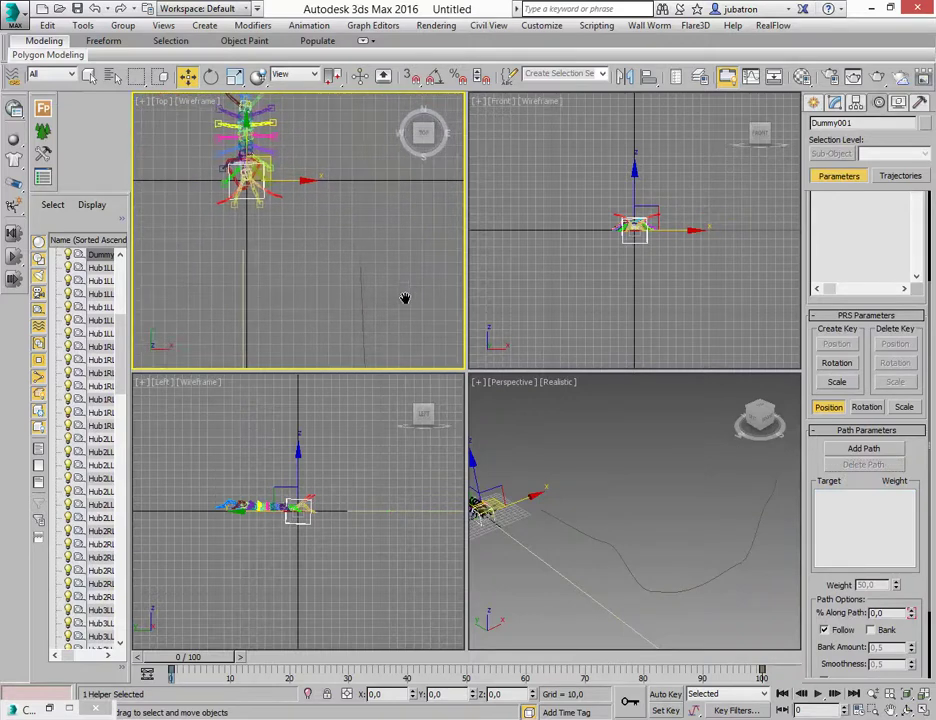
click(848, 453)
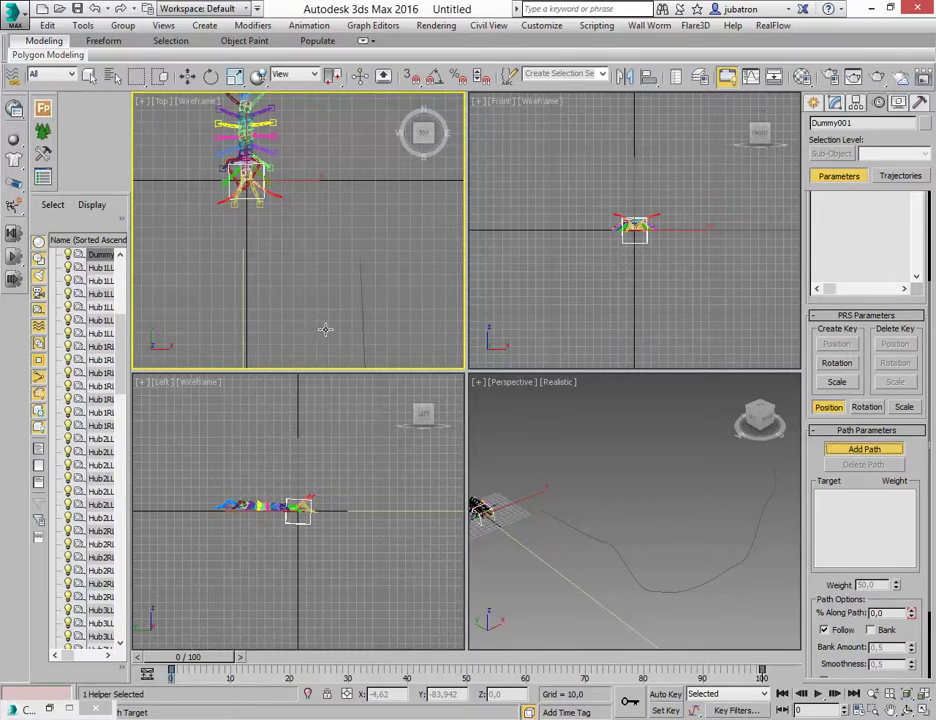
click(317, 294)
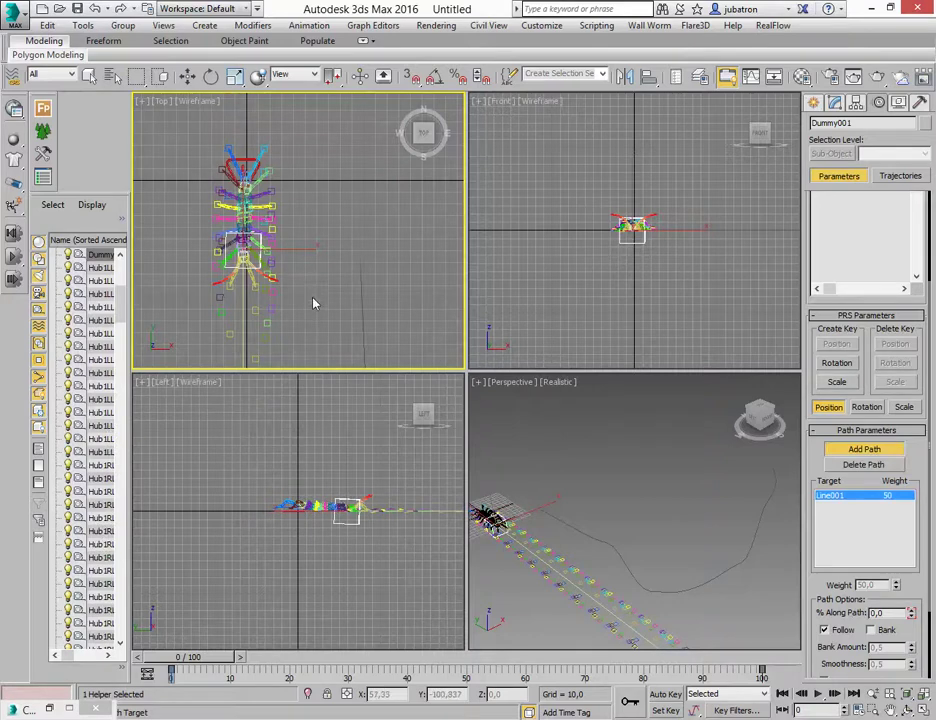
scroll(312, 260, down, 2)
scroll(312, 250, down, 2)
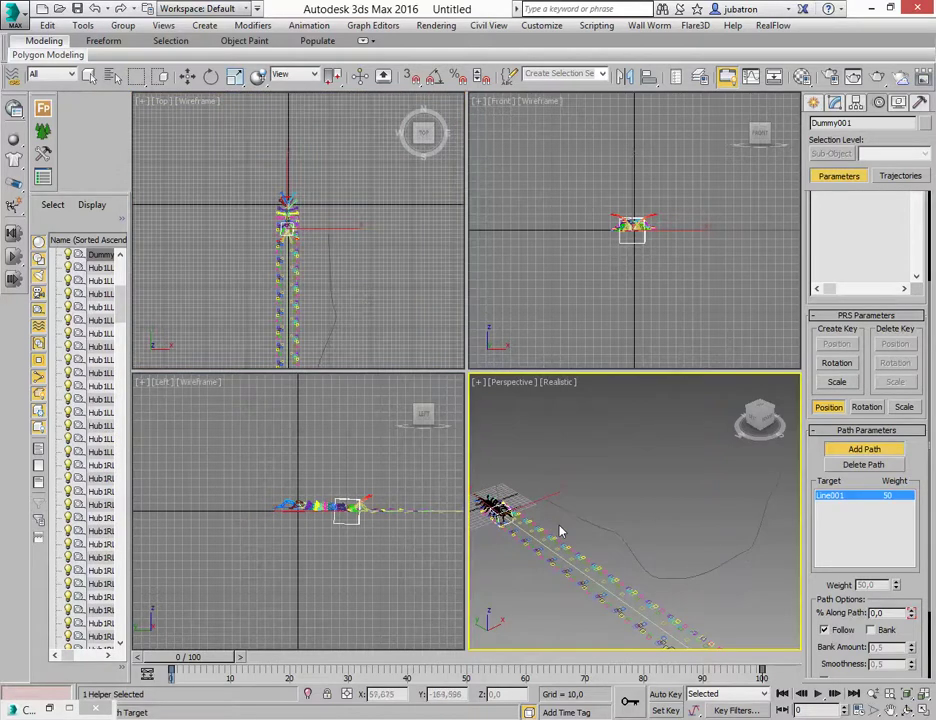
Orbit the Perspective view and scrub to frames 78 and 72, then return to frame 0
alt+middle_drag(545, 560, 585, 501)
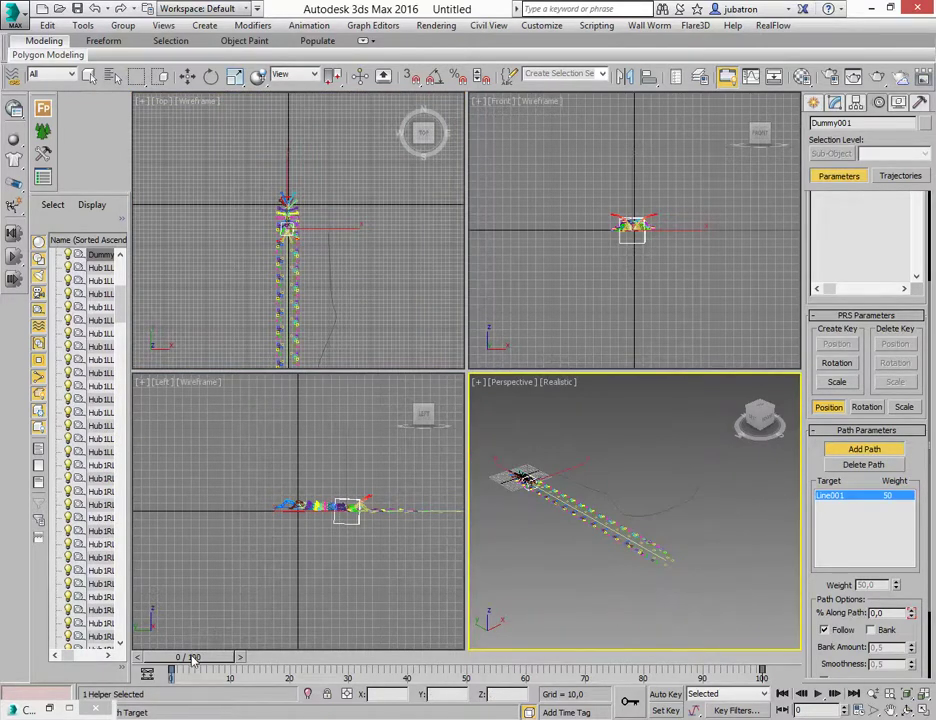
mouse_move(193, 660)
mouse_down()
mouse_move(620, 660)
mouse_move(320, 707)
mouse_up()
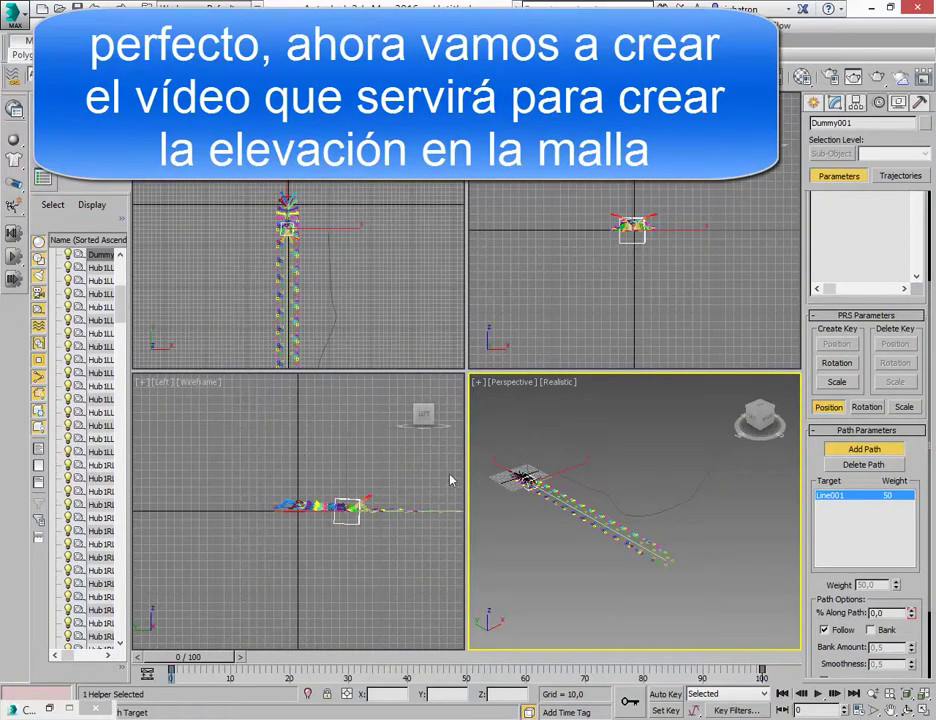
click(610, 527)
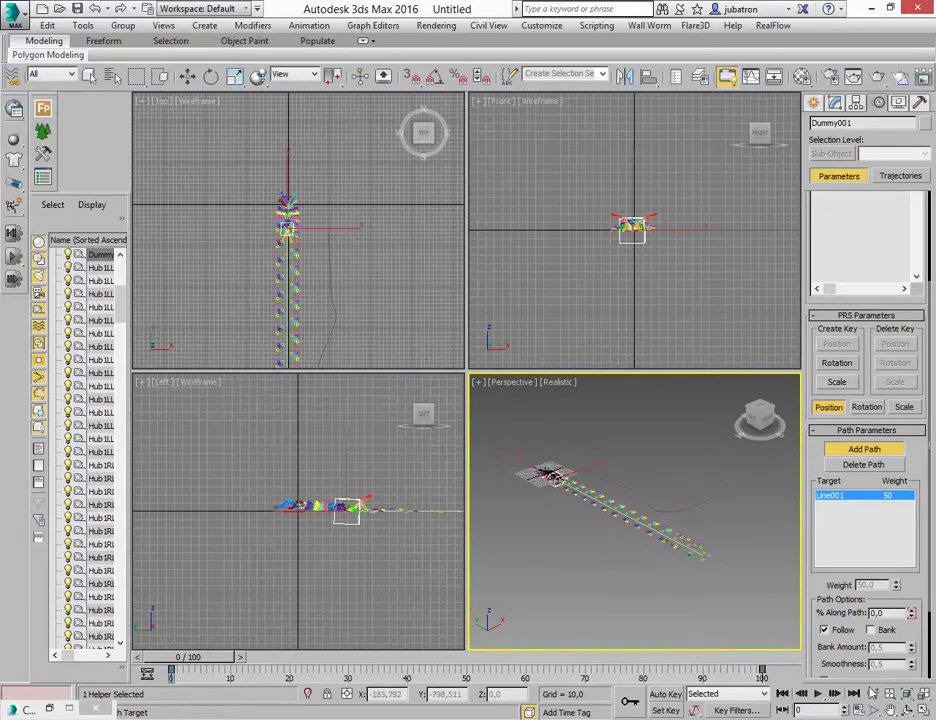
click(906, 710)
mouse_move(612, 510)
mouse_down()
mouse_move(668, 633)
mouse_move(664, 557)
mouse_move(673, 549)
mouse_up()
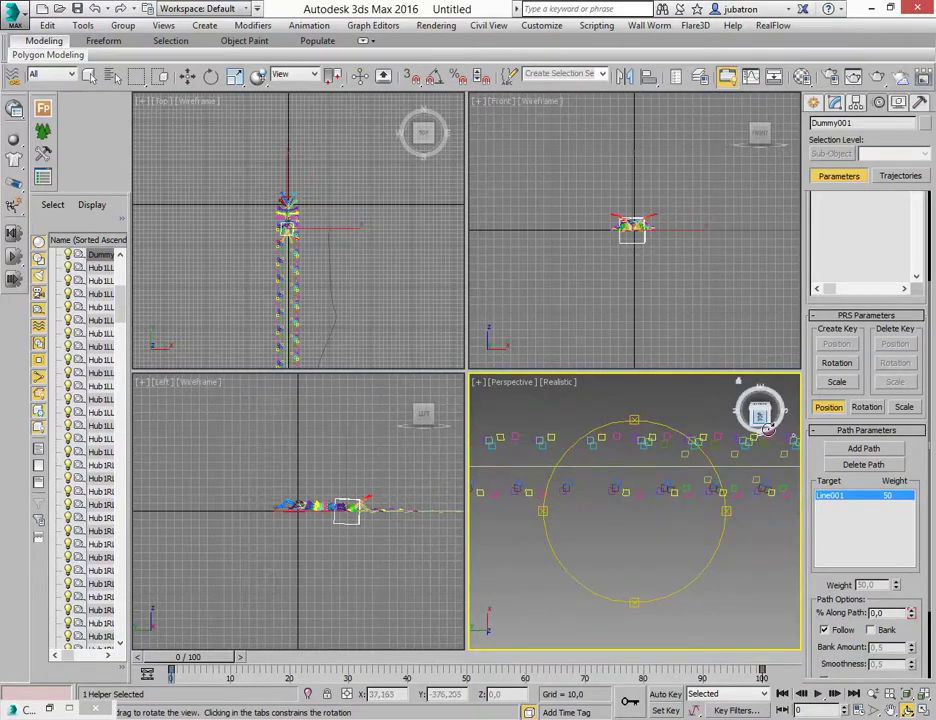
mouse_move(717, 485)
mouse_down()
mouse_move(624, 542)
mouse_move(627, 551)
mouse_move(605, 568)
mouse_up()
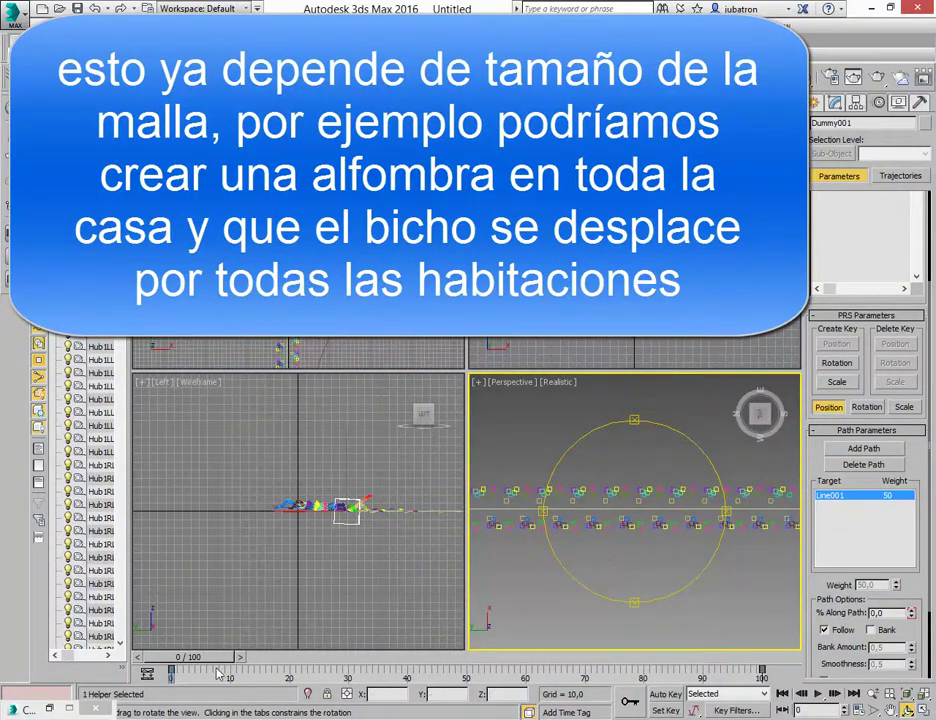
mouse_move(199, 660)
mouse_down()
mouse_move(613, 692)
mouse_move(380, 702)
mouse_up()
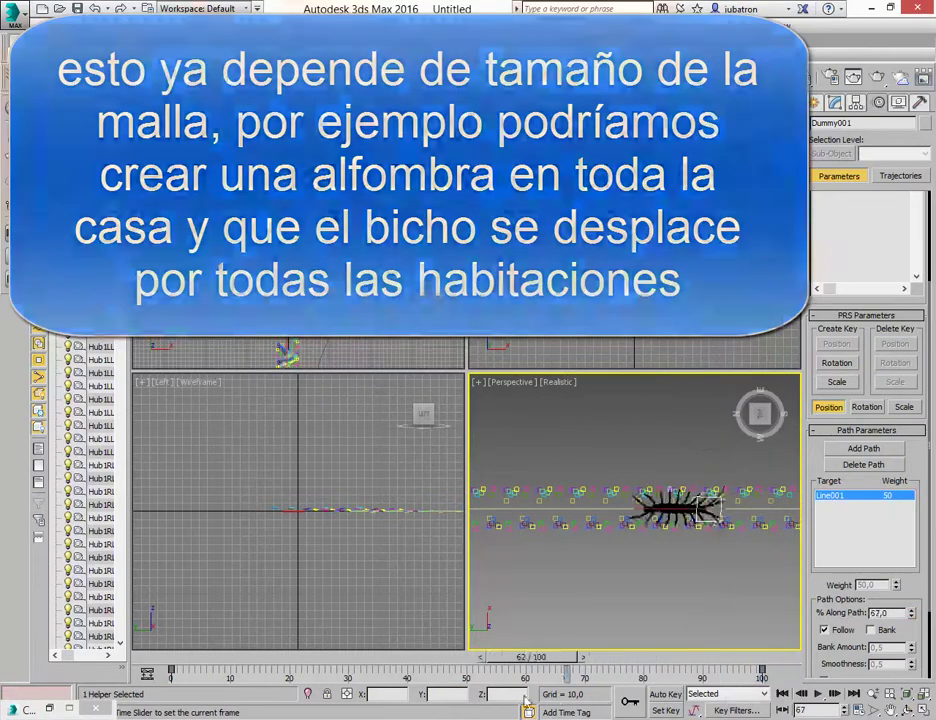
key(Home)
key(ctrl+r)
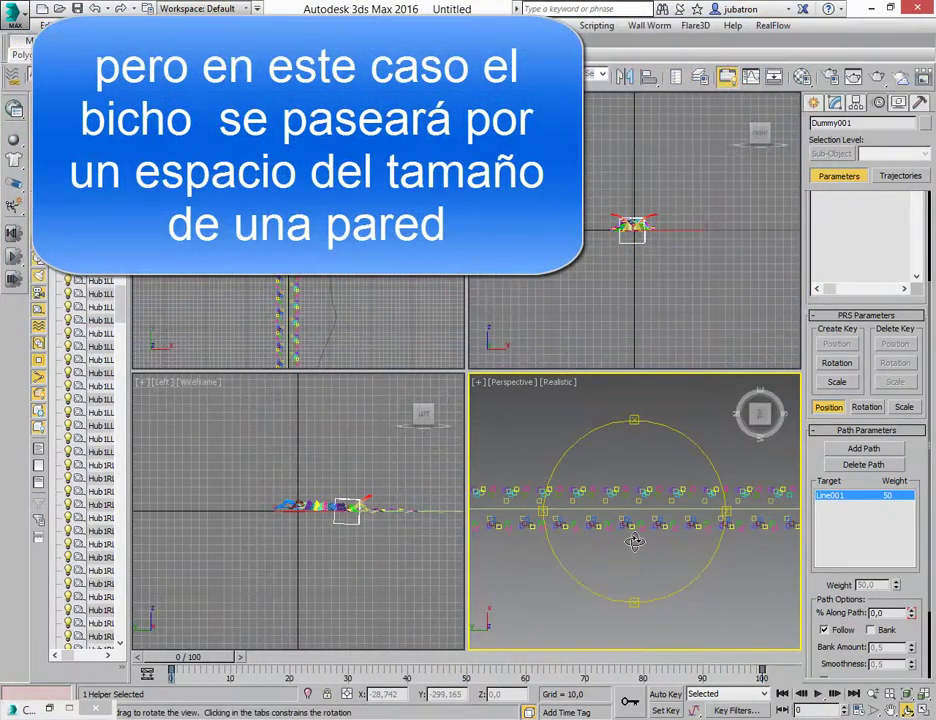
Zoom in on the centipede, scrub through the walk, and stop at frame 51
click(873, 693)
mouse_move(665, 545)
mouse_down()
mouse_move(667, 519)
mouse_move(658, 539)
mouse_up()
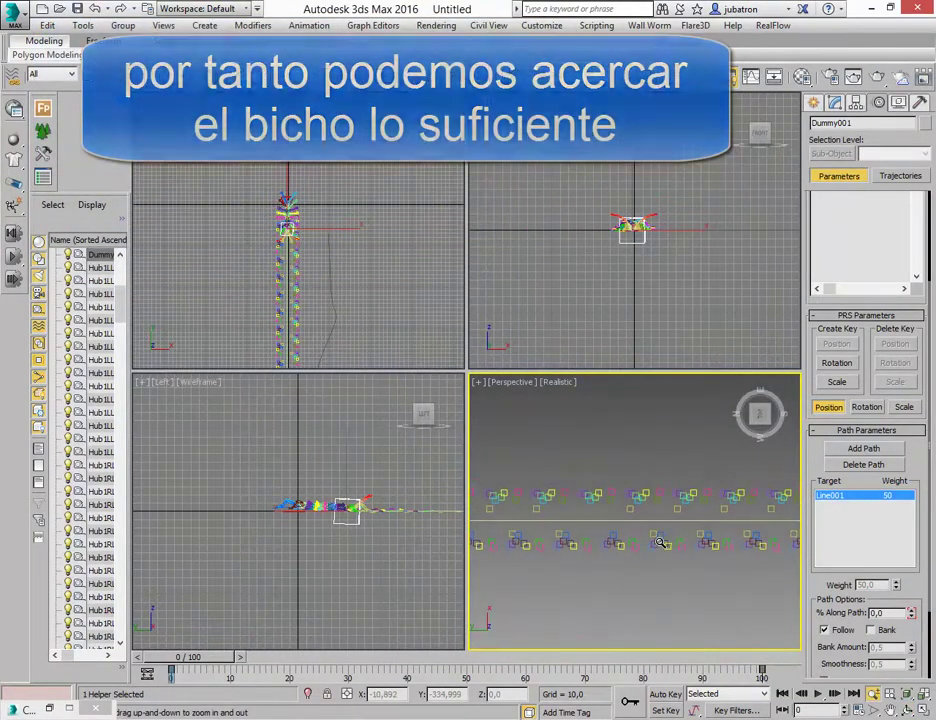
mouse_move(184, 665)
mouse_down()
mouse_move(386, 690)
mouse_move(662, 702)
mouse_up()
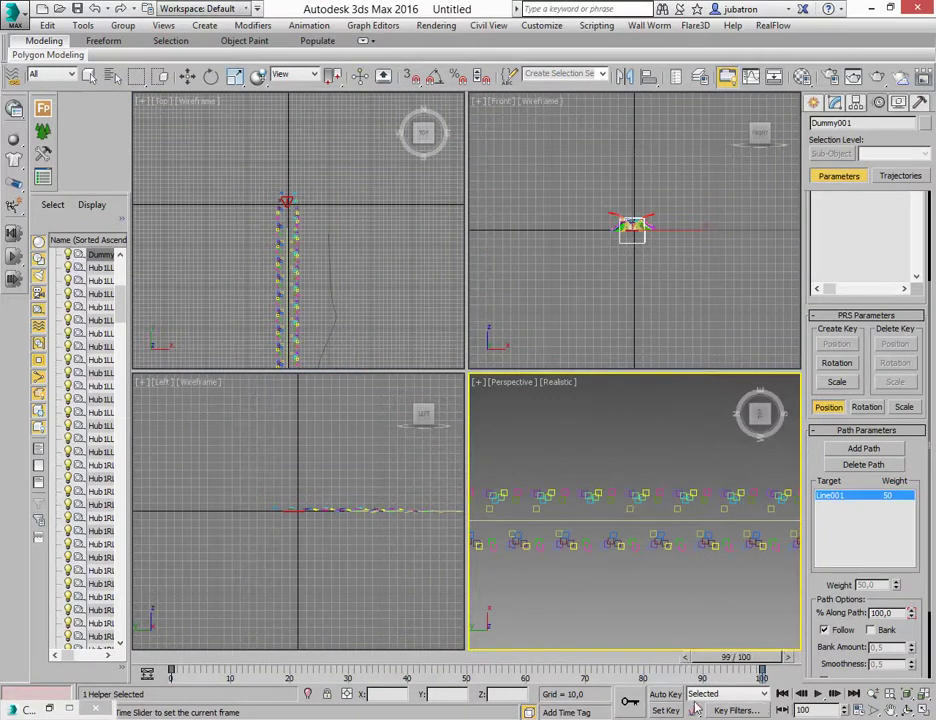
drag(662, 702, 172, 694)
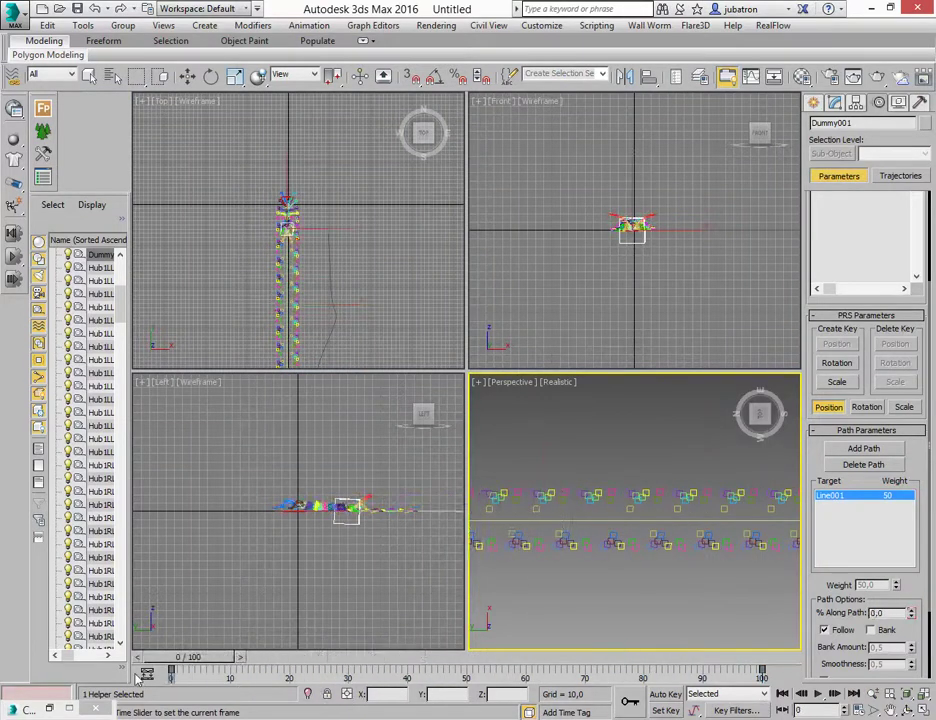
click(873, 693)
drag(628, 570, 633, 558)
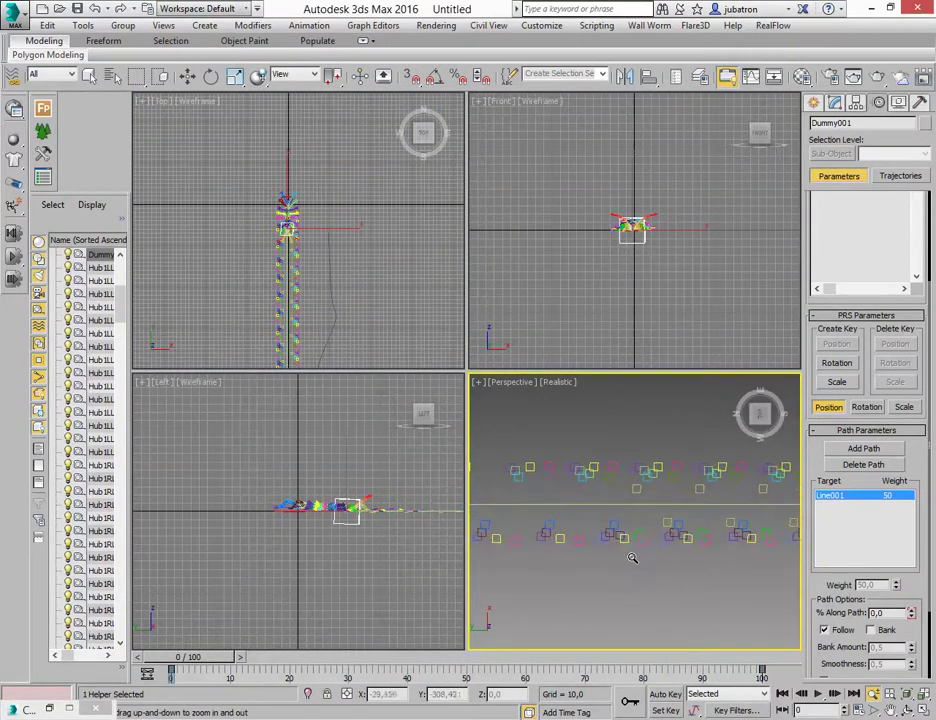
mouse_move(198, 665)
mouse_down()
mouse_move(421, 693)
mouse_move(687, 705)
mouse_move(477, 695)
mouse_up()
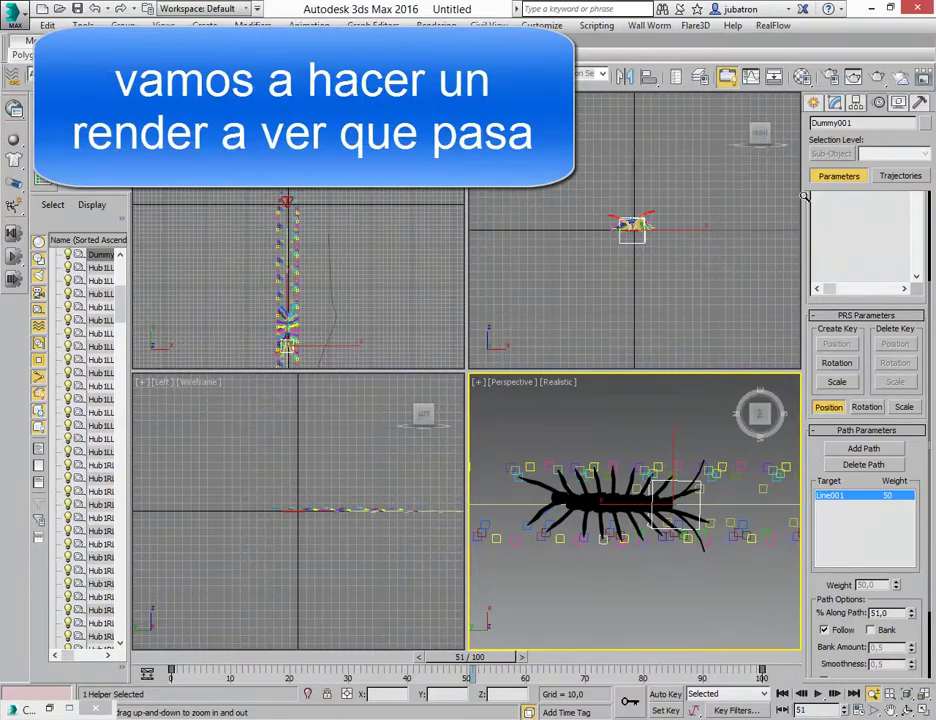
Test-render the Perspective frame, close the all-black result, and open the Rendering menu
click(853, 79)
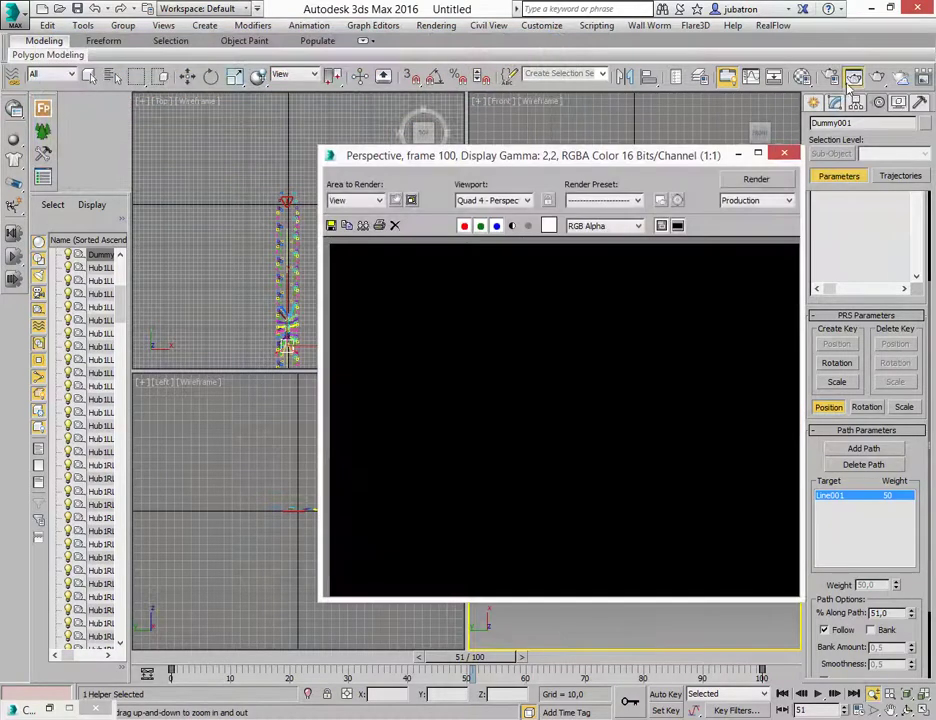
click(756, 181)
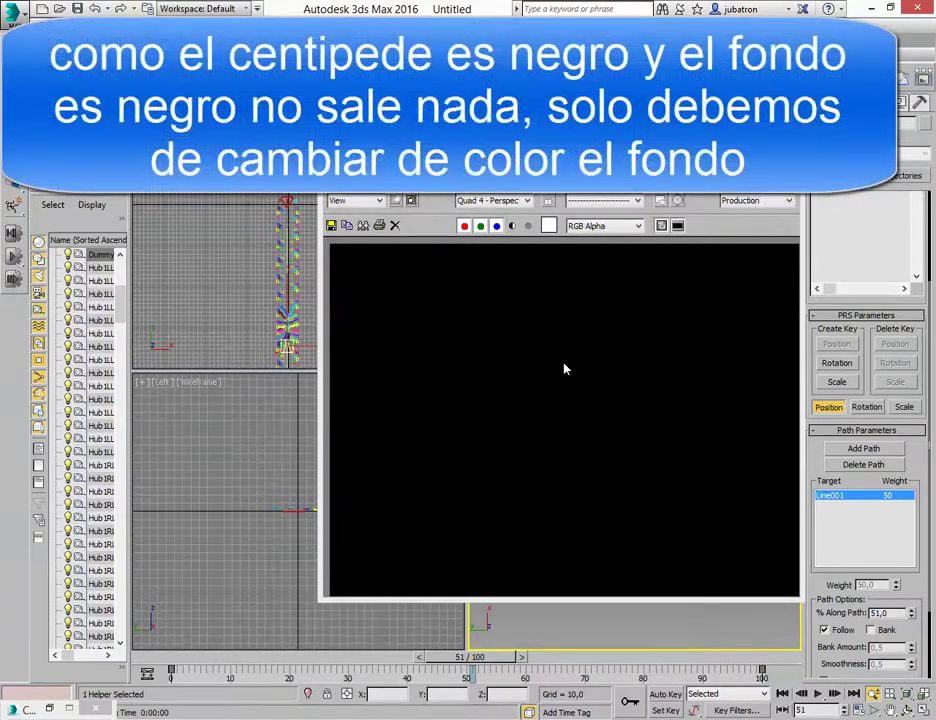
click(789, 181)
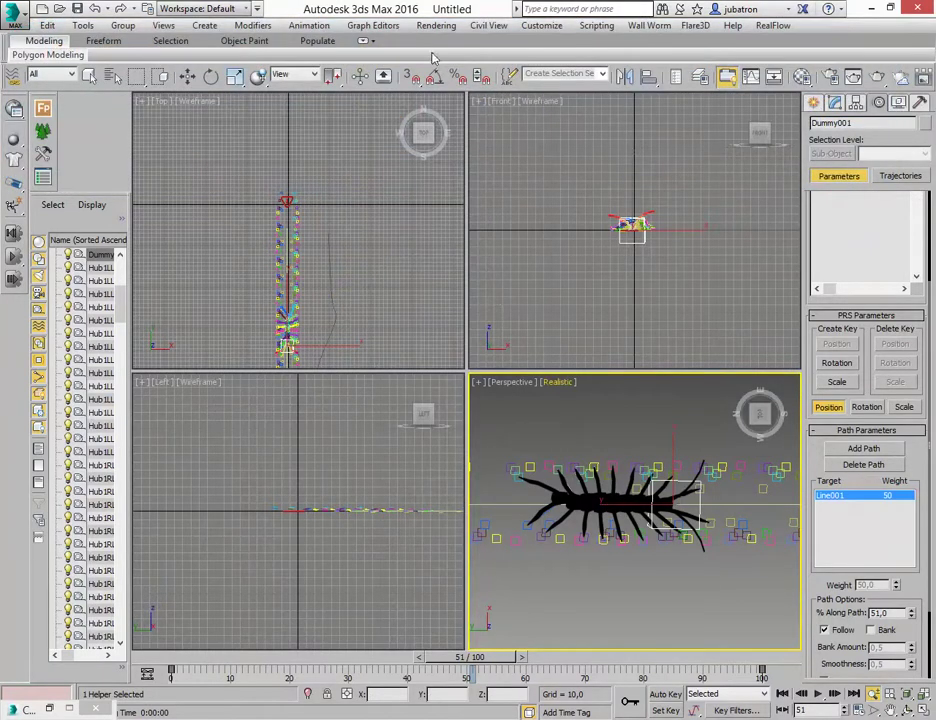
click(437, 26)
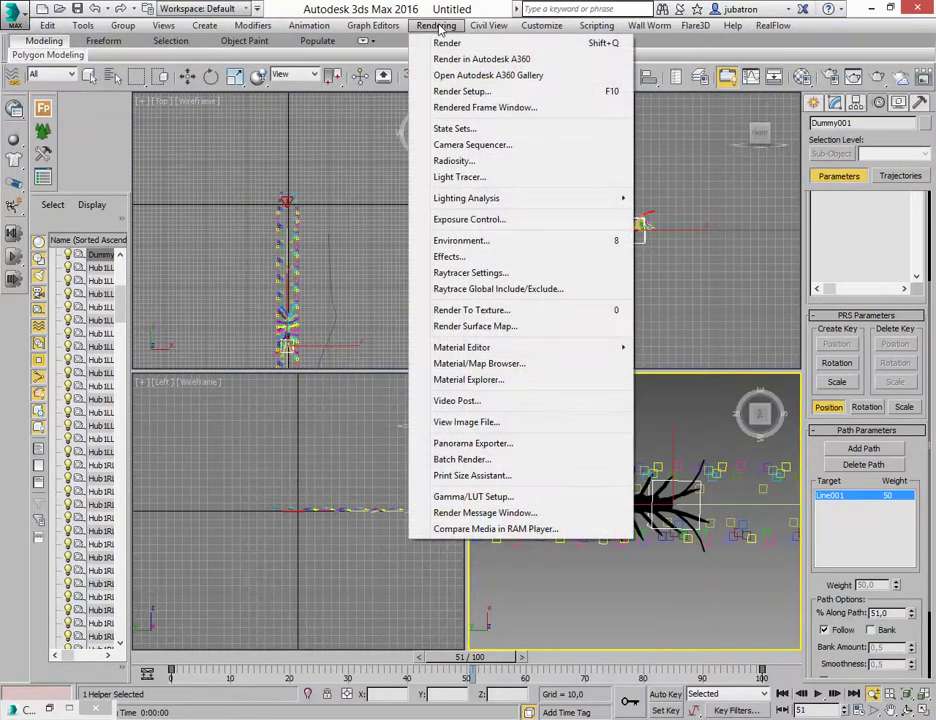
Set the Environment background colour to pure white and preview the render
click(494, 250)
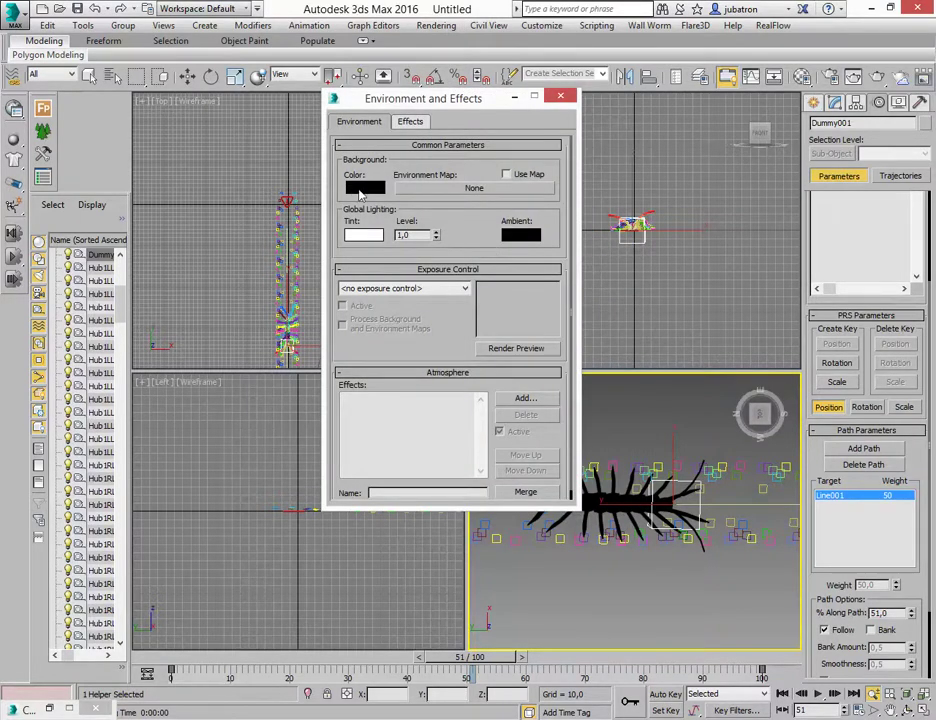
click(362, 190)
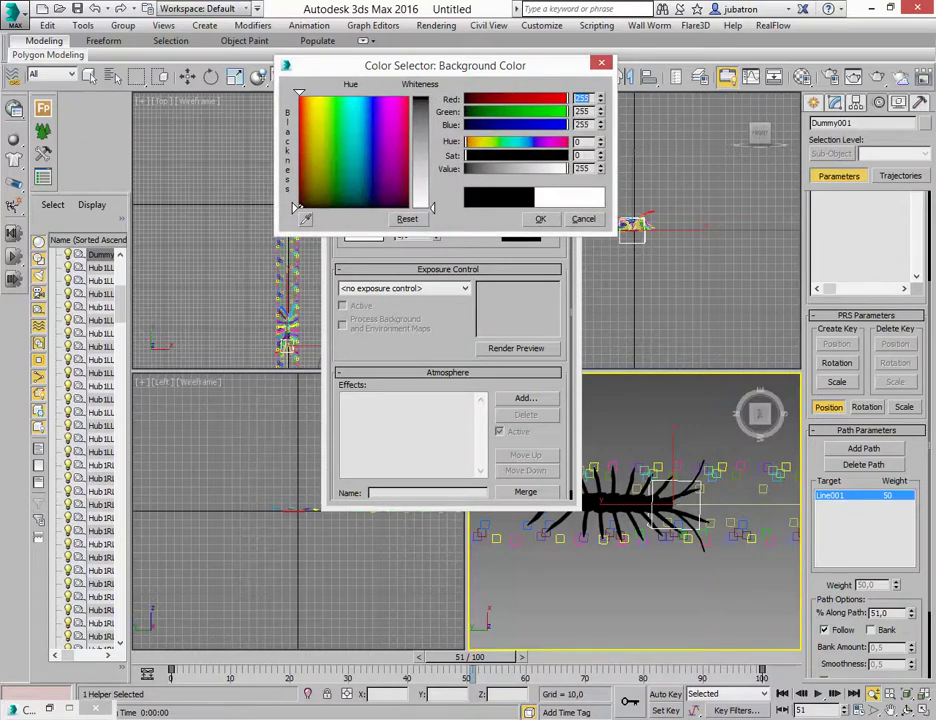
drag(421, 147, 418, 203)
click(538, 221)
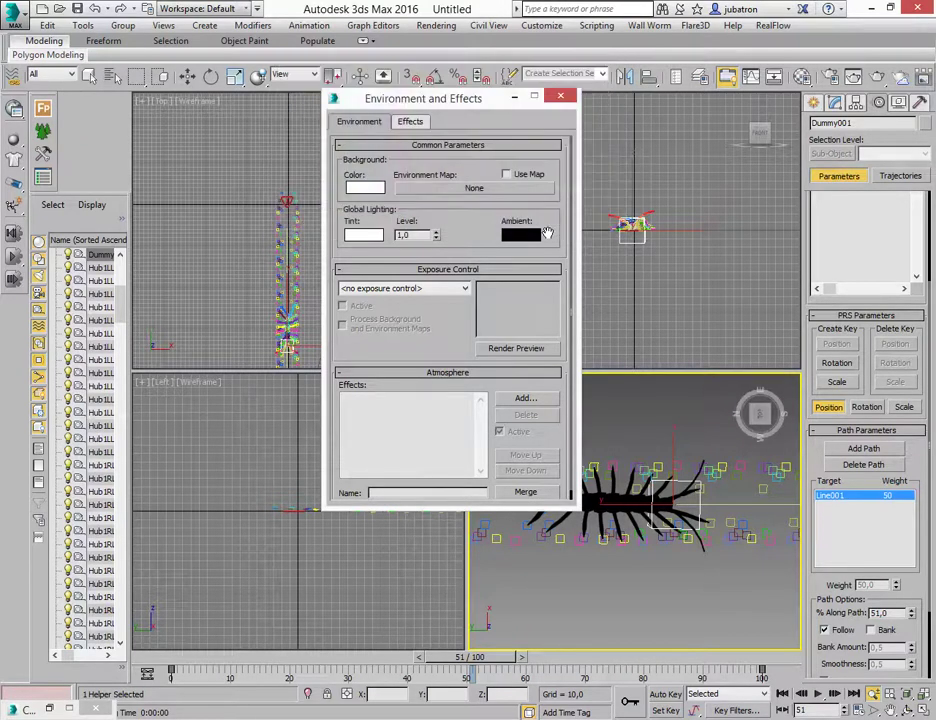
click(515, 348)
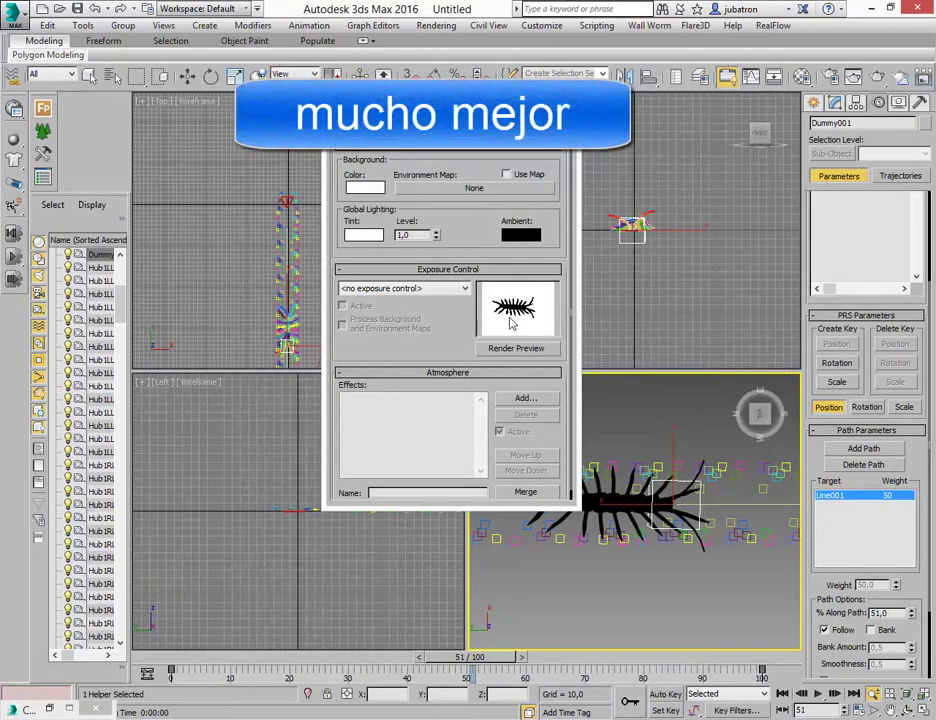
click(565, 97)
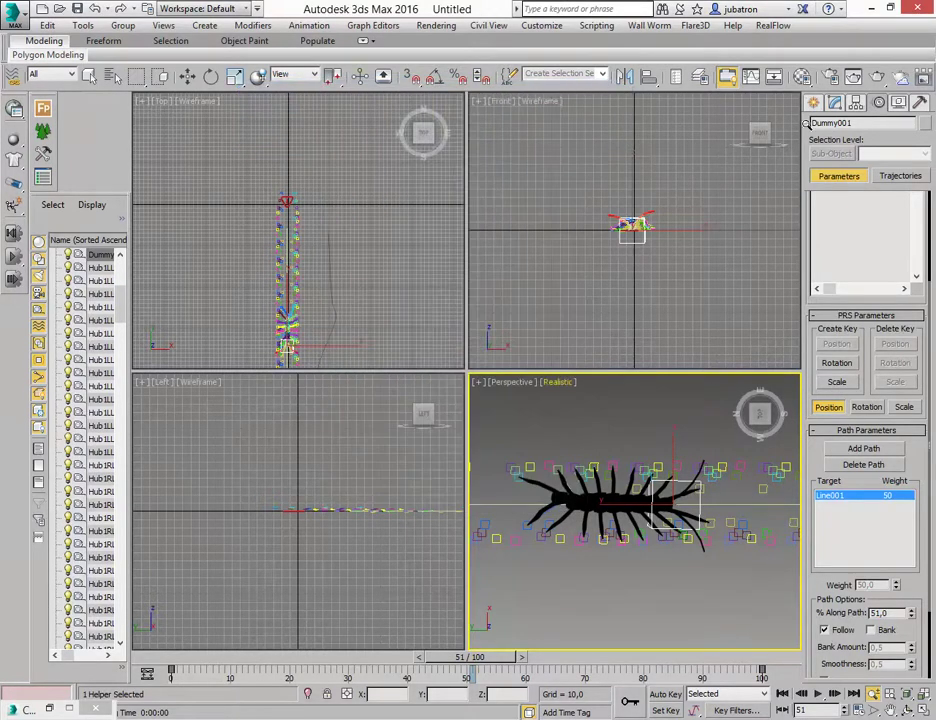
Re-render frame 51 to get a black centipede on white, then close the window
click(854, 78)
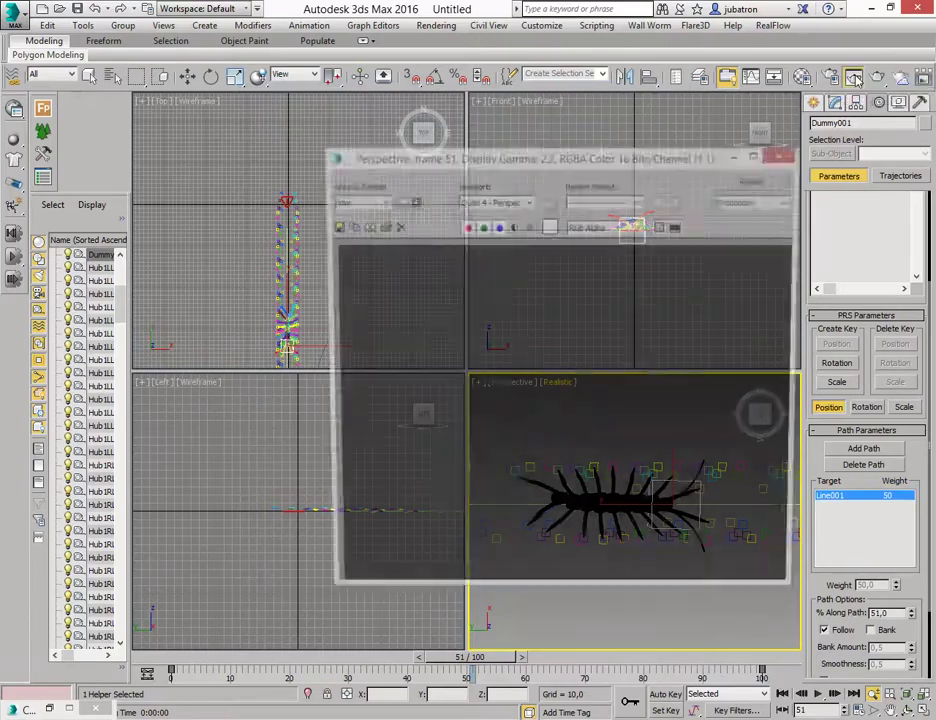
click(757, 179)
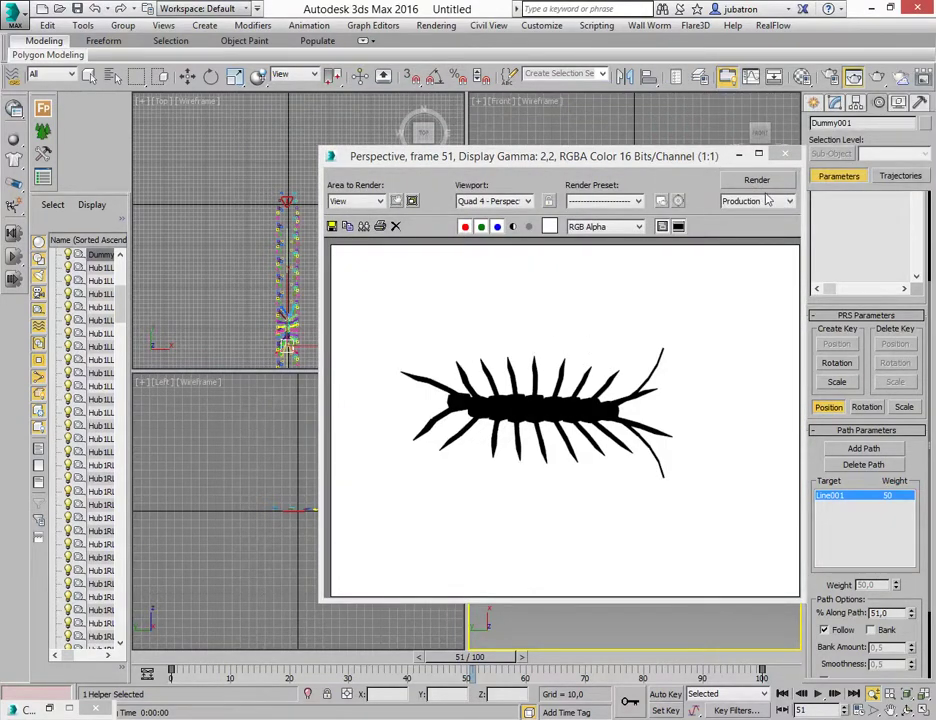
click(784, 153)
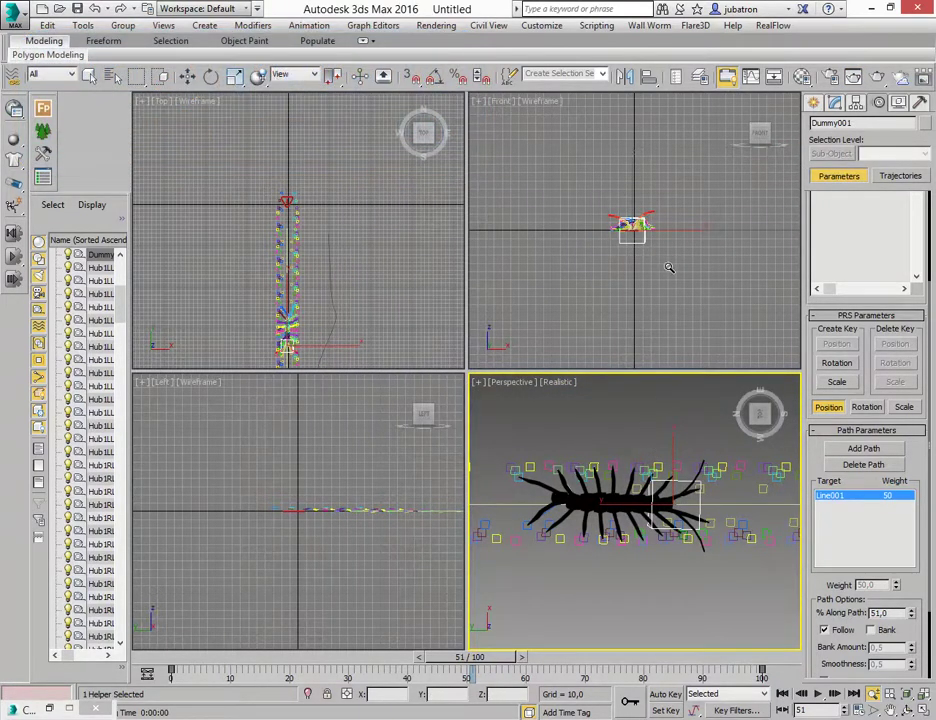
In Render Setup, set the time output to the 0–100 Active Time Segment
click(829, 79)
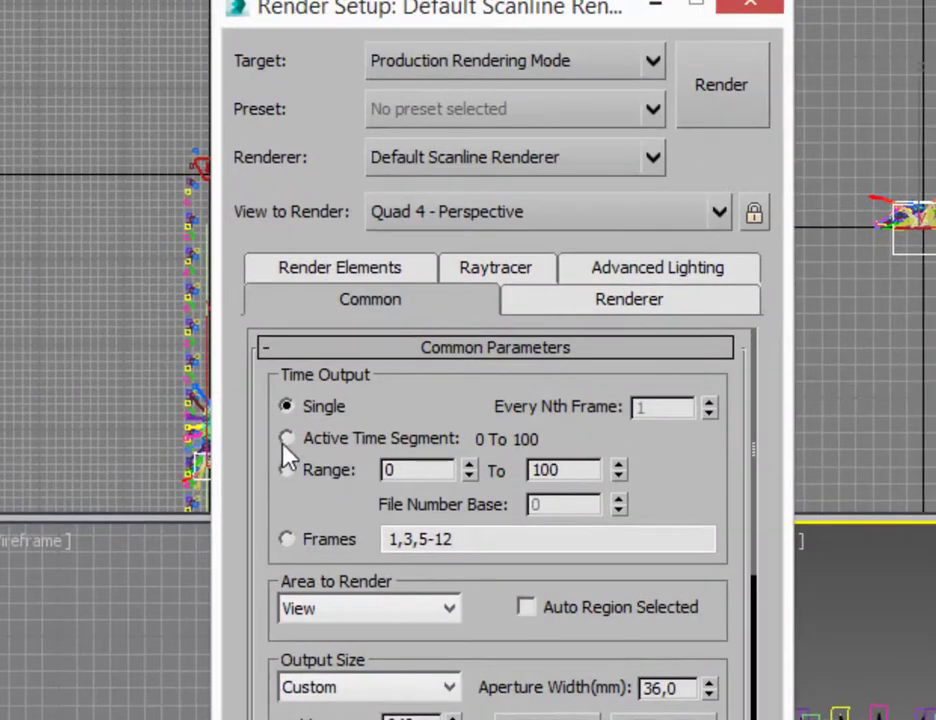
click(287, 440)
drag(284, 660, 303, 490)
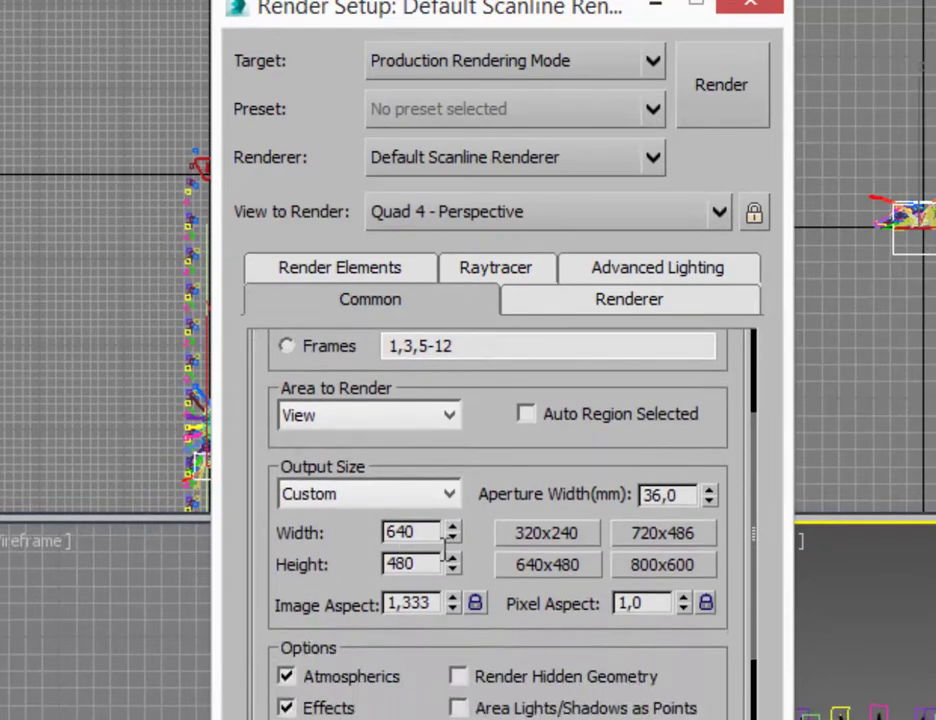
Set the render output size to 1280 width by 1024 height
double_click(398, 535)
text(1)
text(280)
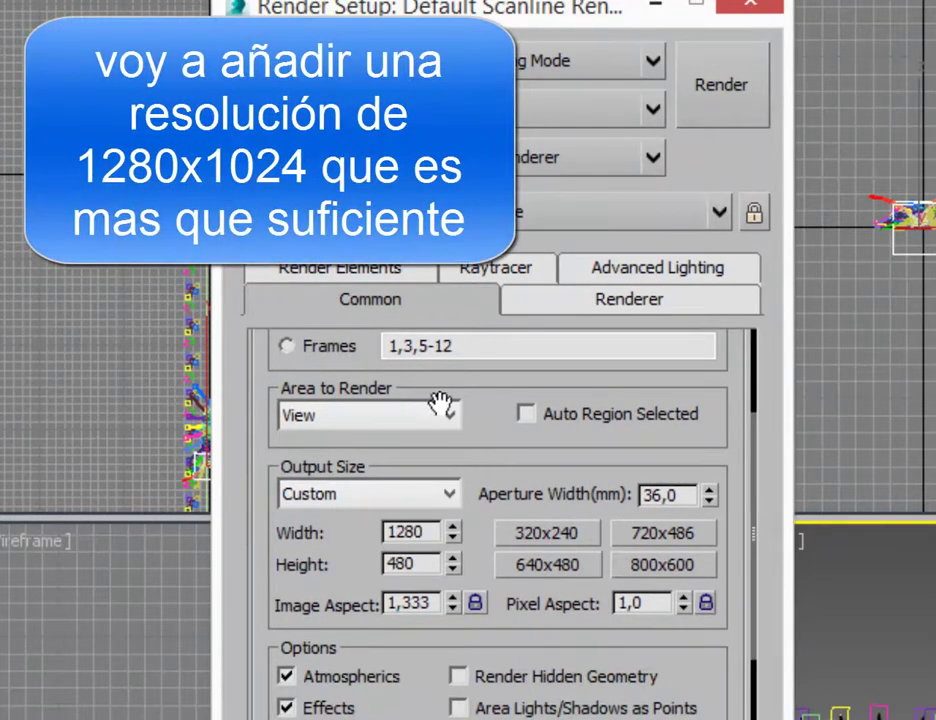
double_click(405, 565)
text(1025)
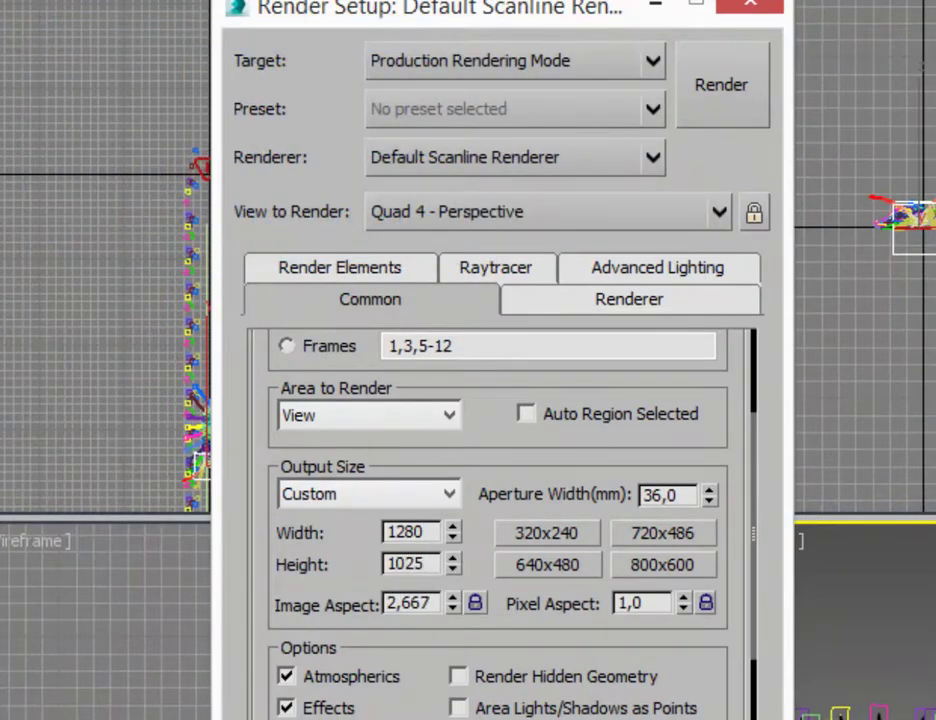
key(BackSpace)
text(4)
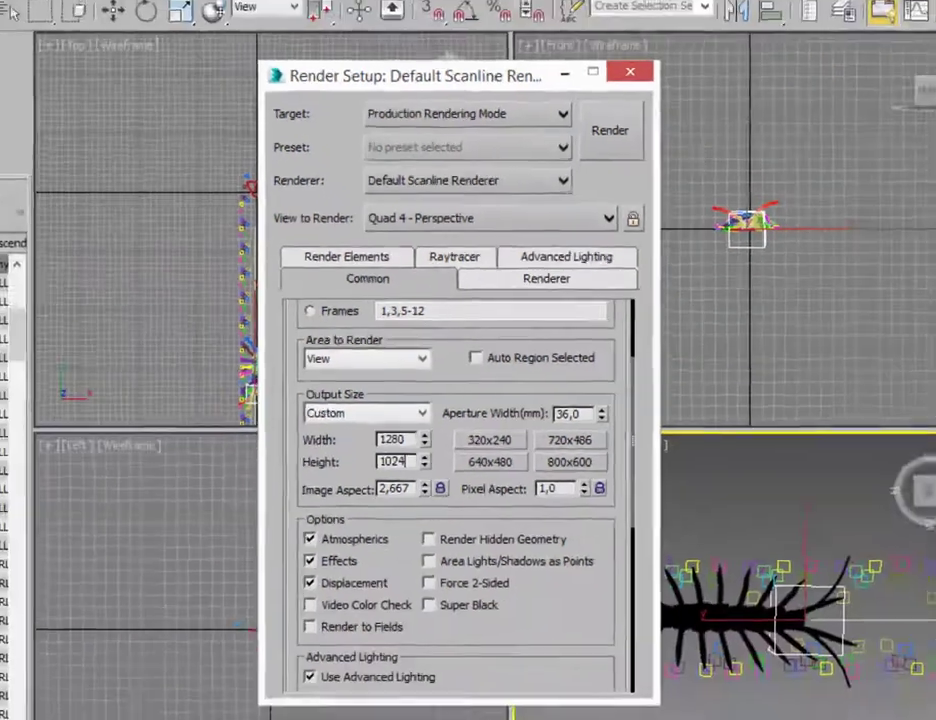
drag(318, 491, 369, 402)
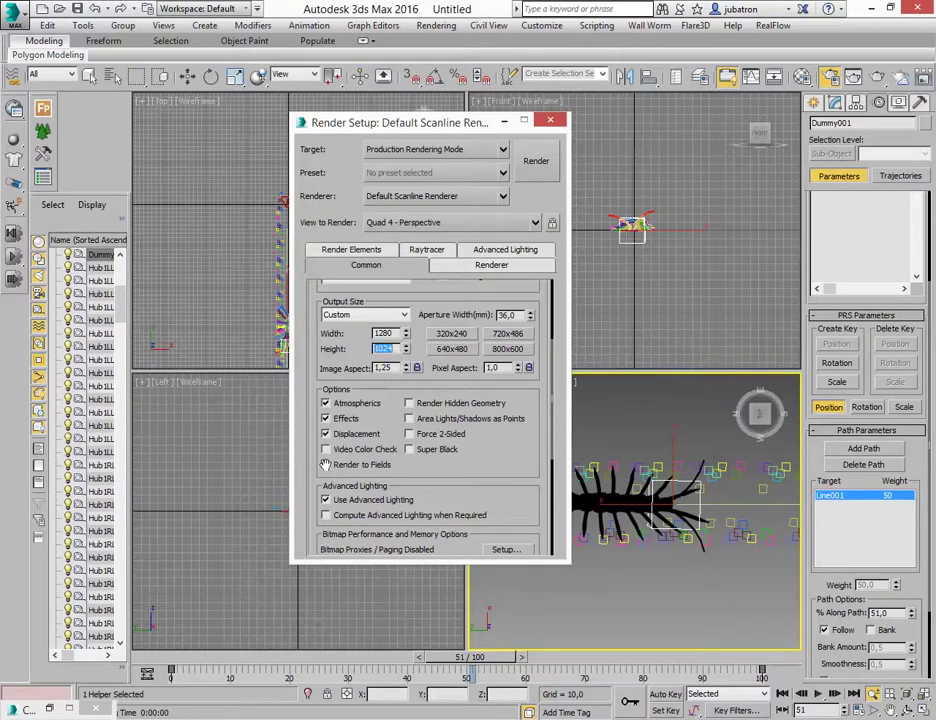
scroll(330, 470, down, 2)
scroll(360, 475, down, 1)
scroll(387, 483, down, 1)
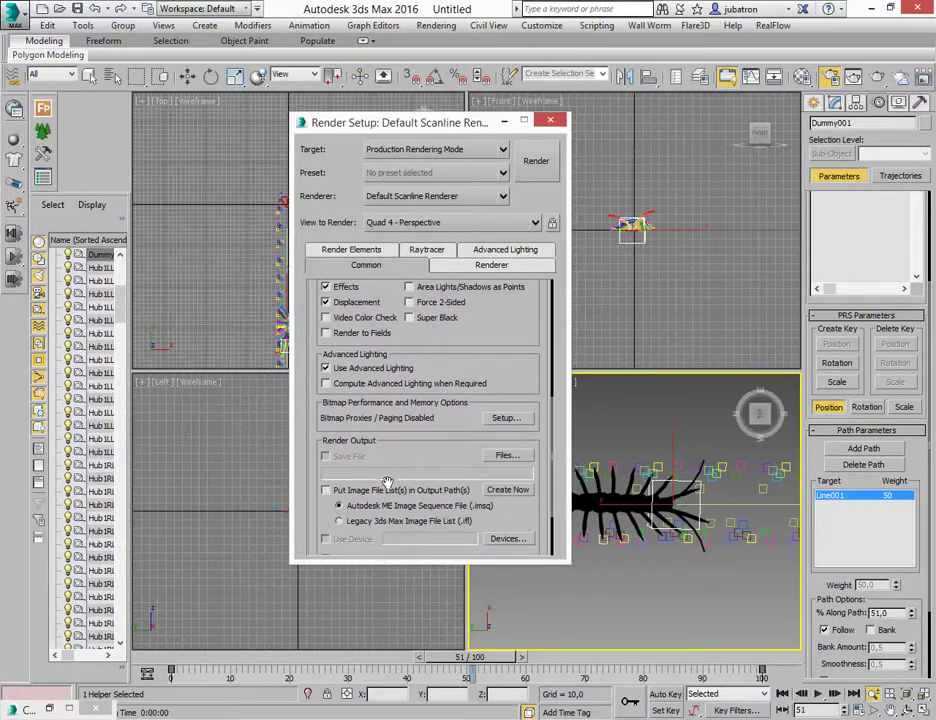
Save the render output as QuickTime movie D:\centipede\centipede.mov at optimal compression quality
click(505, 456)
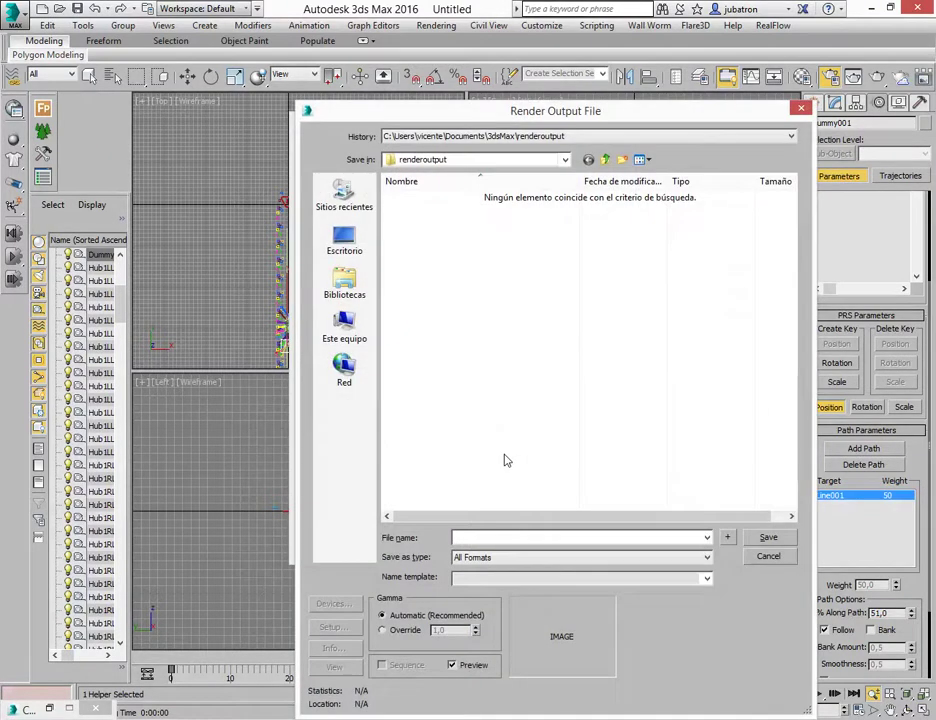
click(473, 159)
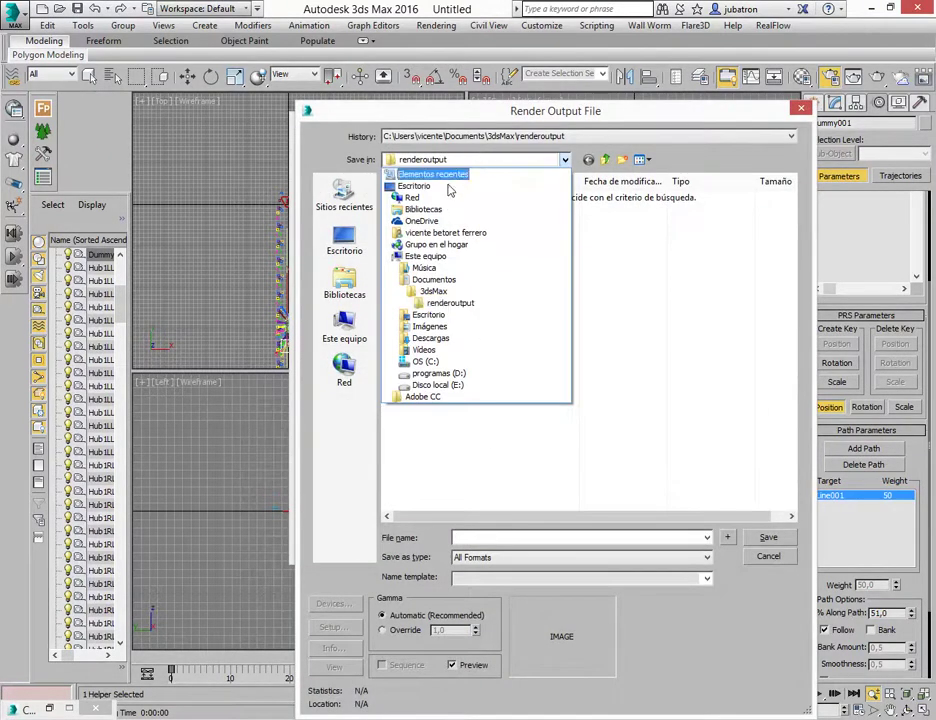
click(438, 374)
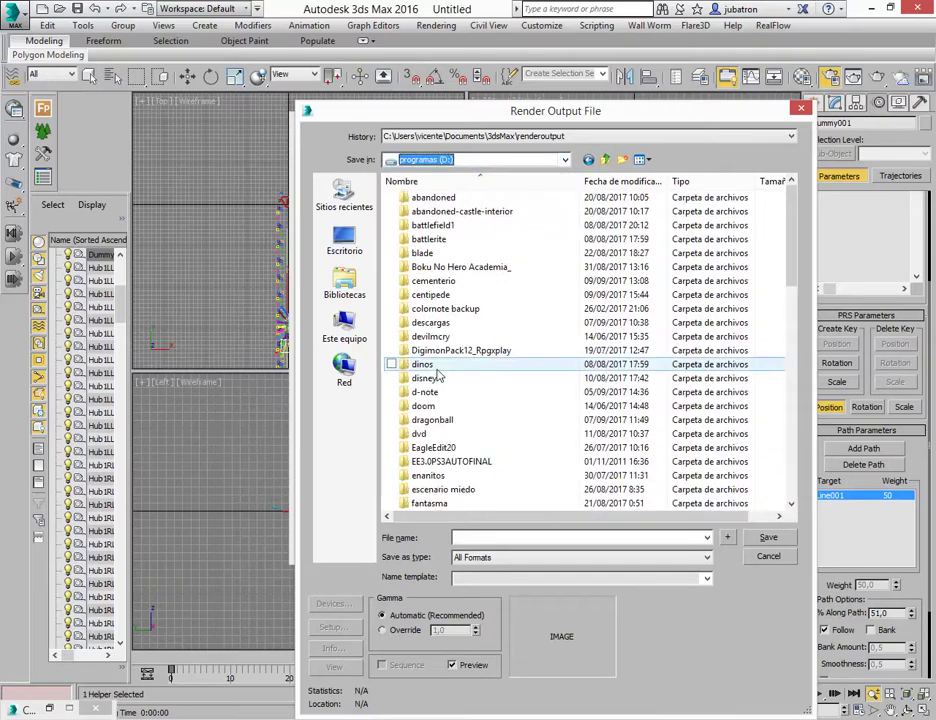
double_click(426, 297)
text(centipede)
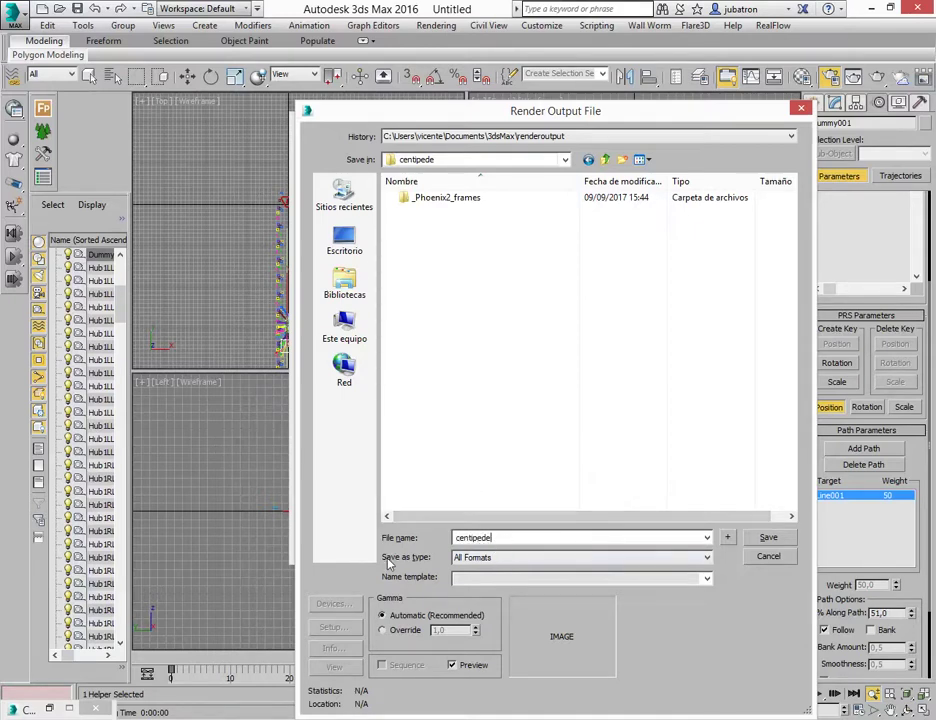
click(513, 559)
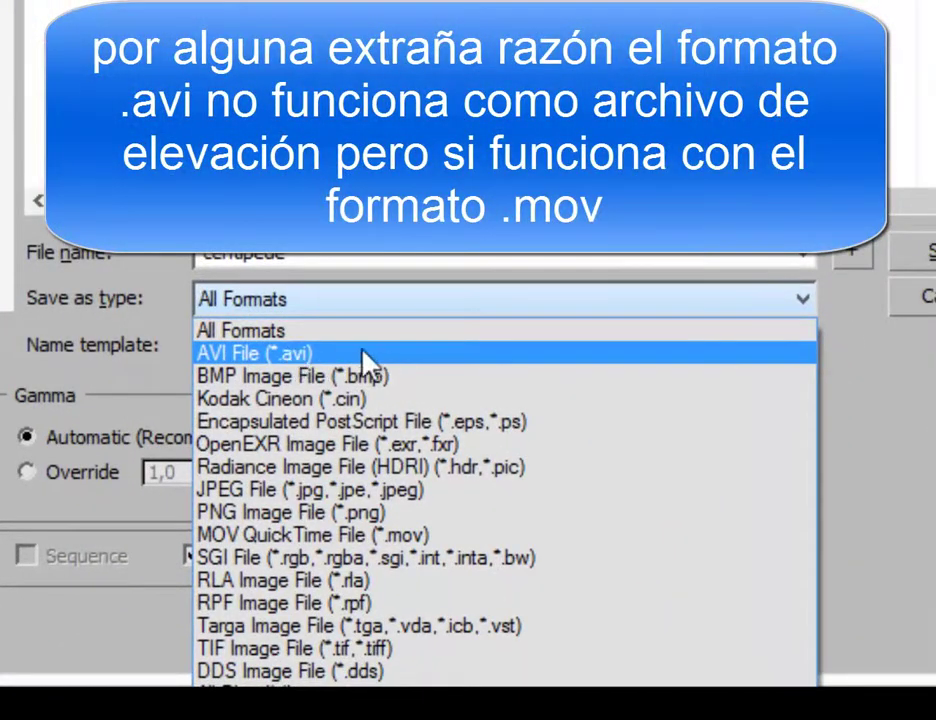
click(284, 546)
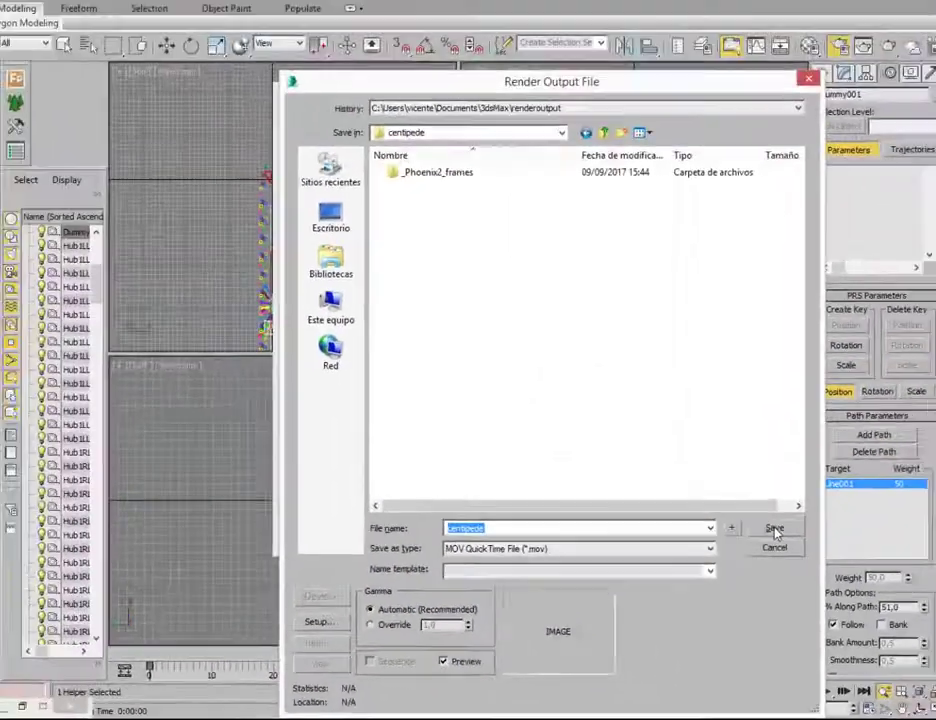
click(768, 537)
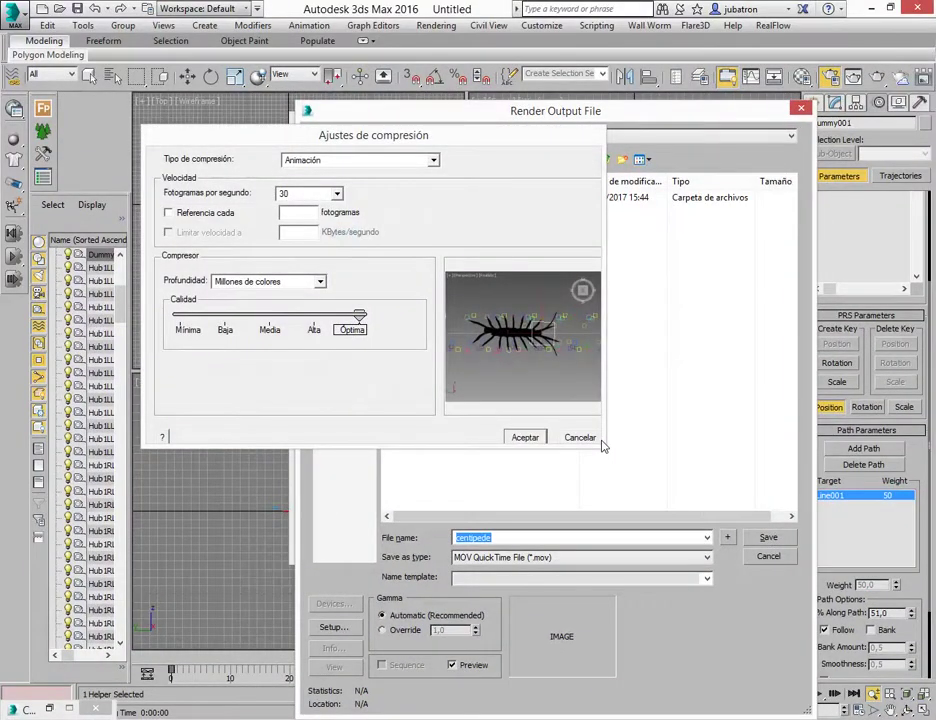
click(524, 438)
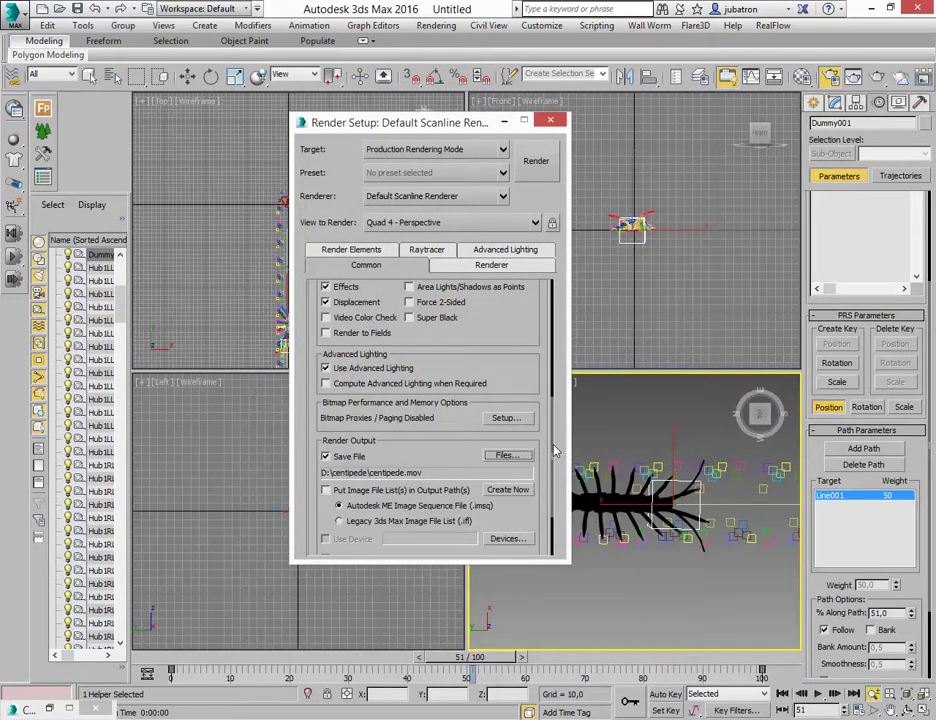
Render the 0–100 animation to centipede.mov, then close the frame window and Render Setup
click(537, 163)
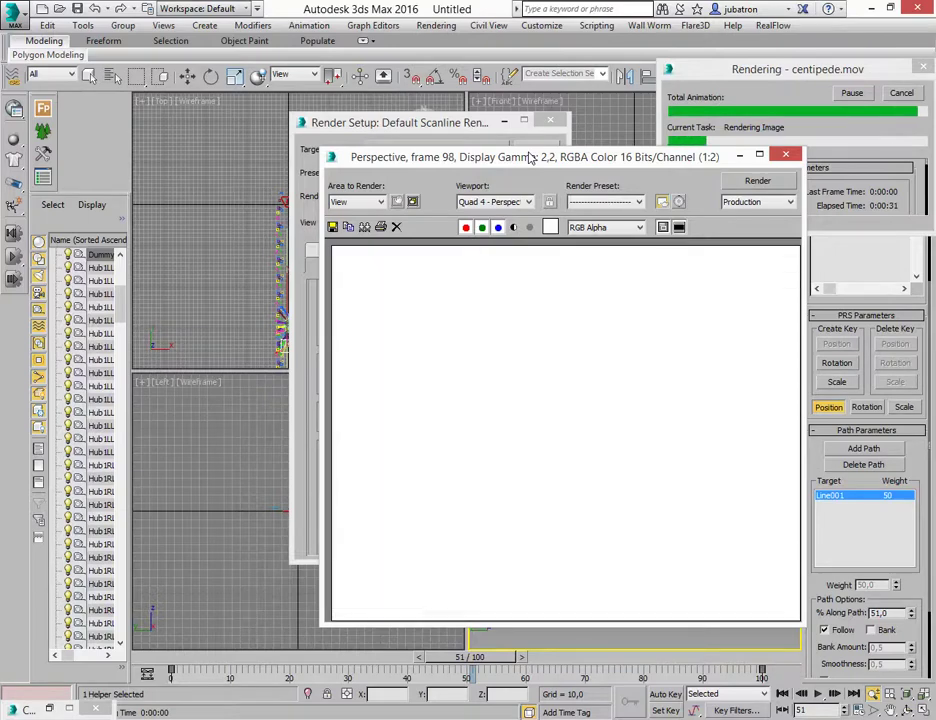
click(786, 156)
click(551, 121)
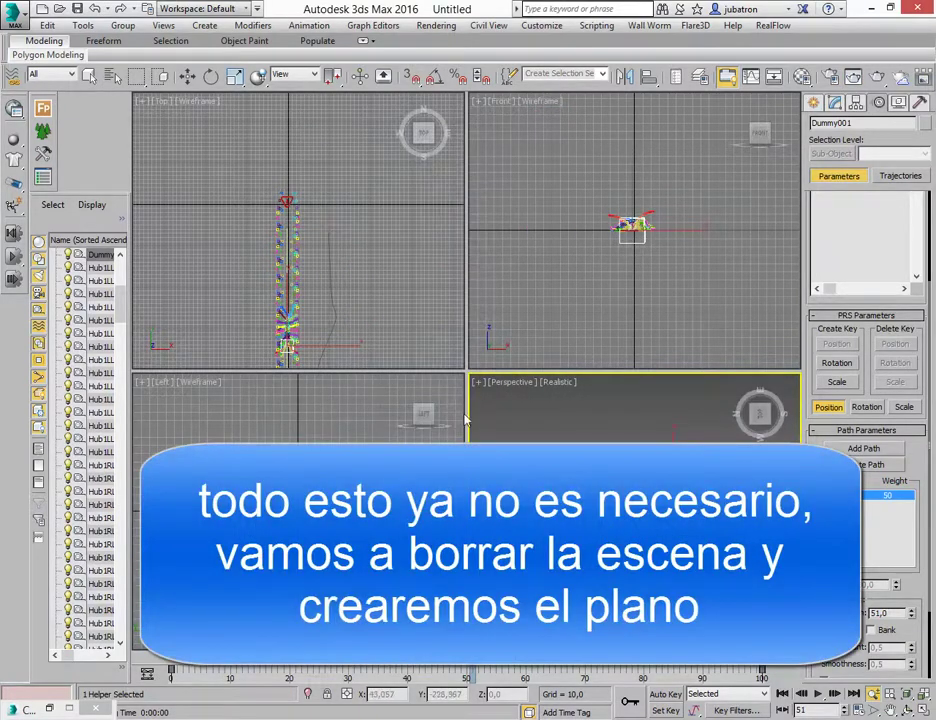
Reset 3ds Max to an empty scene, discarding the centipede scene without saving
click(14, 18)
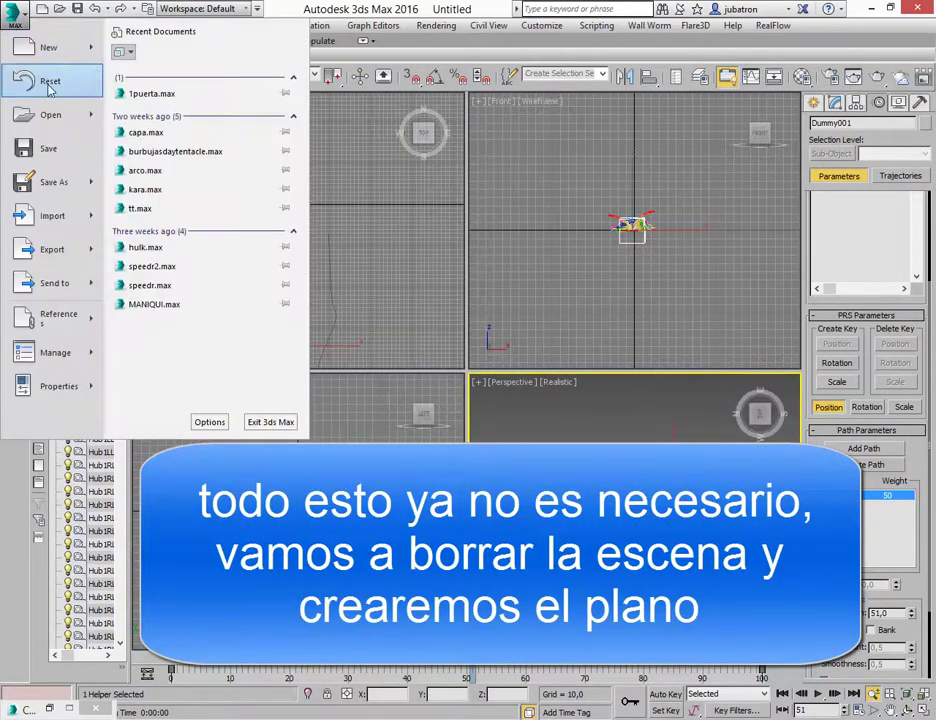
click(49, 84)
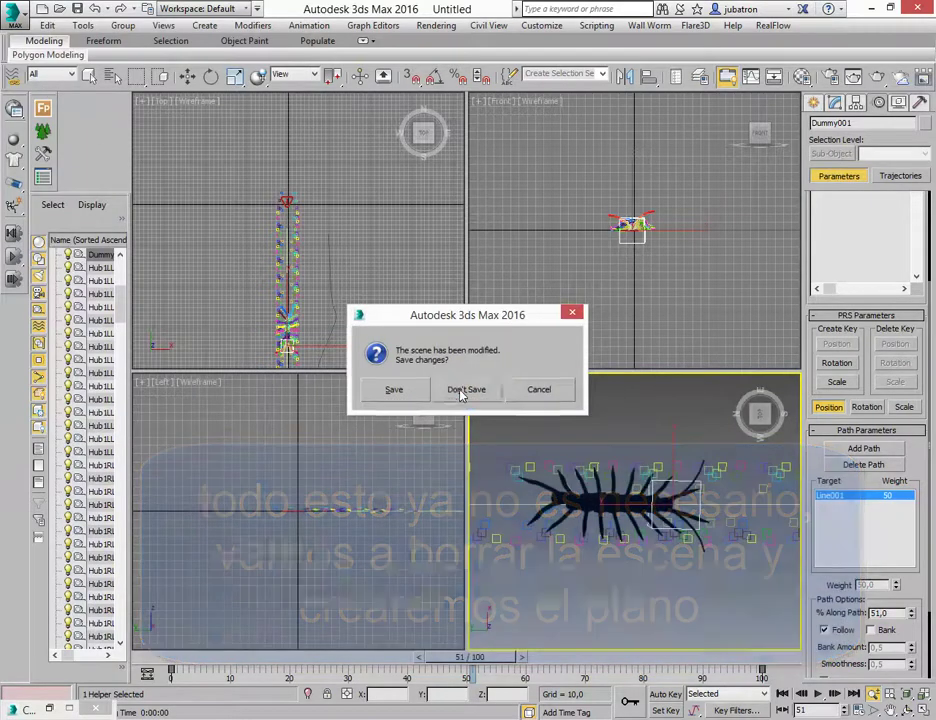
click(466, 389)
click(426, 389)
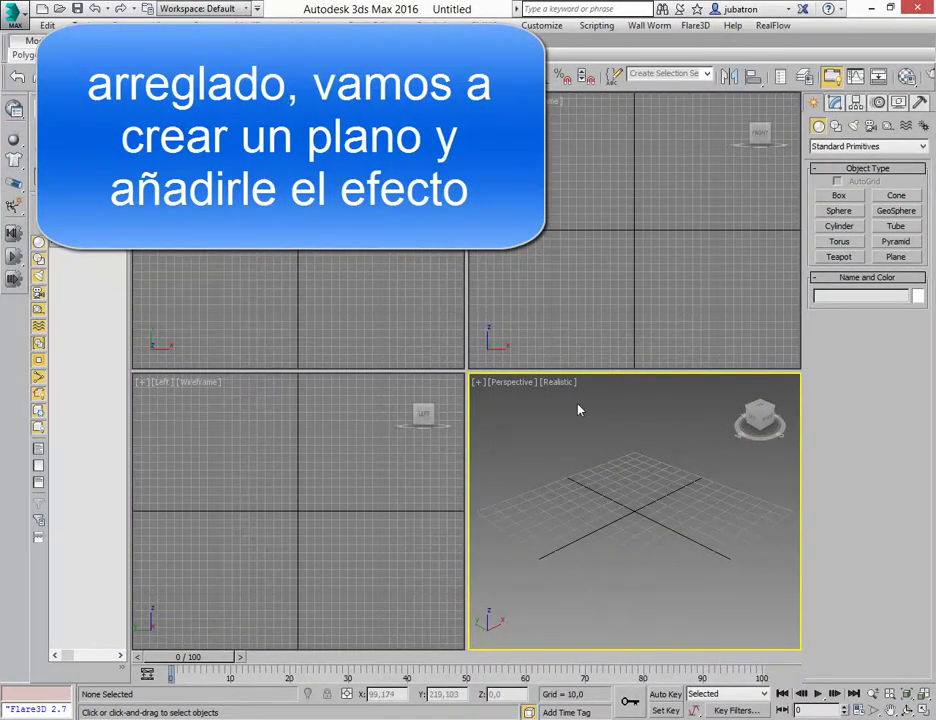
Draw a plane in the Front viewport and zoom all views to fit it
click(896, 258)
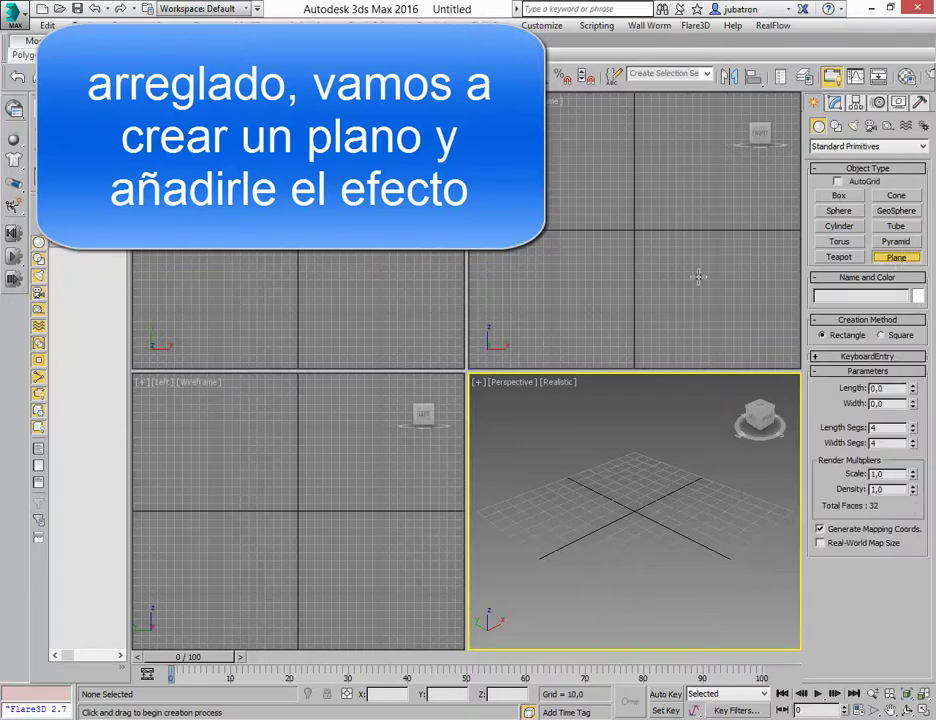
drag(557, 174, 758, 312)
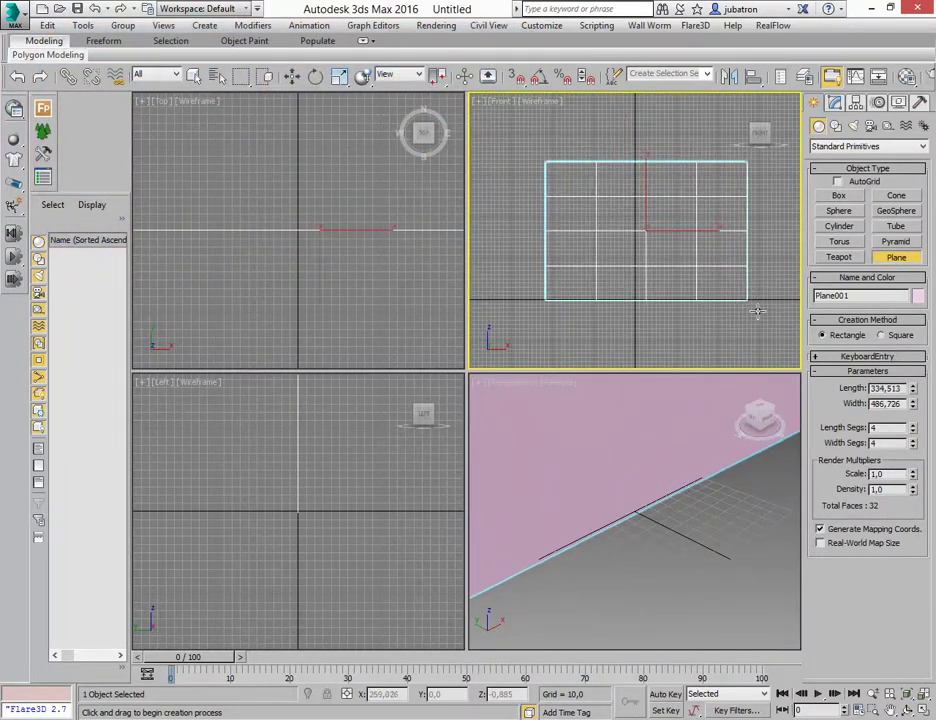
click(908, 694)
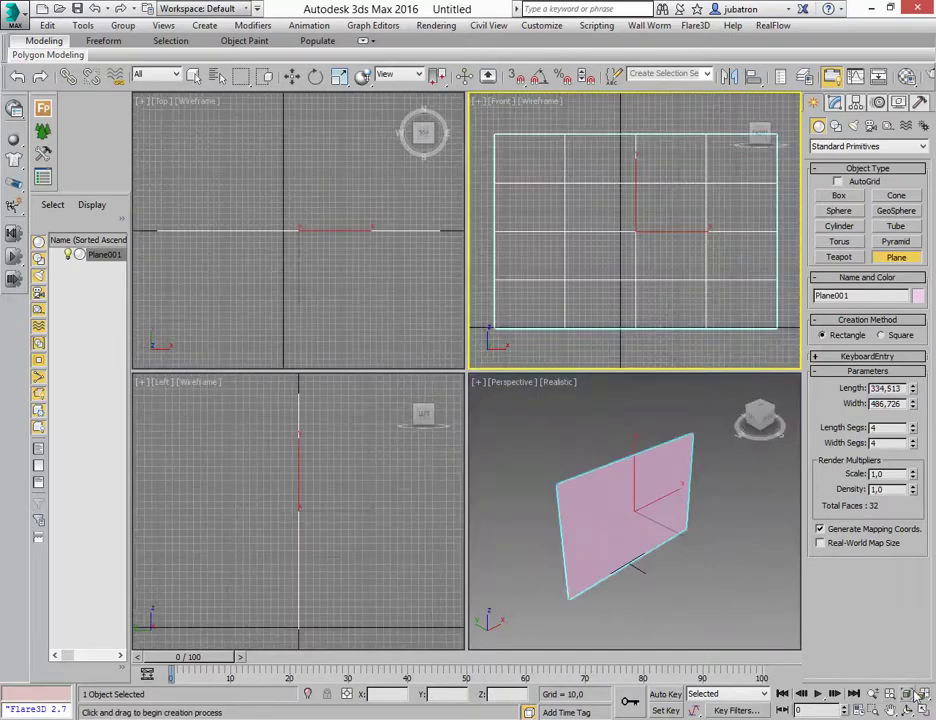
Make the plane white and subdivide it into 40 × 40 length and width segments
click(918, 297)
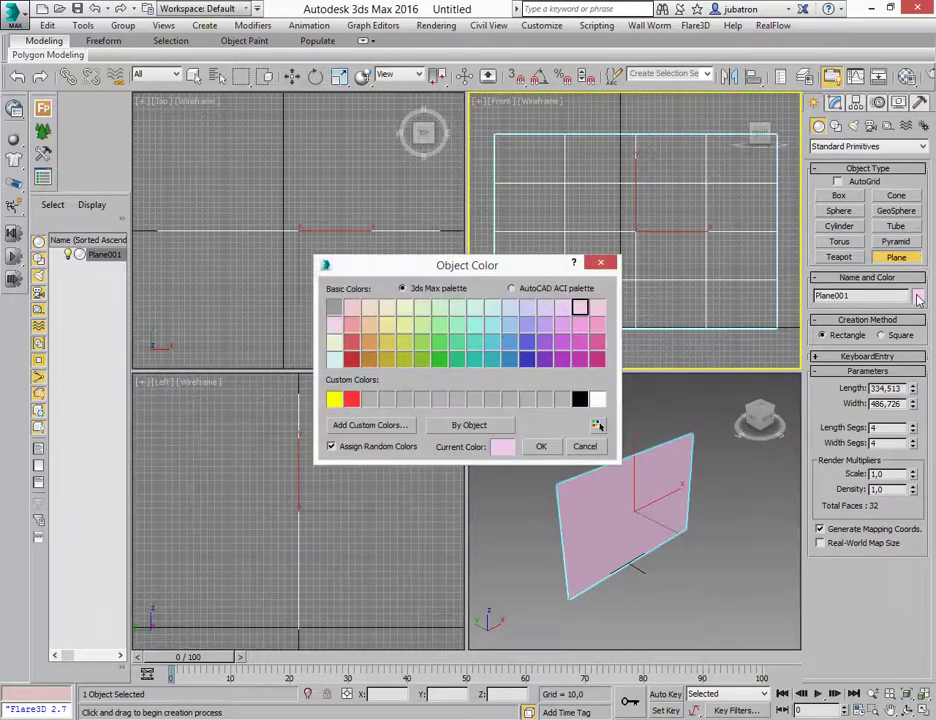
click(596, 400)
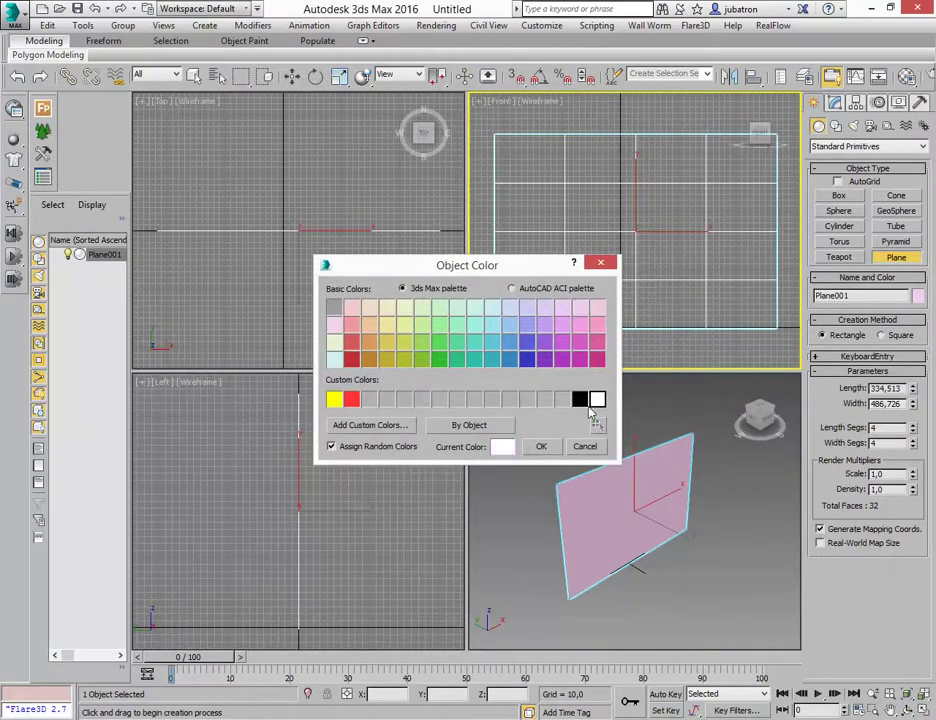
click(540, 448)
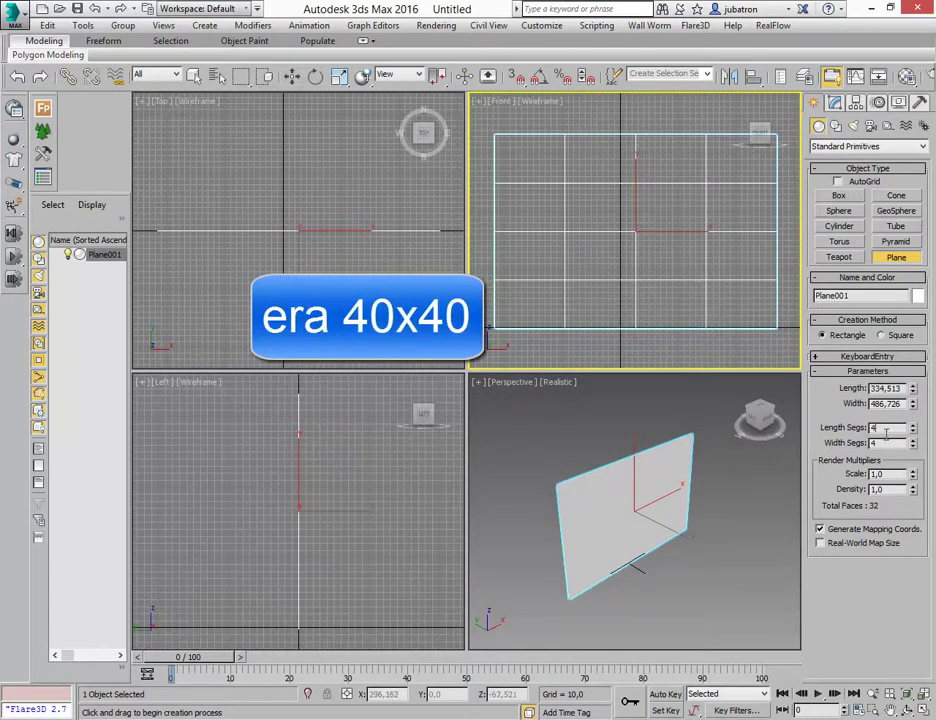
click(888, 427)
text(0)
key(Tab)
text(40)
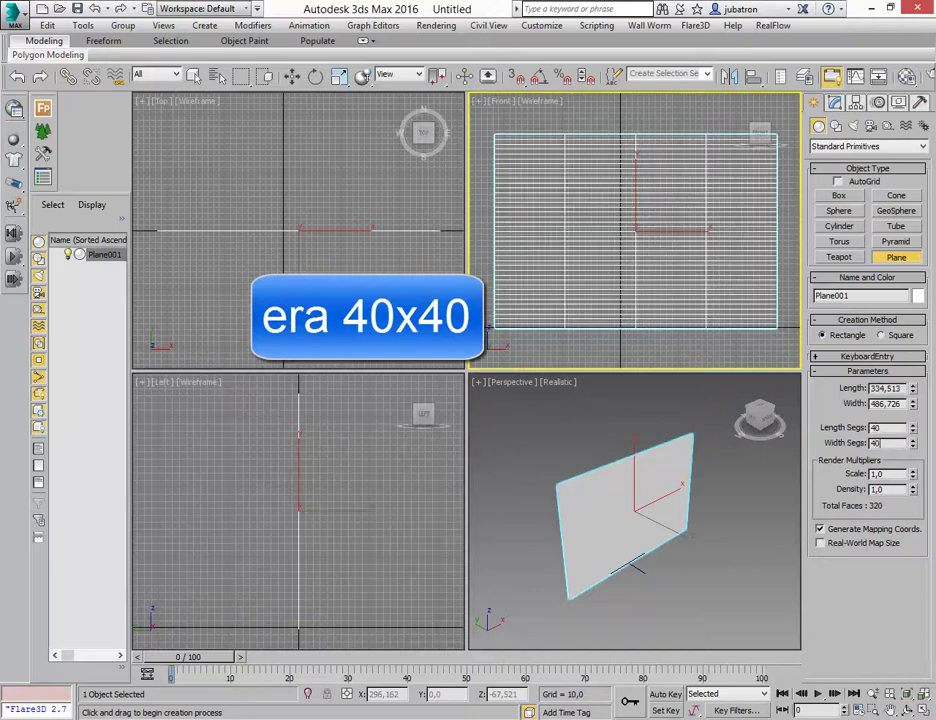
key(Return)
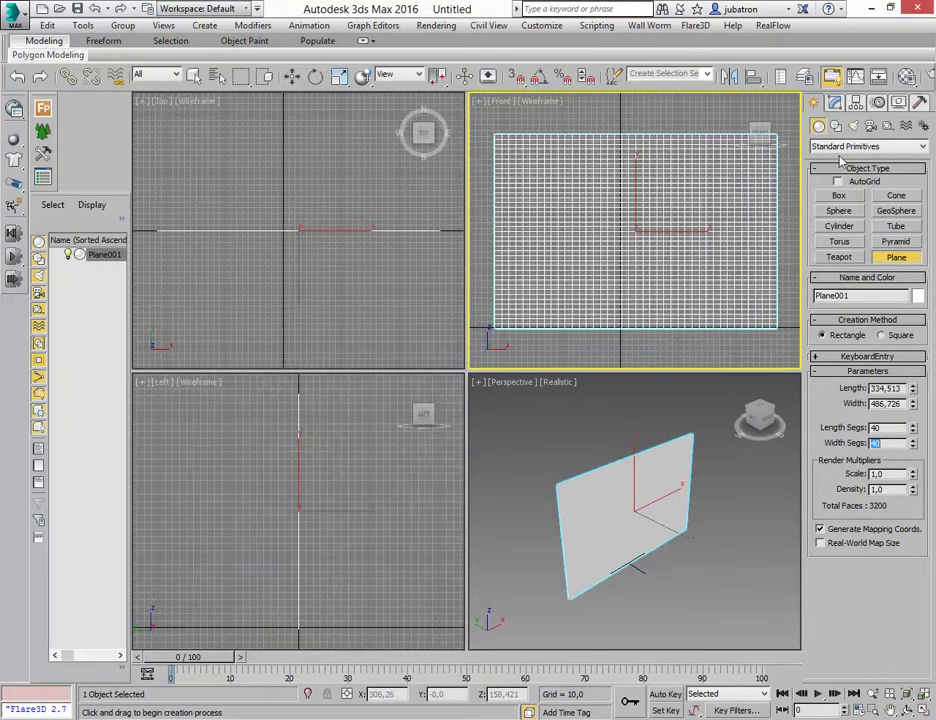
Apply a Displace modifier to Plane001 and bring up the map browser for its Map slot
click(835, 104)
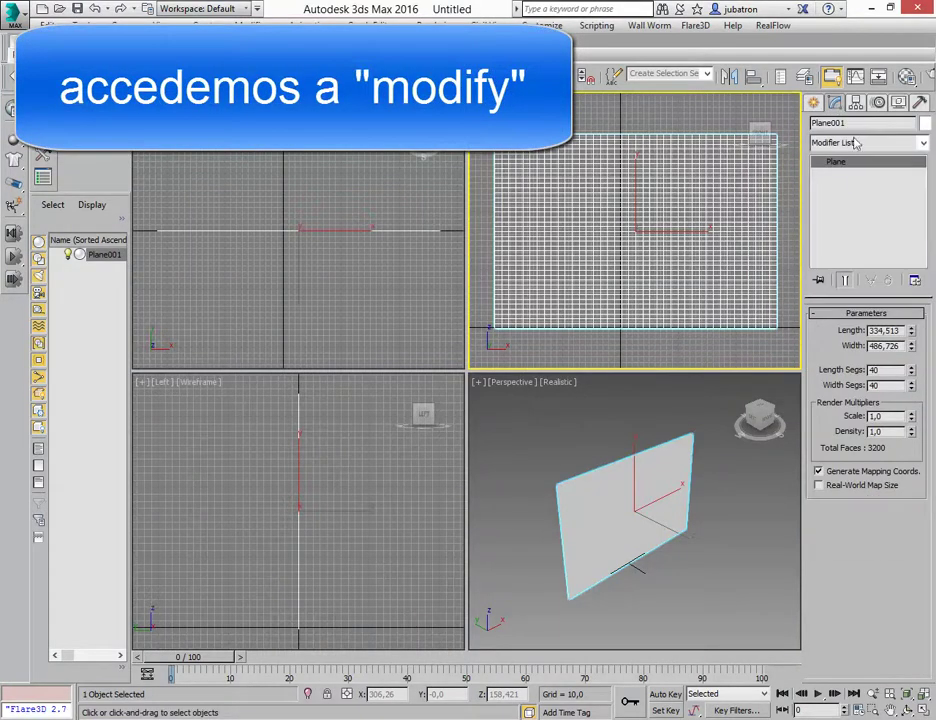
click(921, 145)
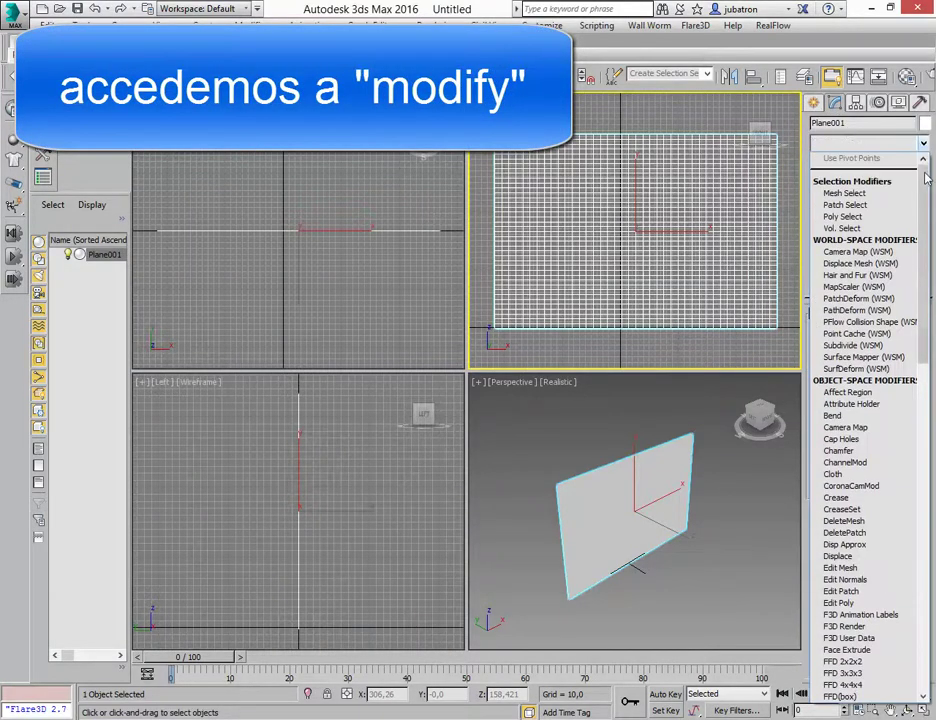
scroll(860, 300, down, 3)
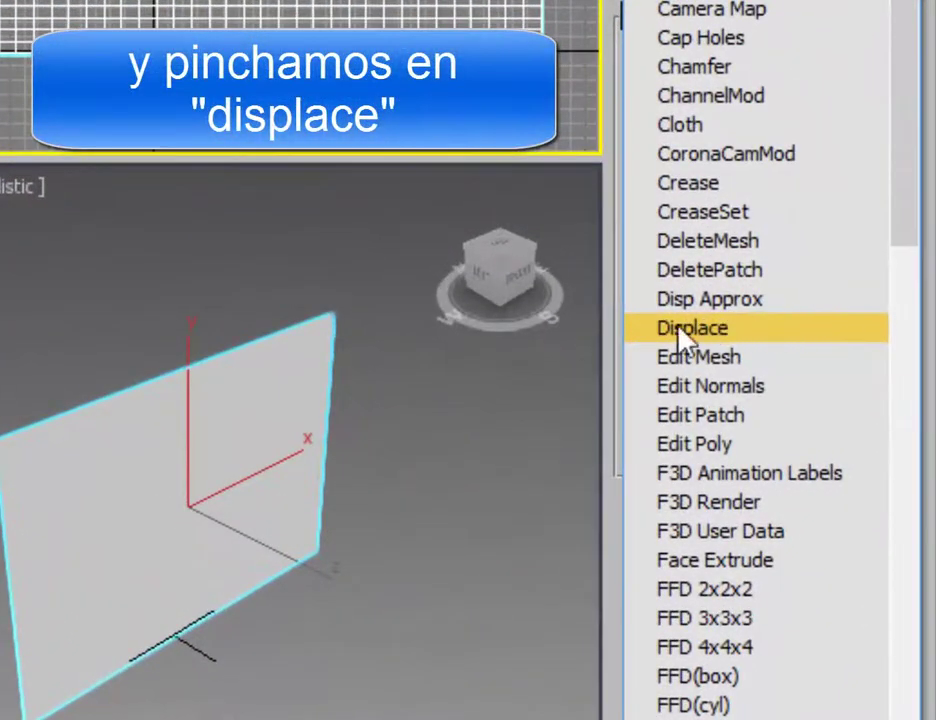
click(746, 328)
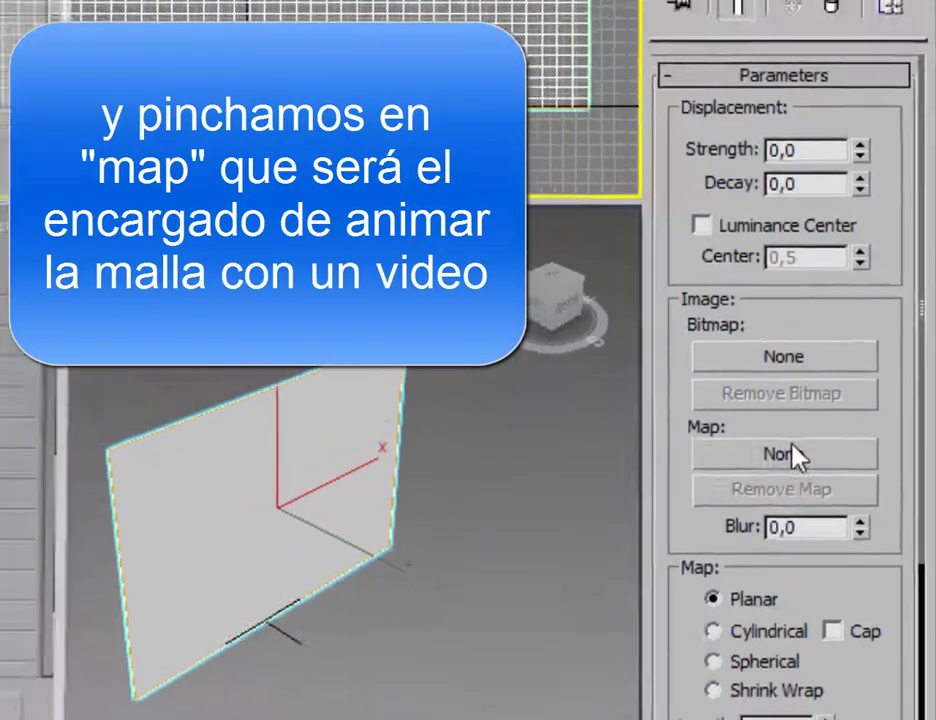
click(797, 455)
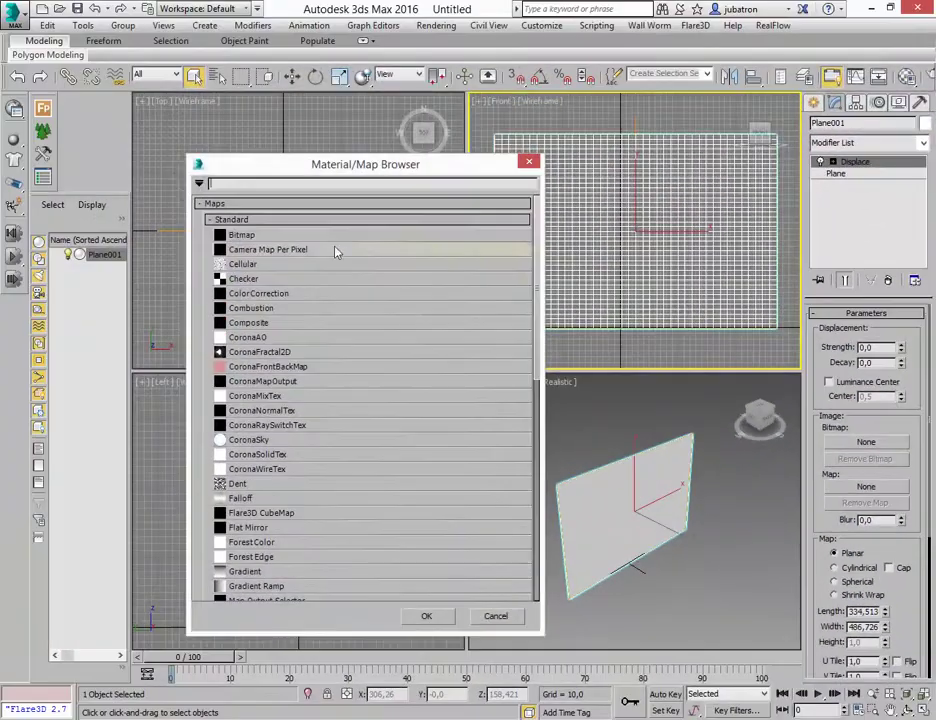
Load D:\centipede\centipede.mov as a Bitmap displacement map
double_click(243, 243)
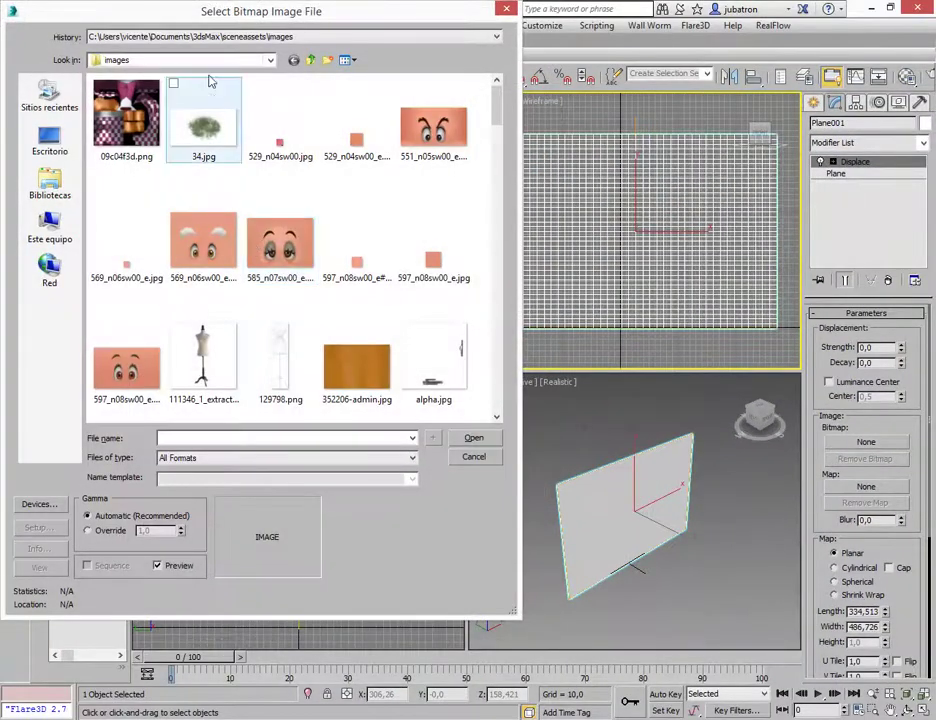
click(188, 62)
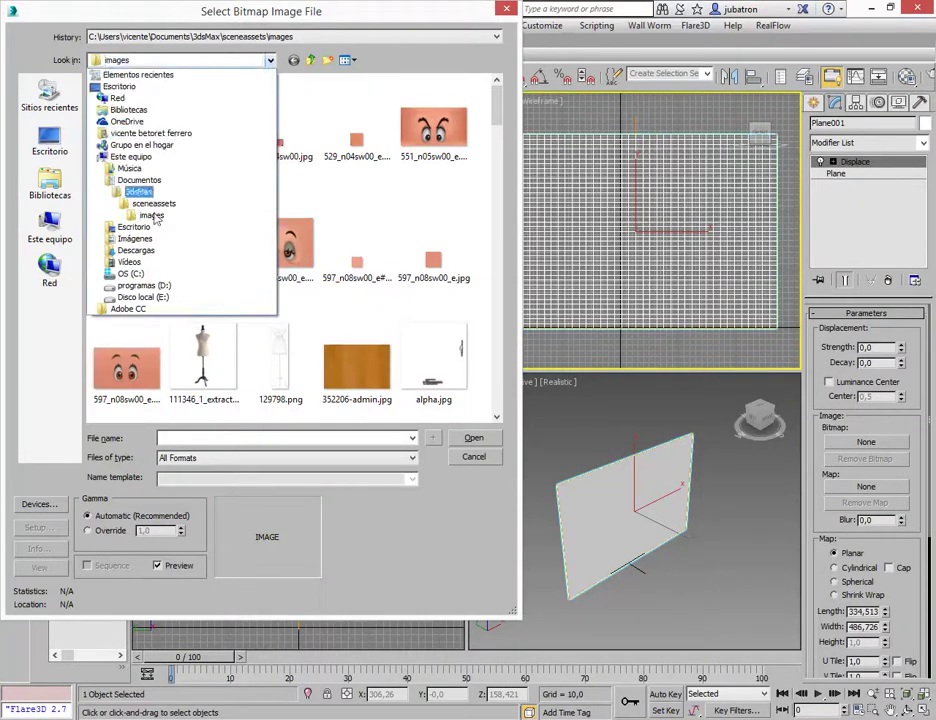
click(140, 289)
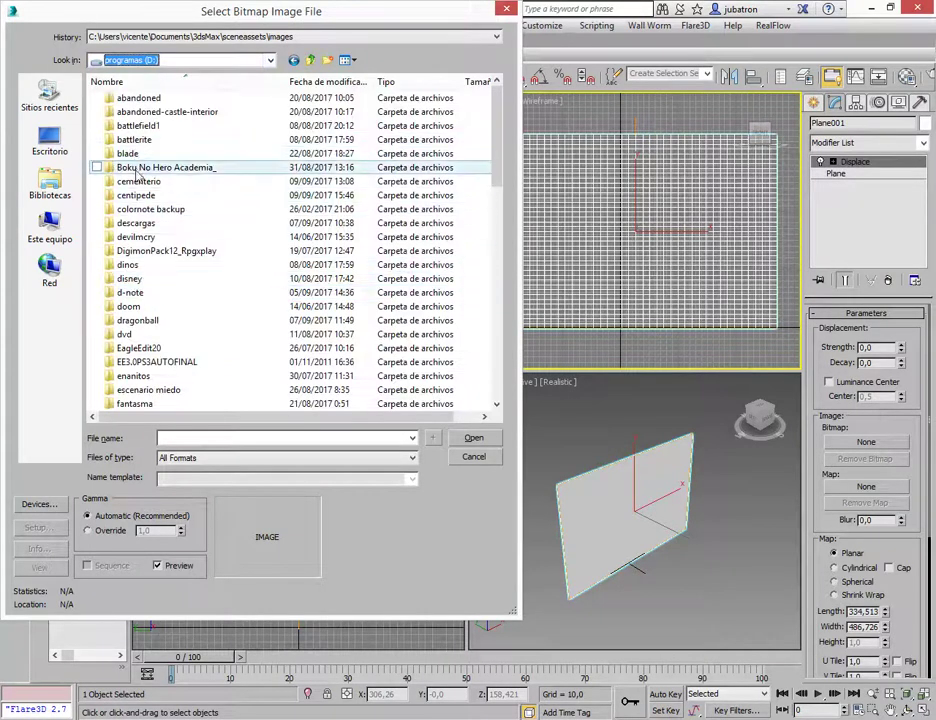
double_click(136, 195)
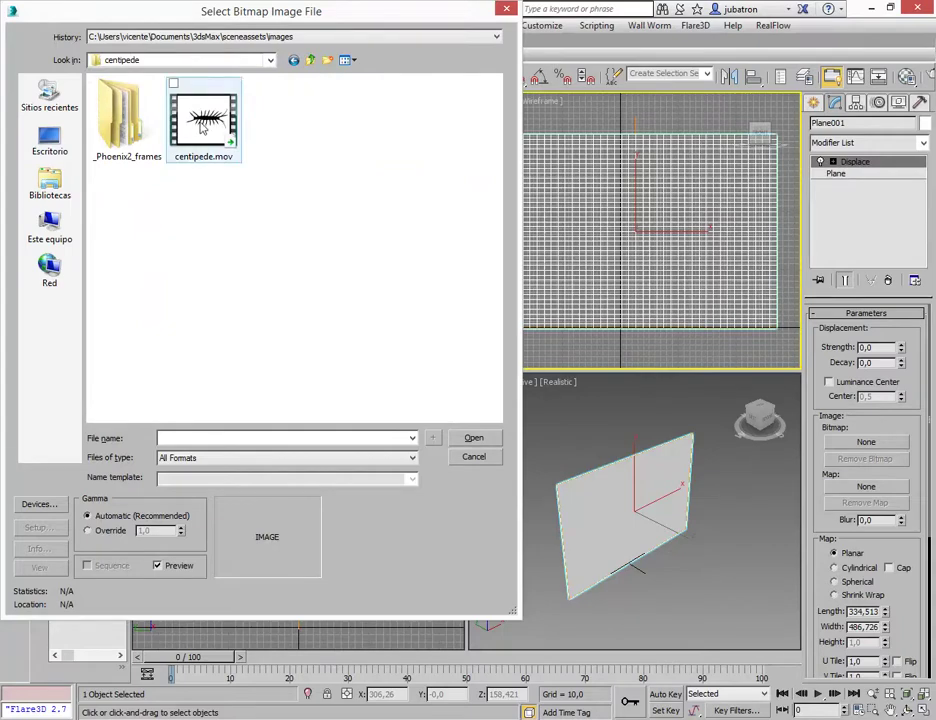
click(474, 444)
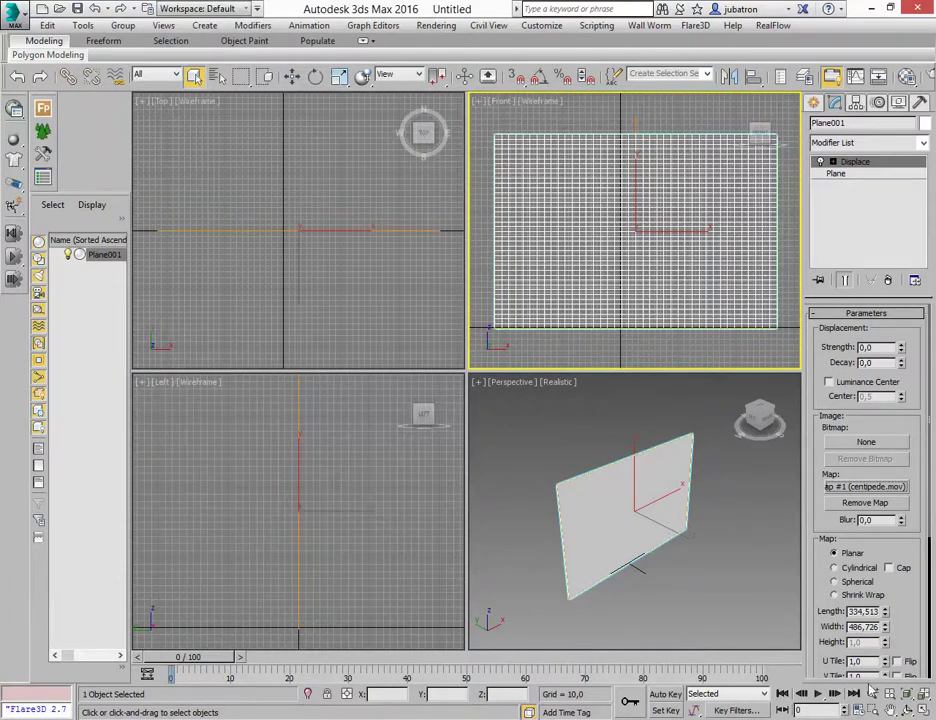
At around frame 29, lower the Displace Strength to roughly -12 and beyond
click(907, 710)
drag(691, 557, 618, 514)
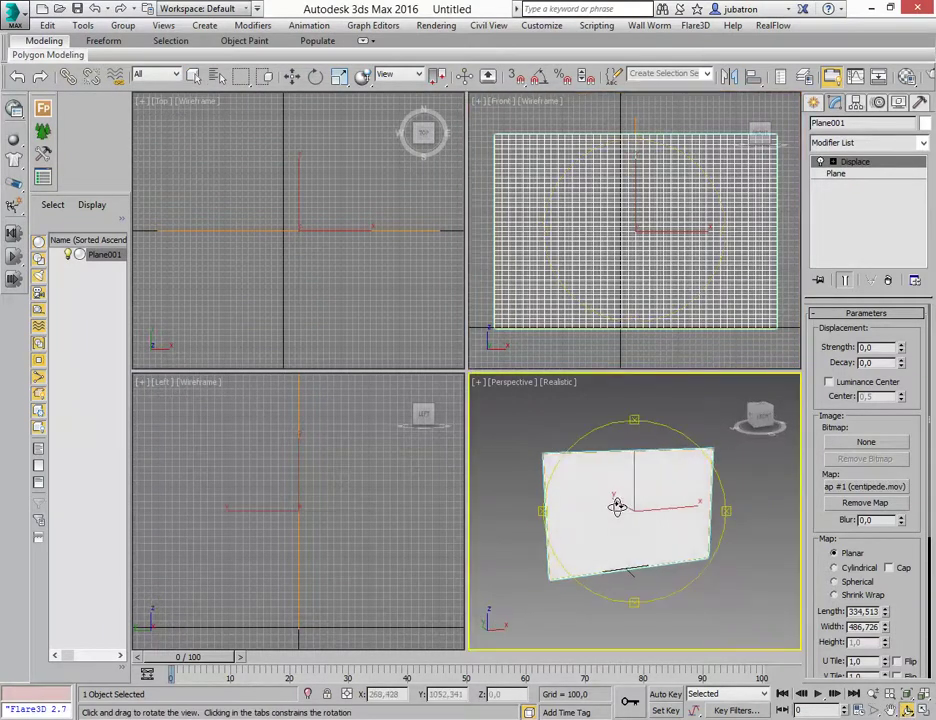
drag(193, 660, 355, 683)
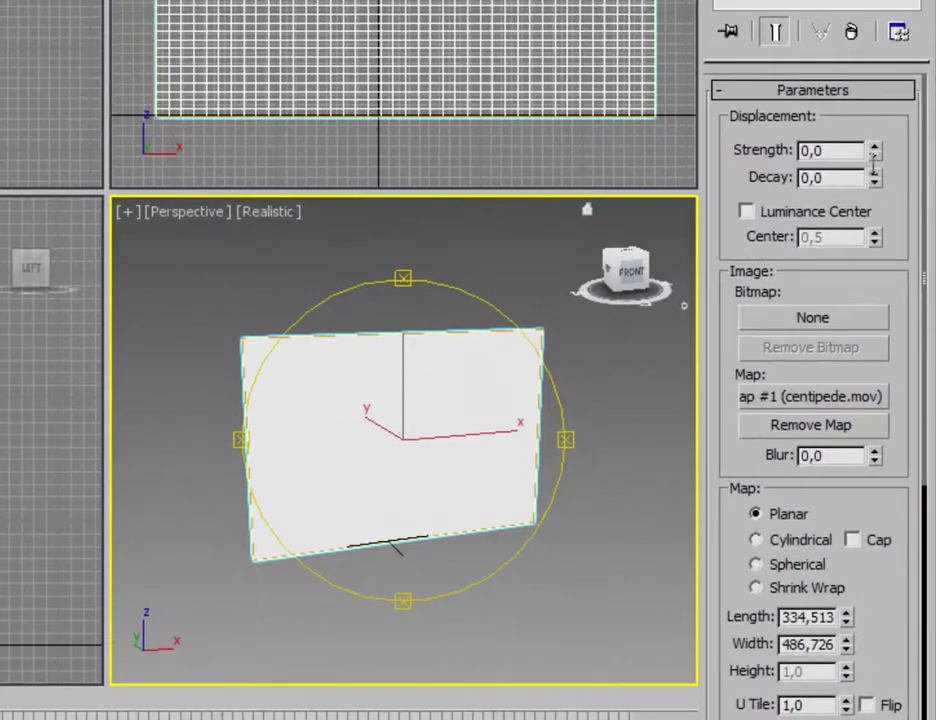
drag(875, 160, 891, 191)
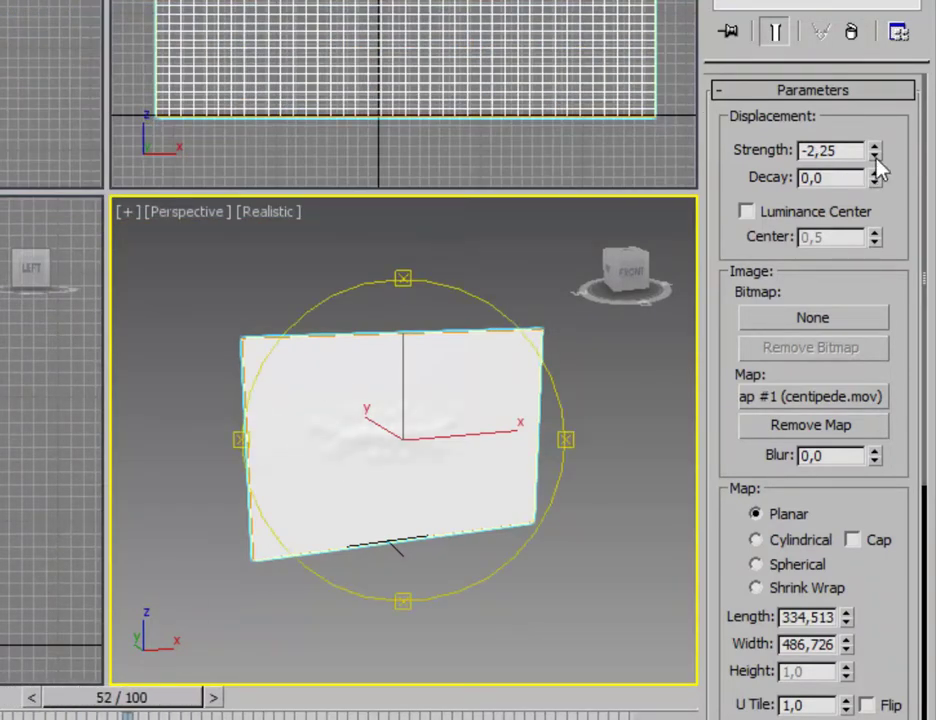
drag(875, 162, 765, 538)
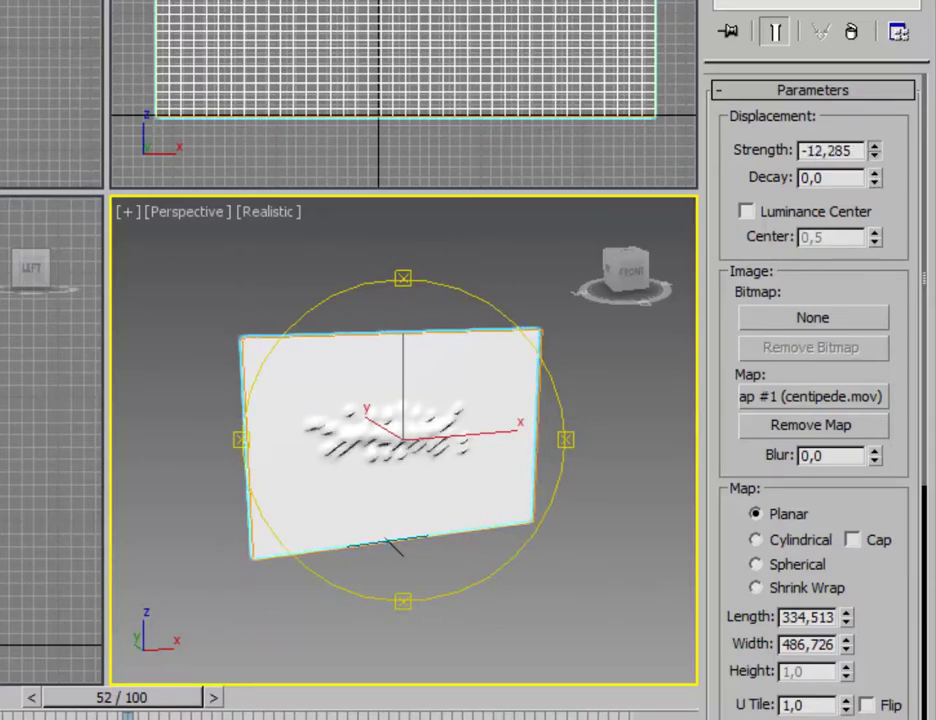
drag(874, 150, 874, 190)
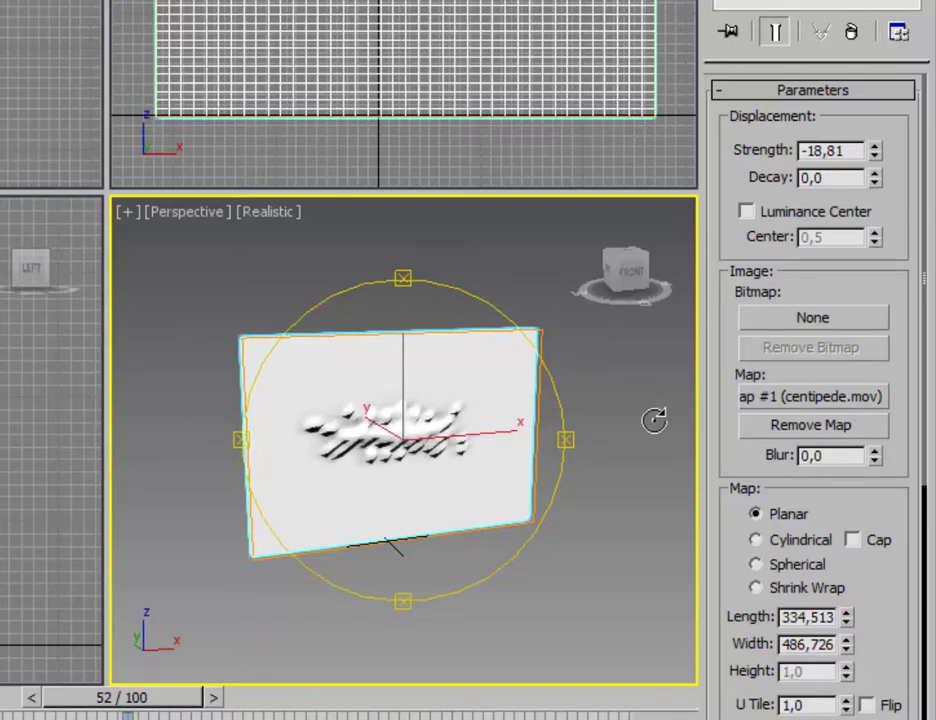
Add a 0,36 blur, deepen Strength to -23,324, and scrub frames to preview the displacement
mouse_move(424, 493)
mouse_down()
mouse_move(560, 470)
mouse_move(489, 468)
mouse_up()
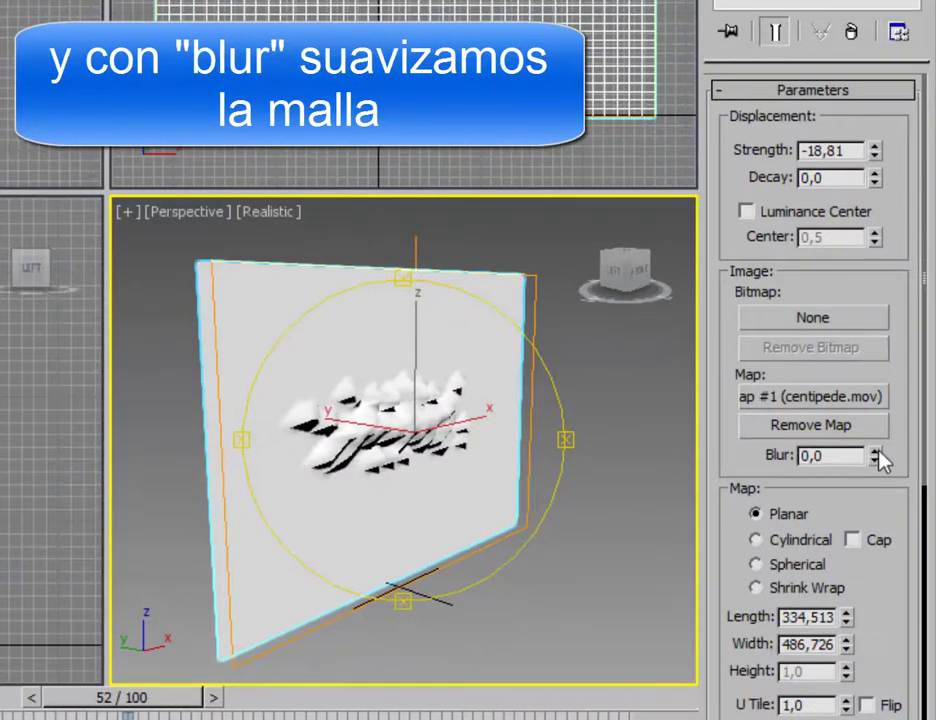
drag(876, 456, 902, 422)
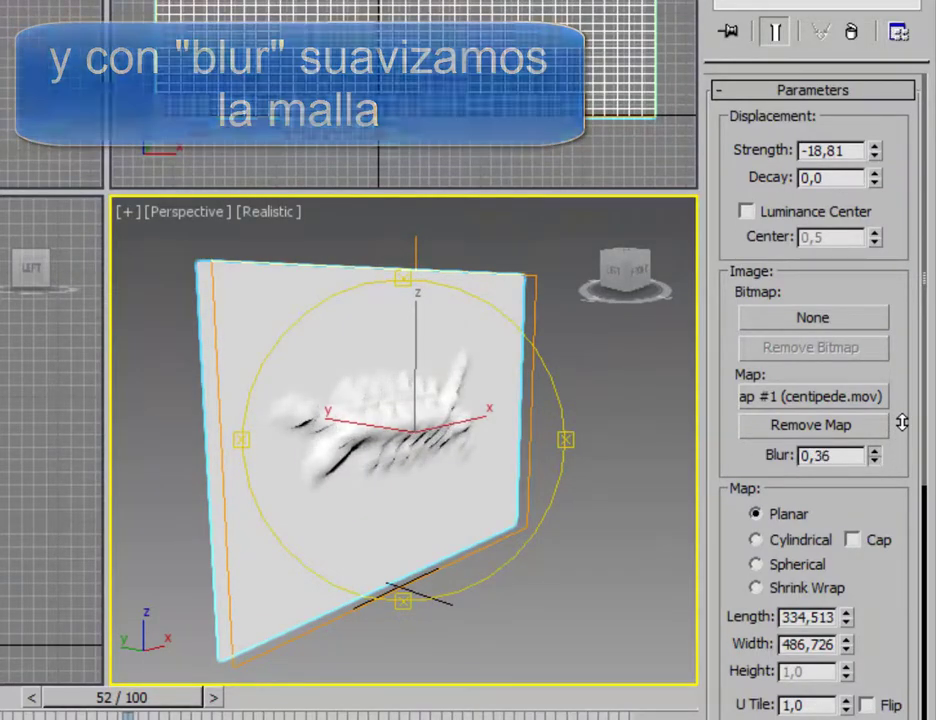
drag(520, 476, 376, 476)
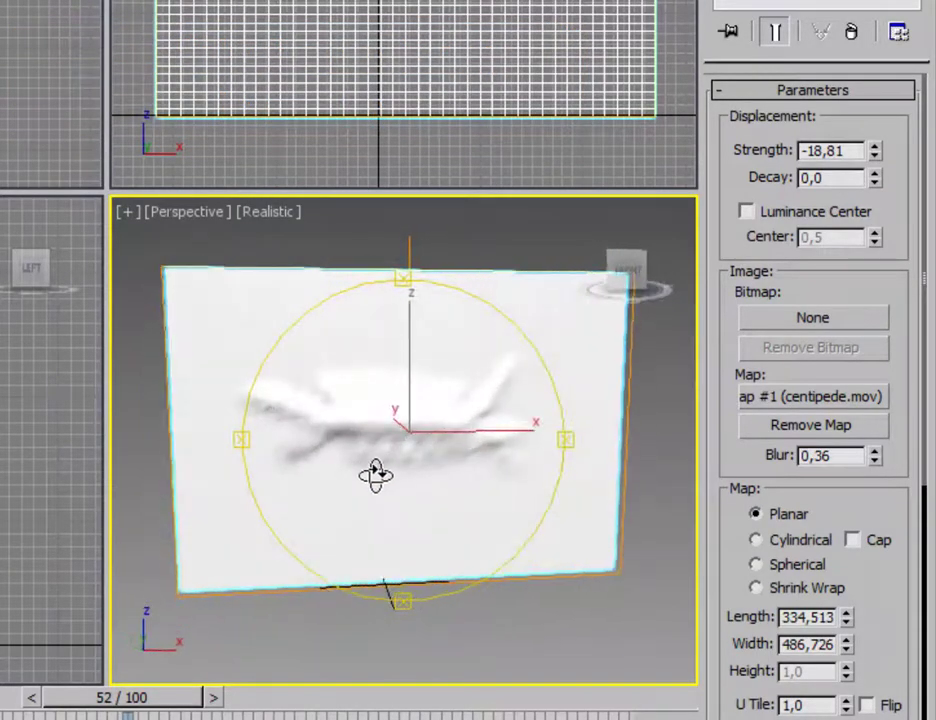
drag(118, 700, 46, 700)
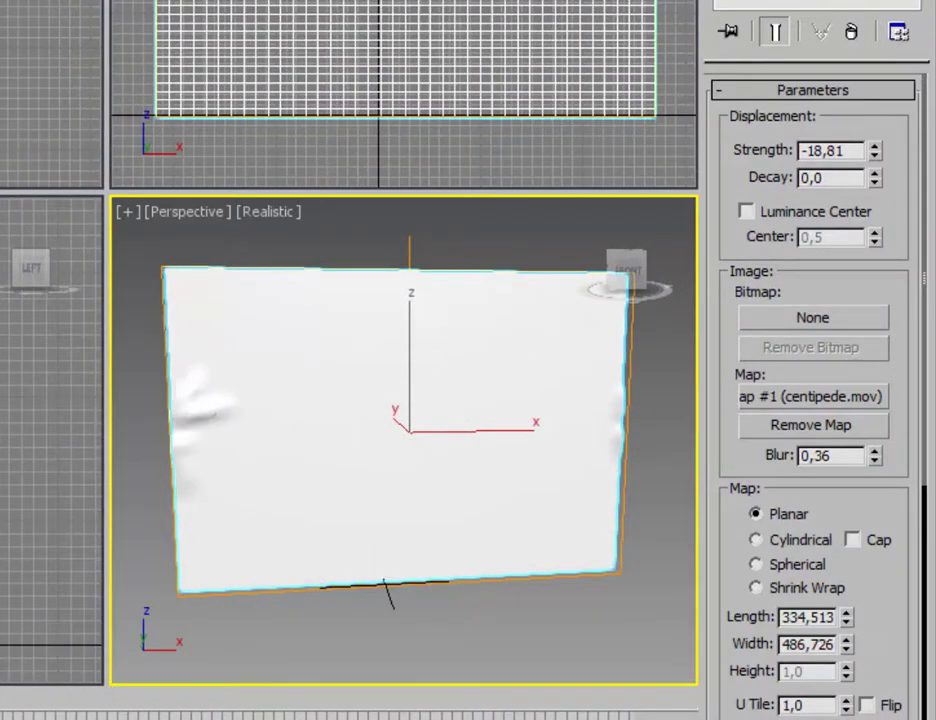
drag(383, 515, 545, 508)
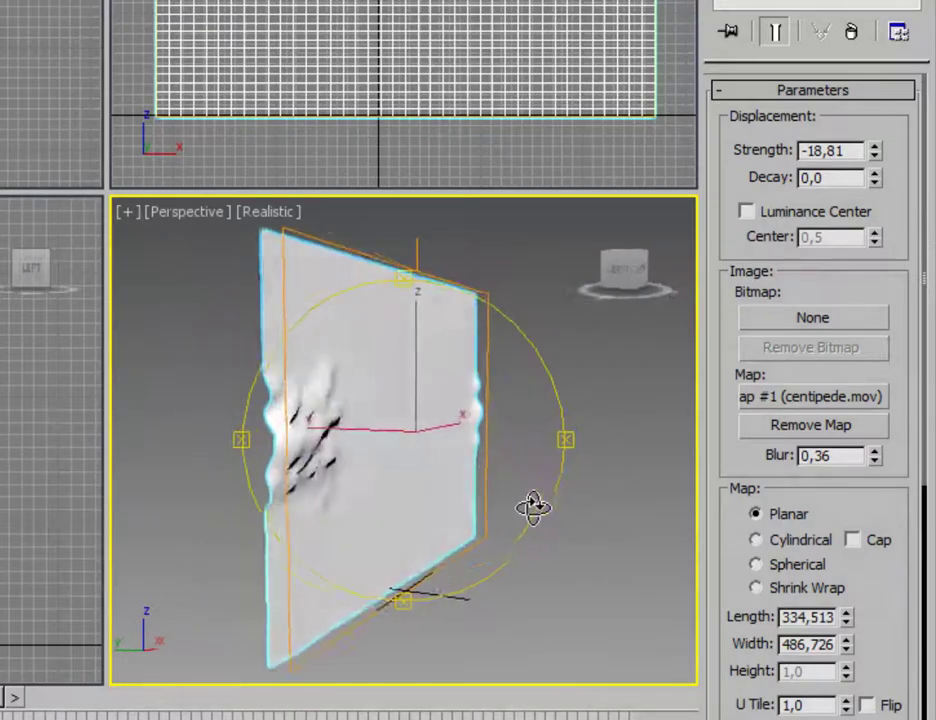
mouse_move(626, 272)
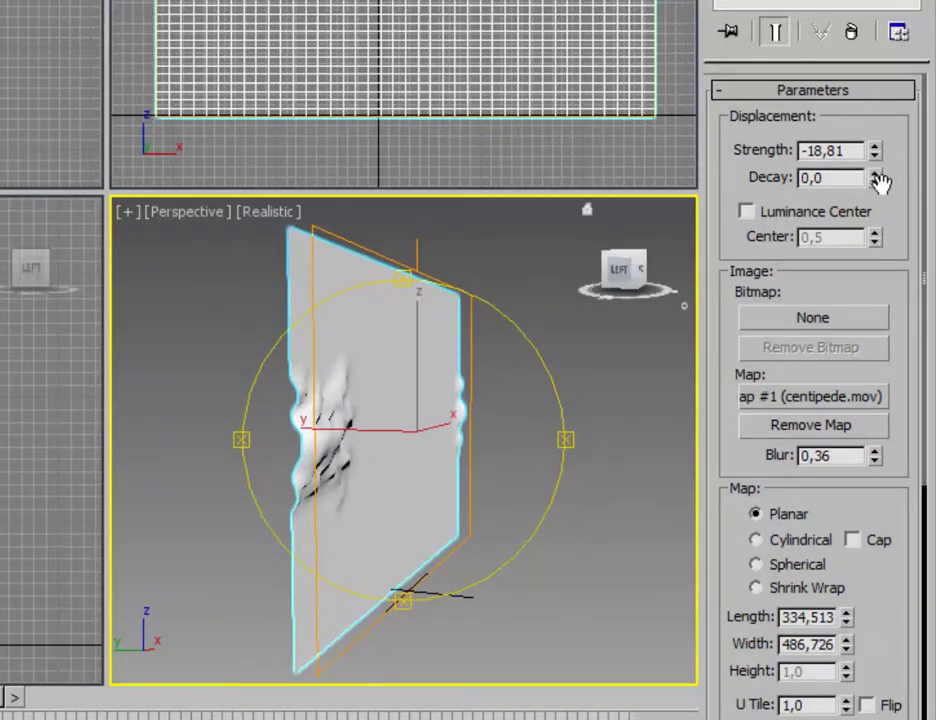
drag(880, 155, 901, 204)
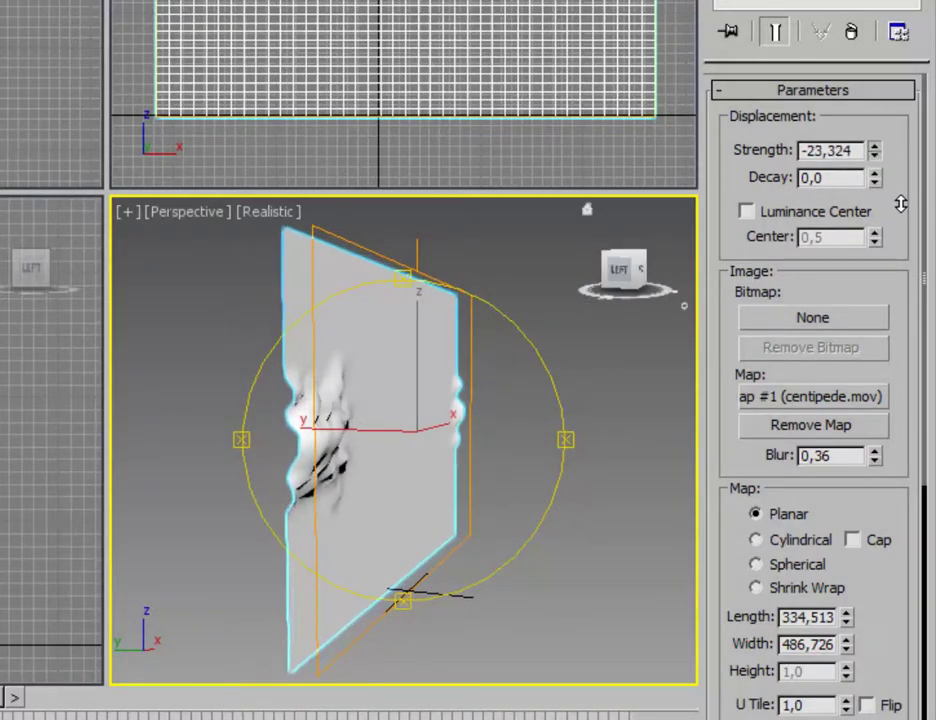
drag(477, 511, 352, 513)
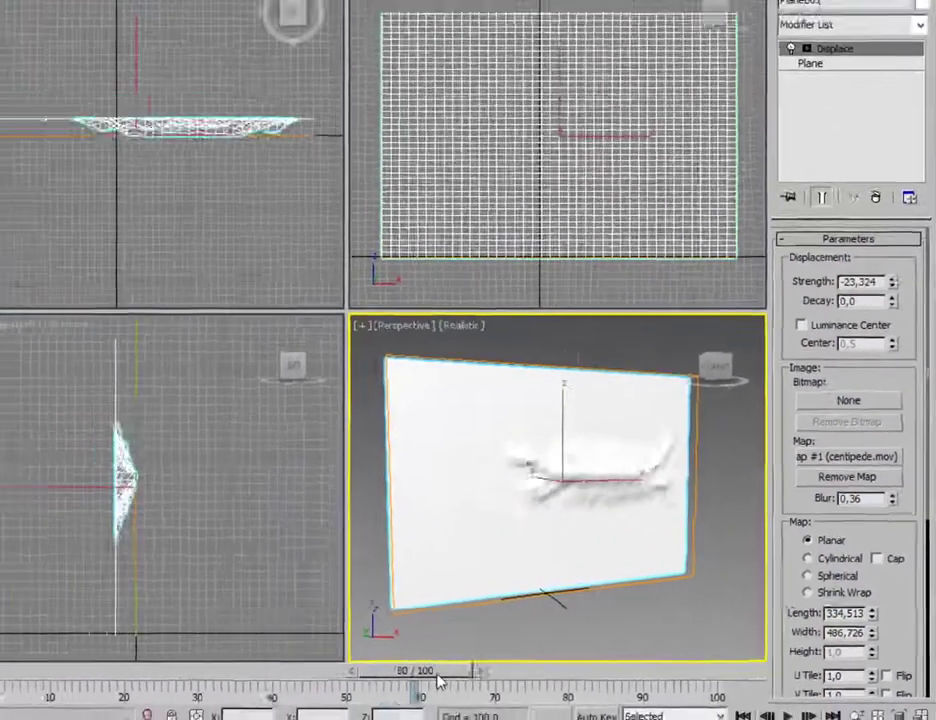
mouse_move(455, 665)
mouse_down()
mouse_move(798, 662)
mouse_move(305, 664)
mouse_move(192, 655)
mouse_move(366, 673)
mouse_up()
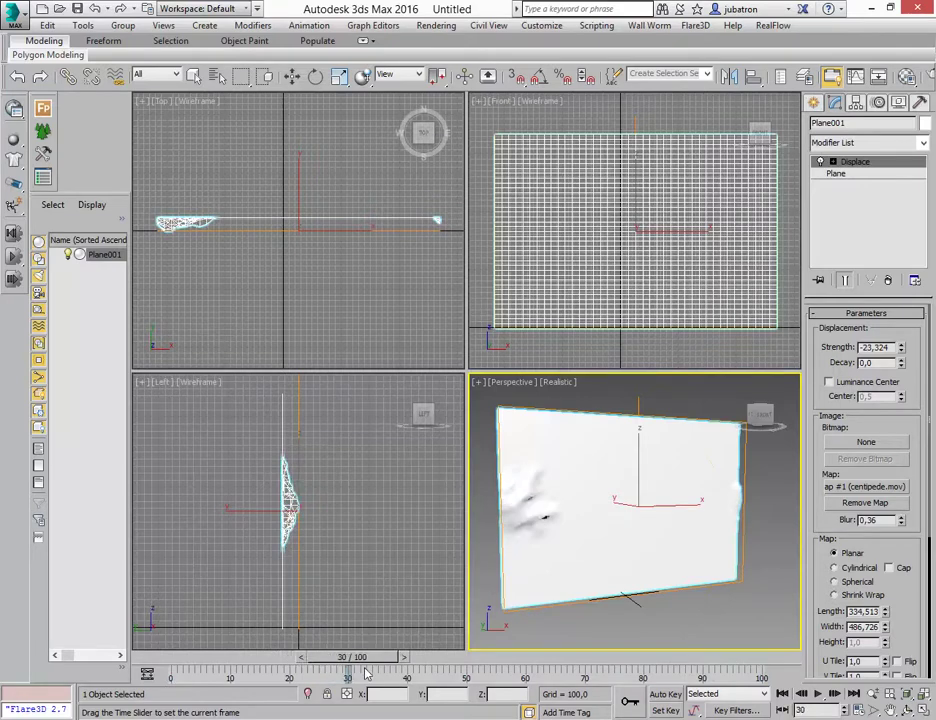
Enlarge the Displace map to 424,832 × 535,398 and check the imprint at frame 49
key(ctrl+r)
mouse_move(787, 499)
mouse_down()
mouse_move(567, 520)
mouse_move(645, 528)
mouse_up()
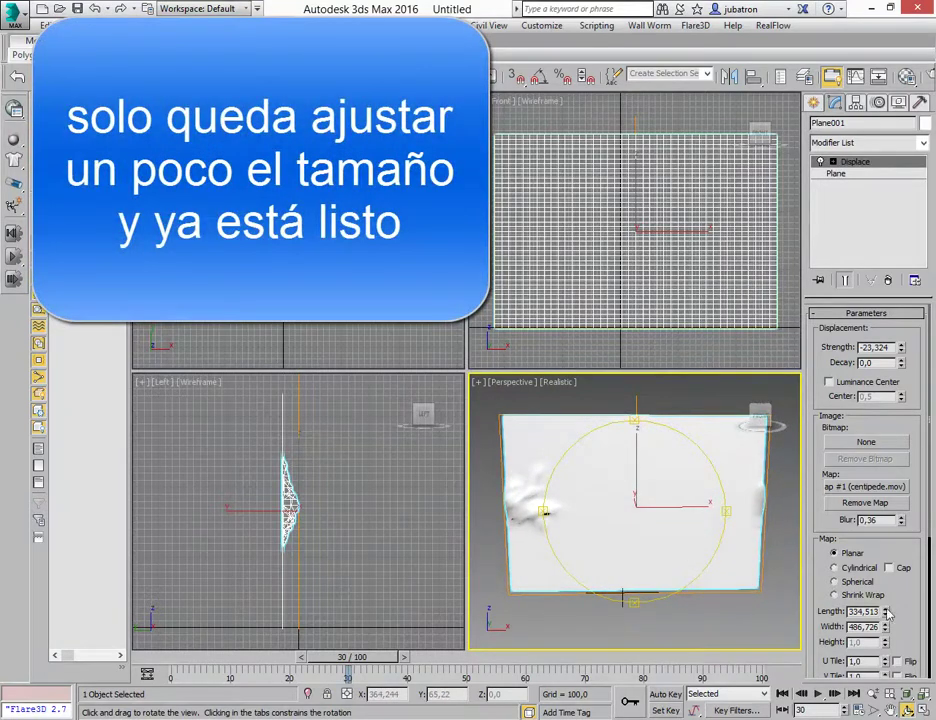
drag(886, 614, 900, 628)
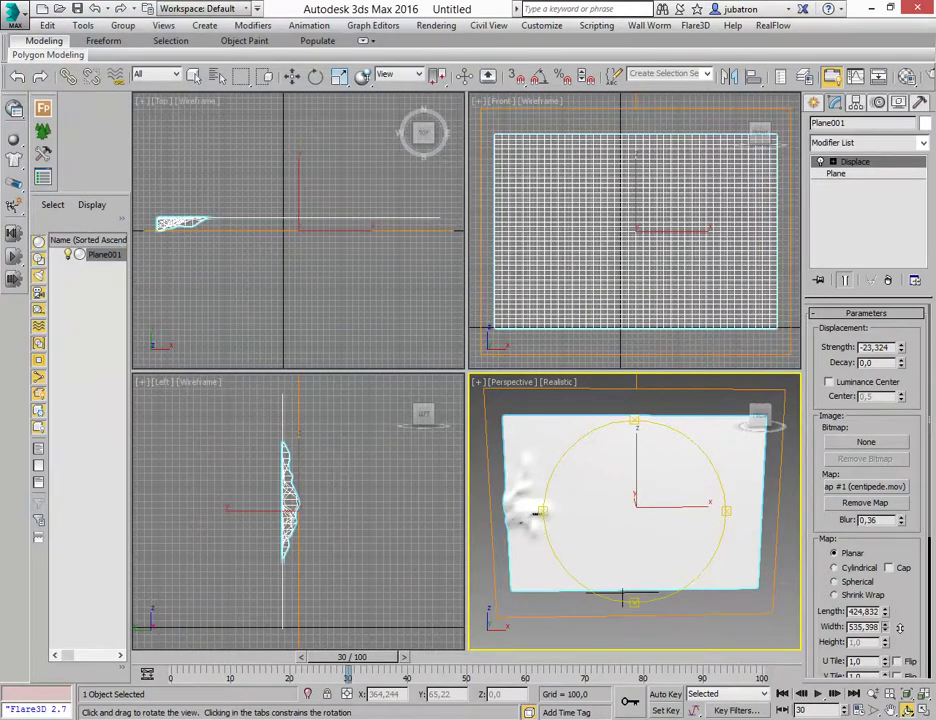
mouse_move(378, 667)
mouse_down()
mouse_move(408, 680)
mouse_move(585, 697)
mouse_move(769, 698)
mouse_move(485, 692)
mouse_up()
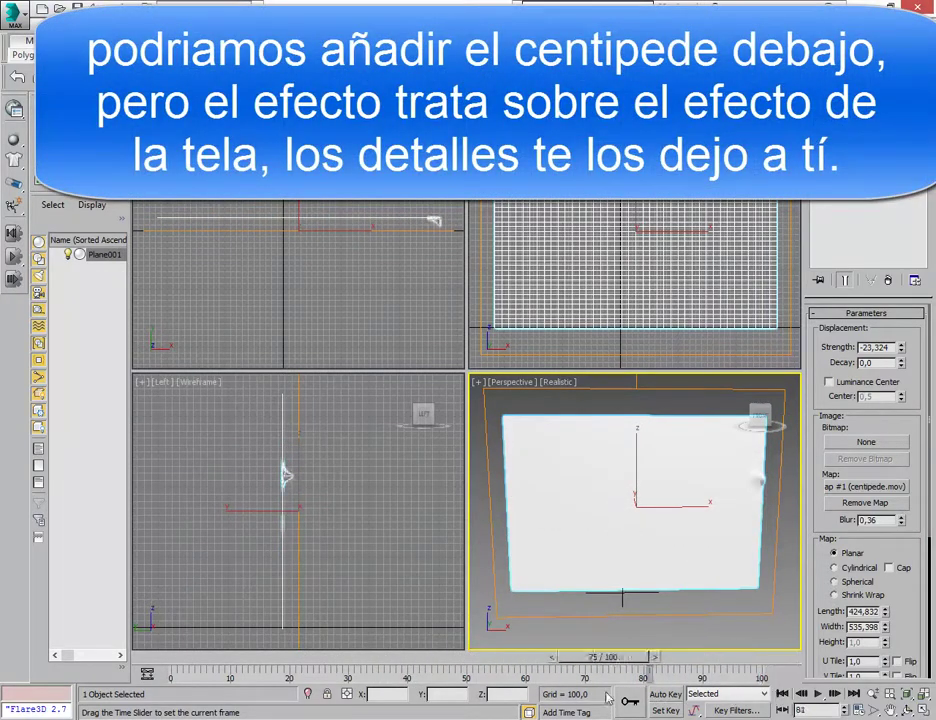
key(ctrl+r)
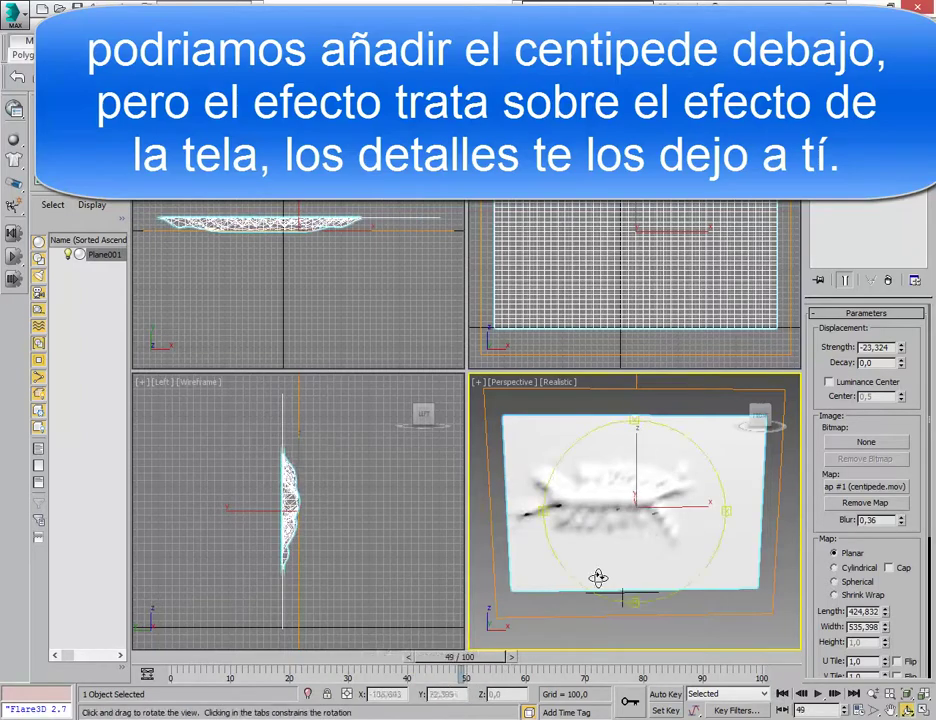
mouse_move(614, 564)
mouse_down()
mouse_move(623, 551)
mouse_move(618, 563)
mouse_up()
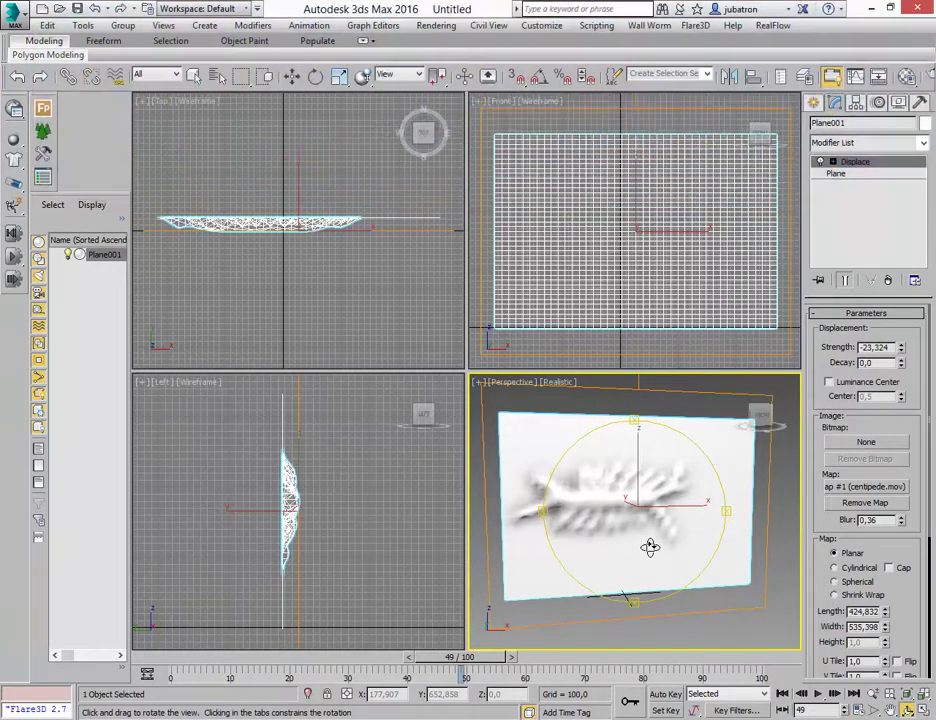
click(12, 14)
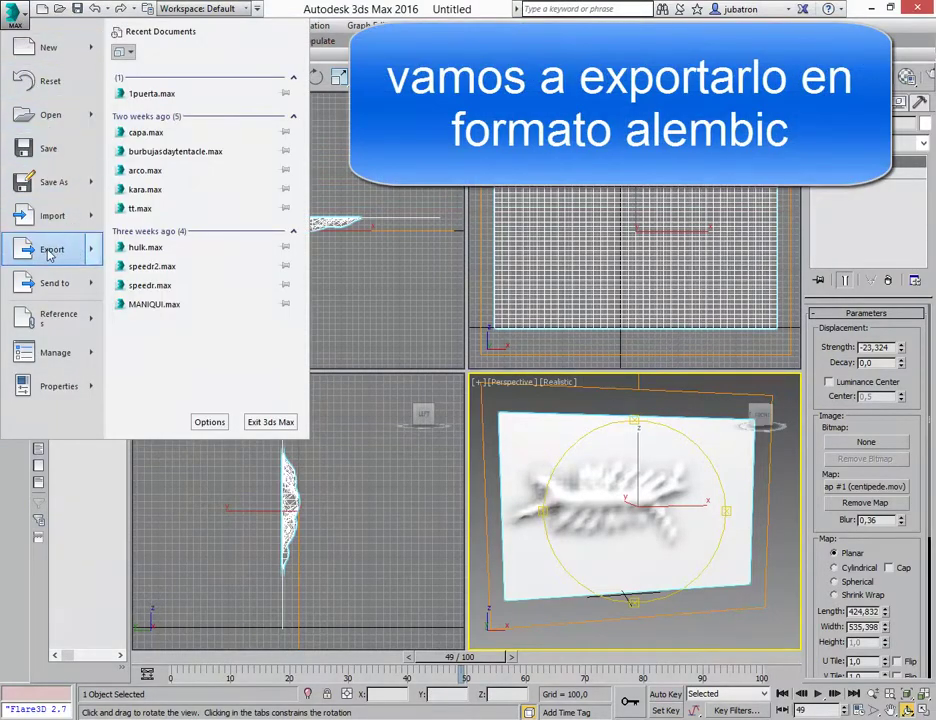
mouse_move(52, 250)
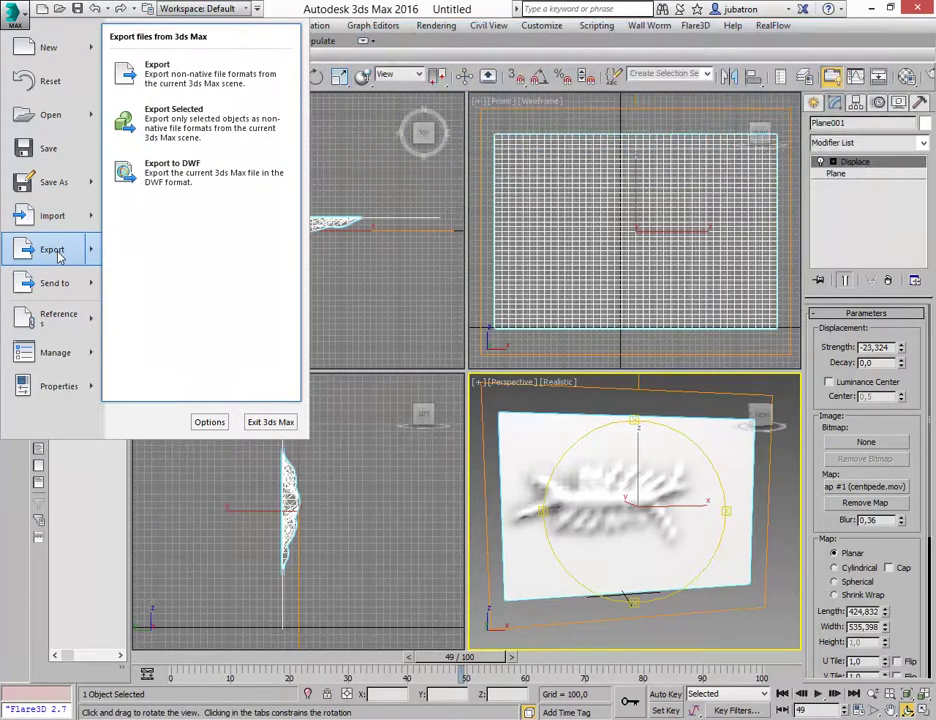
Set up an export to the D:\centipede folder in Alembic (*.ABC) format
click(57, 255)
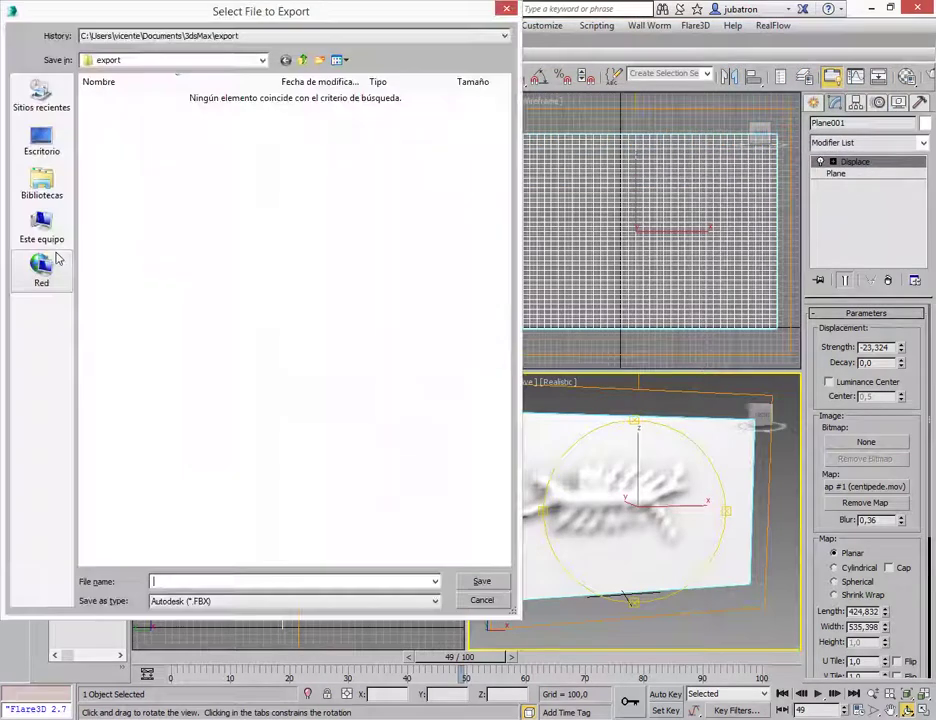
click(92, 58)
click(112, 329)
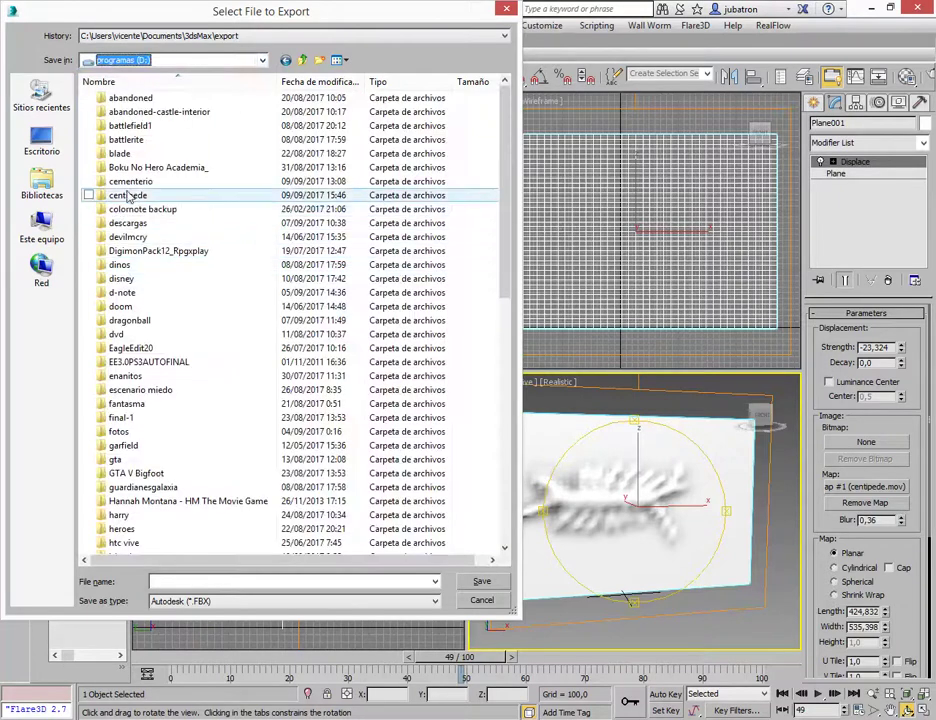
click(127, 196)
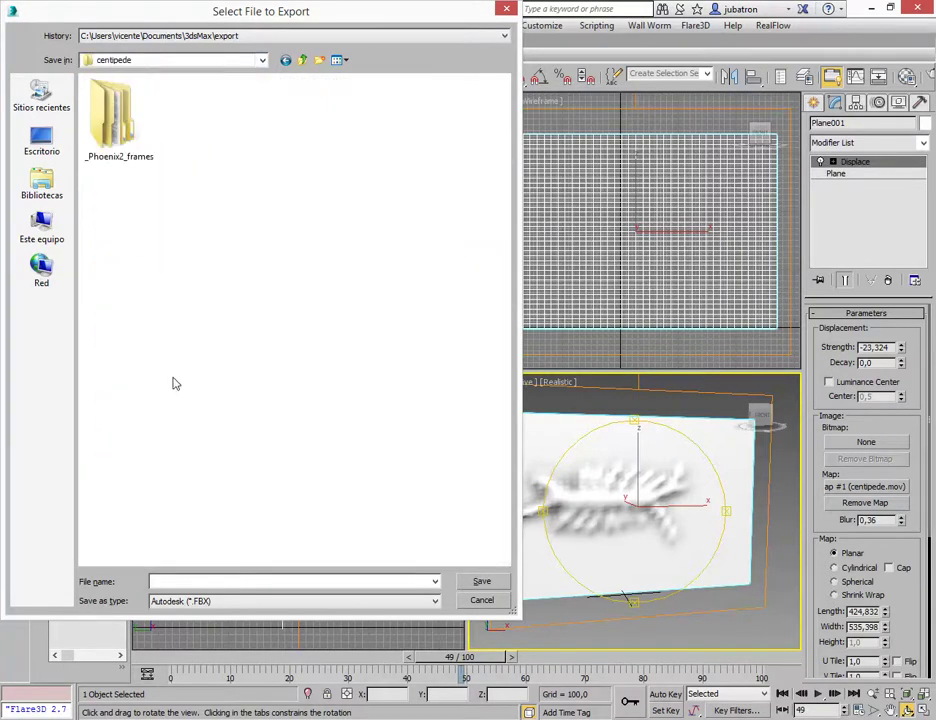
click(222, 603)
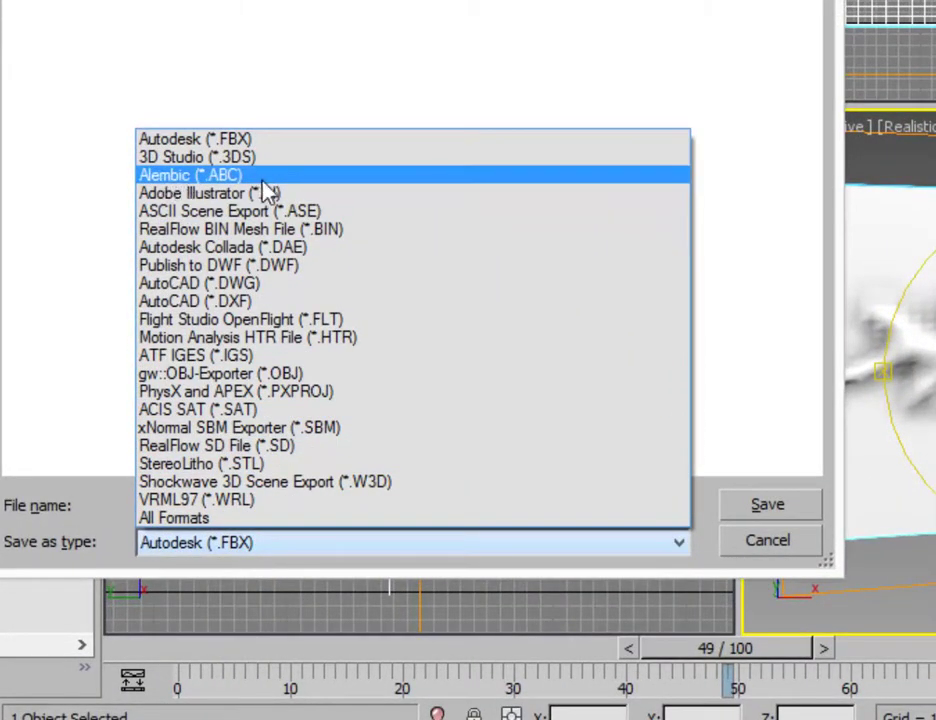
click(160, 177)
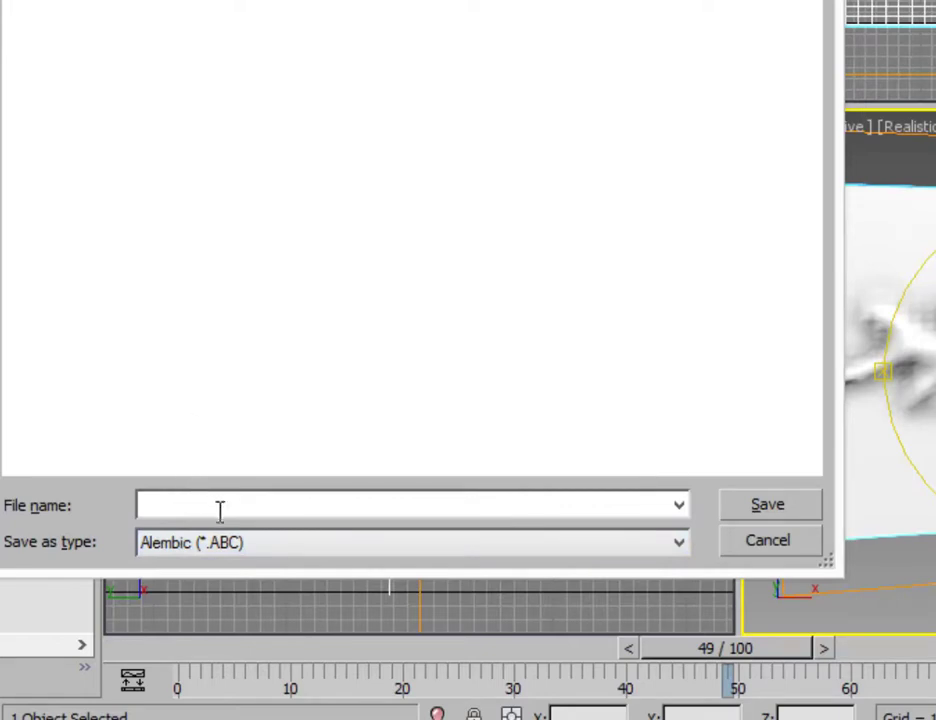
Name the file centipede, save it, and accept the 0–100 cache time range
text(centipede)
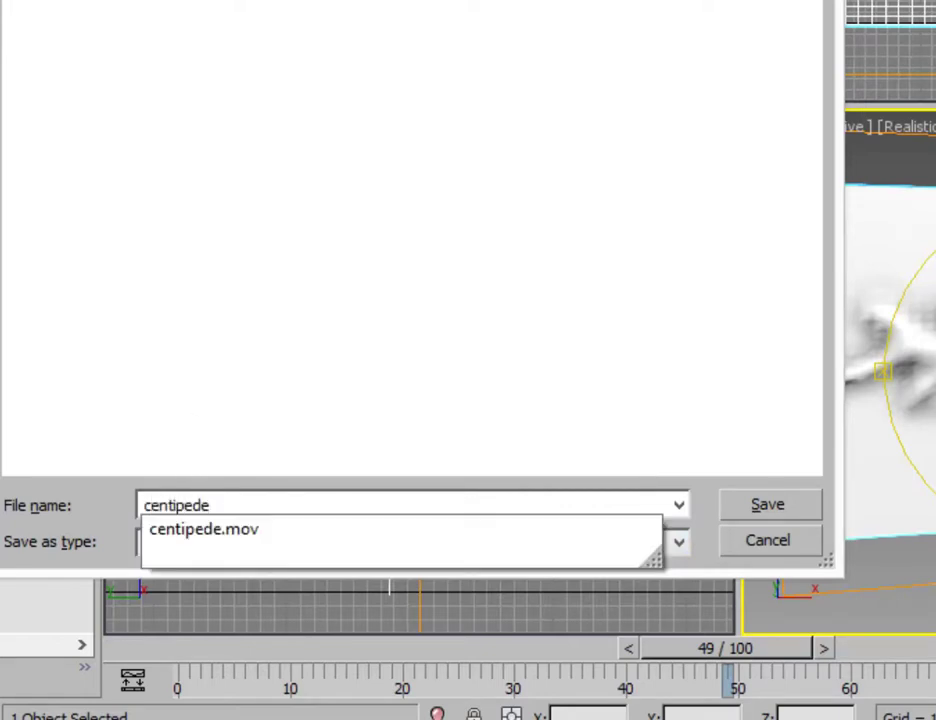
click(192, 237)
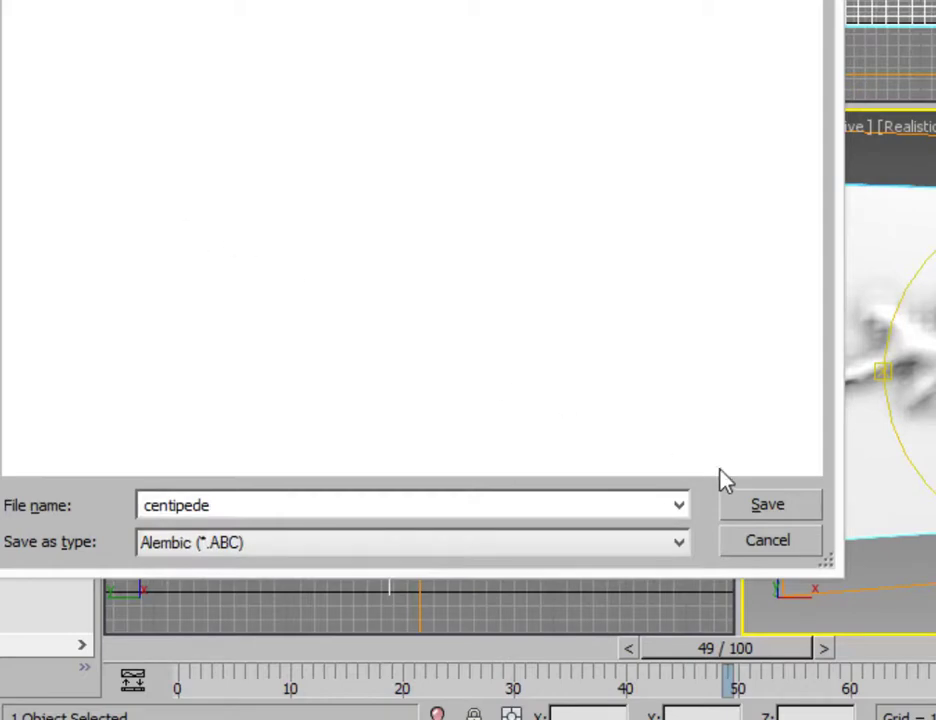
click(746, 514)
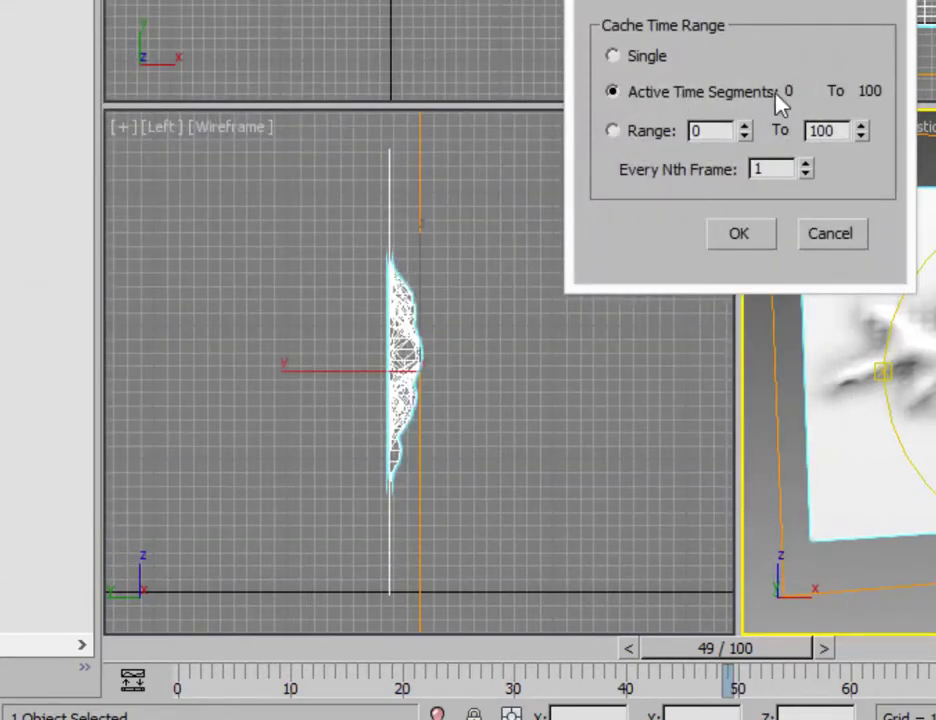
click(740, 234)
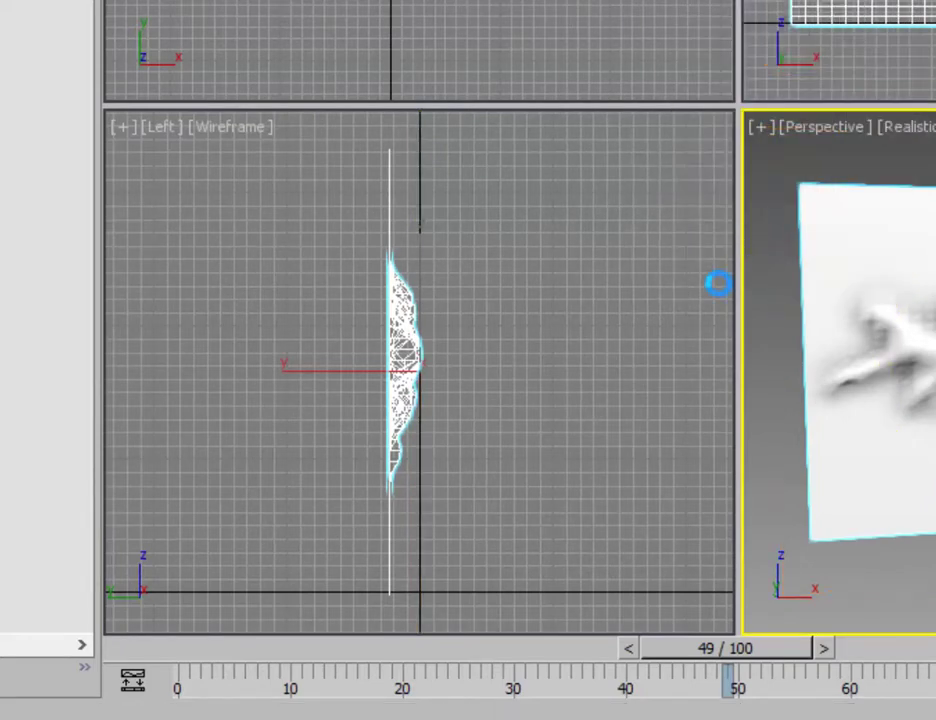
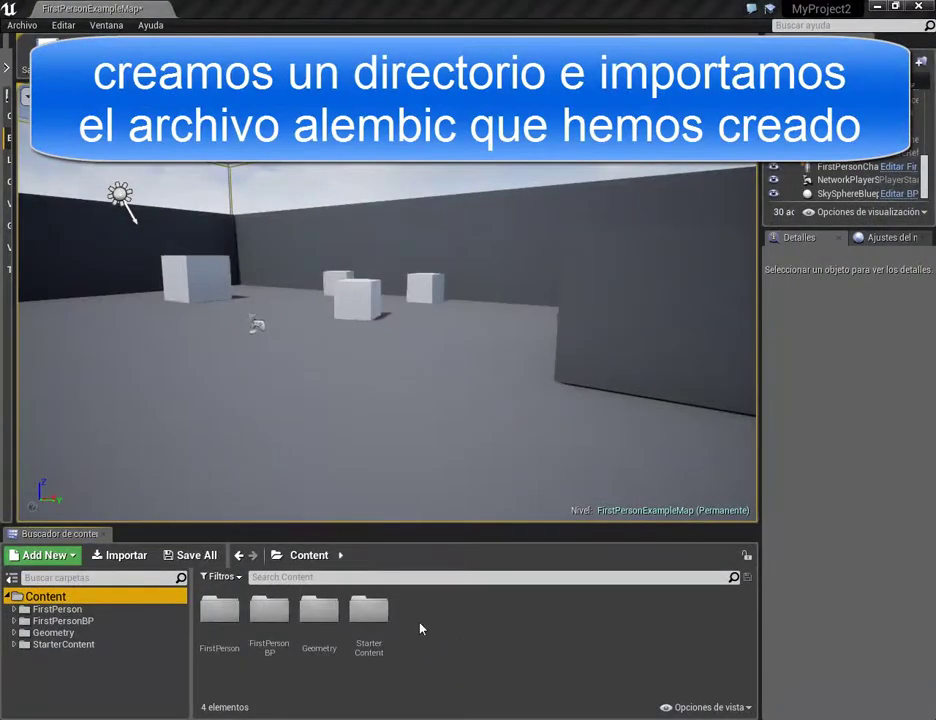
Create a new folder named 'centipede' in the Content Browser and open it
right_click(421, 625)
mouse_move(462, 608)
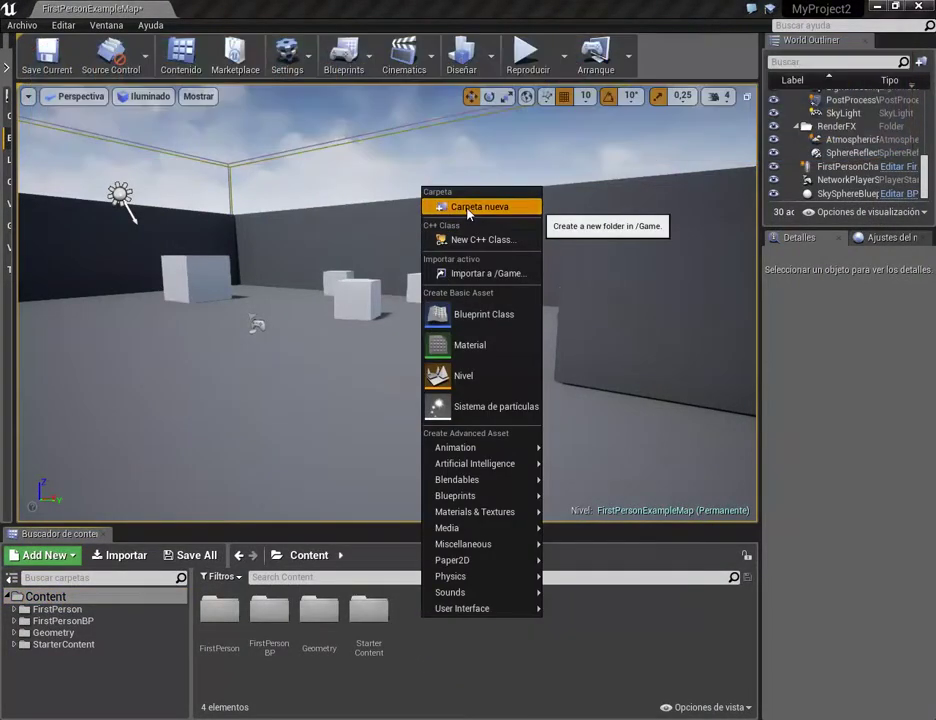
click(468, 207)
text(centipede)
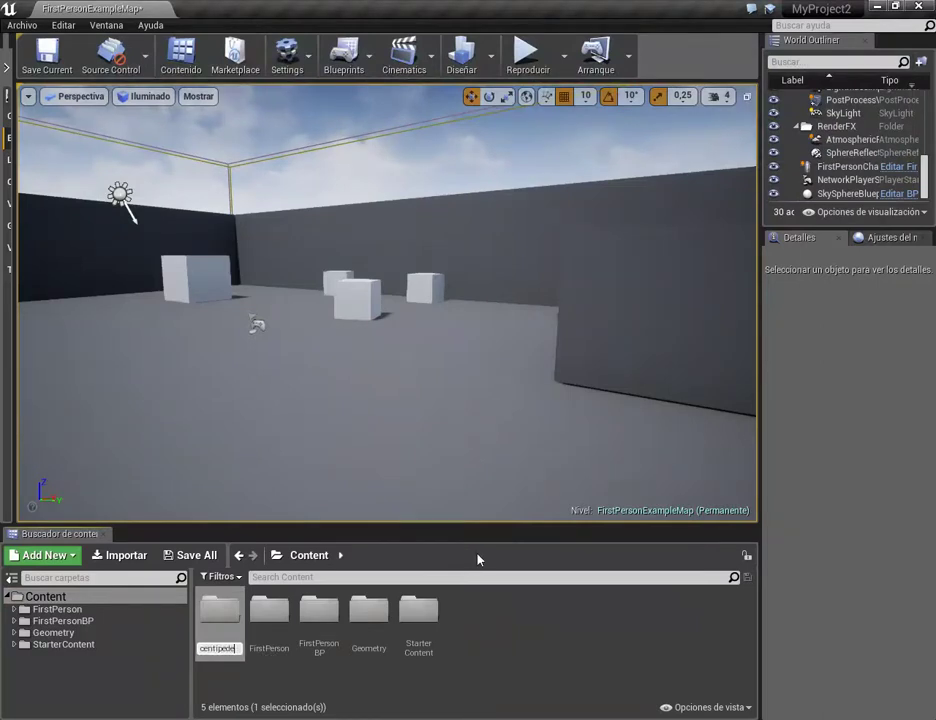
key(Return)
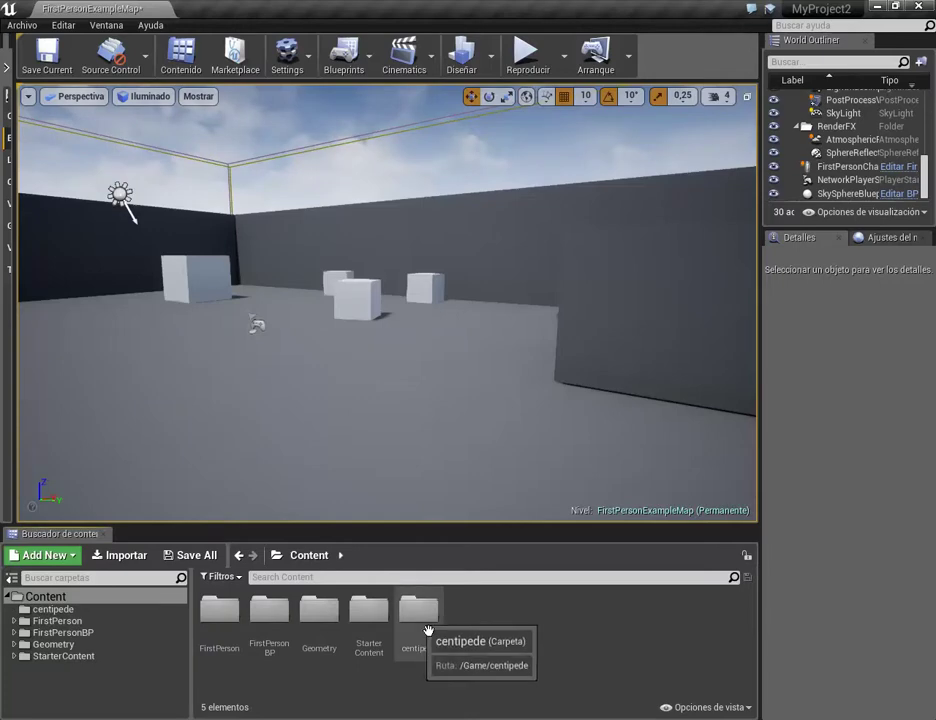
double_click(426, 628)
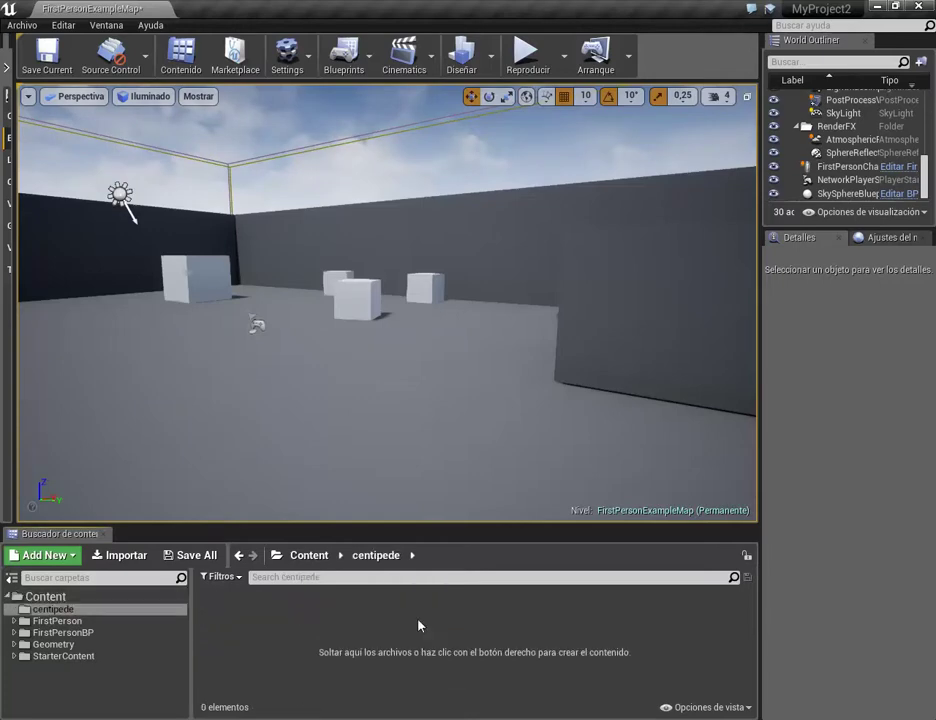
Import D:\centipede\centipede.ABC as Geometry Cache (Experimental) with the Autodesk 3ds Max preset
click(120, 558)
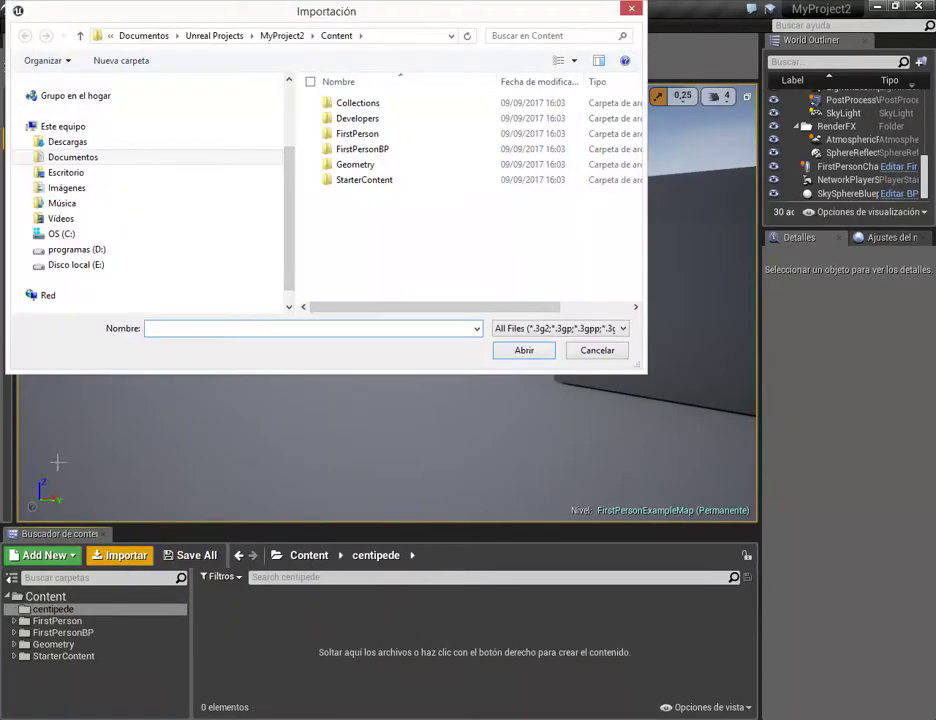
click(28, 249)
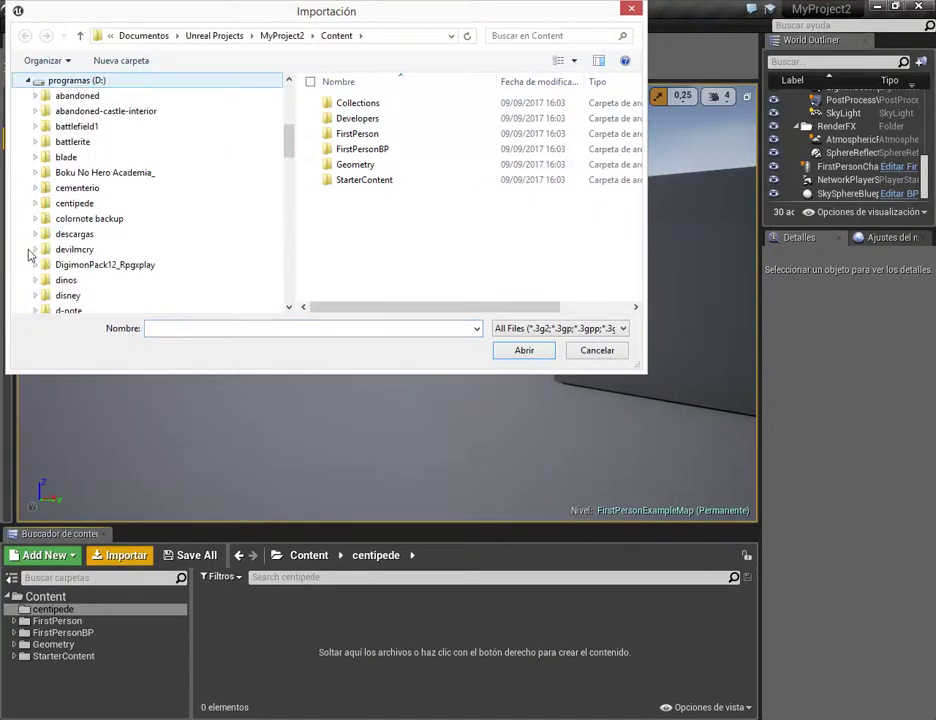
click(100, 207)
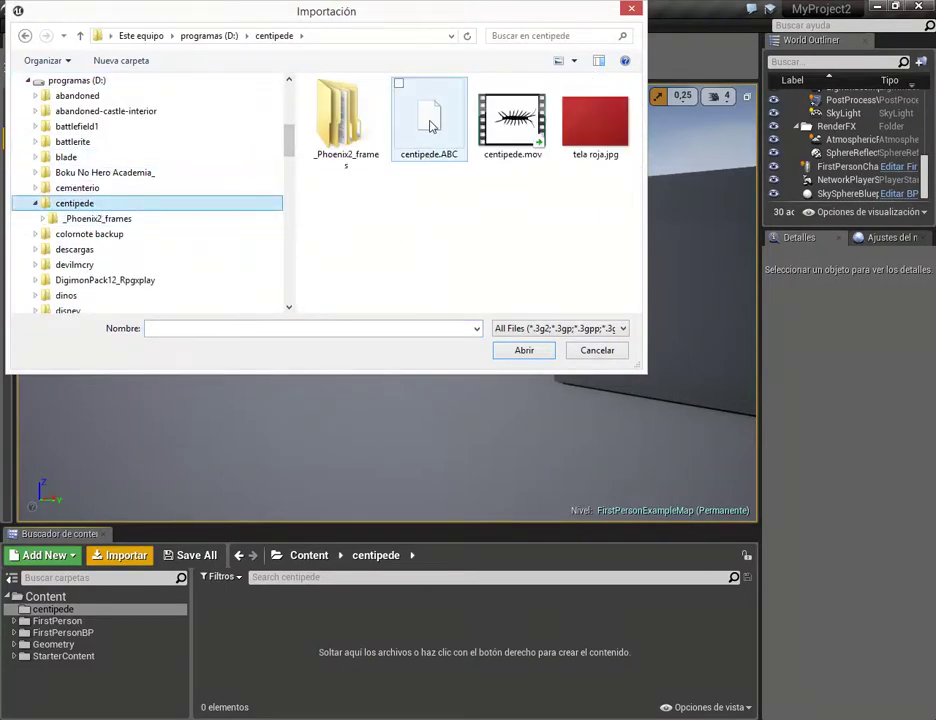
click(431, 125)
click(525, 351)
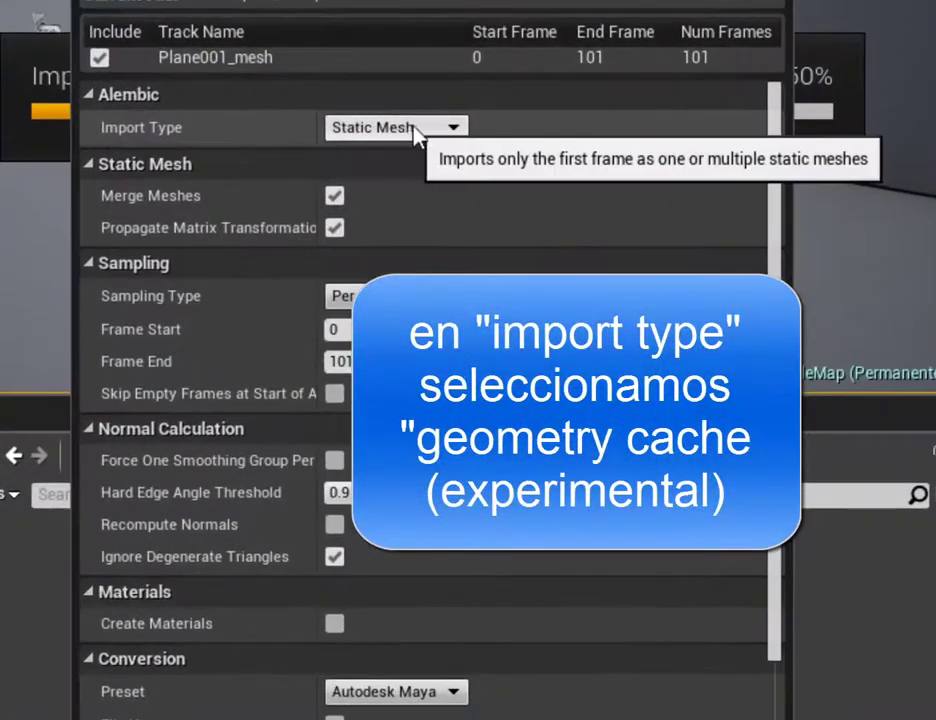
click(416, 133)
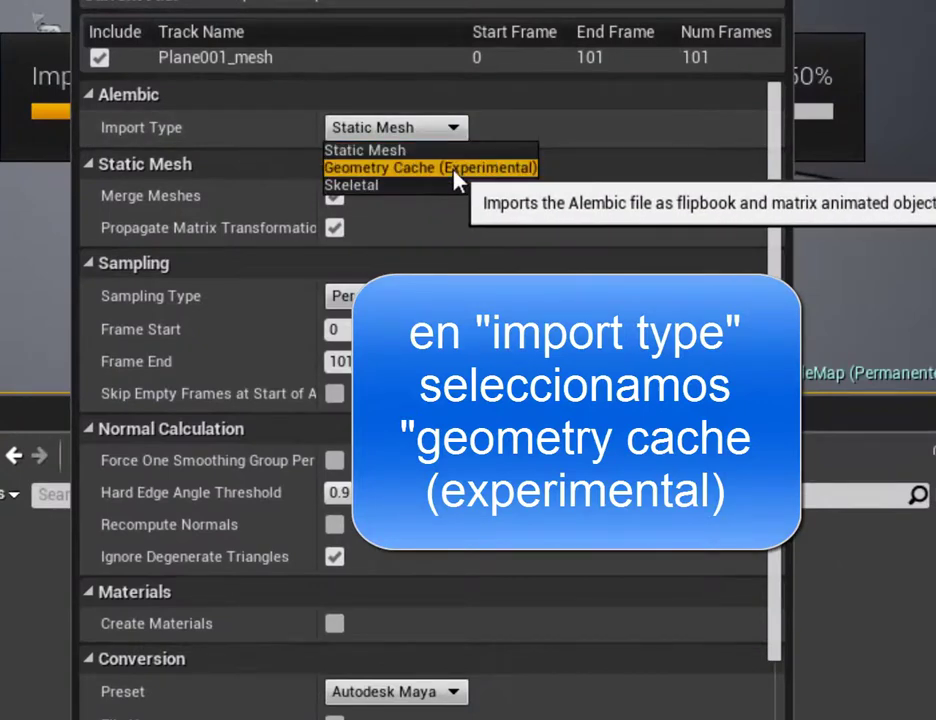
click(453, 168)
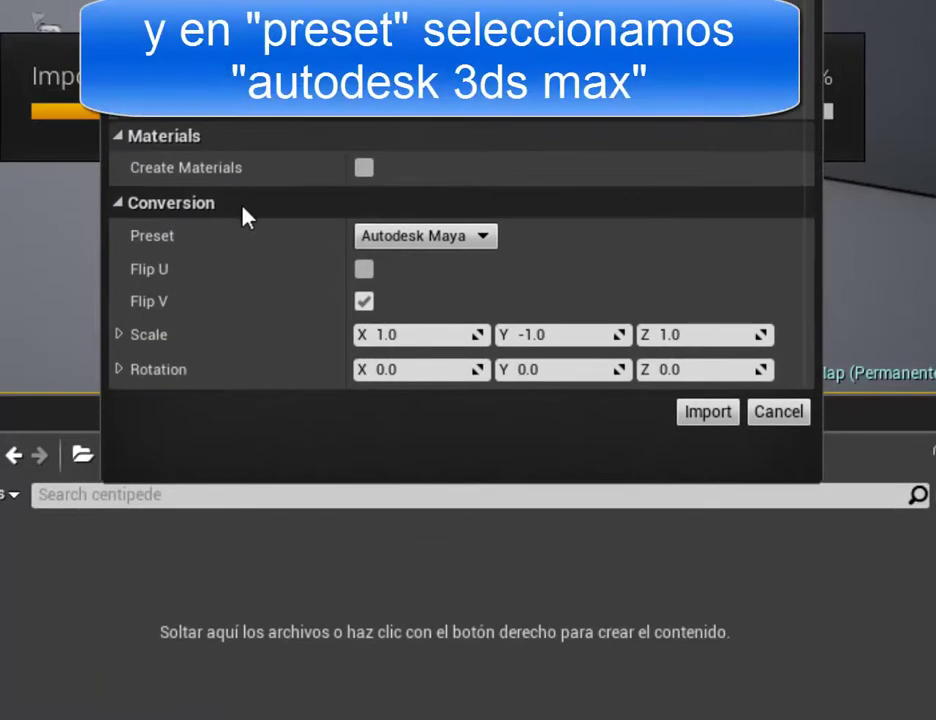
click(455, 240)
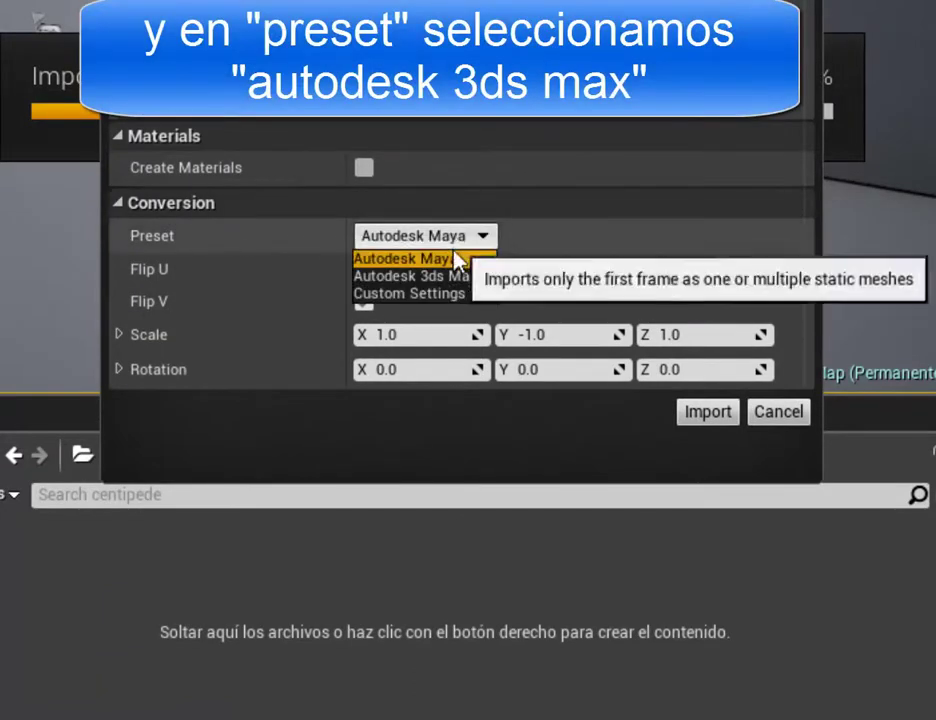
click(415, 276)
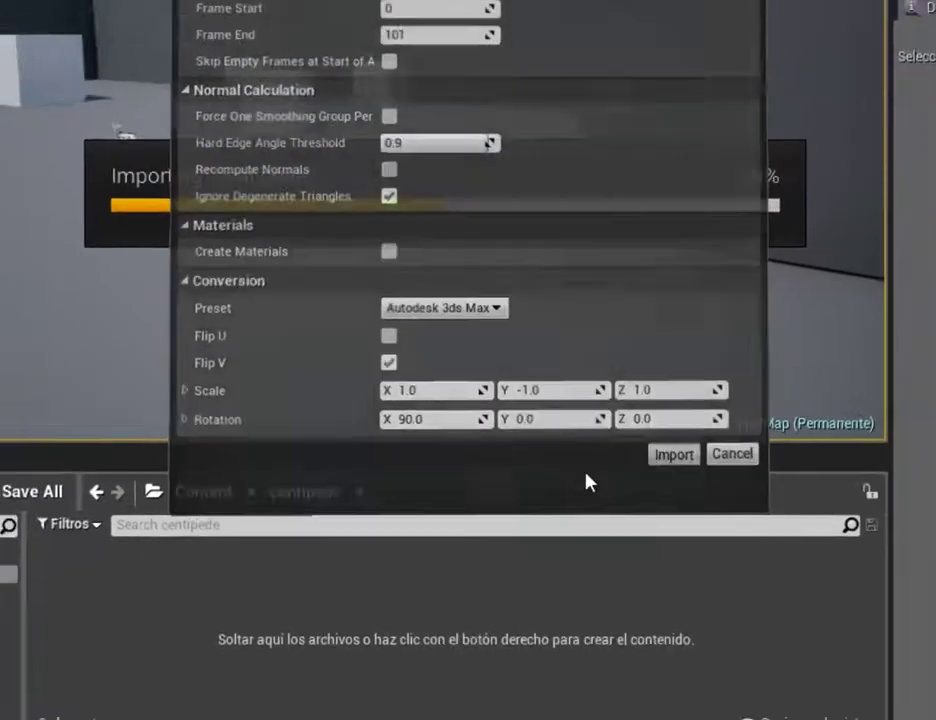
click(707, 411)
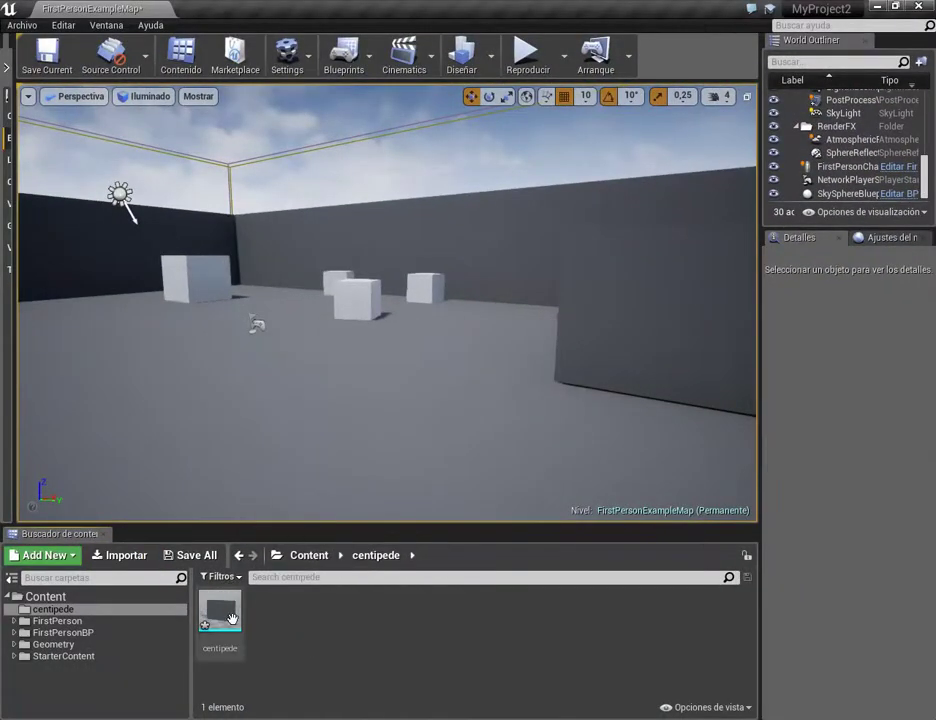
Place the centipede geometry cache in the level and rotate it about 80 degrees
drag(220, 610, 485, 437)
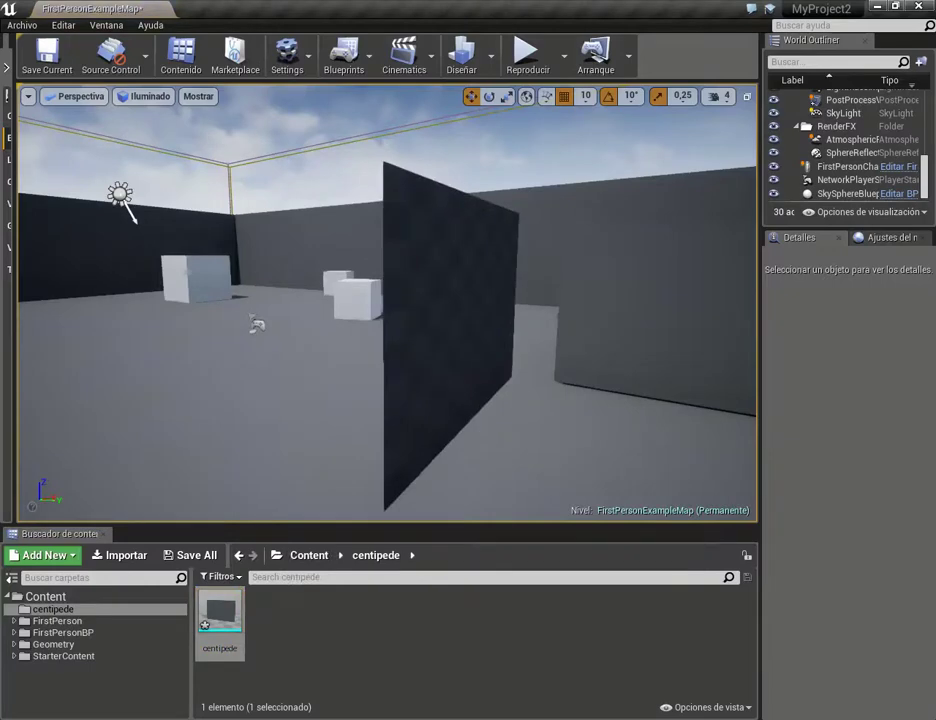
click(489, 97)
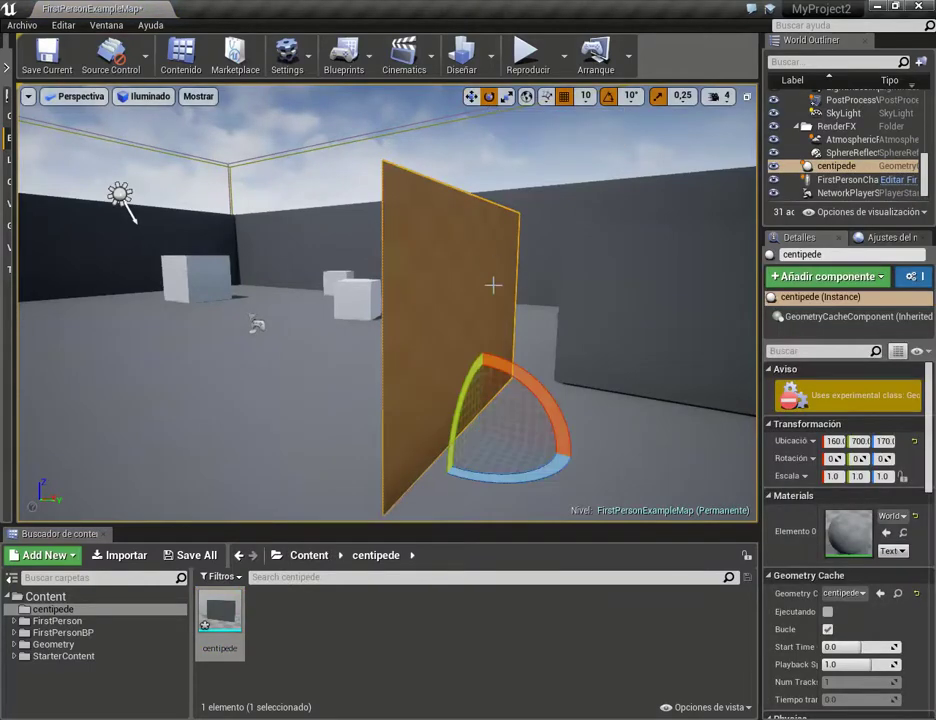
mouse_move(539, 480)
mouse_down()
mouse_move(606, 470)
mouse_move(570, 491)
mouse_up()
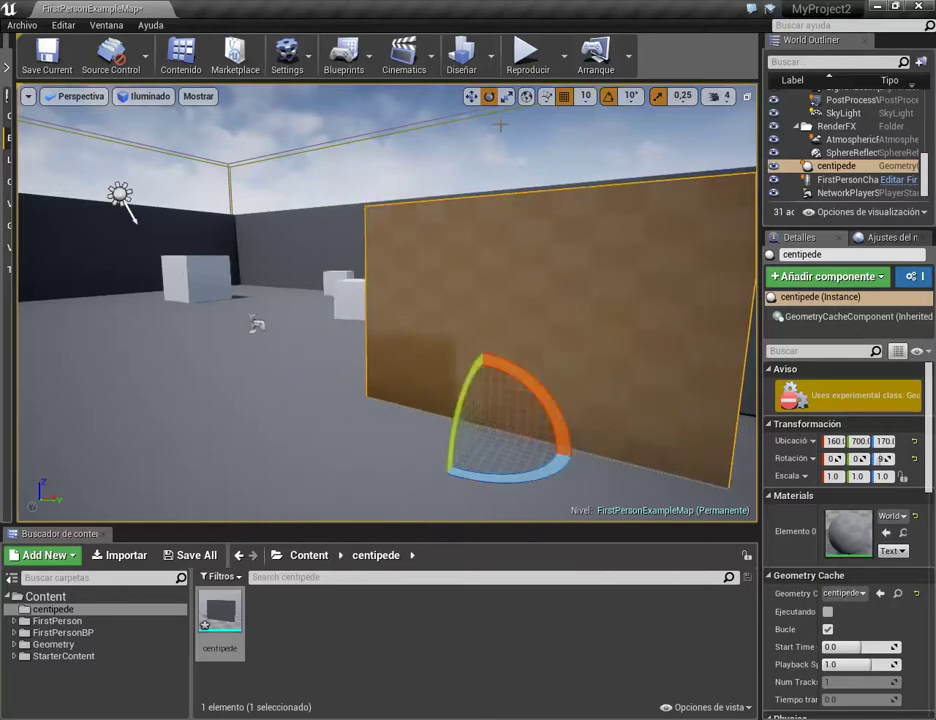
Move the centipede to X 420 and along Y to the large box's far corner
click(471, 96)
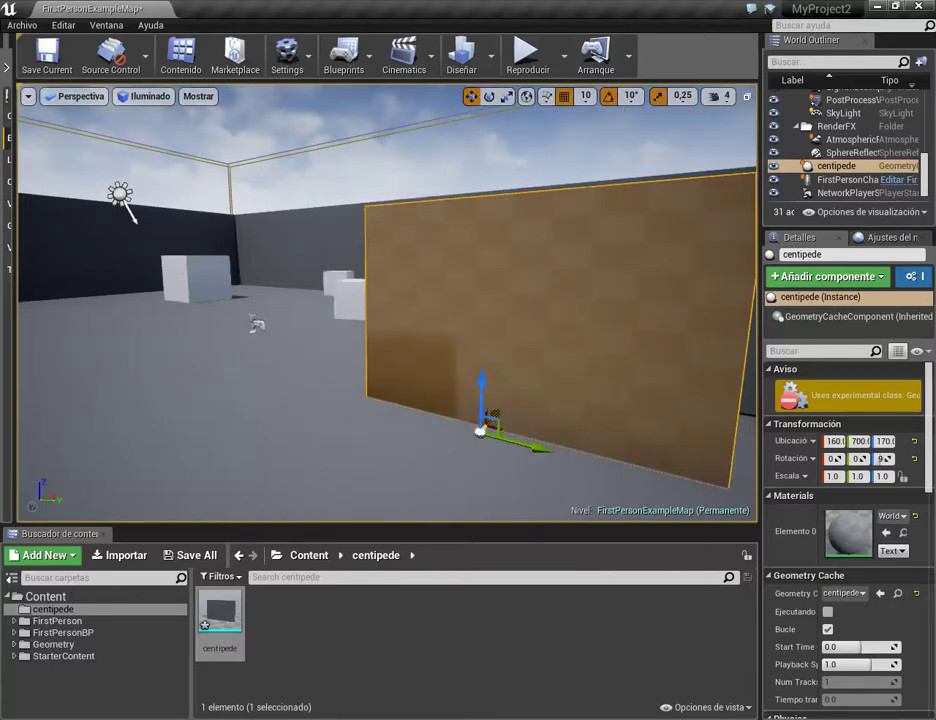
drag(506, 420, 530, 394)
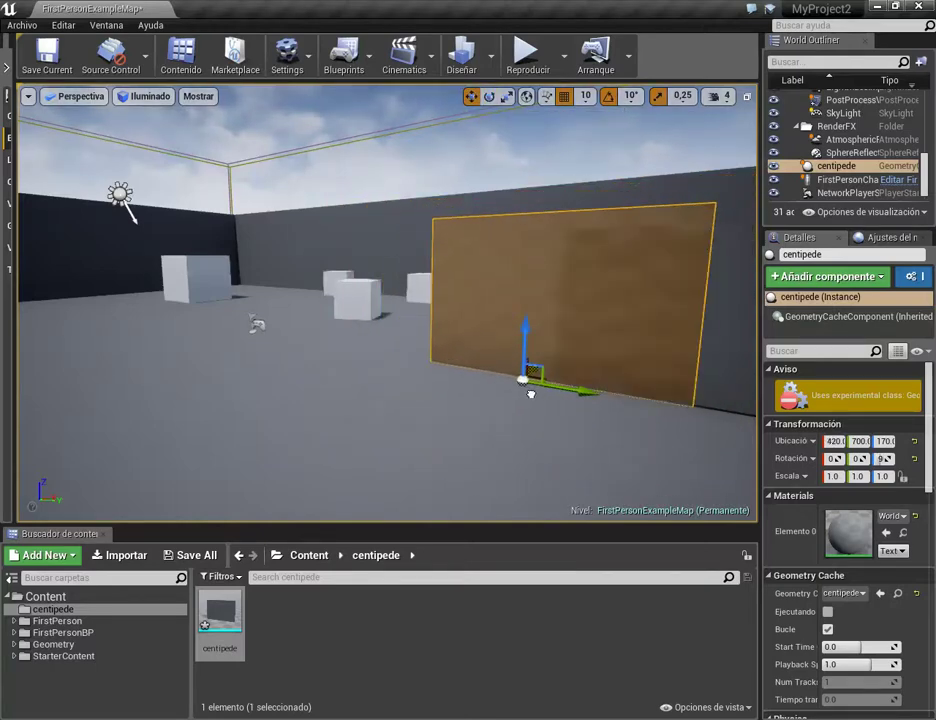
drag(594, 399, 625, 400)
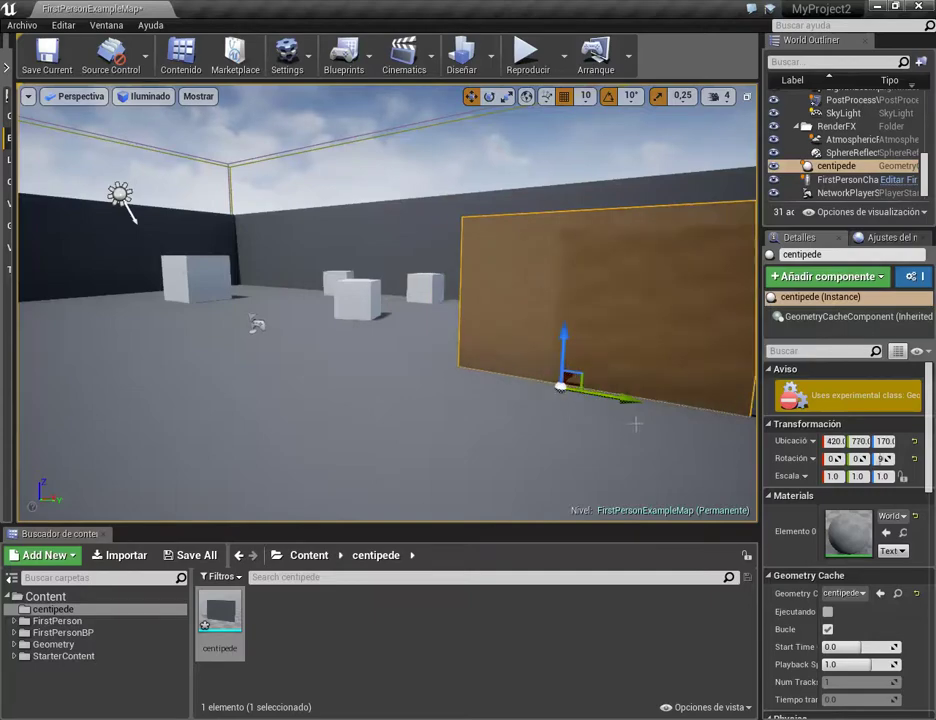
mouse_move(625, 400)
right_down()
mouse_move(560, 380)
mouse_move(620, 380)
mouse_move(600, 330)
mouse_move(671, 409)
right_up()
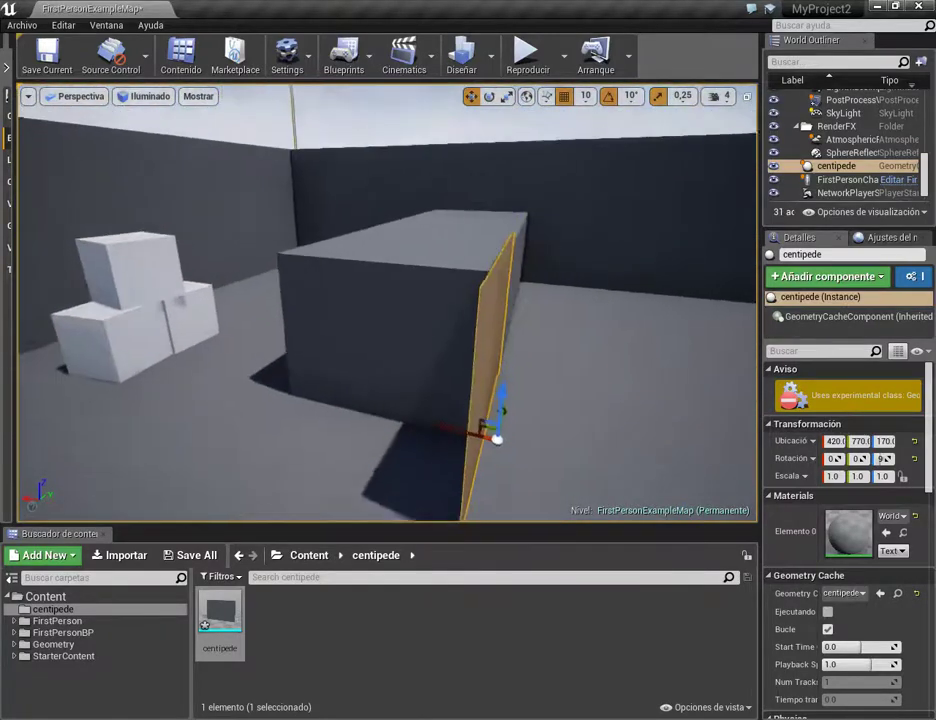
drag(507, 409, 507, 385)
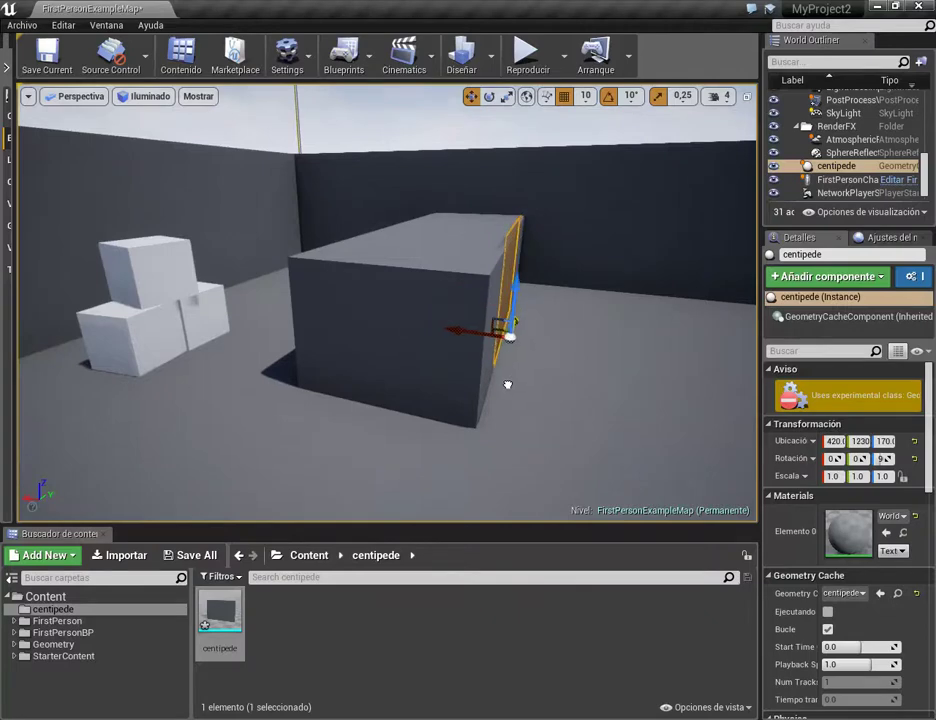
right_drag(400, 300, 380, 310)
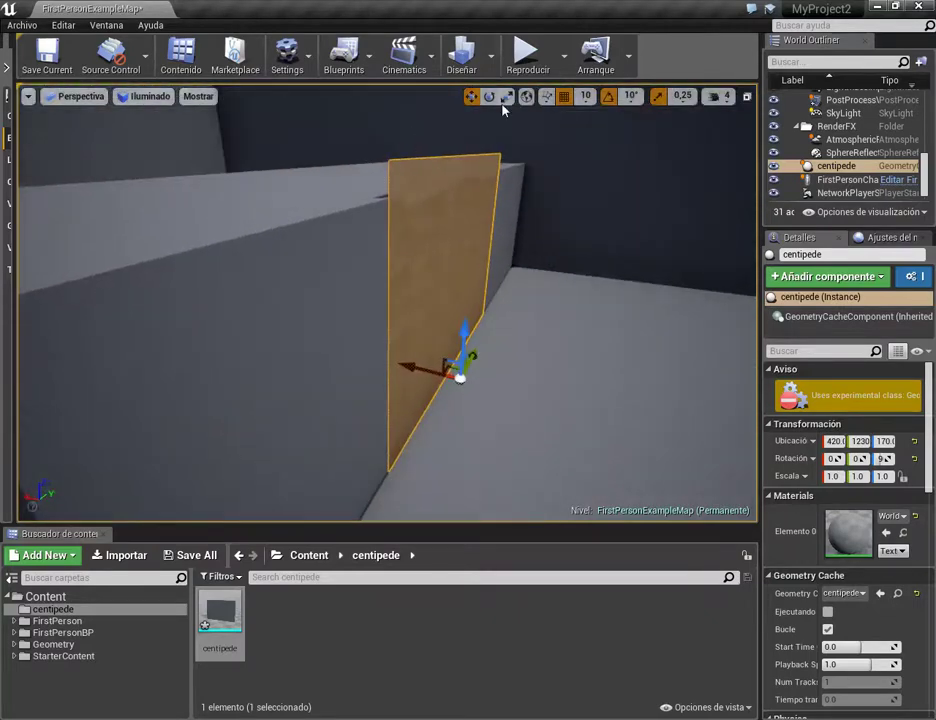
Scale the centipede to 0.75 and raise it to Z 190
key(r)
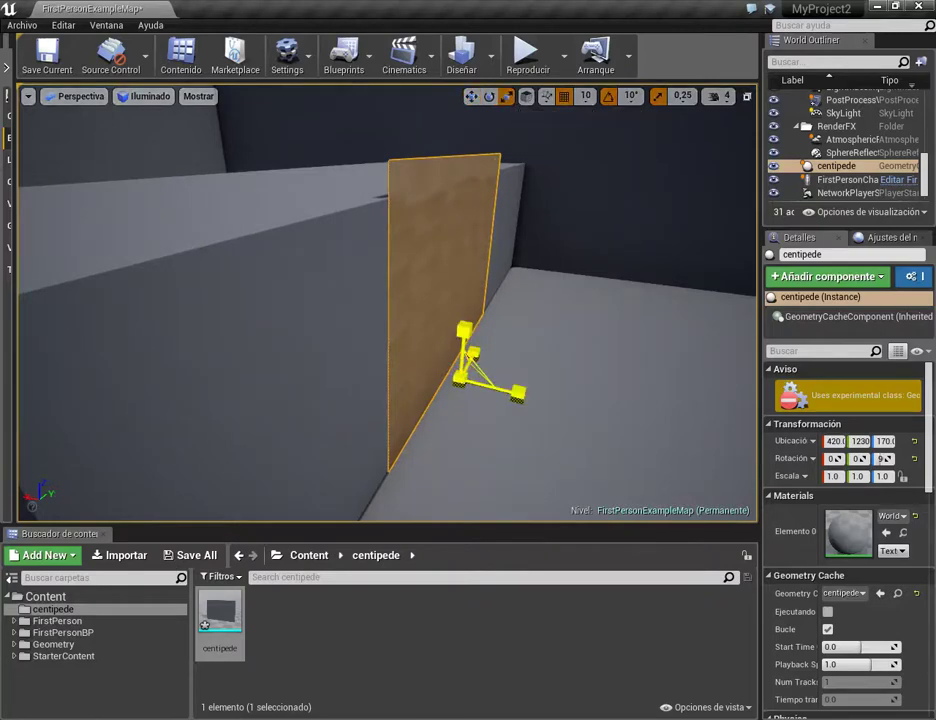
drag(468, 385, 455, 400)
key(w)
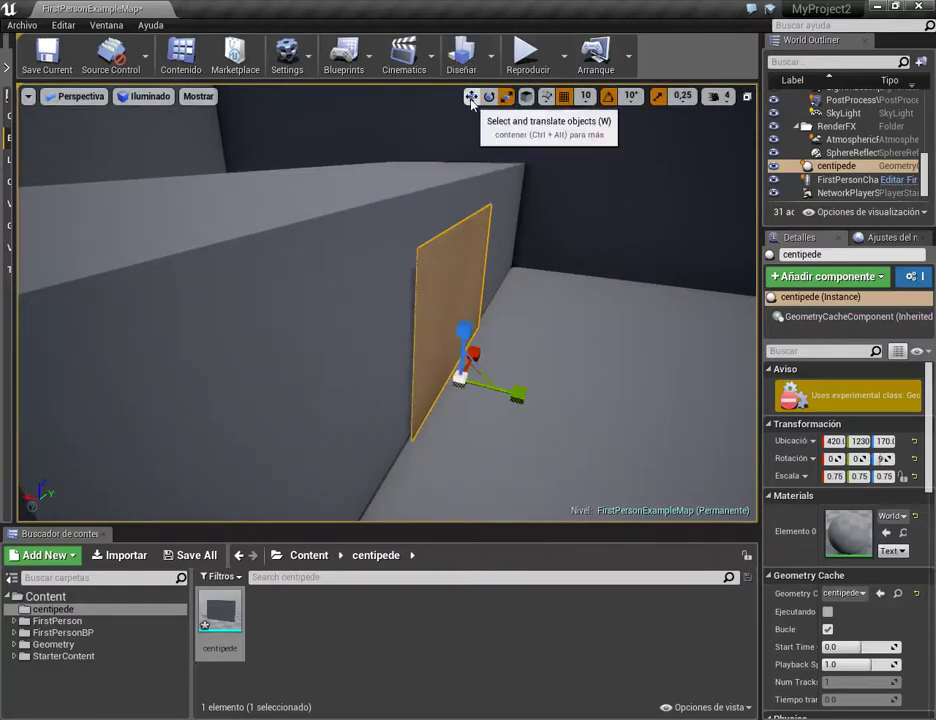
drag(465, 332, 470, 323)
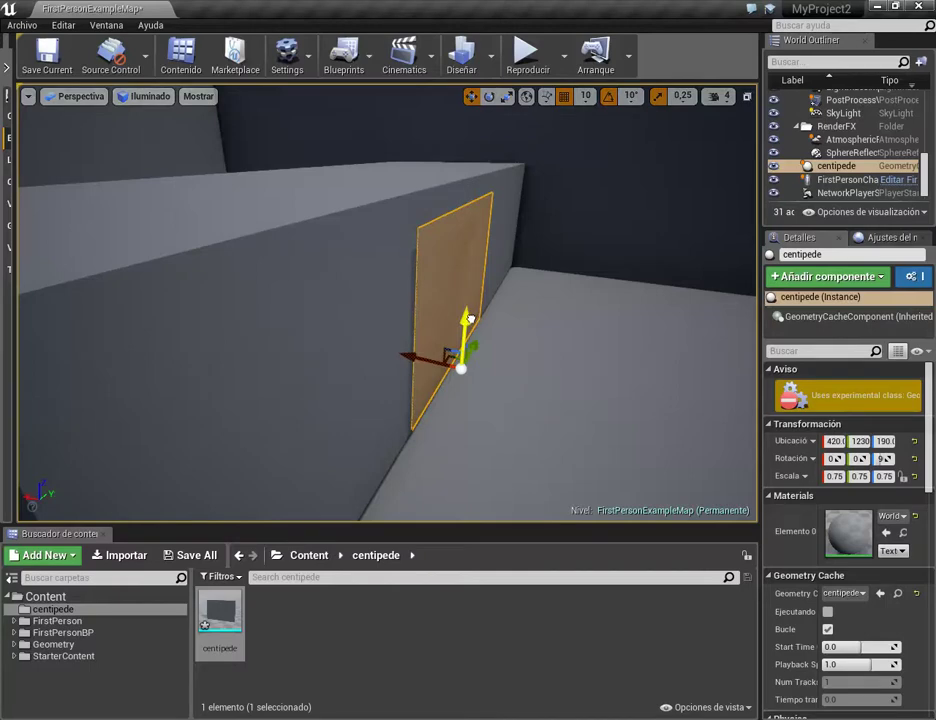
mouse_move(460, 370)
right_down()
mouse_move(435, 256)
mouse_move(634, 359)
right_up()
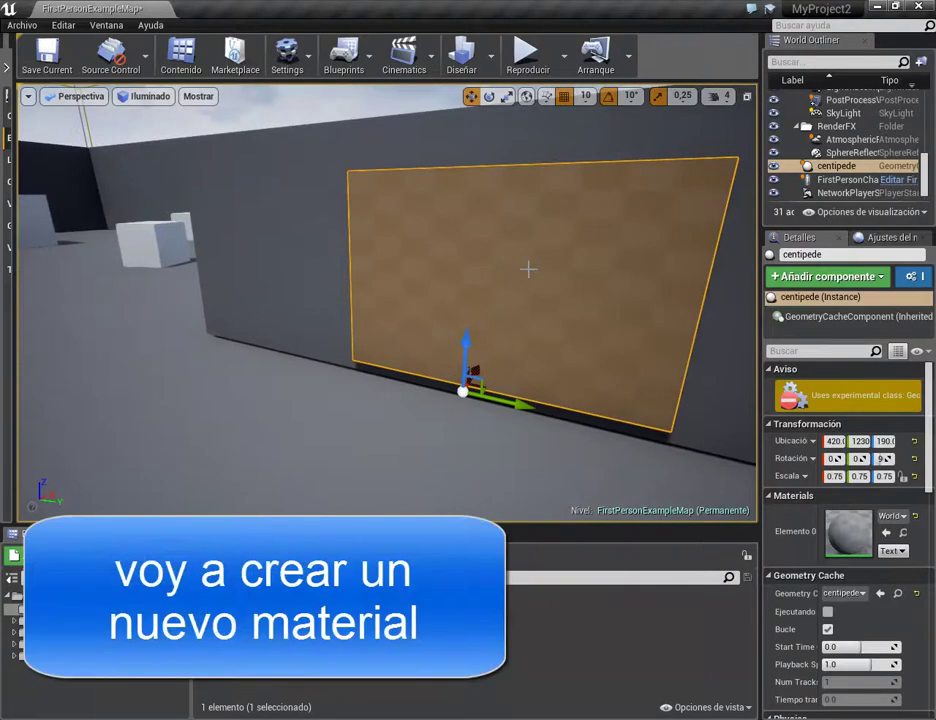
Create a new material named 'tela' in the centipede folder and open it
right_click(318, 625)
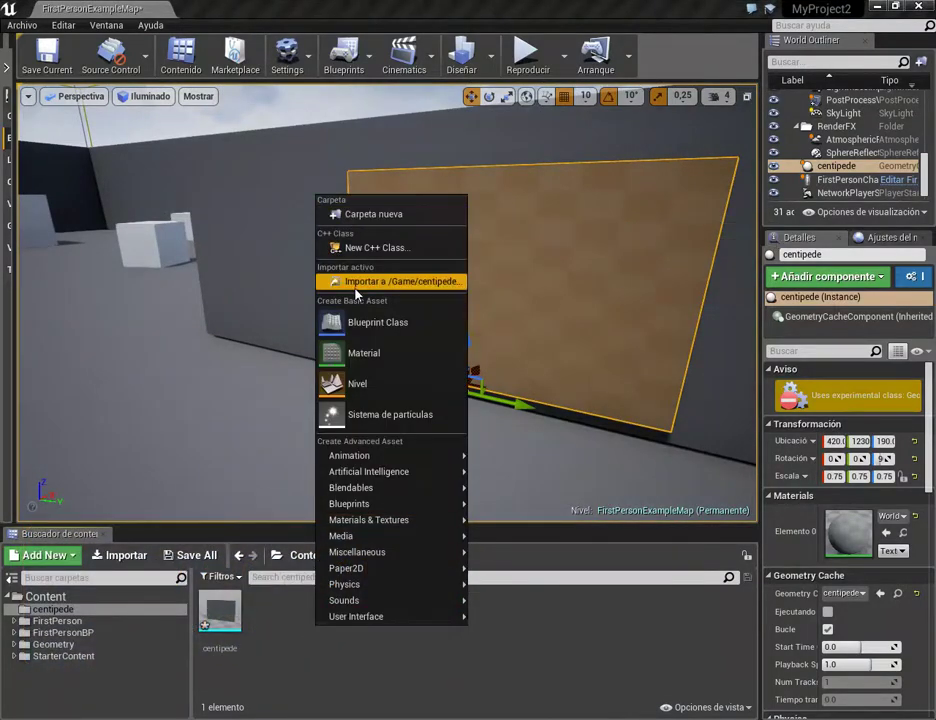
click(369, 355)
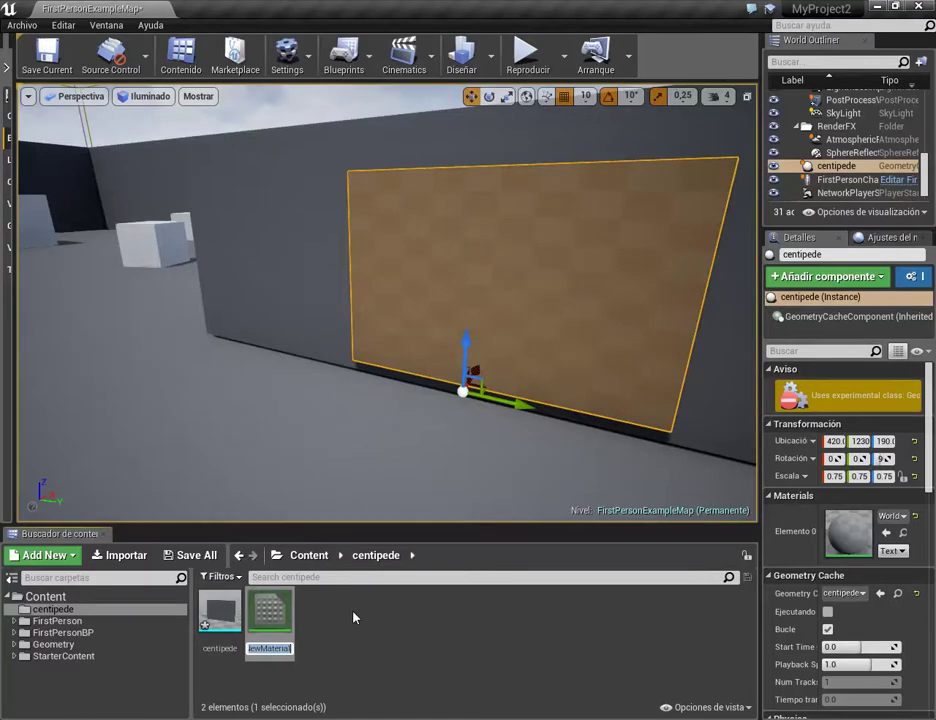
text(tela)
key(Return)
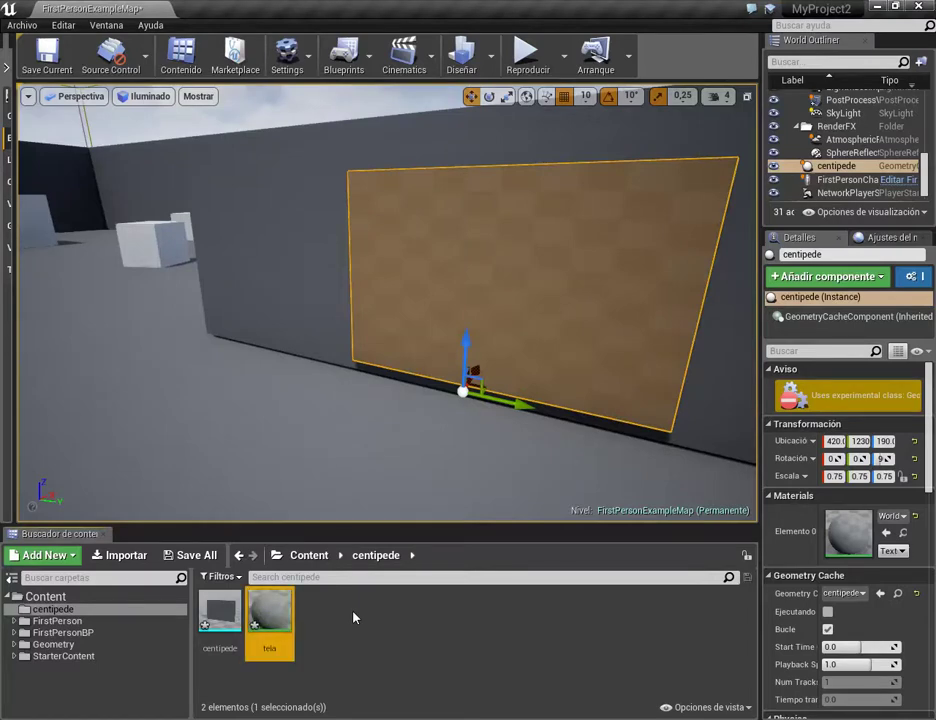
double_click(269, 618)
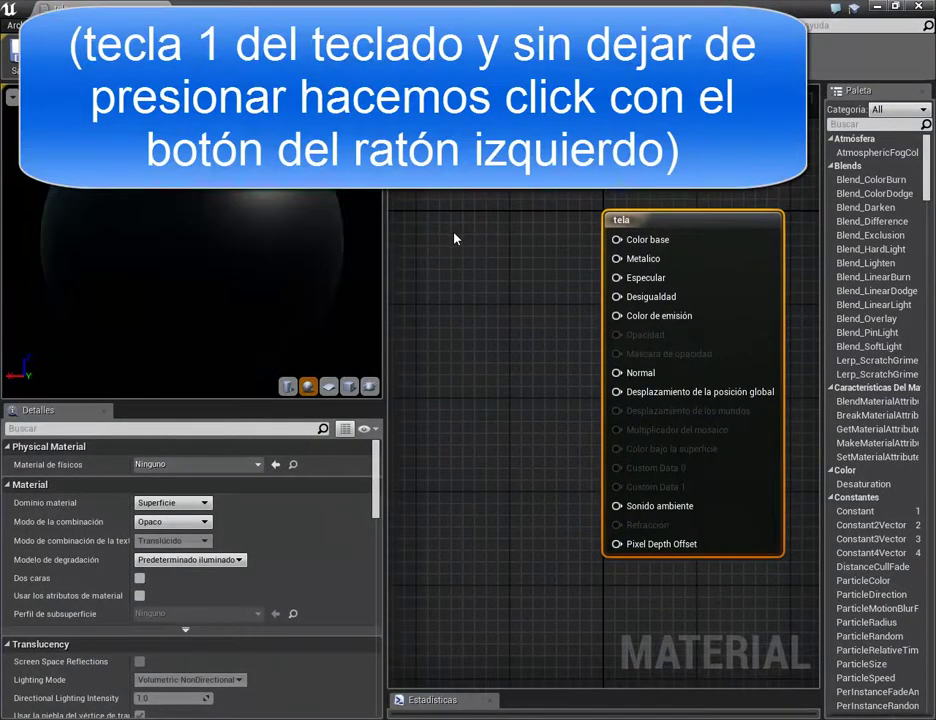
Feed a constant of 18.27 into tela's base colour, make it two-sided, and apply
click(450, 258)
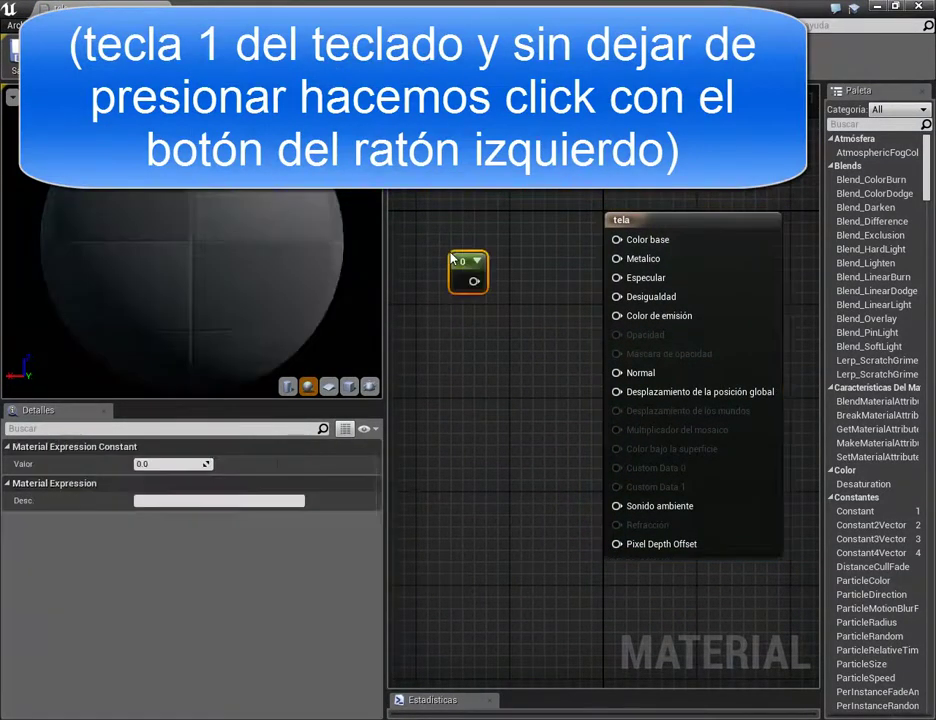
mouse_move(474, 281)
mouse_down()
mouse_move(555, 278)
mouse_move(617, 240)
mouse_up()
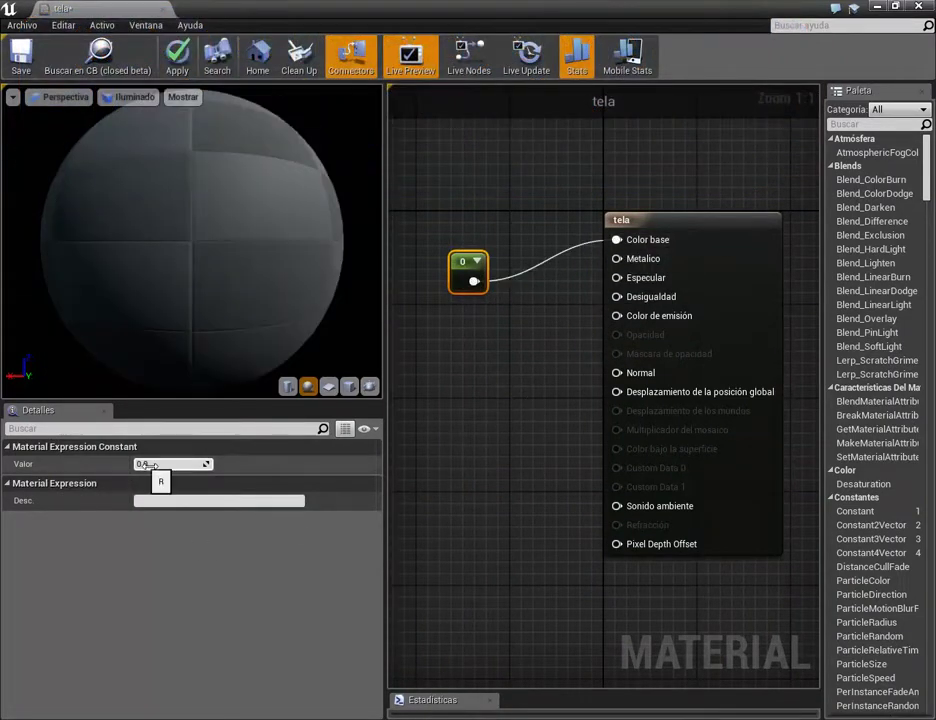
mouse_move(150, 464)
mouse_down()
mouse_move(200, 464)
mouse_move(160, 464)
mouse_up()
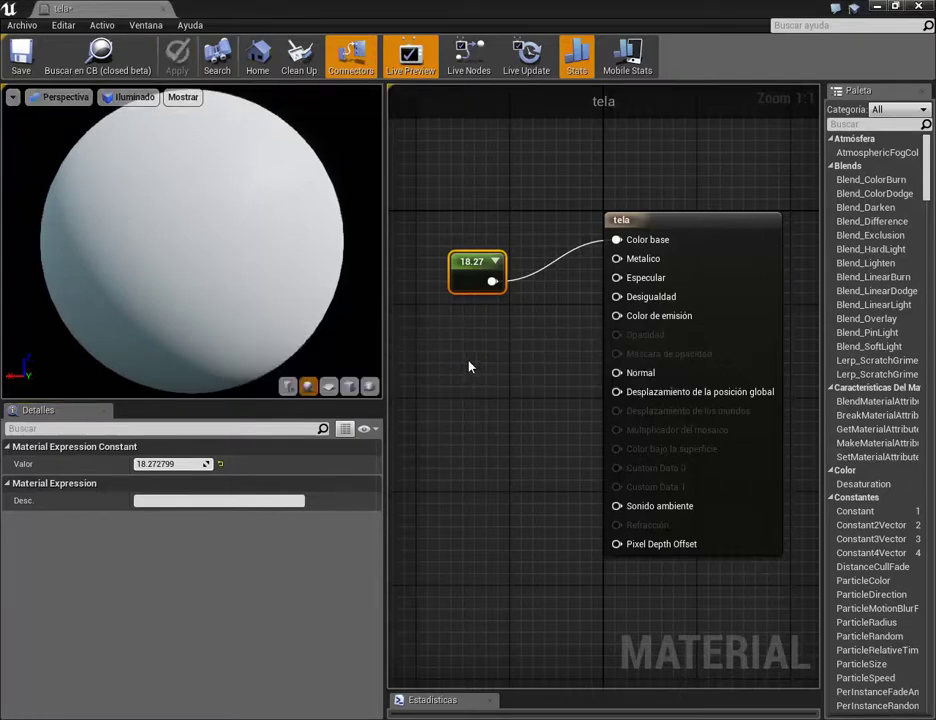
click(664, 221)
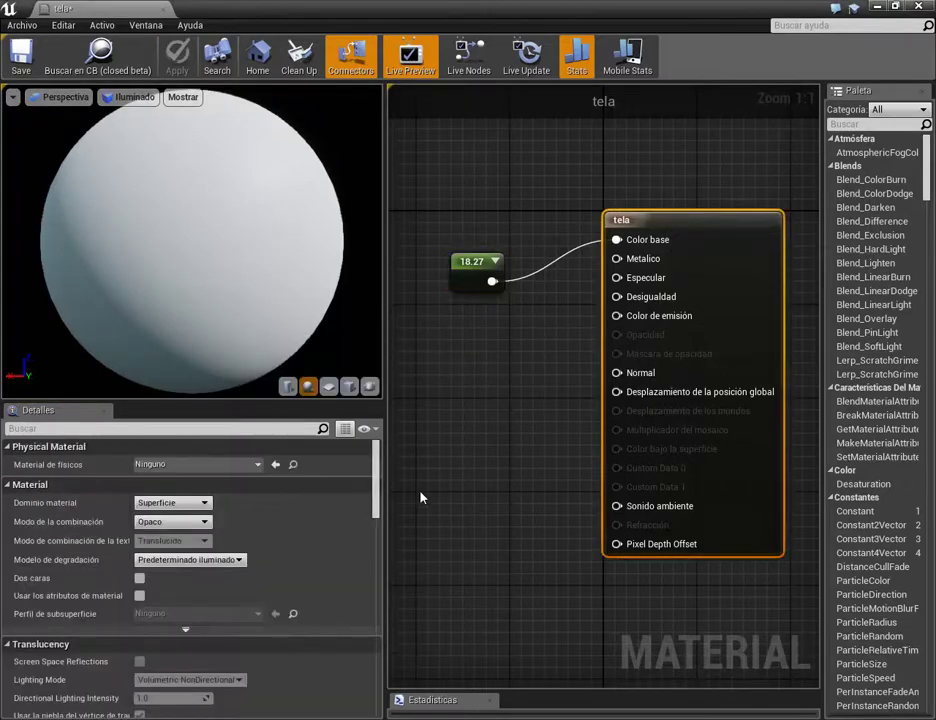
click(140, 578)
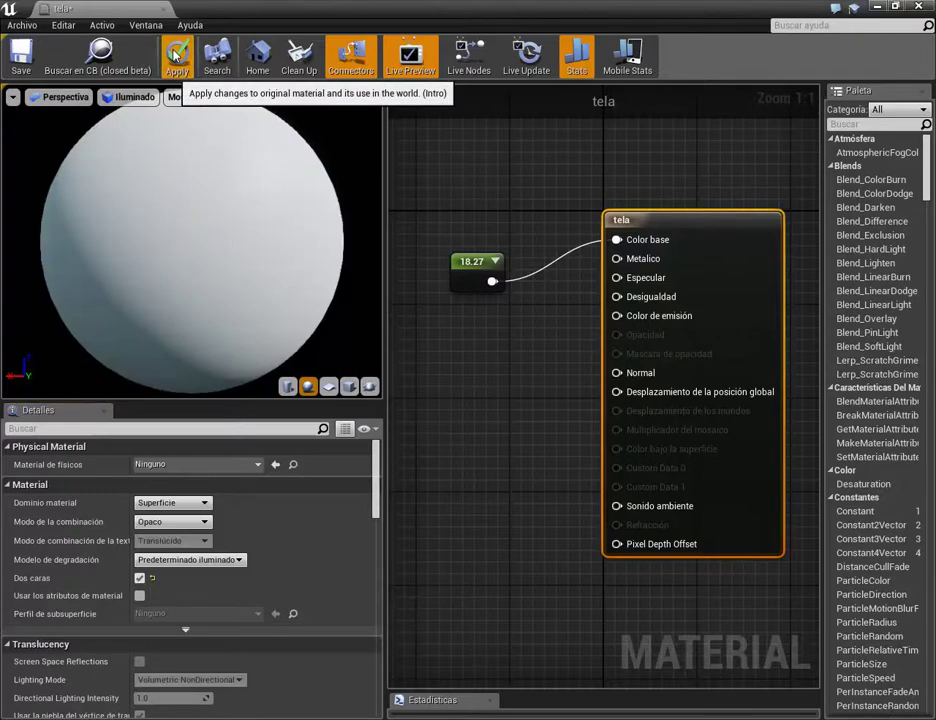
click(186, 76)
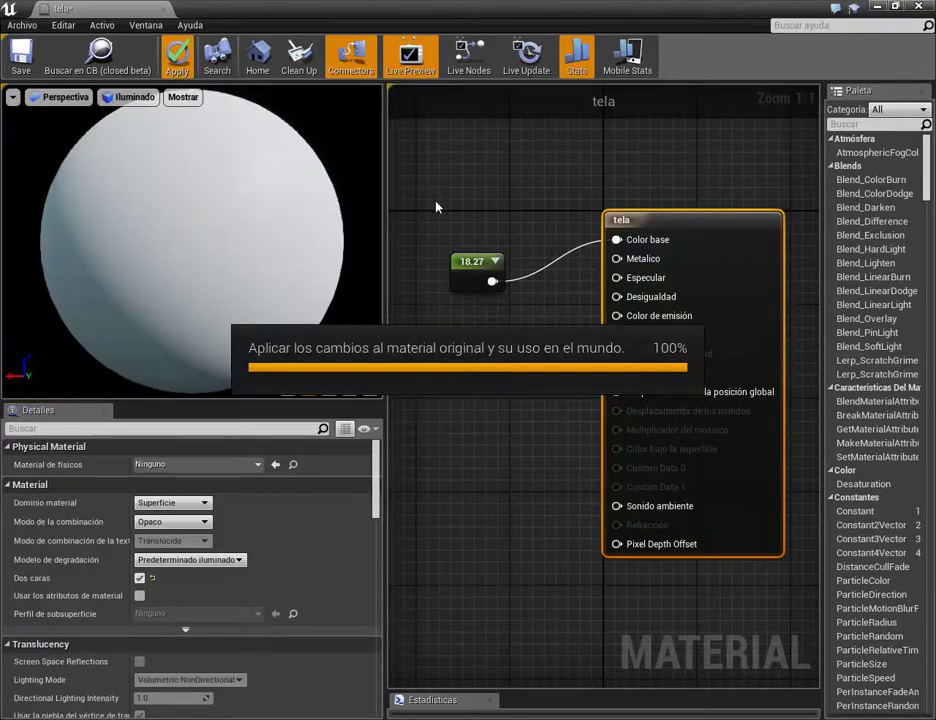
click(920, 7)
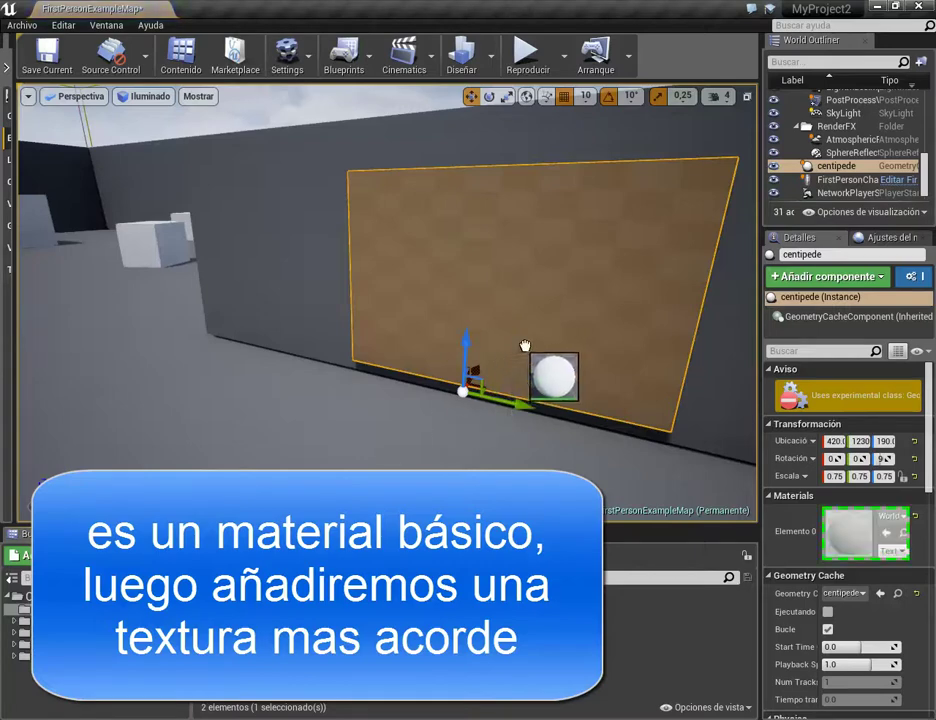
Assign the tela material to the centipede plane and enable Ejecutando under Geometry Cache
drag(269, 612, 553, 376)
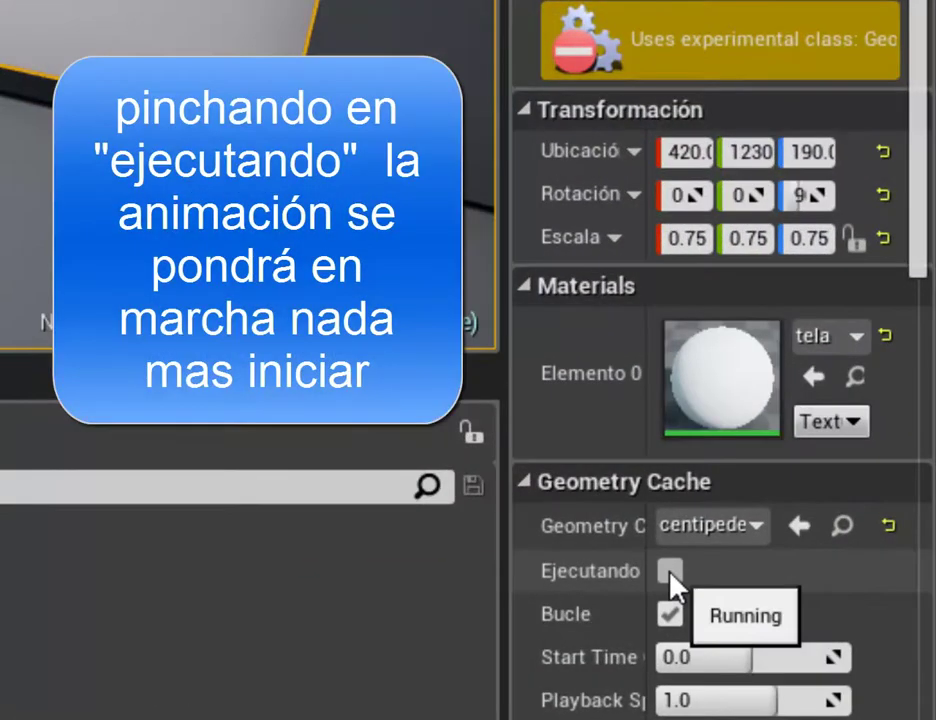
click(670, 575)
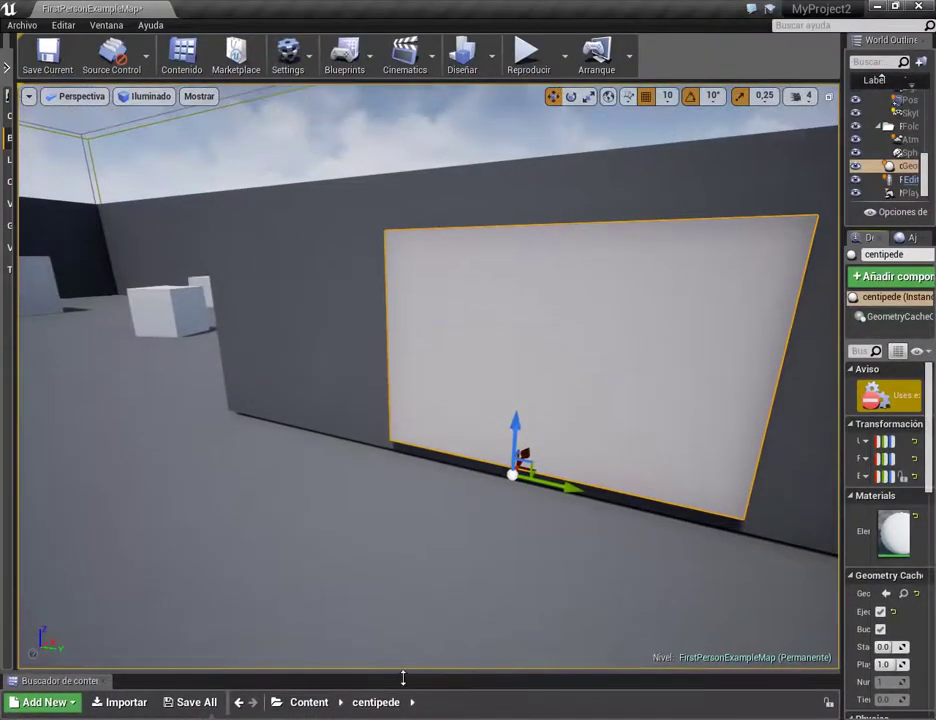
click(528, 56)
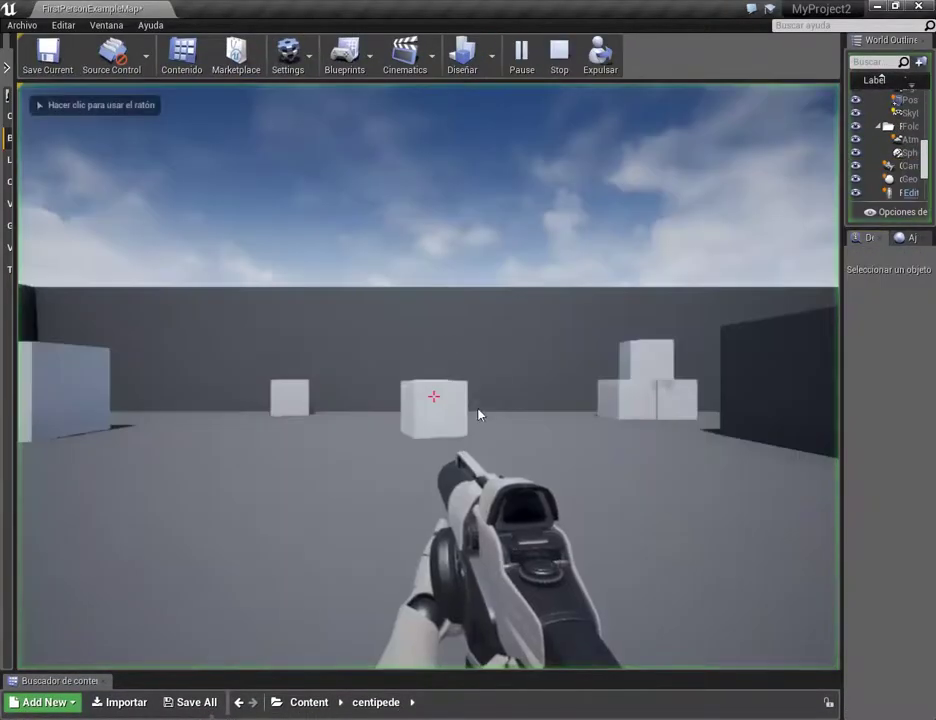
click(478, 414)
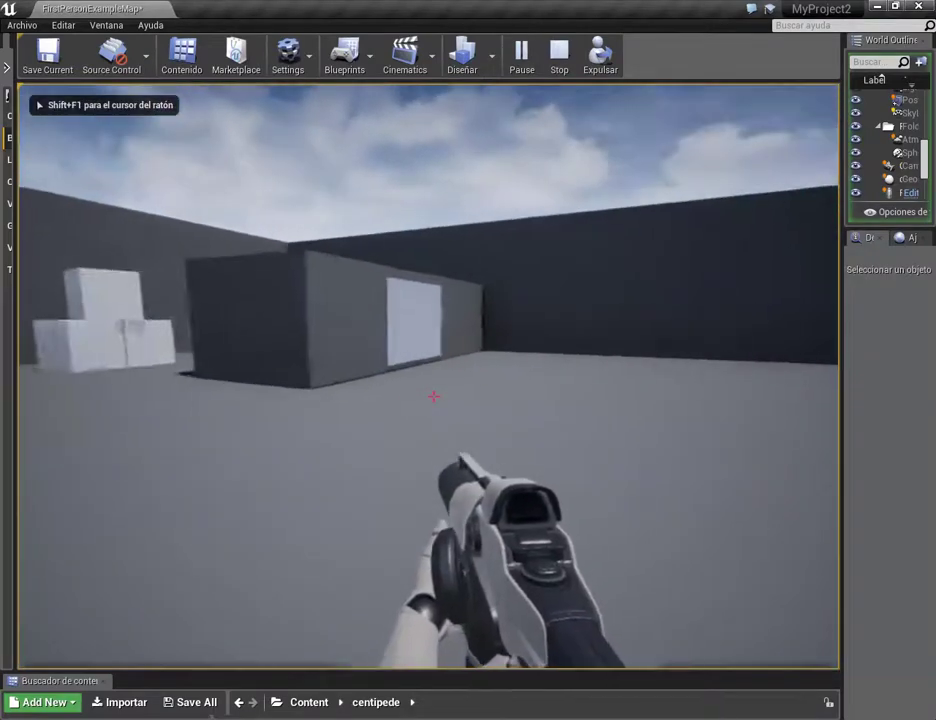
key(w)
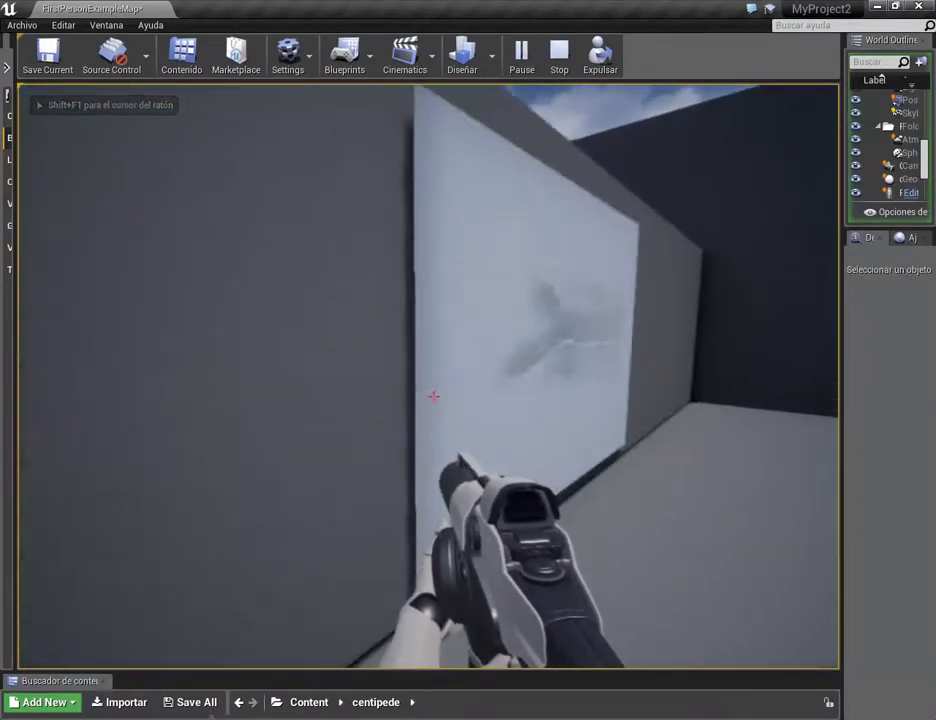
click(434, 396)
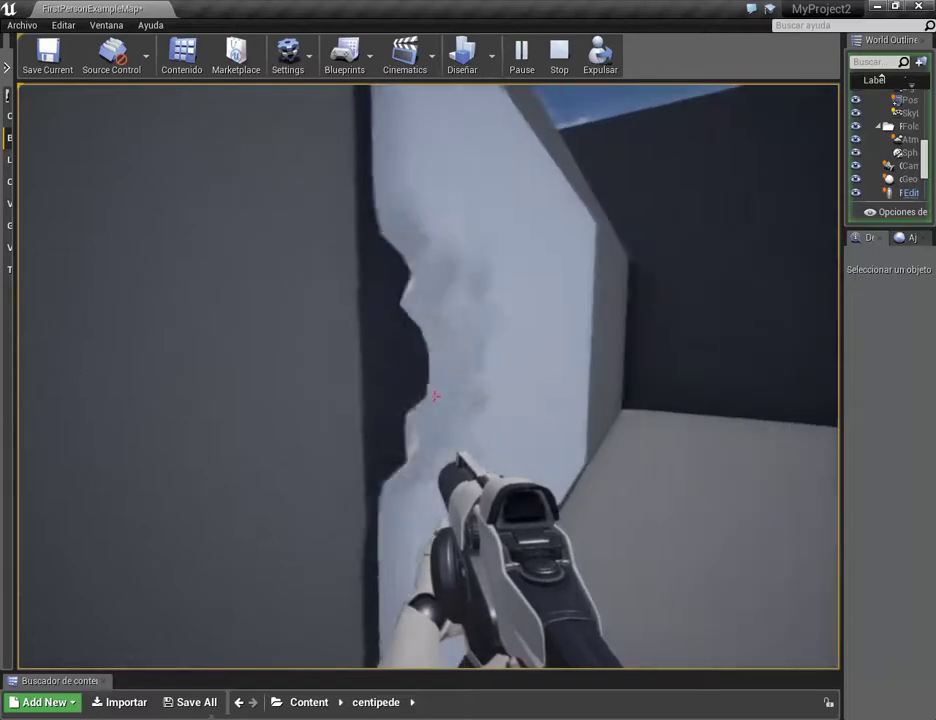
key(s)
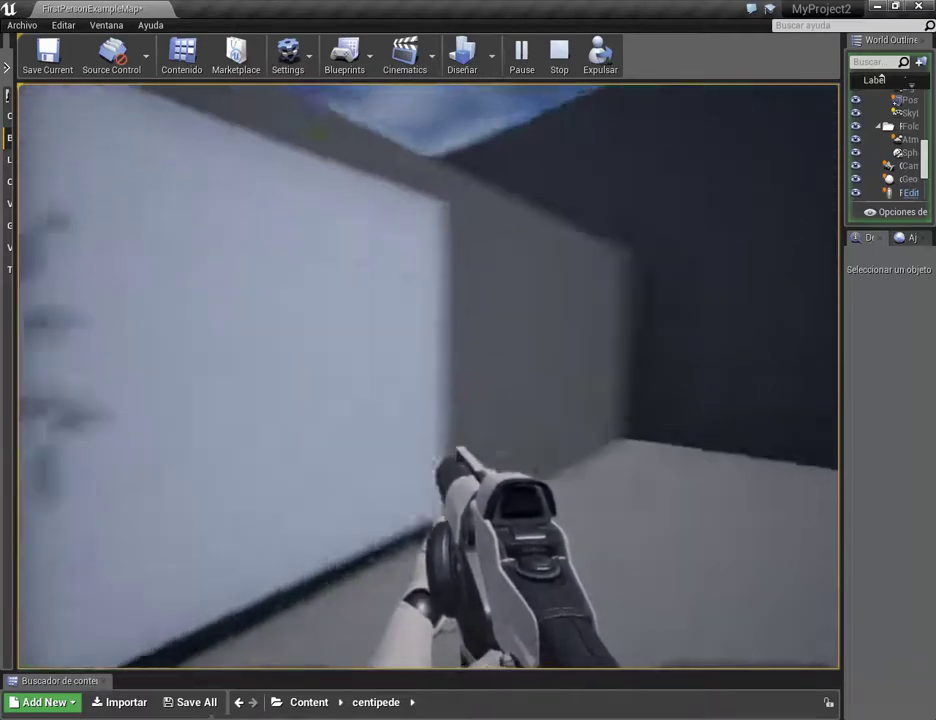
click(433, 396)
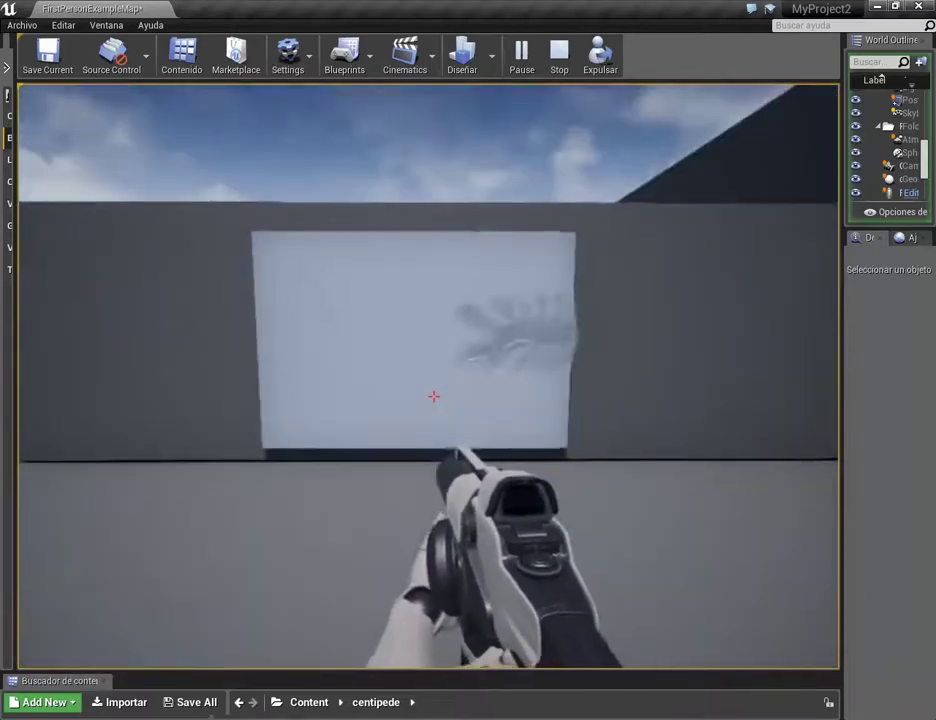
key(Escape)
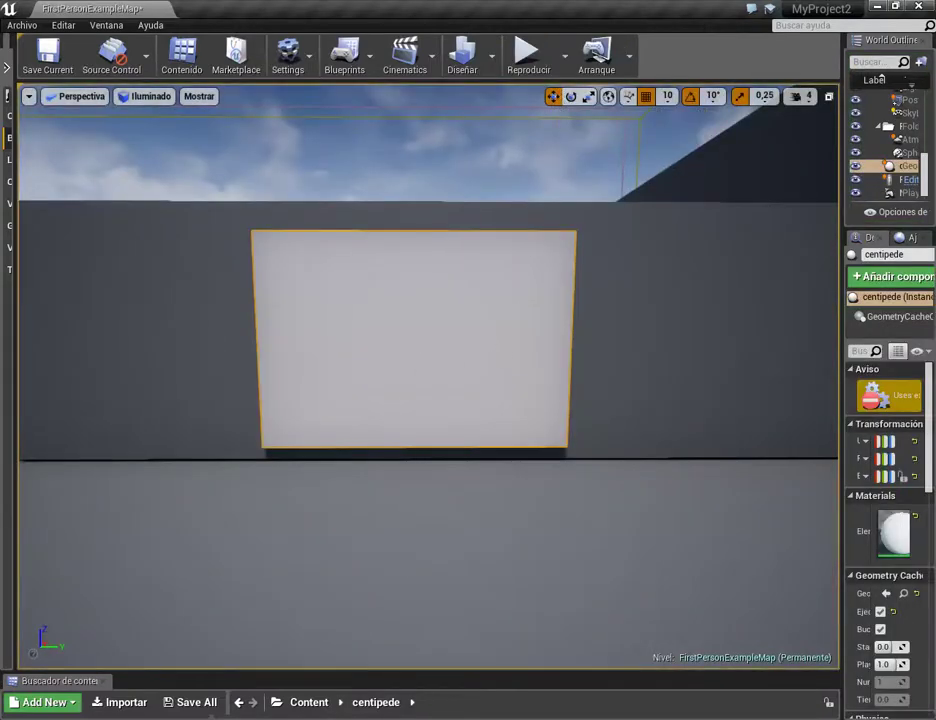
mouse_move(558, 398)
right_down()
mouse_move(680, 392)
mouse_move(549, 418)
right_up()
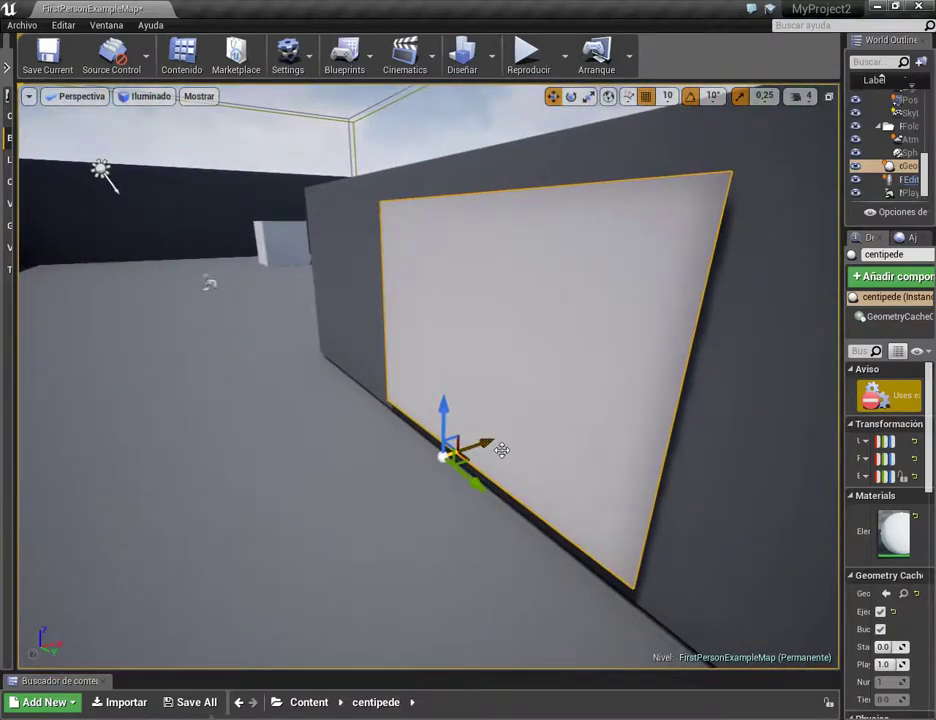
right_drag(501, 450, 251, 481)
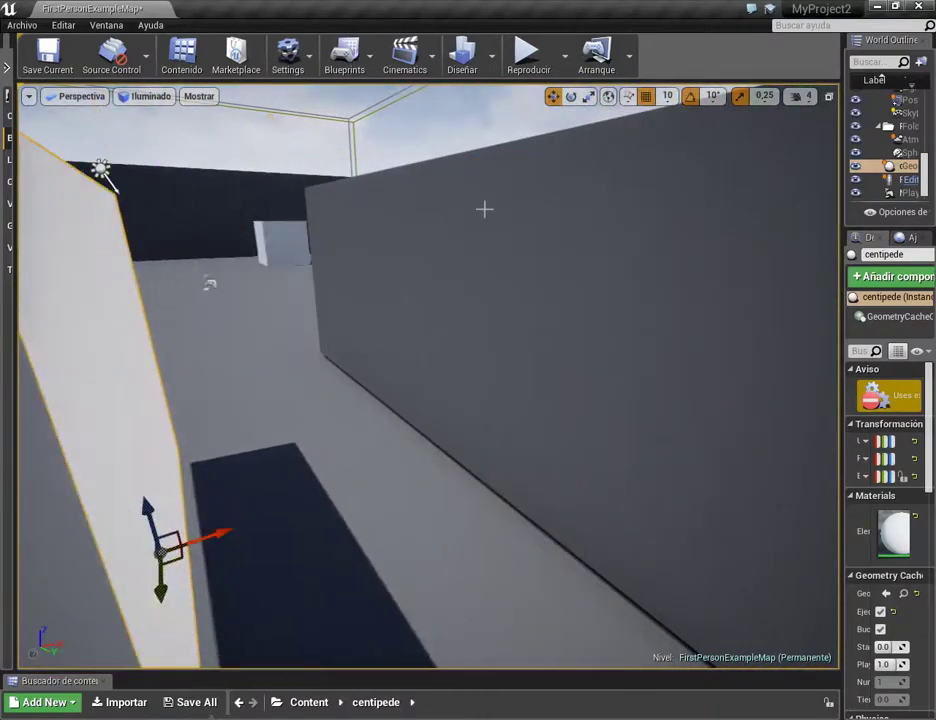
click(528, 52)
click(433, 396)
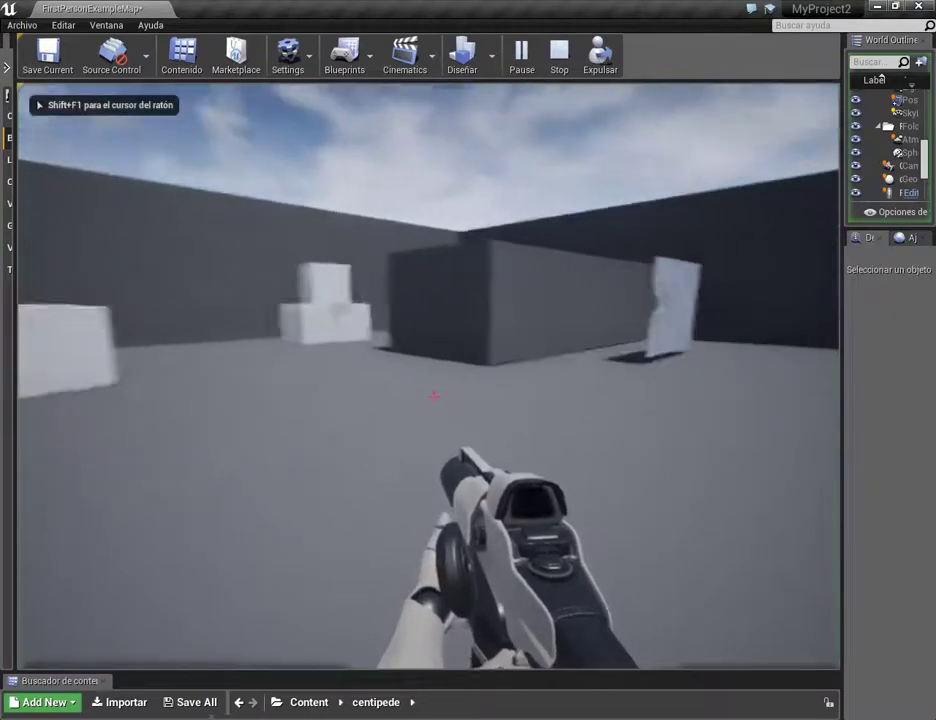
key(w)
key(w)
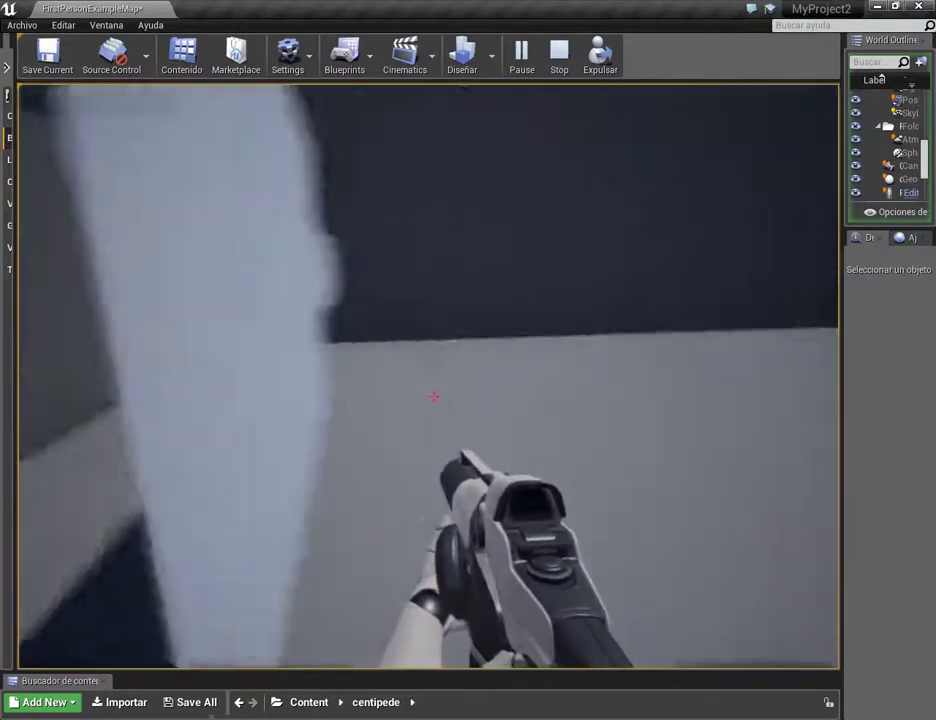
key(w)
key(w)
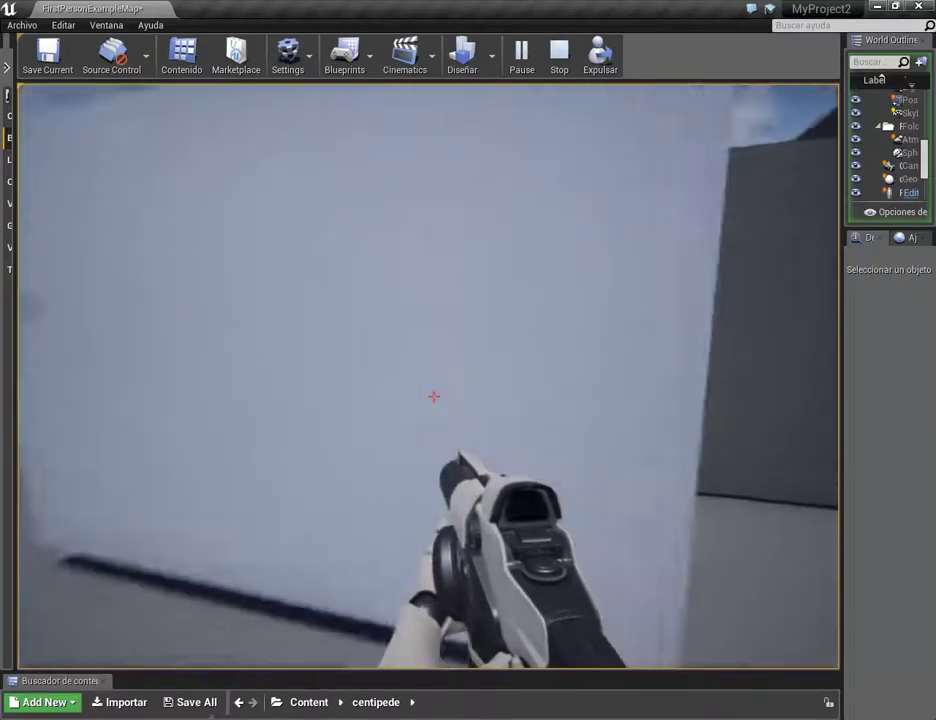
key(s)
key(w)
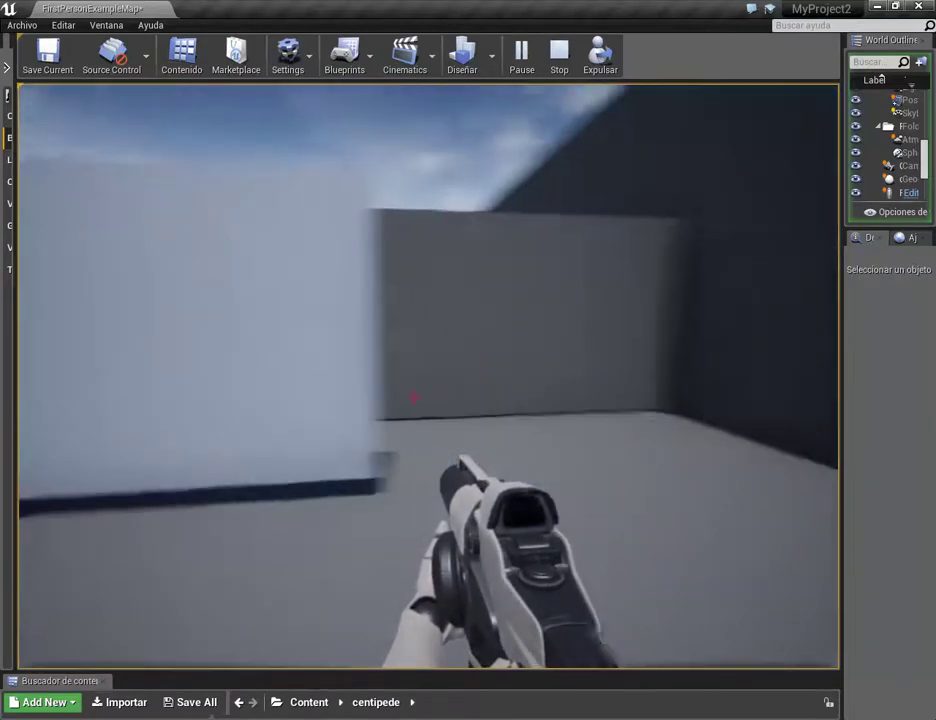
key(s)
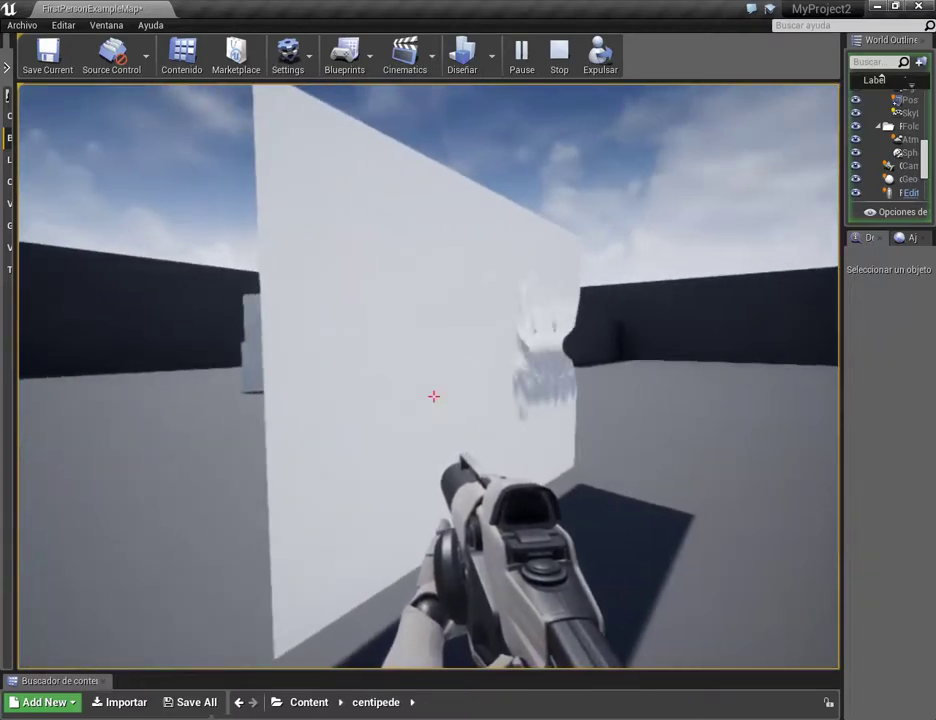
key(Escape)
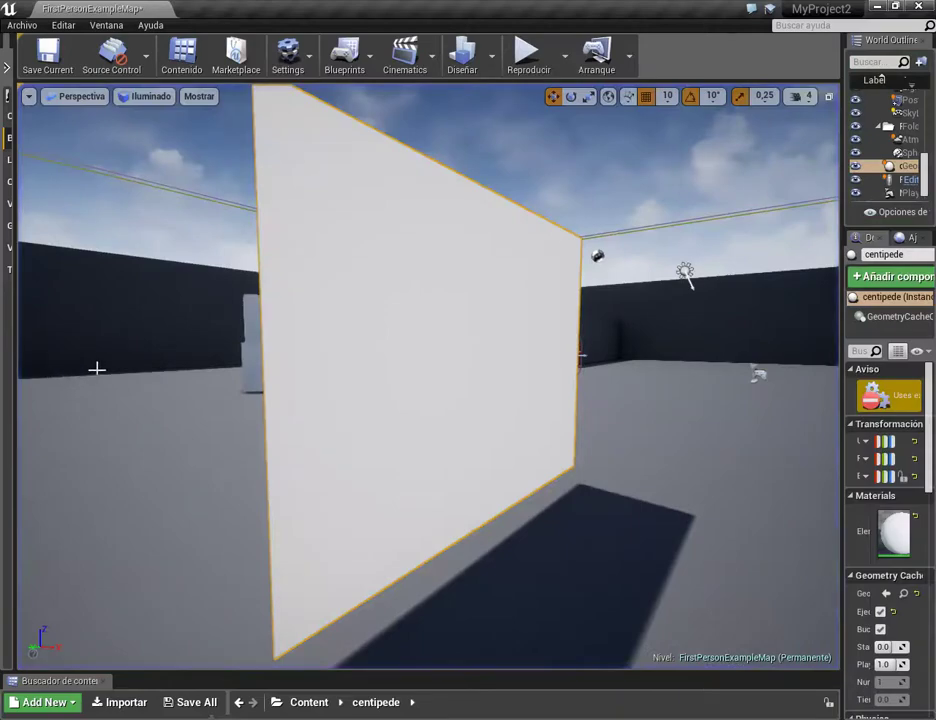
Enlarge the Content Browser so the centipede and tela assets are visible
mouse_move(440, 408)
right_down()
mouse_move(420, 420)
mouse_move(380, 420)
right_up()
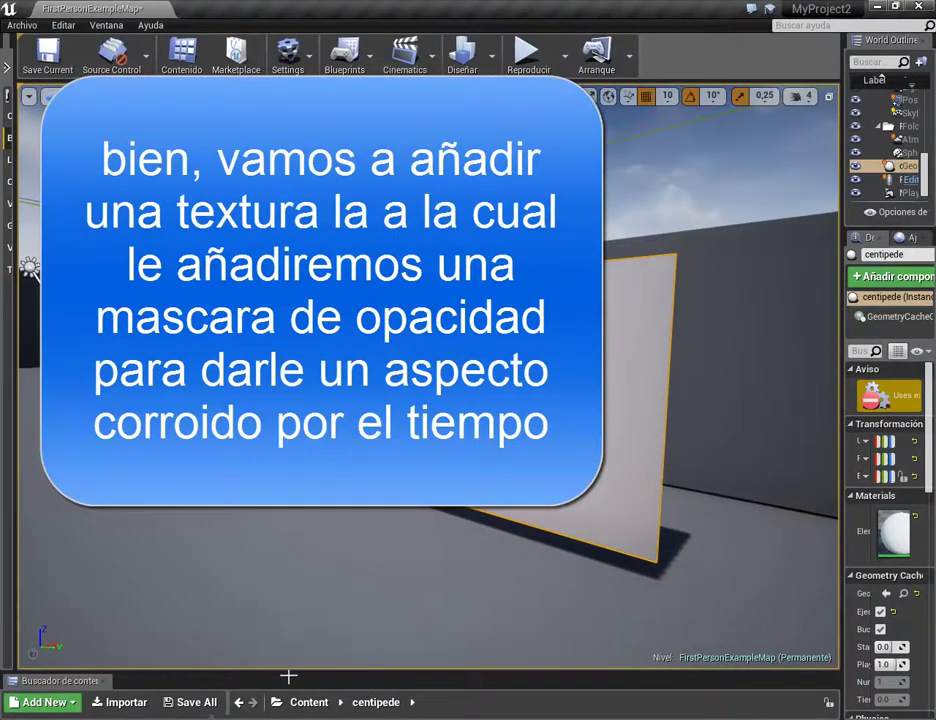
drag(284, 678, 284, 492)
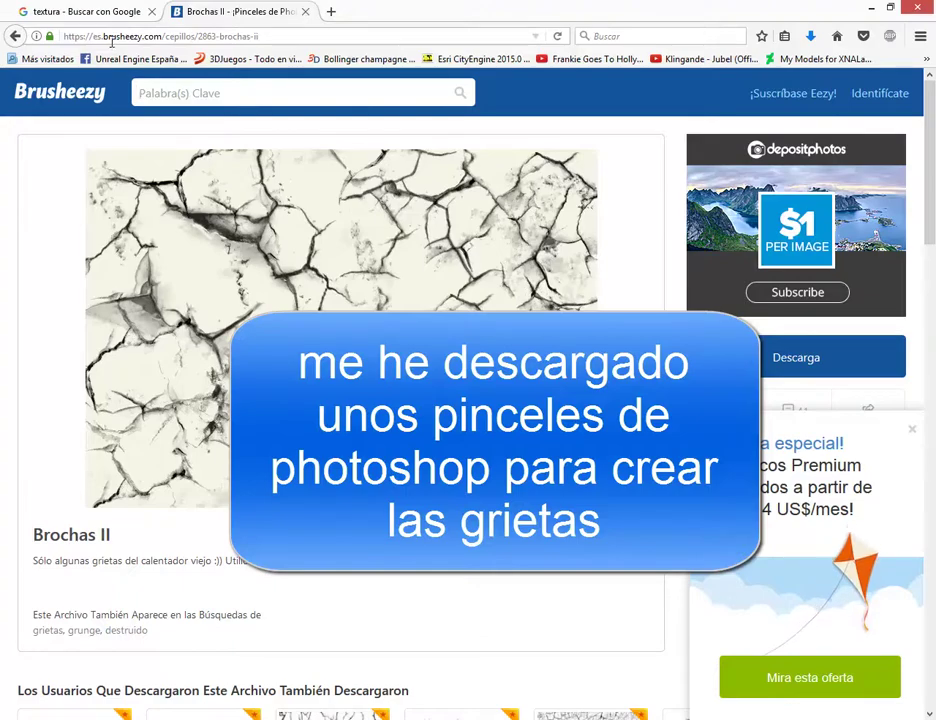
Switch to the 'textura - Buscar con Google' tab showing the red fabric texture
drag(103, 36, 158, 43)
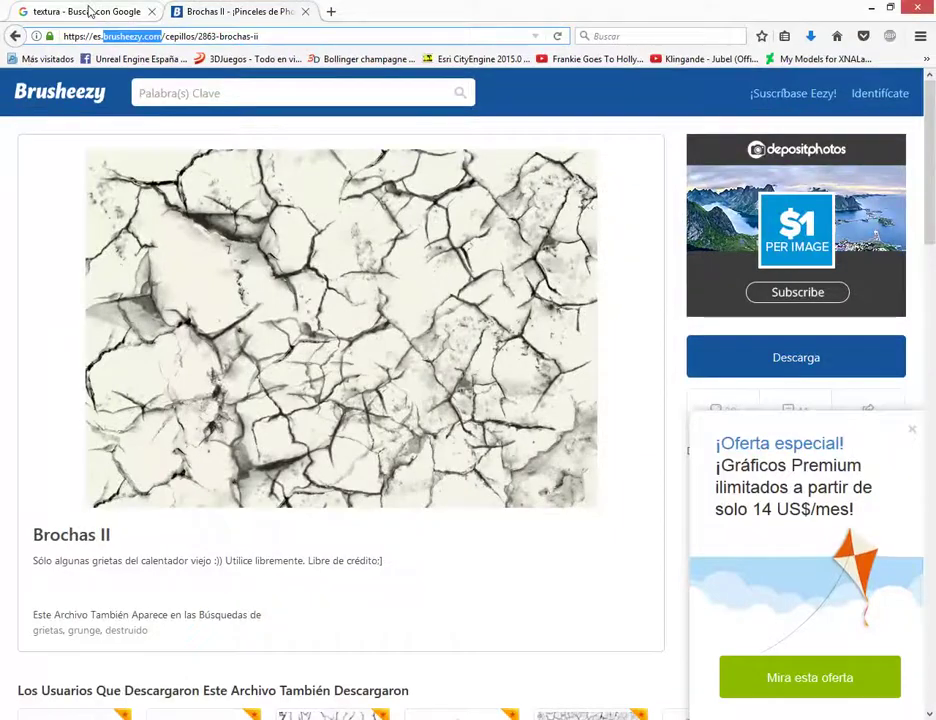
click(89, 11)
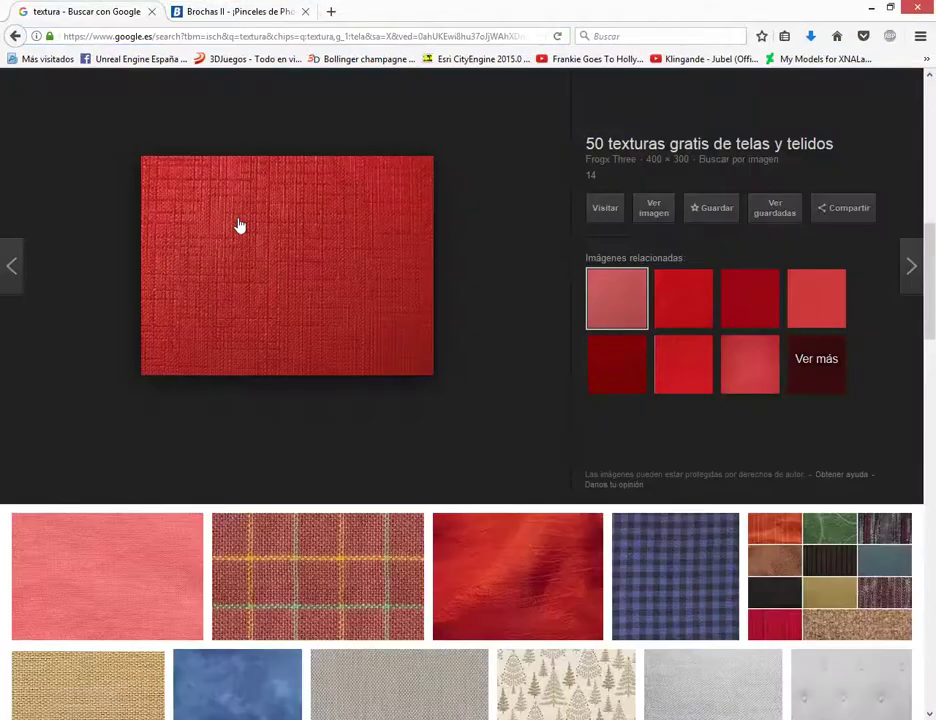
scroll(255, 505, up, 5)
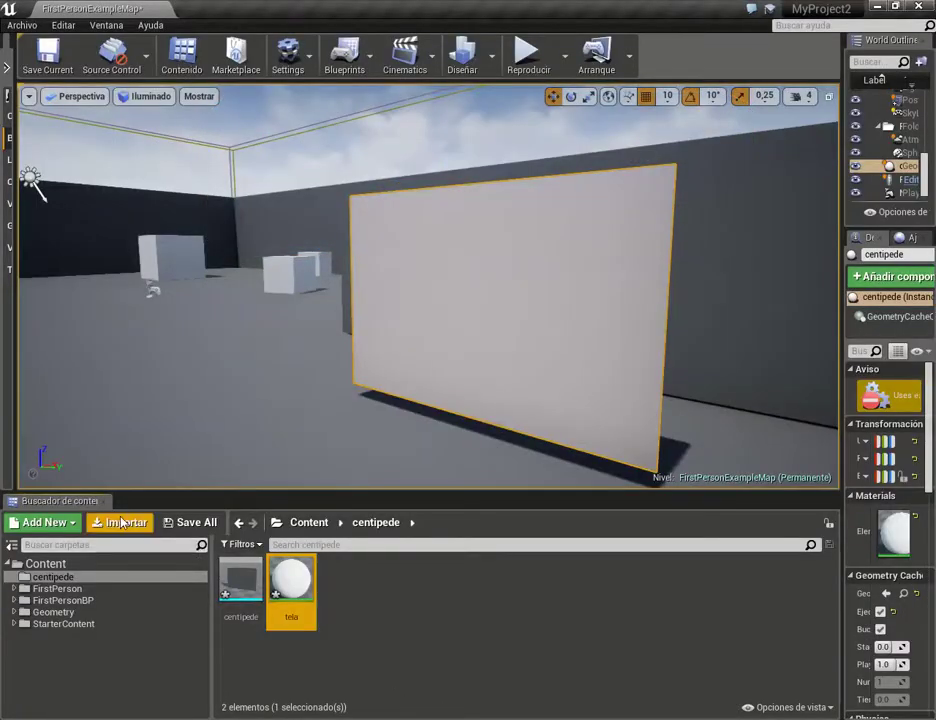
Import tela roja.jpg into the centipede folder as the tela_roja texture
click(122, 524)
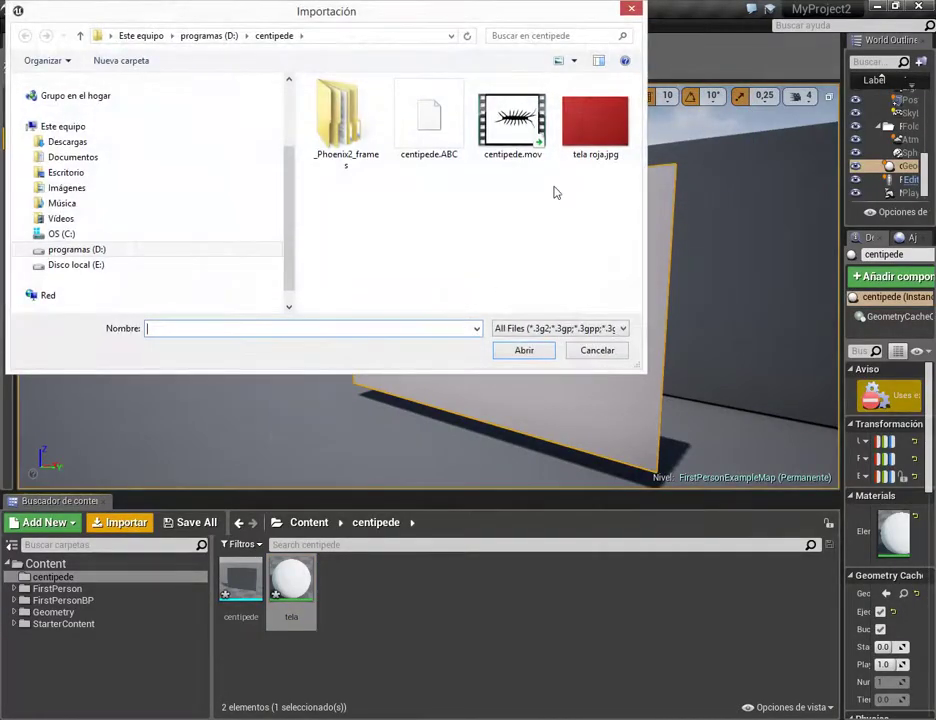
click(580, 131)
click(520, 351)
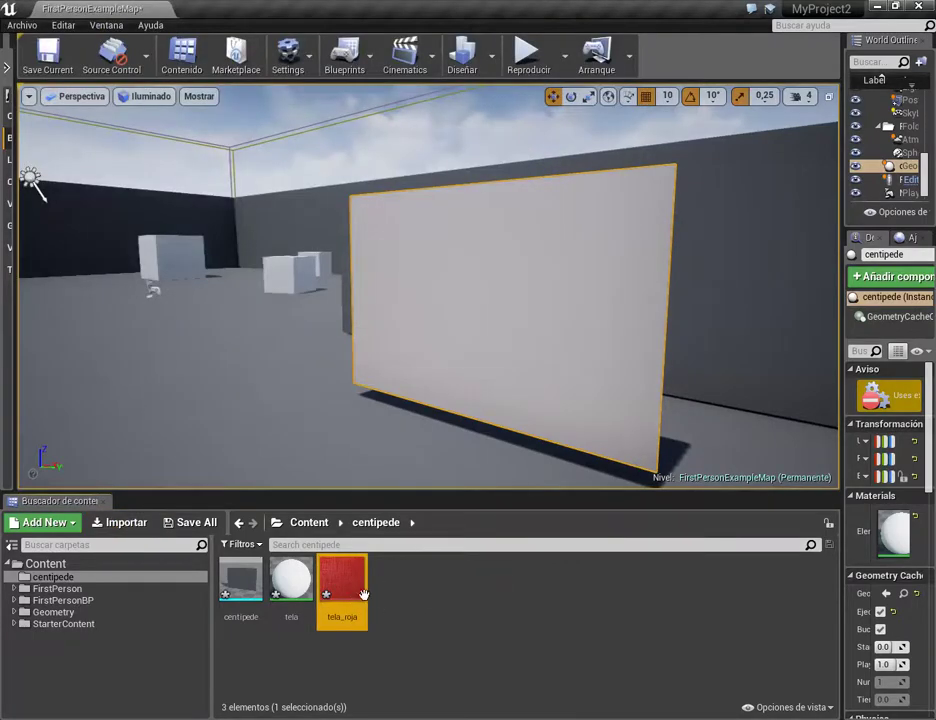
click(303, 595)
Open the tela material and delete its 18.27 constant node
double_click(291, 585)
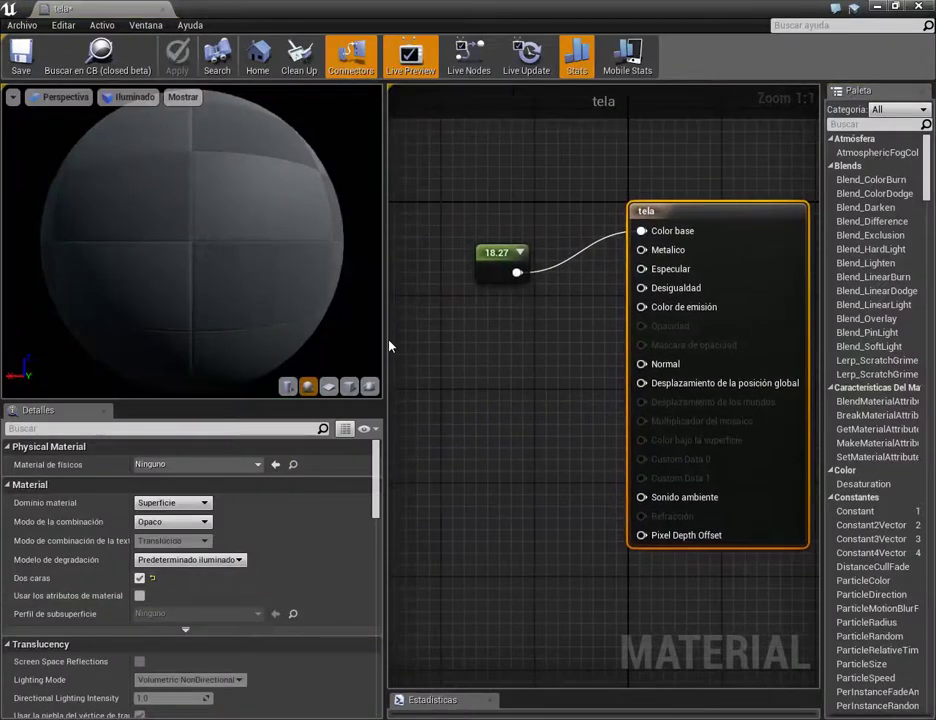
drag(389, 346, 205, 350)
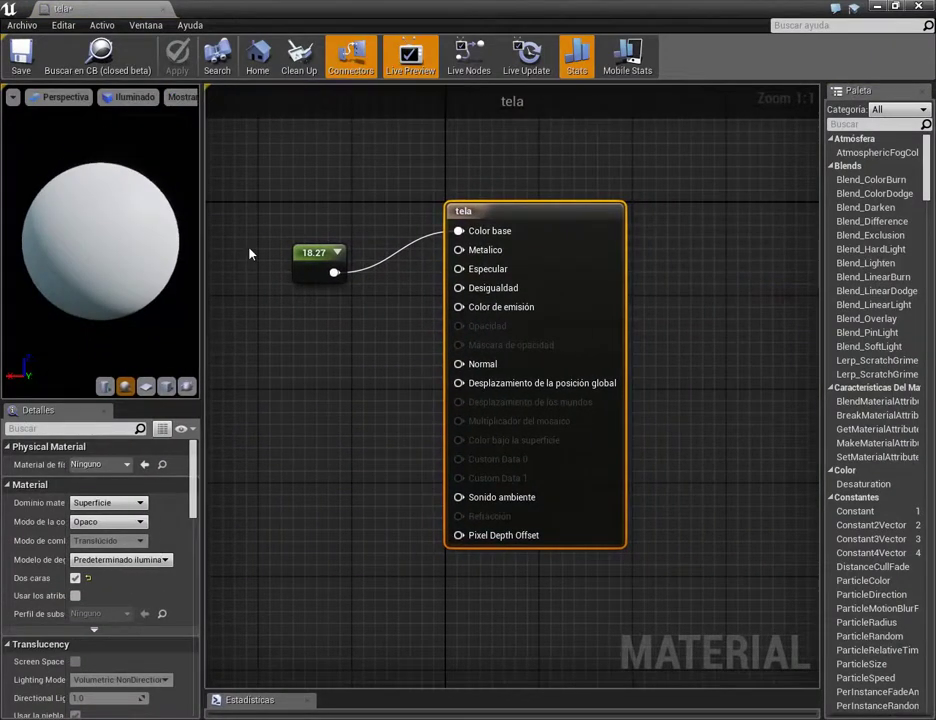
click(314, 262)
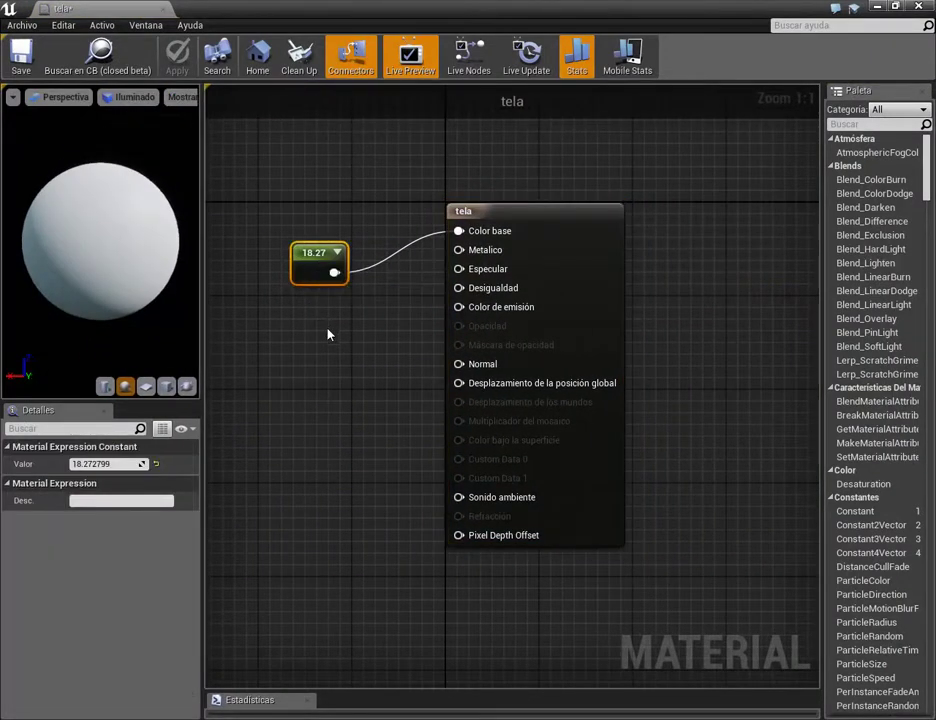
key(Delete)
Add a tela_roja Texture Sample and wire its RGB into Color base
drag(300, 14, 555, 70)
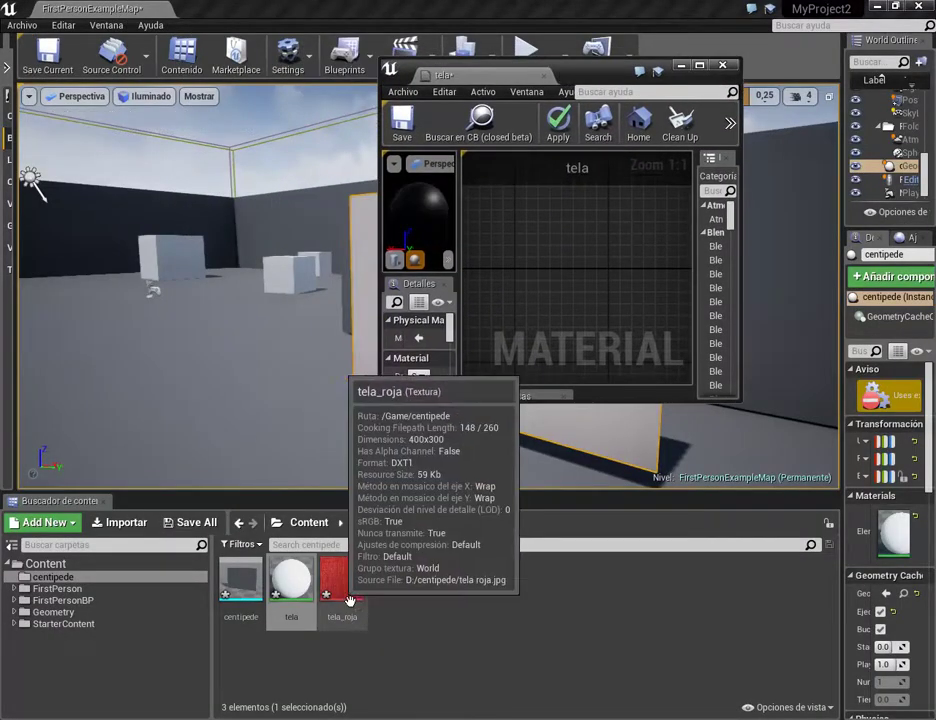
mouse_move(348, 600)
mouse_down()
mouse_move(543, 288)
mouse_move(563, 300)
mouse_up()
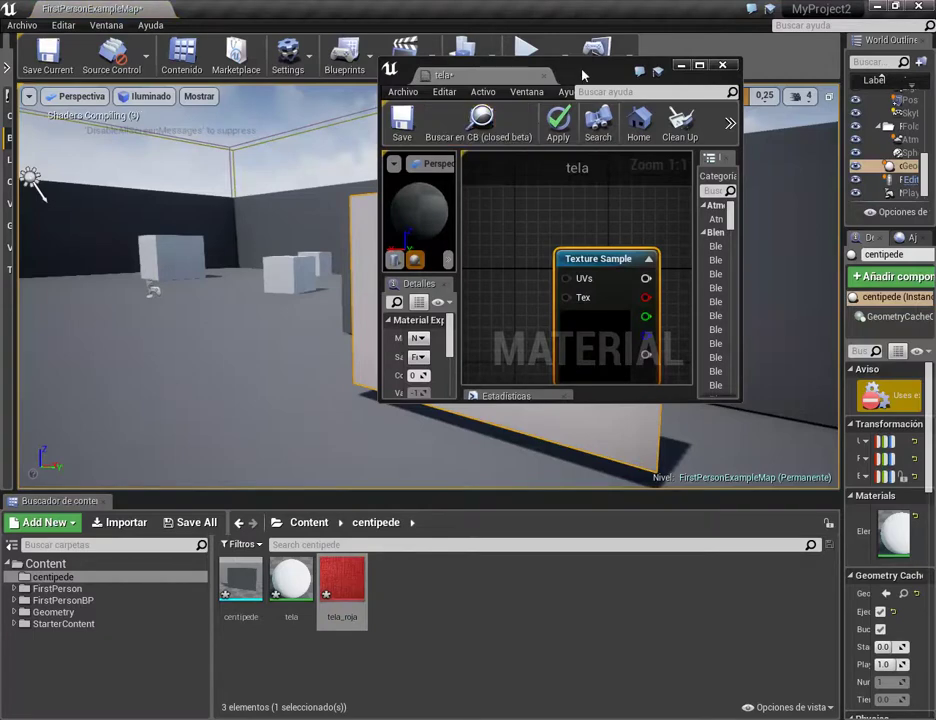
mouse_move(583, 75)
mouse_down()
mouse_move(479, 12)
mouse_move(479, 1)
mouse_up()
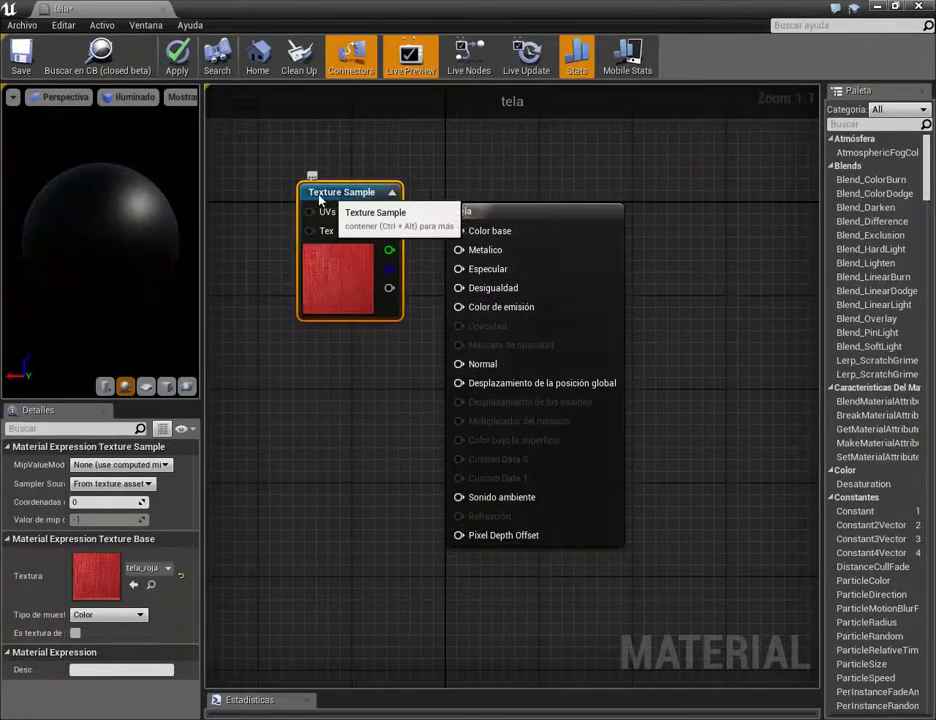
drag(320, 199, 268, 195)
mouse_move(337, 208)
mouse_down()
mouse_move(430, 241)
mouse_move(459, 231)
mouse_up()
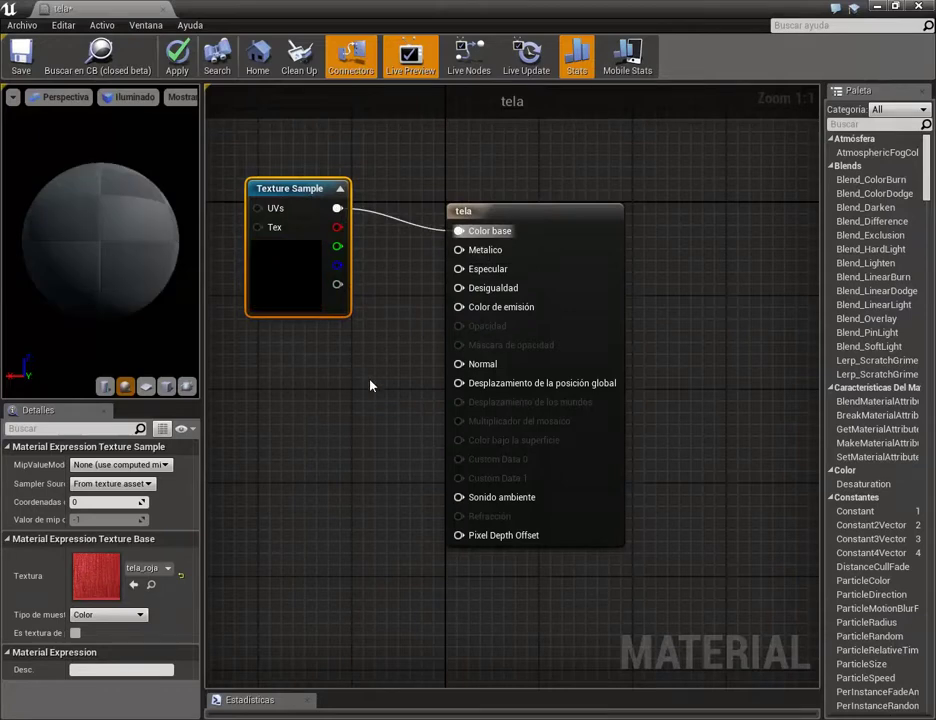
mouse_move(370, 385)
right_down()
mouse_move(399, 380)
mouse_move(478, 407)
right_up()
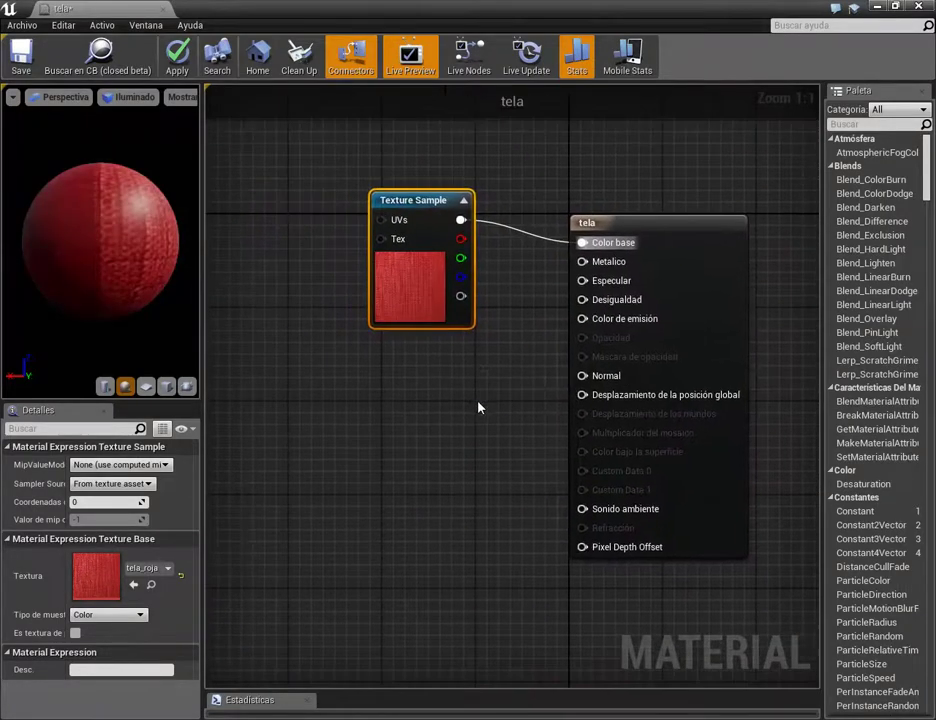
click(631, 229)
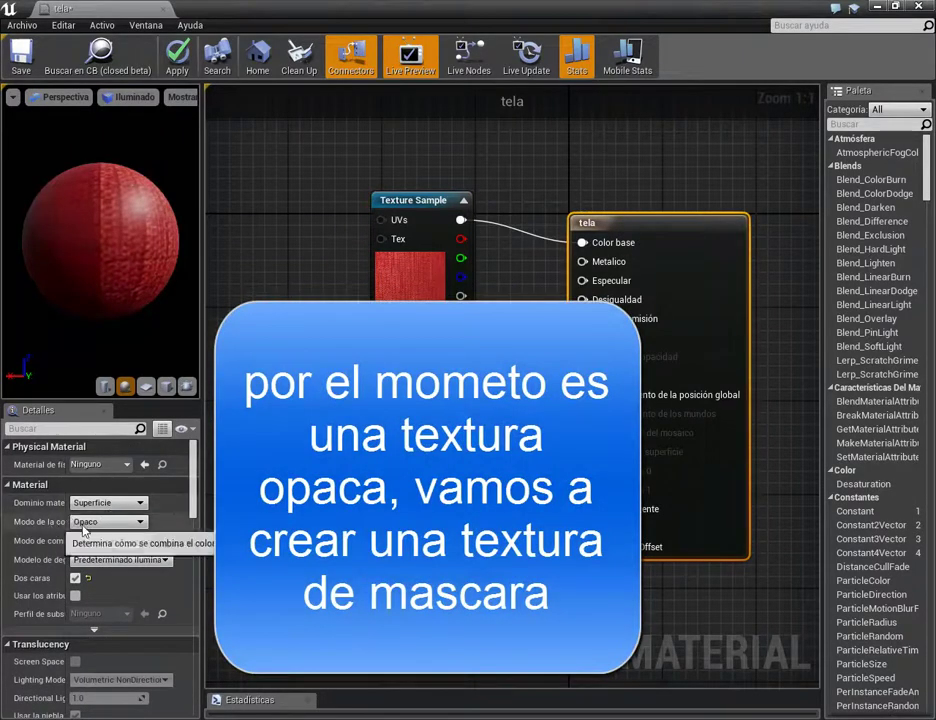
mouse_move(204, 526)
mouse_down()
mouse_move(379, 541)
mouse_move(363, 541)
mouse_up()
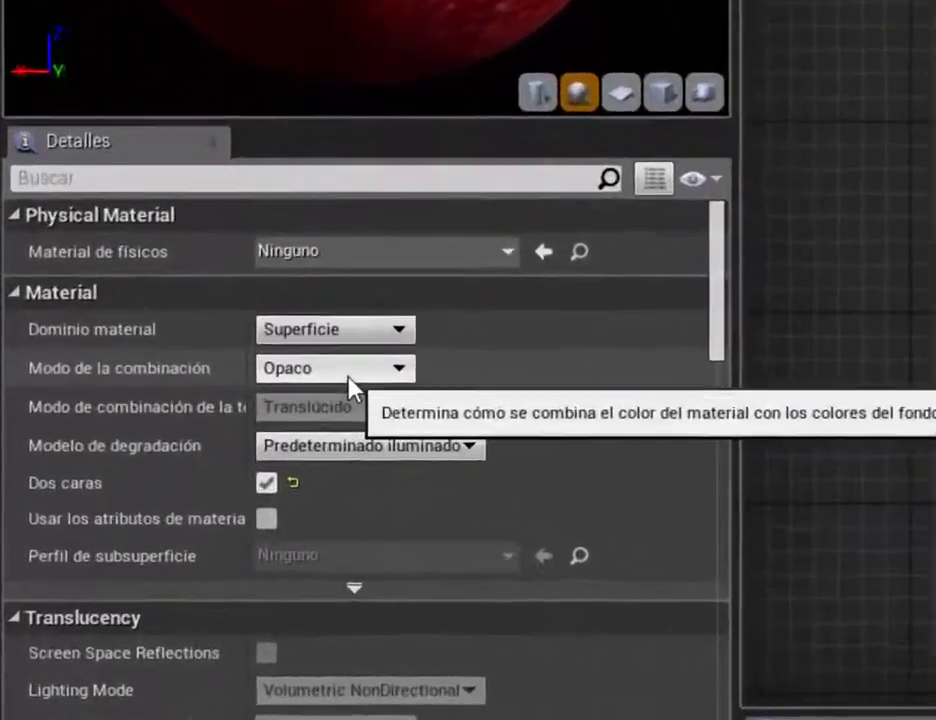
Set tela's blend mode to Enmascarado and preview the material on a cube
click(348, 376)
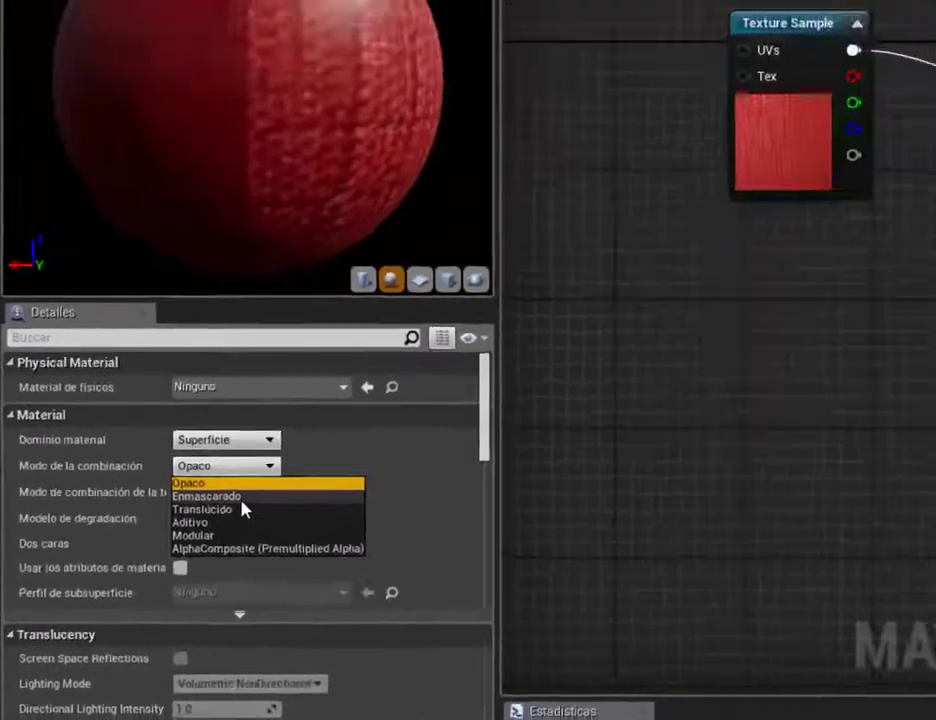
click(340, 386)
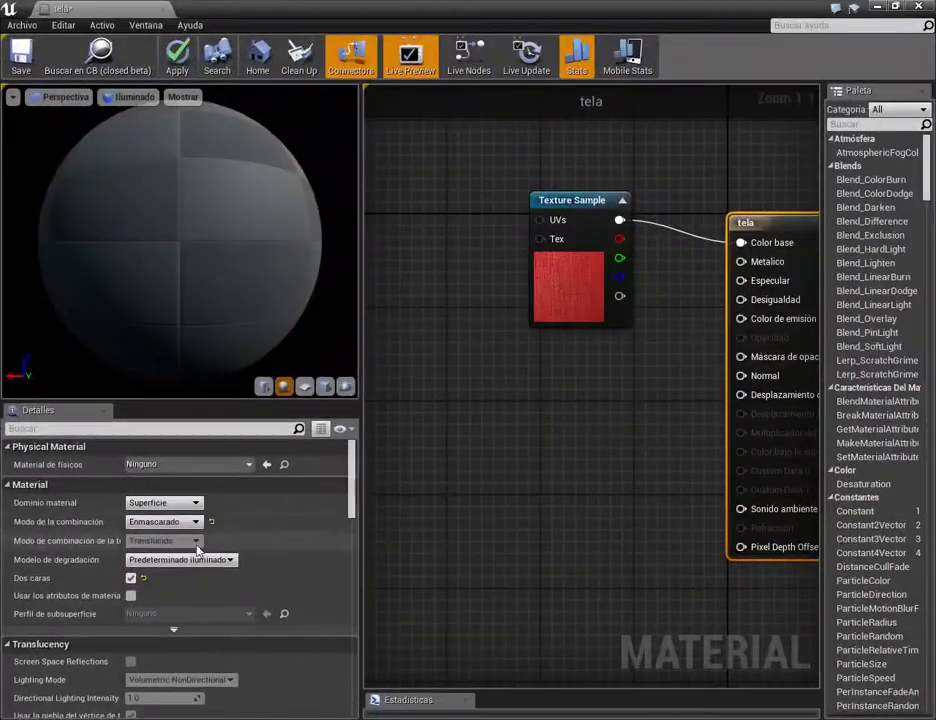
right_drag(551, 473, 411, 453)
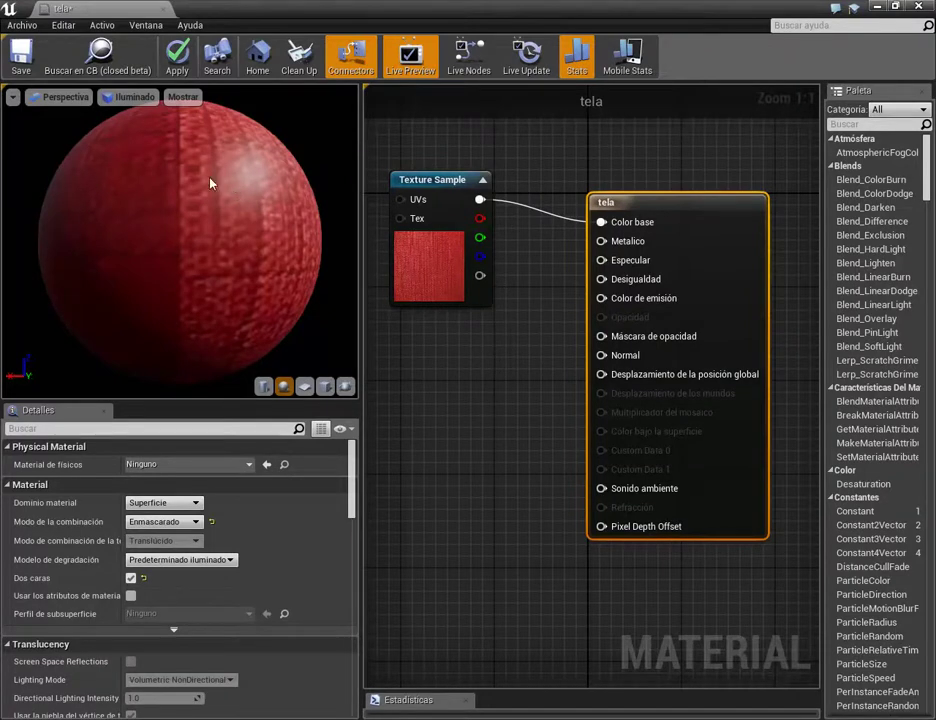
click(325, 386)
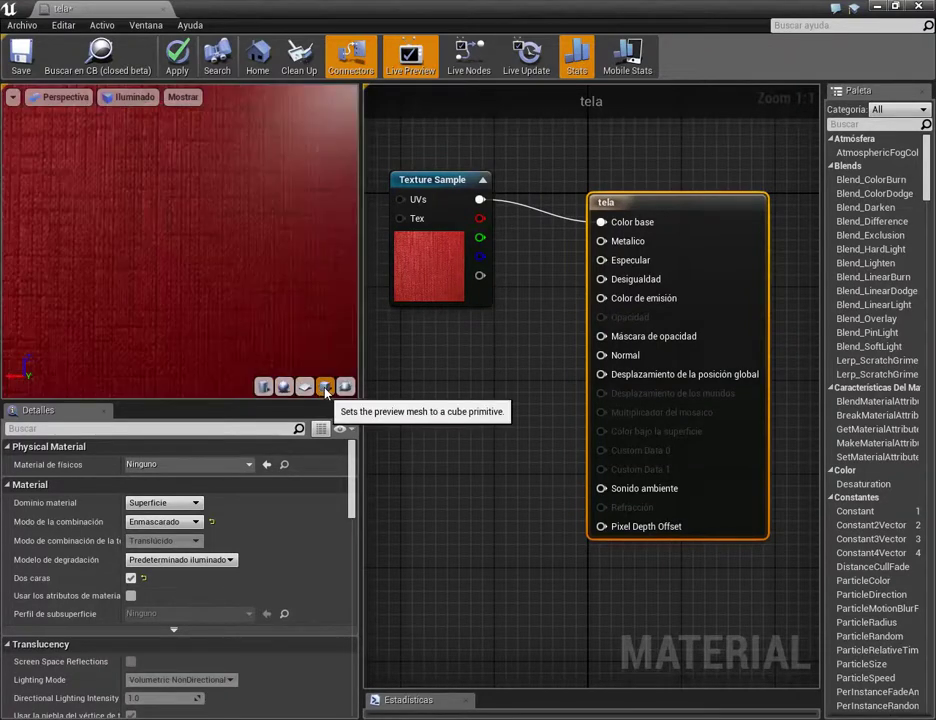
scroll(225, 287, down, 3)
drag(225, 287, 265, 295)
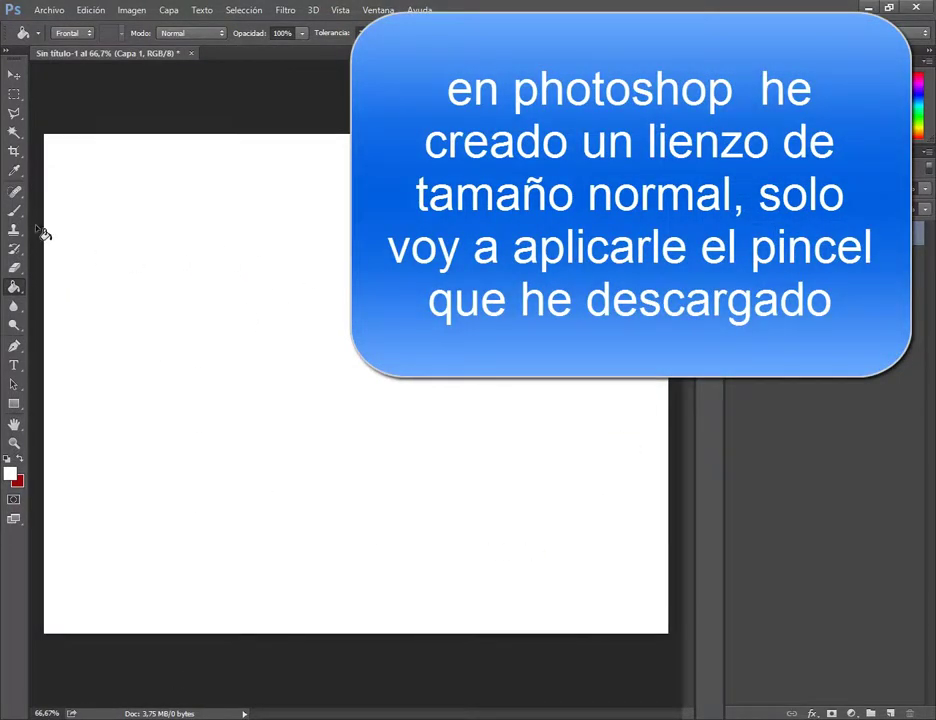
Select the Brush tool and open the gear options menu of the brush preset picker
click(14, 214)
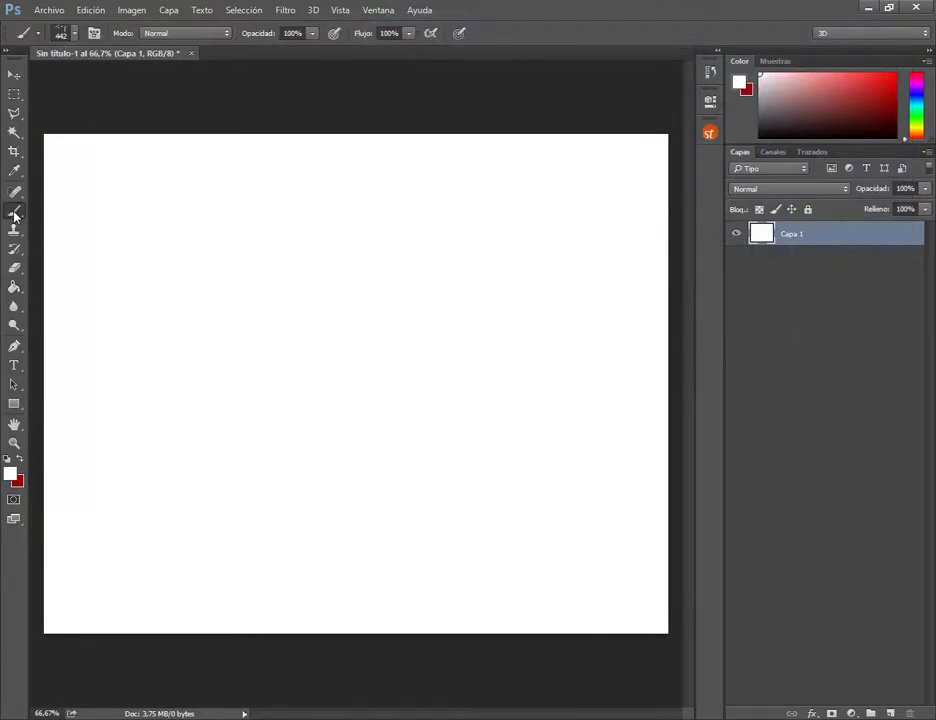
click(74, 34)
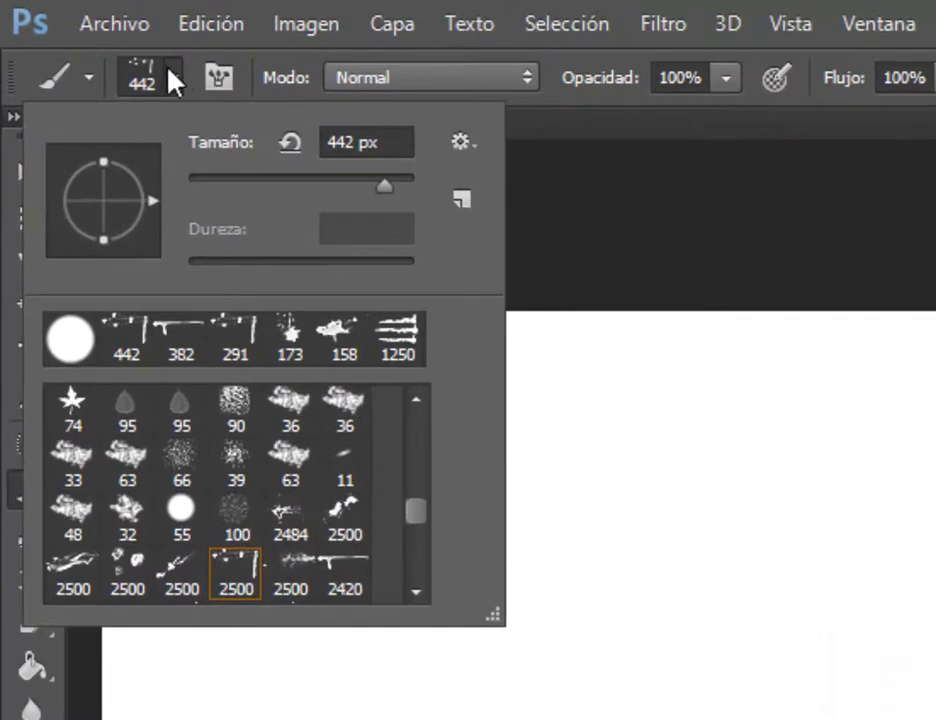
click(463, 144)
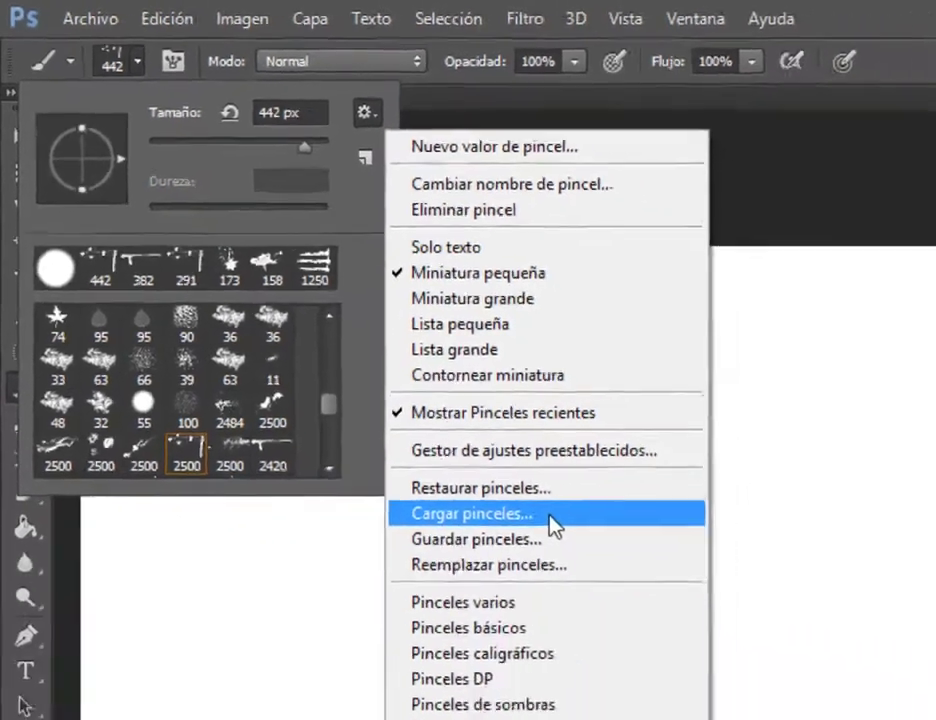
Load crack2_brushes_by_hawksmont.abr from D:\pinceles and scroll to the new crack tips
click(541, 668)
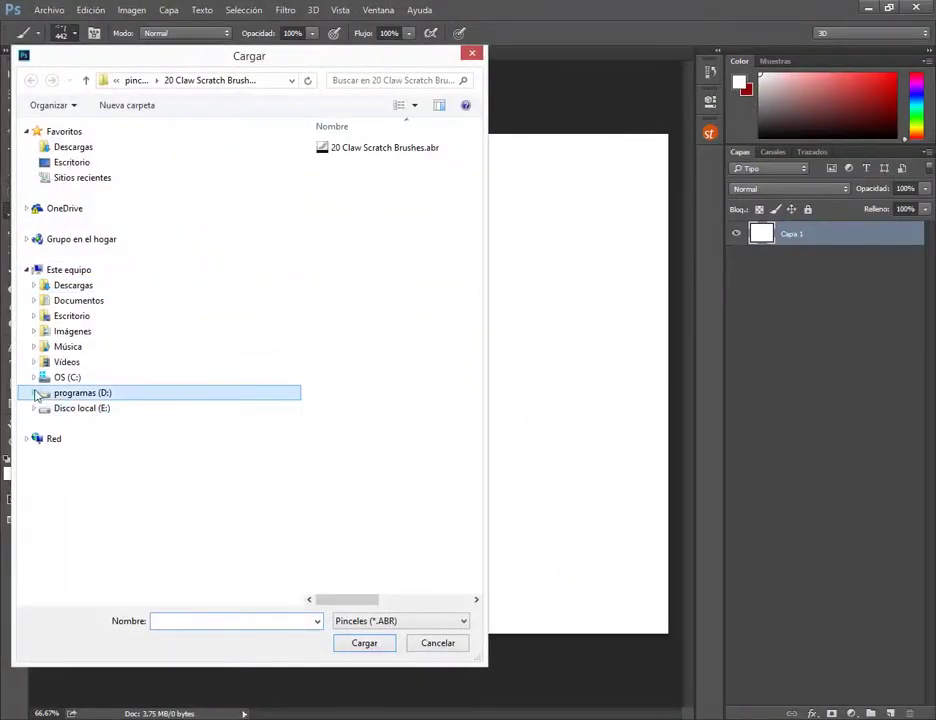
click(33, 393)
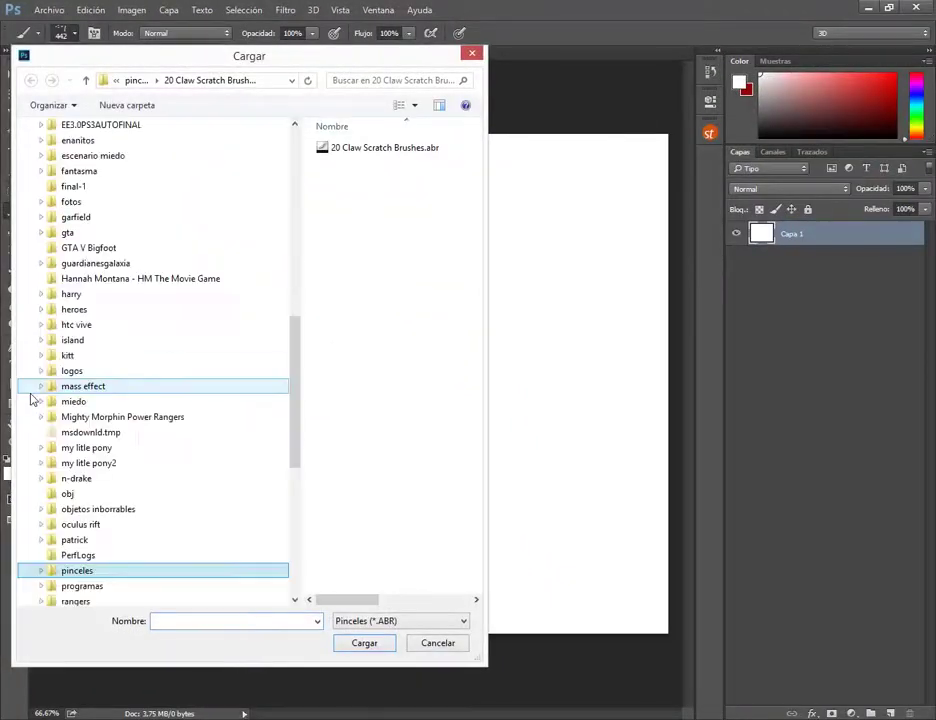
click(80, 572)
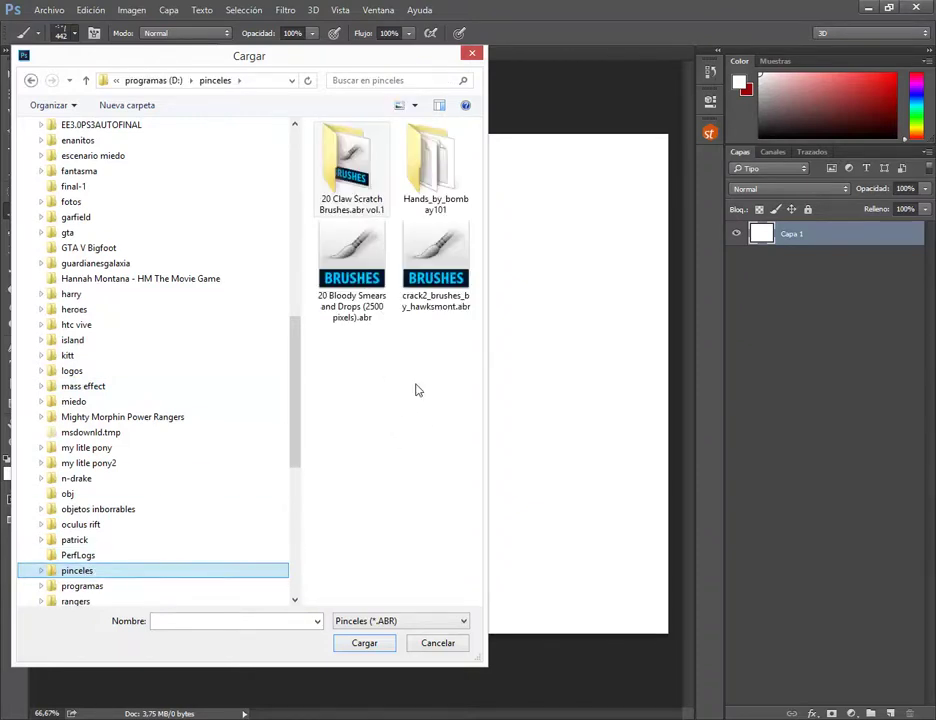
double_click(433, 252)
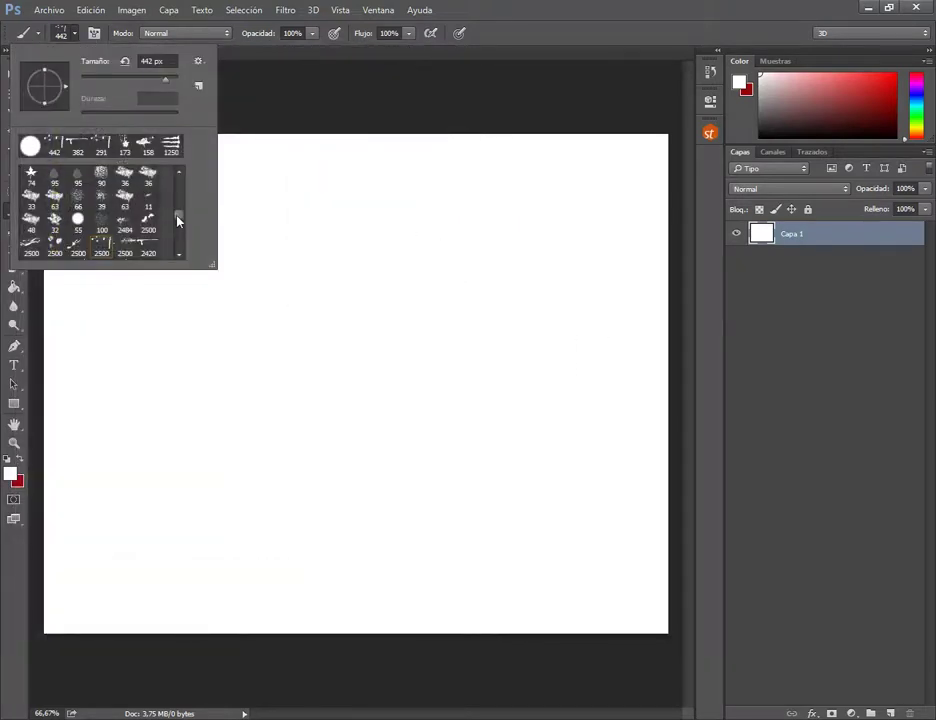
drag(178, 221, 180, 250)
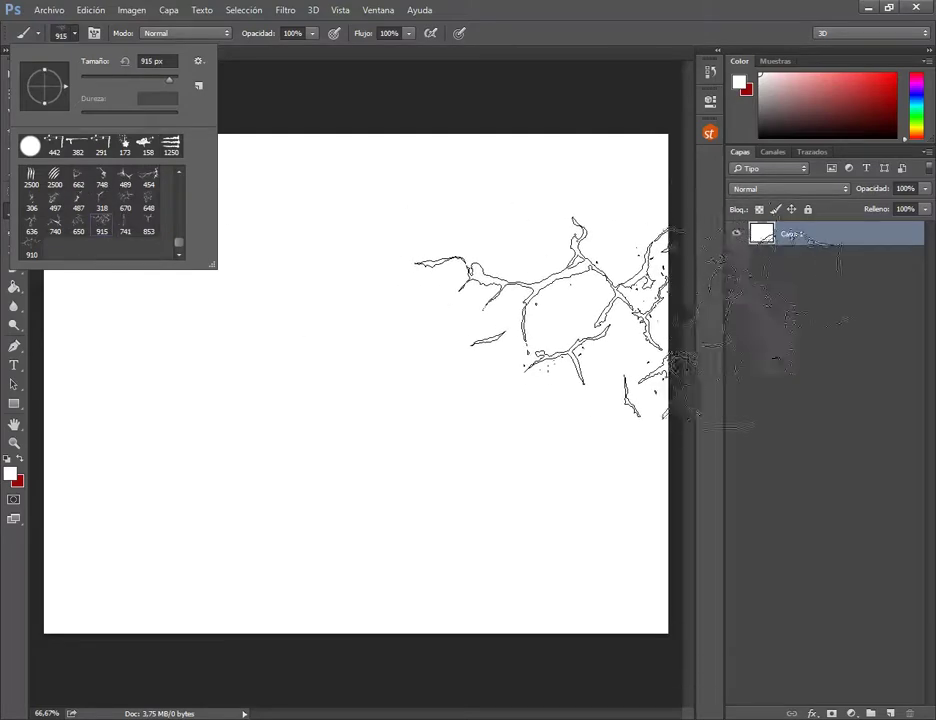
Shrink the crack brush to 352 px and set the foreground colour to black
drag(169, 78, 161, 78)
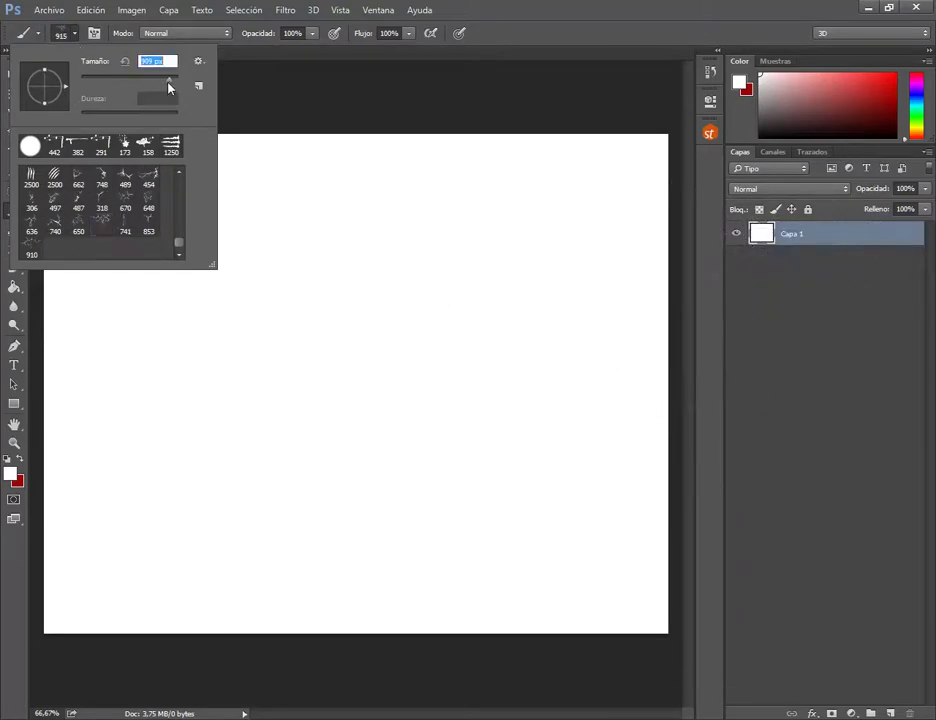
key(Return)
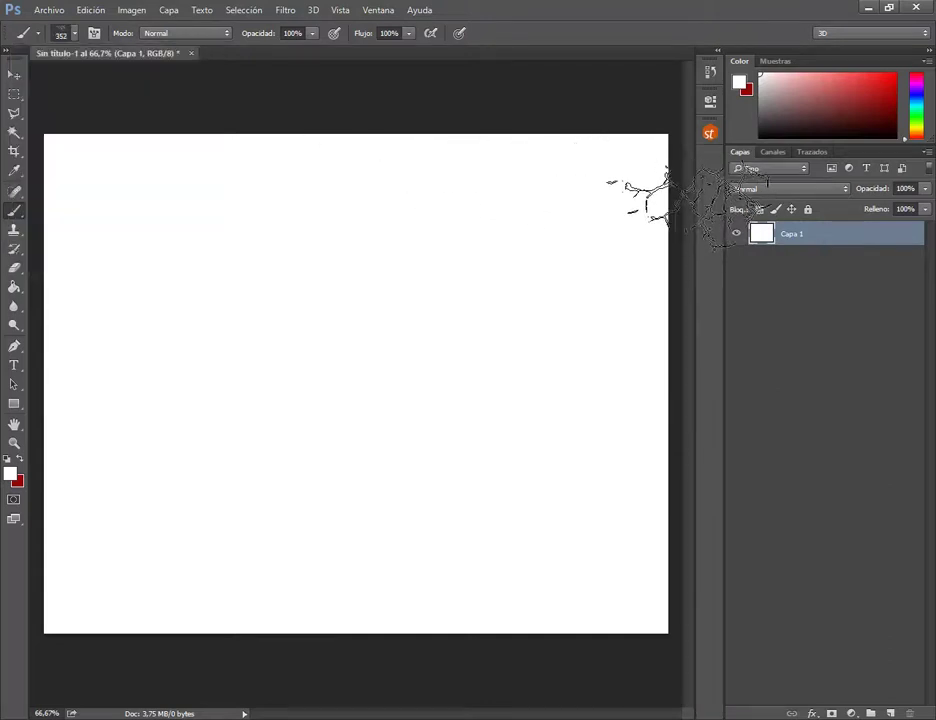
click(9, 477)
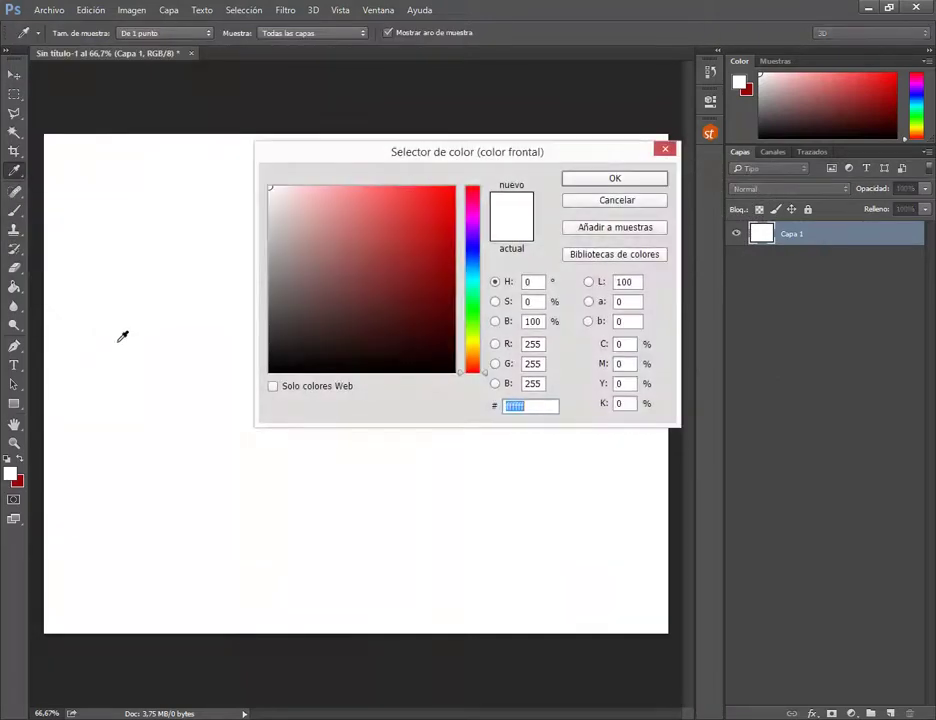
click(275, 372)
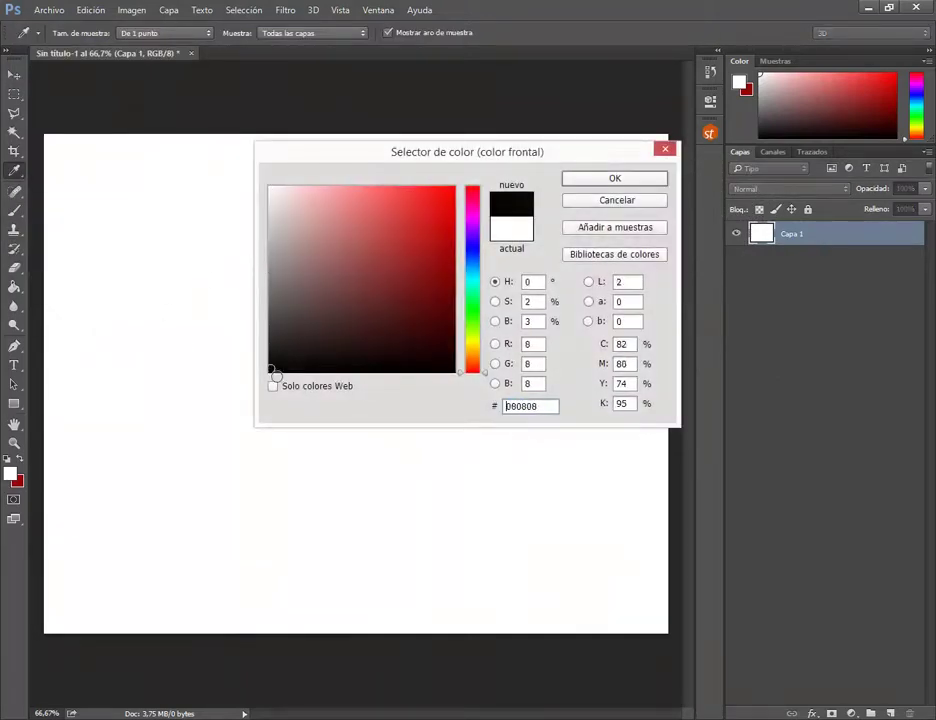
click(615, 178)
Stamp several black cracks across the canvas's top-right corner
click(655, 200)
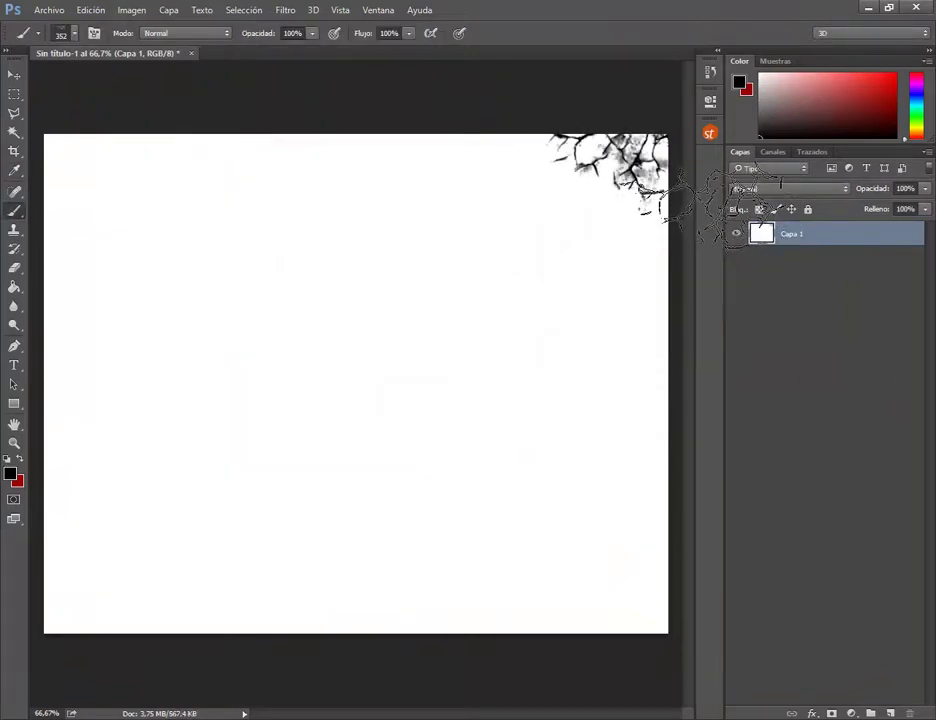
click(622, 195)
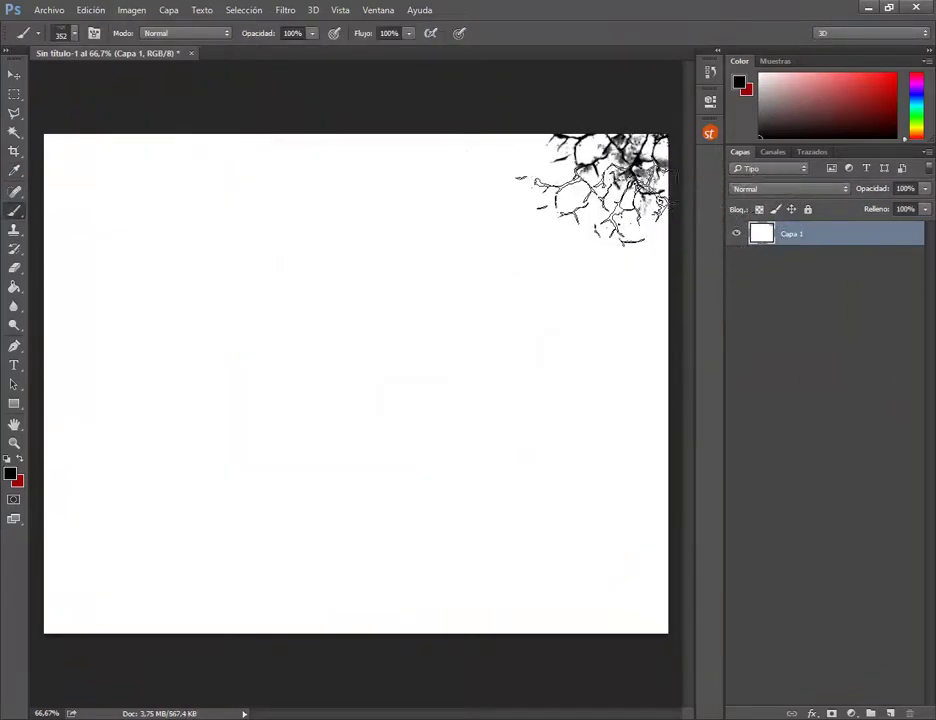
click(550, 165)
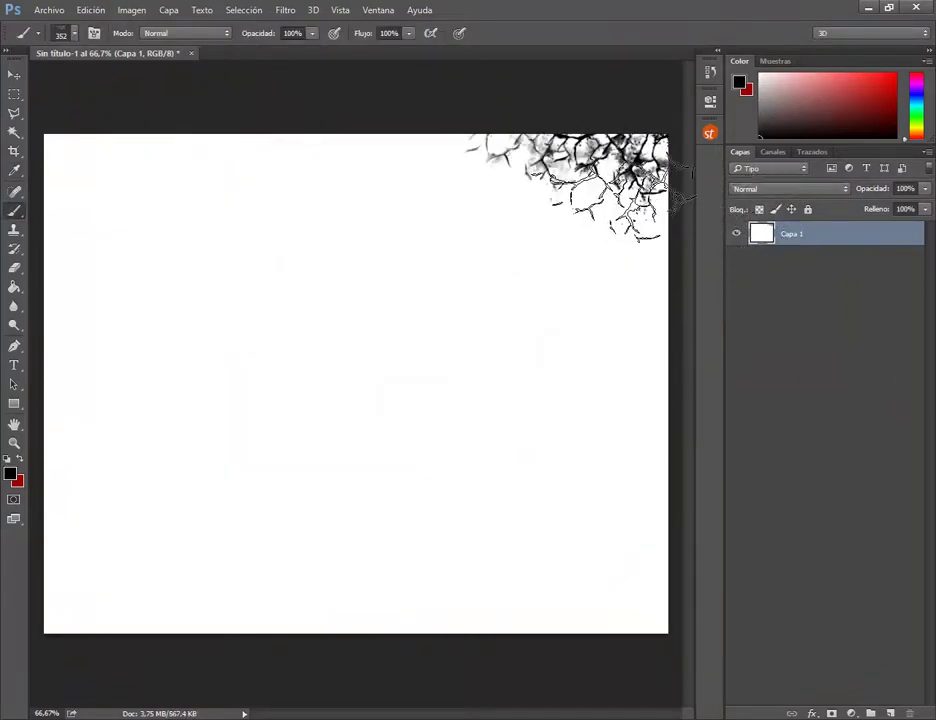
Switch to the 306 px crack brush and paint cracks along the top and left edges
click(72, 35)
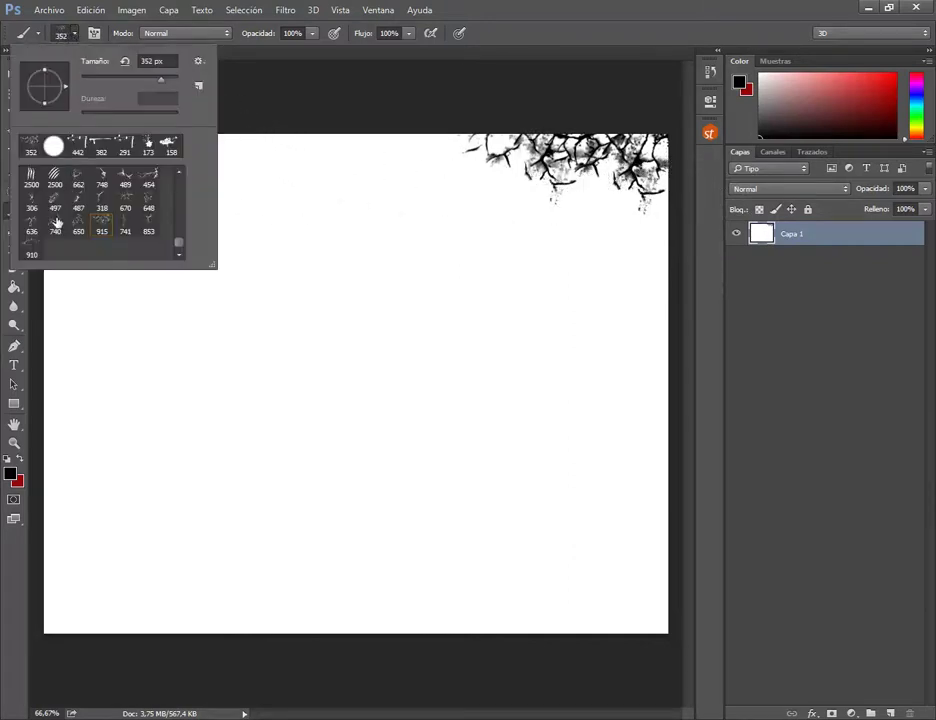
click(489, 120)
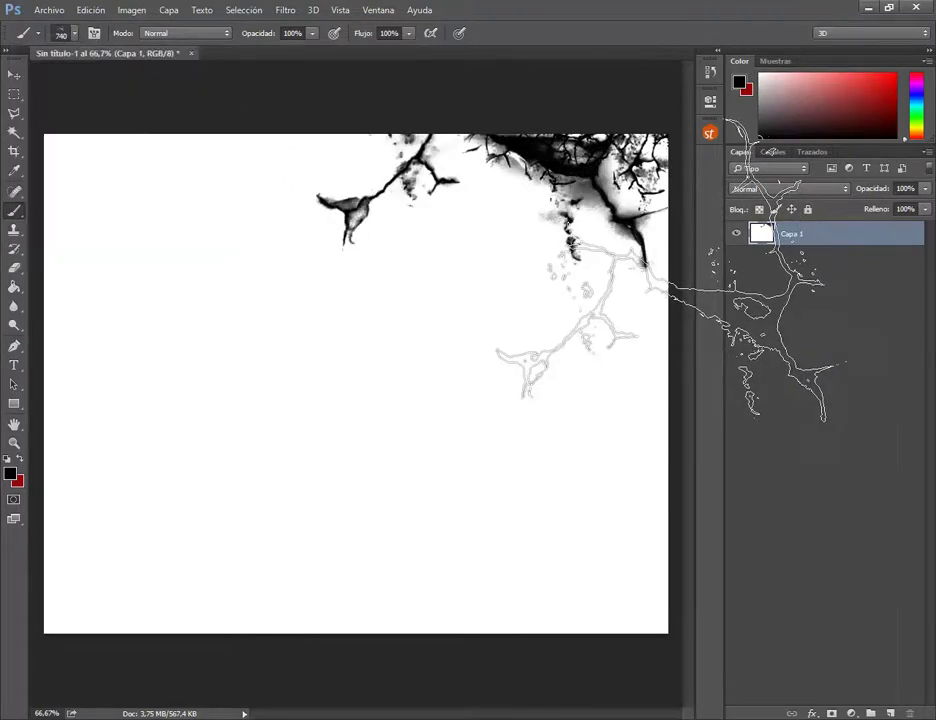
click(77, 32)
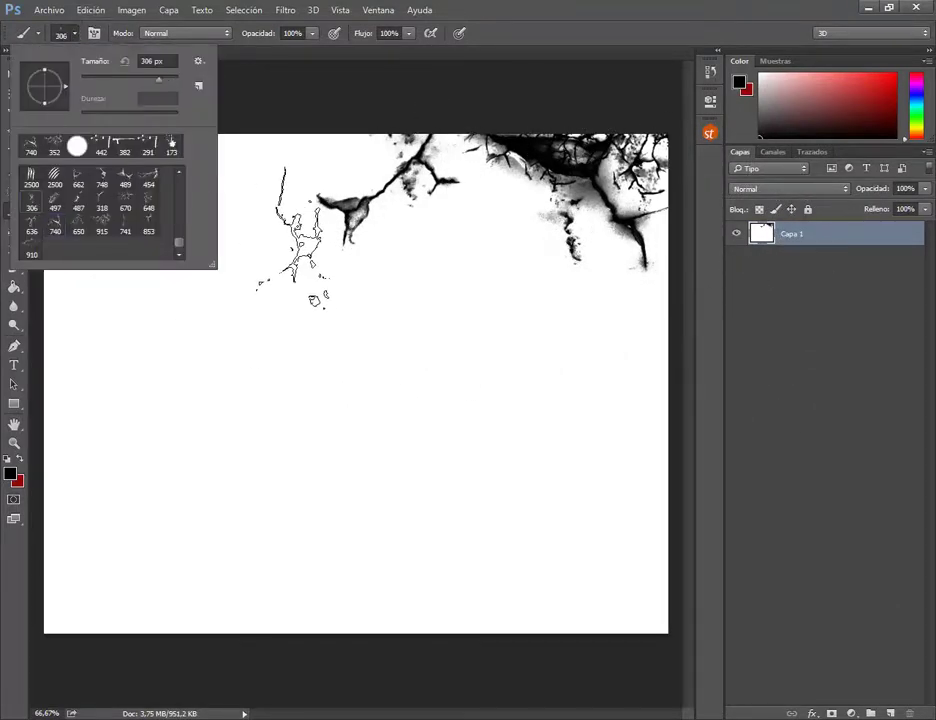
click(355, 240)
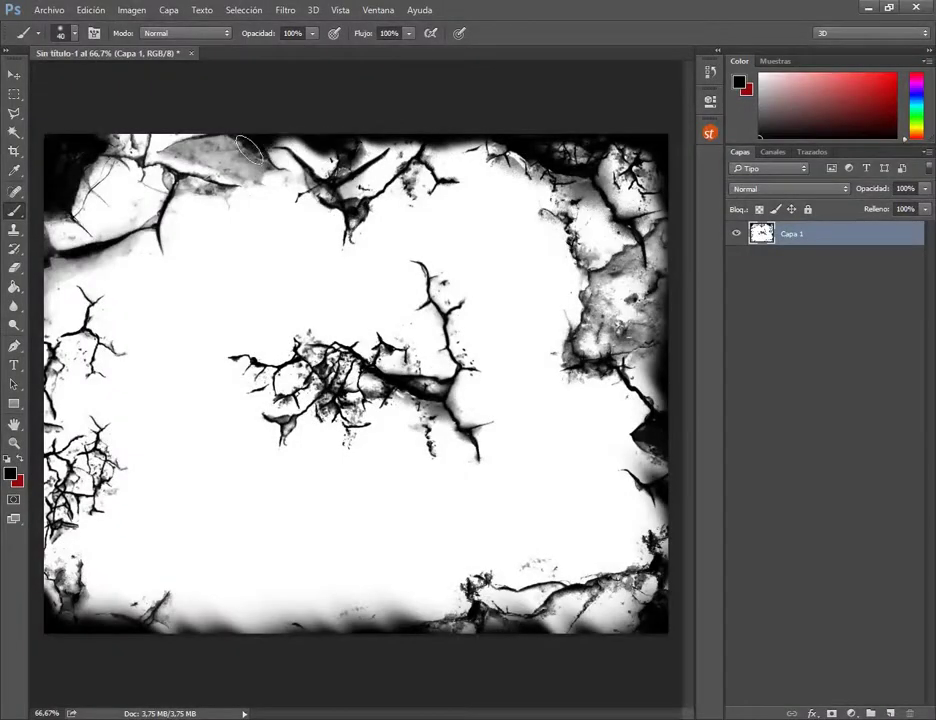
drag(250, 150, 148, 143)
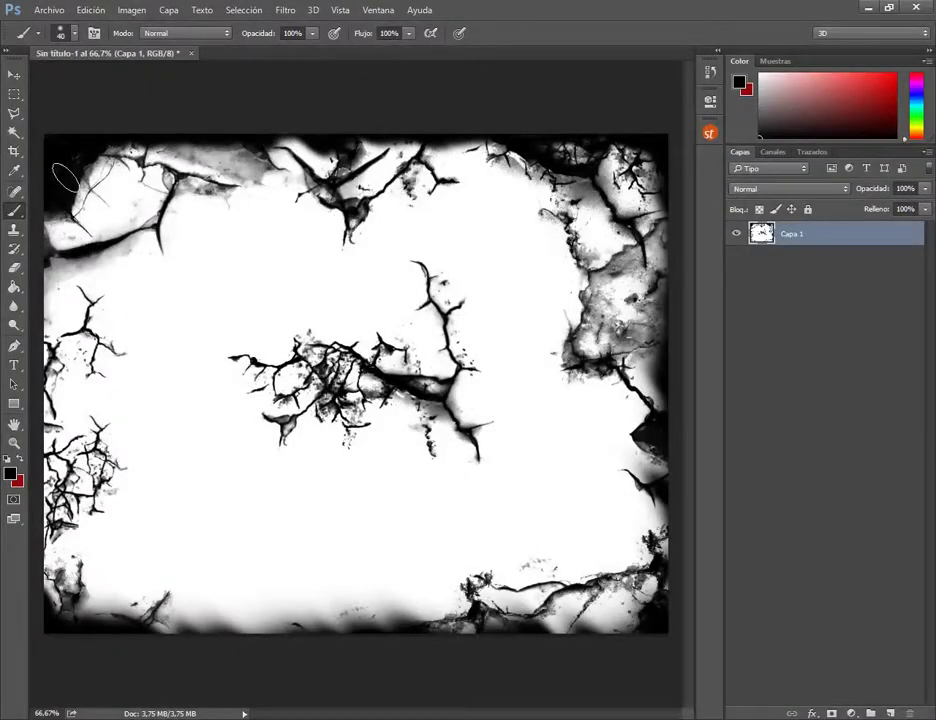
drag(54, 240, 48, 290)
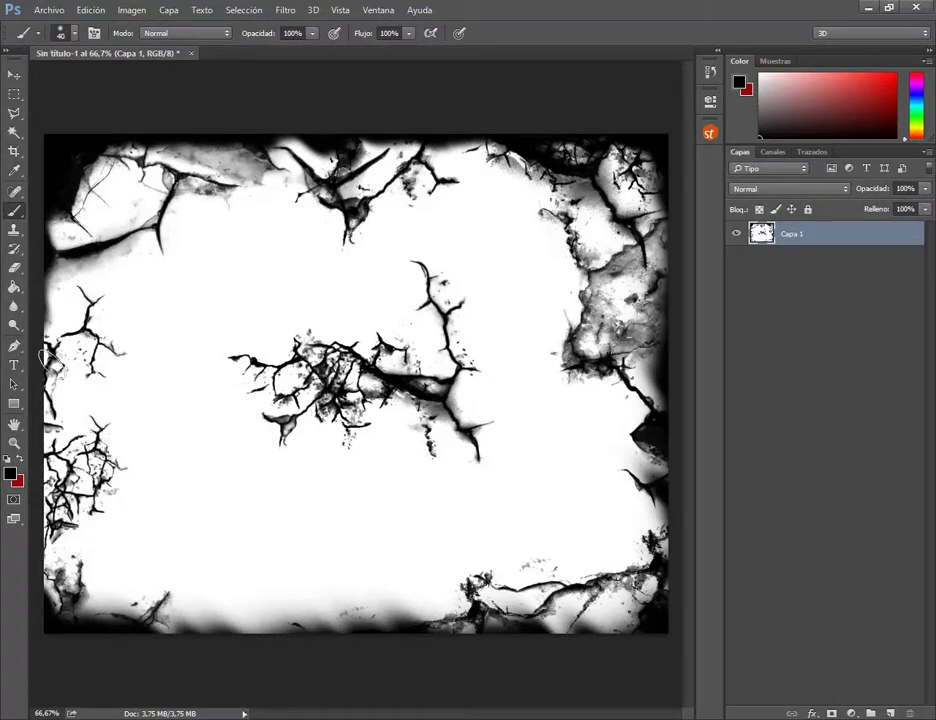
drag(48, 415, 42, 453)
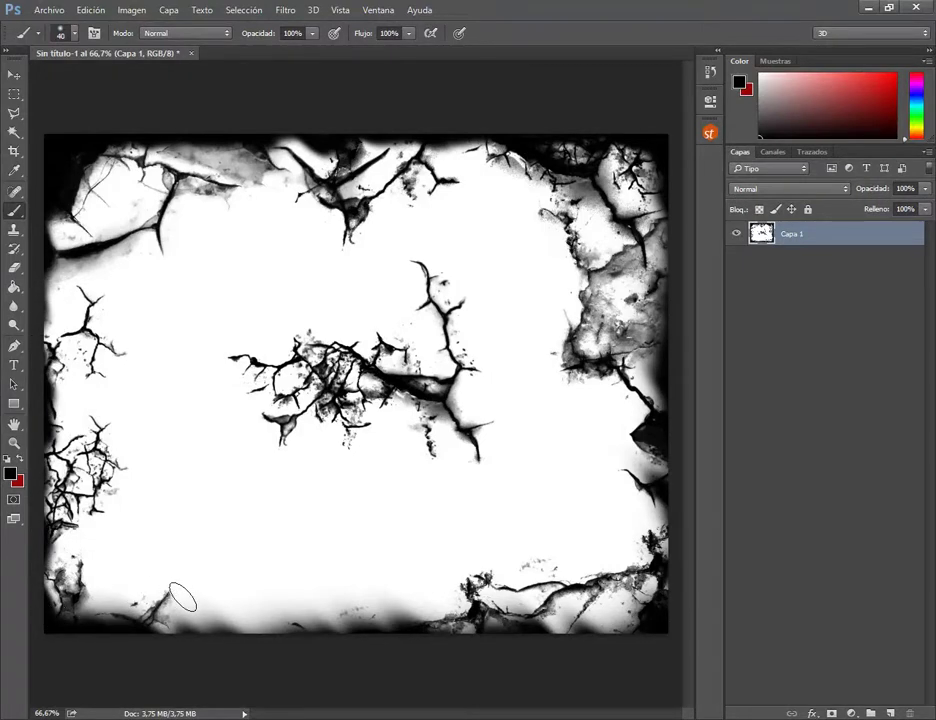
Choose Save As and browse to the D:\centipede folder
click(14, 75)
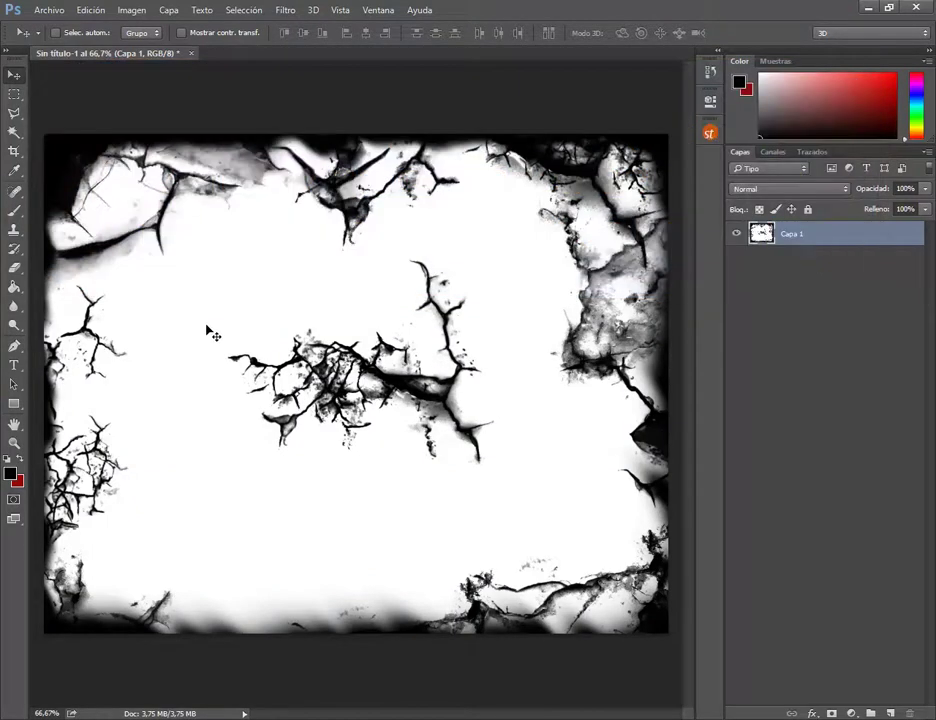
click(44, 10)
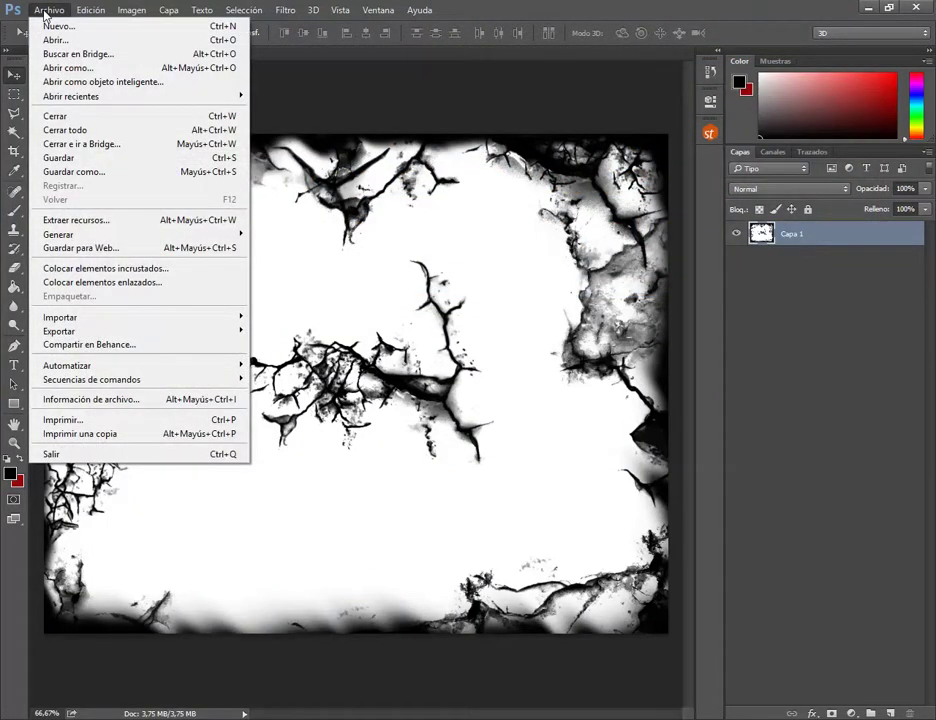
click(74, 172)
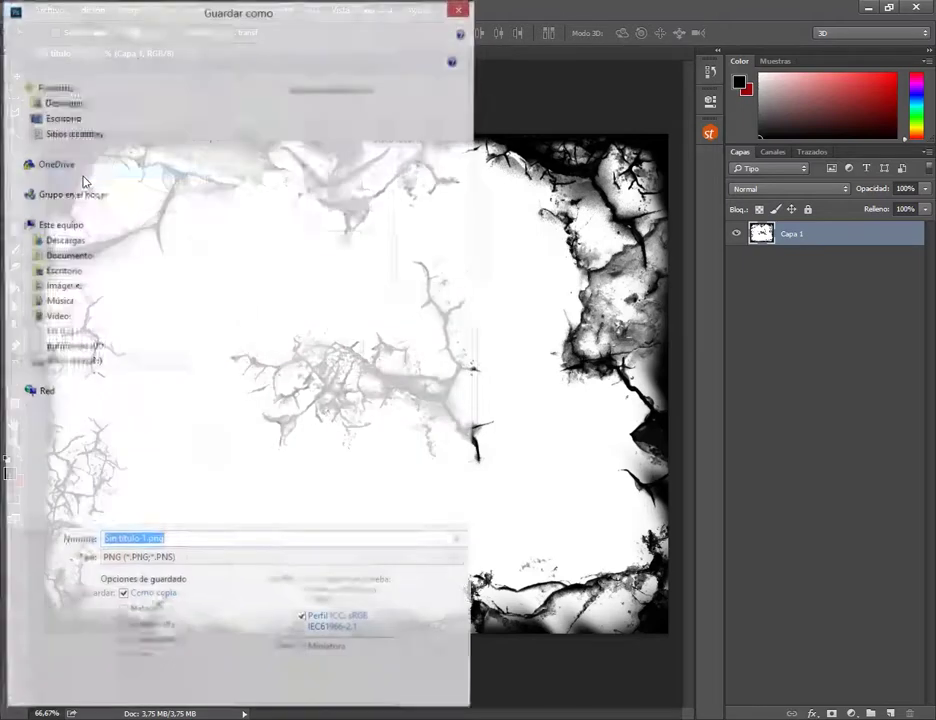
click(20, 349)
click(70, 205)
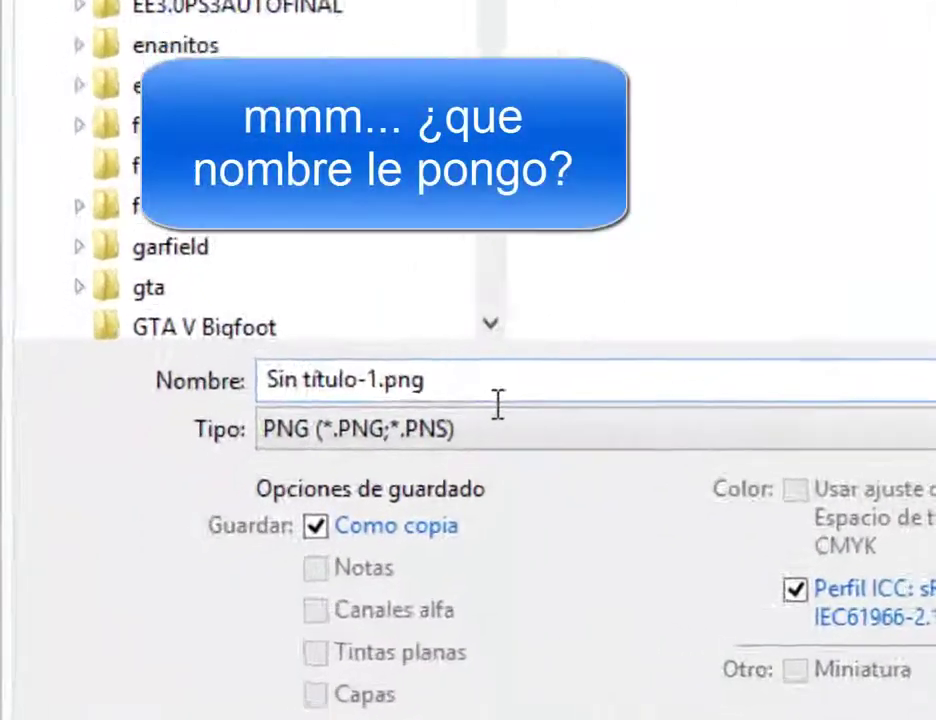
Save the texture as PNG named centipedefondo, then bring Unreal back forward
click(188, 555)
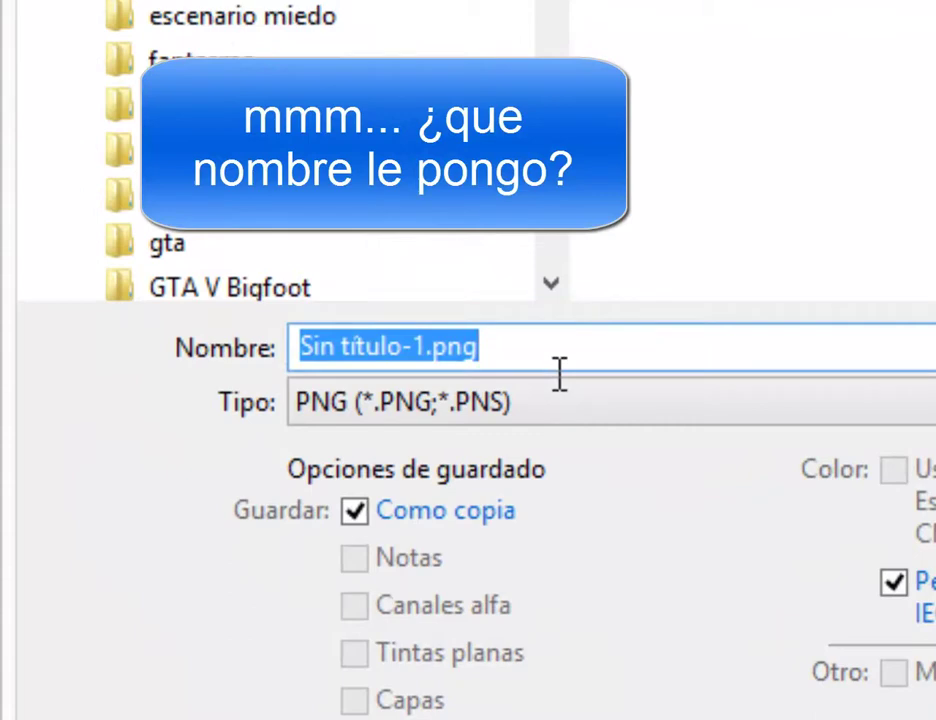
text(centipede)
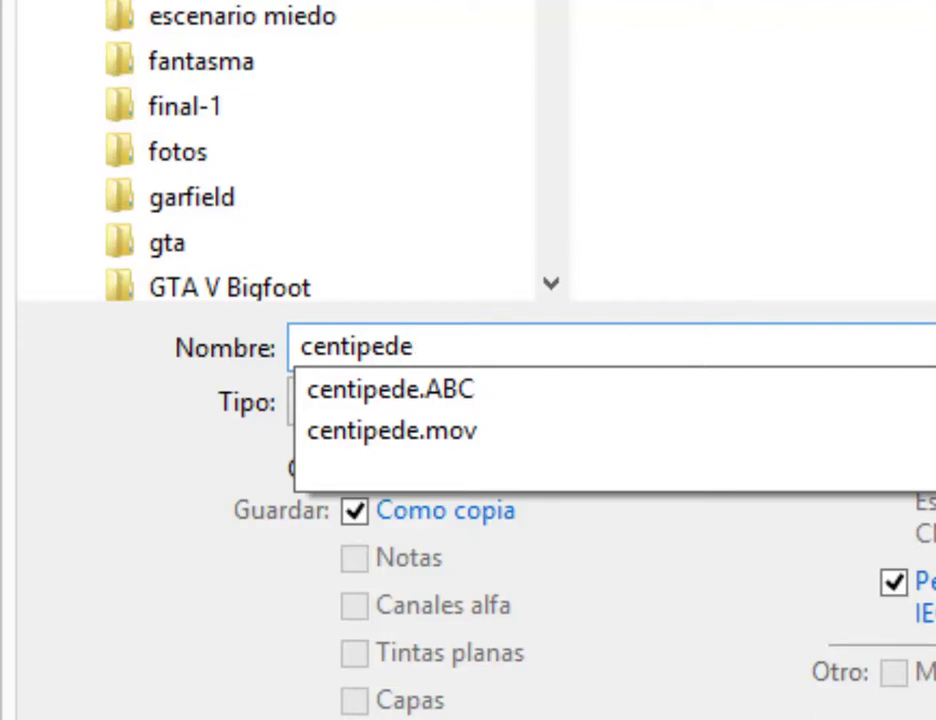
text(fo)
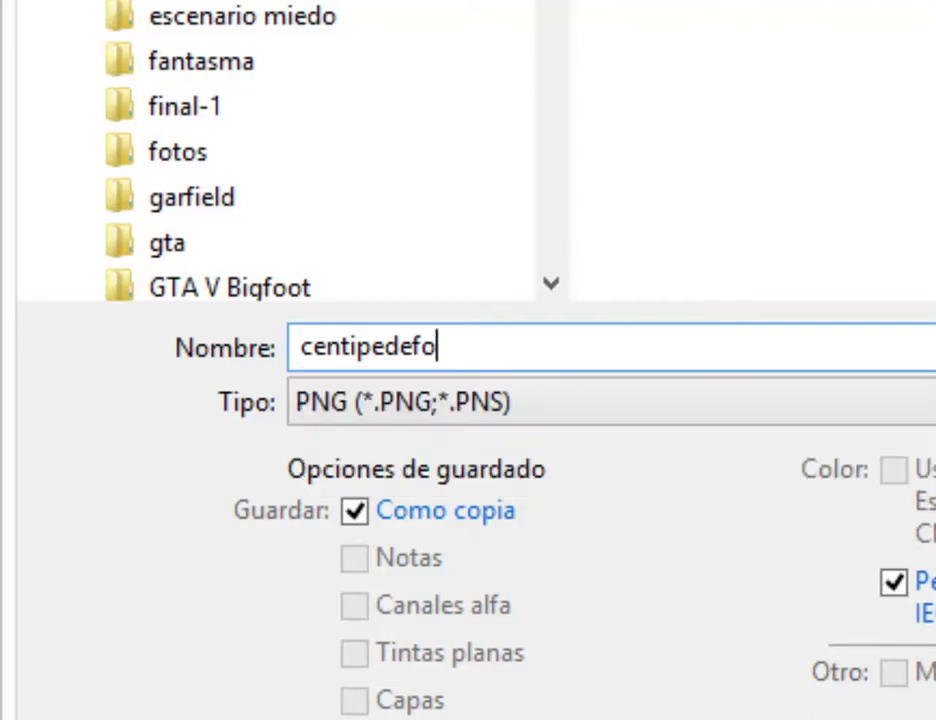
text(o)
key(Return)
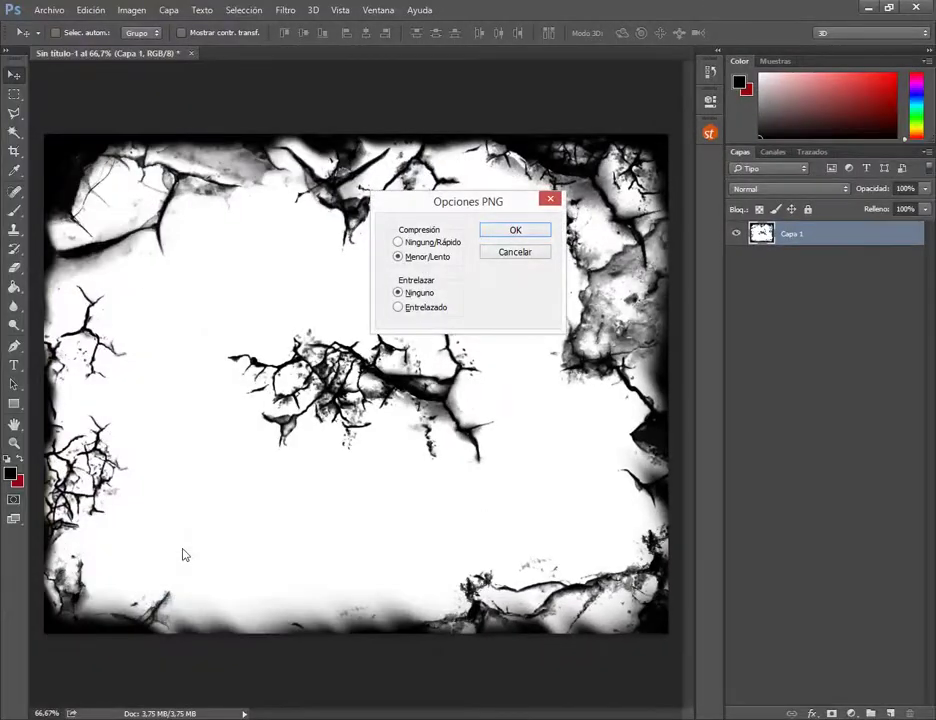
click(499, 232)
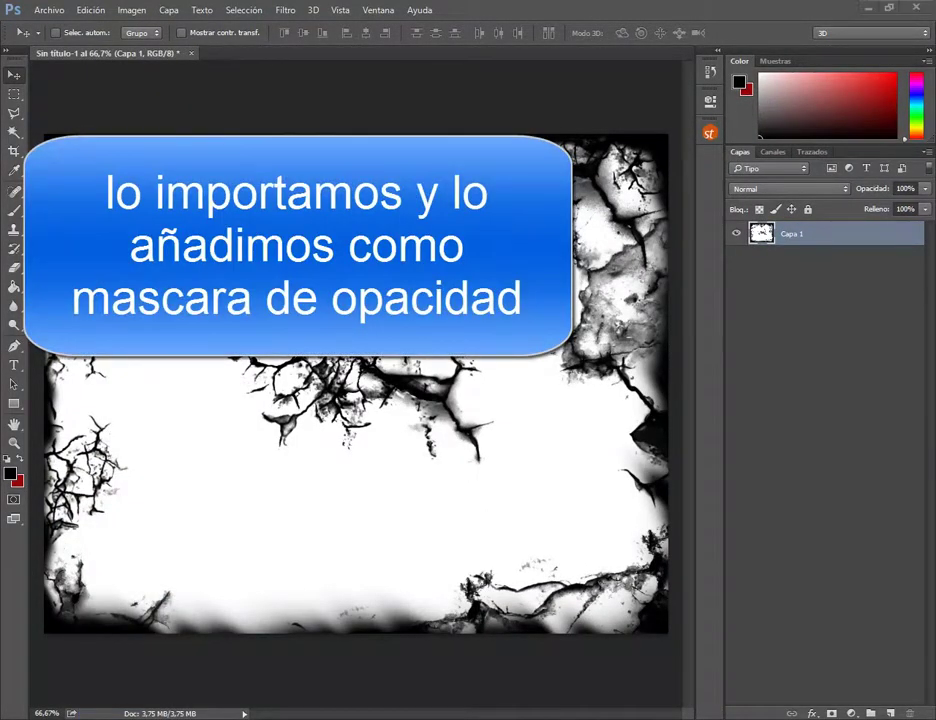
click(605, 688)
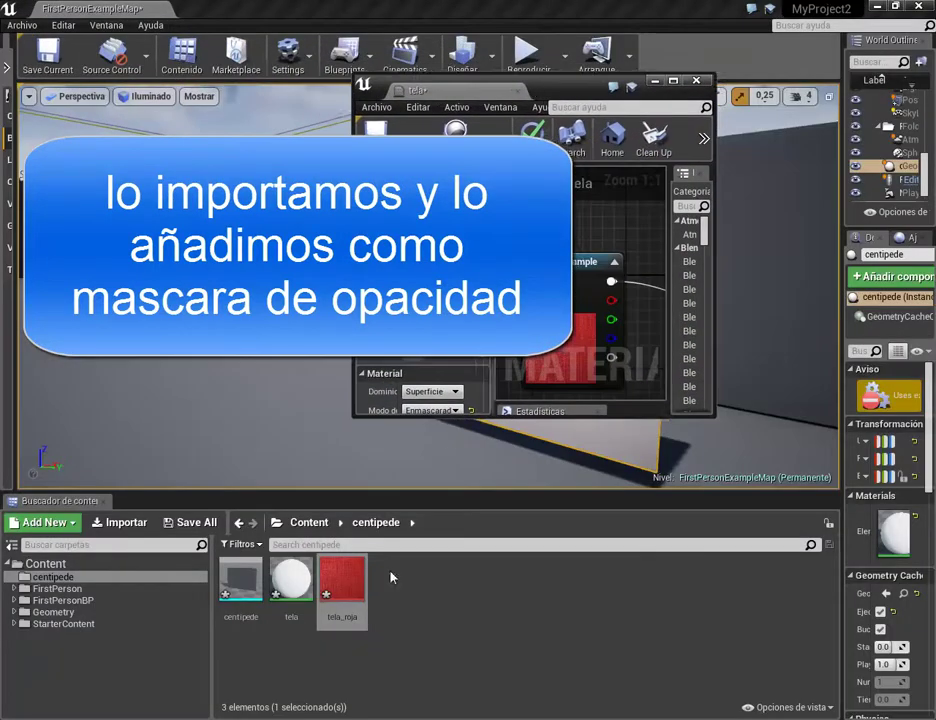
Import centipedefondo.png into the project's centipede folder
click(112, 526)
click(595, 122)
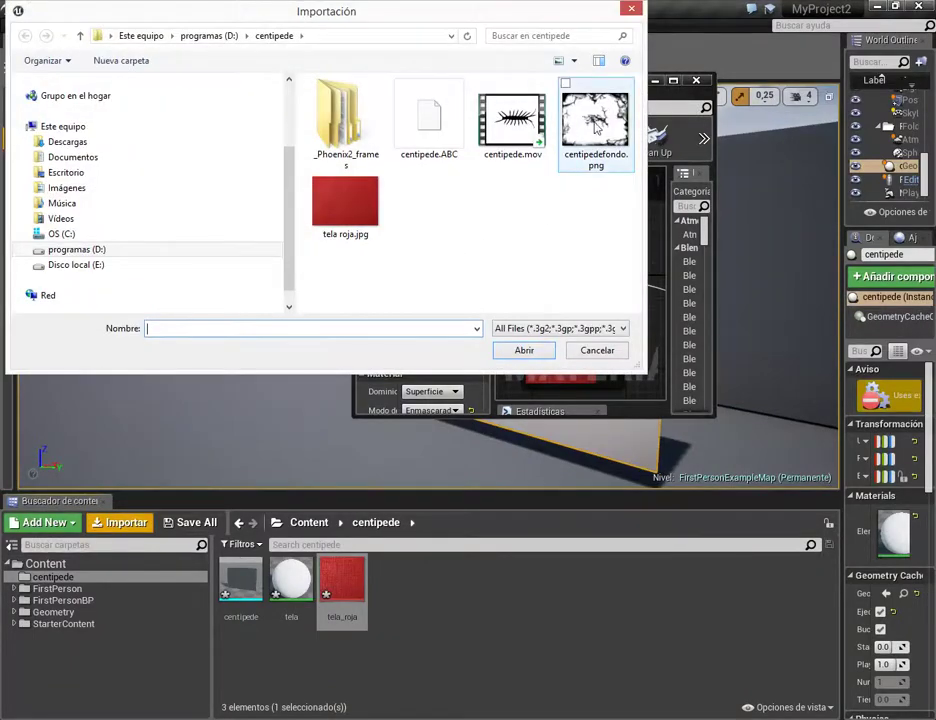
click(524, 350)
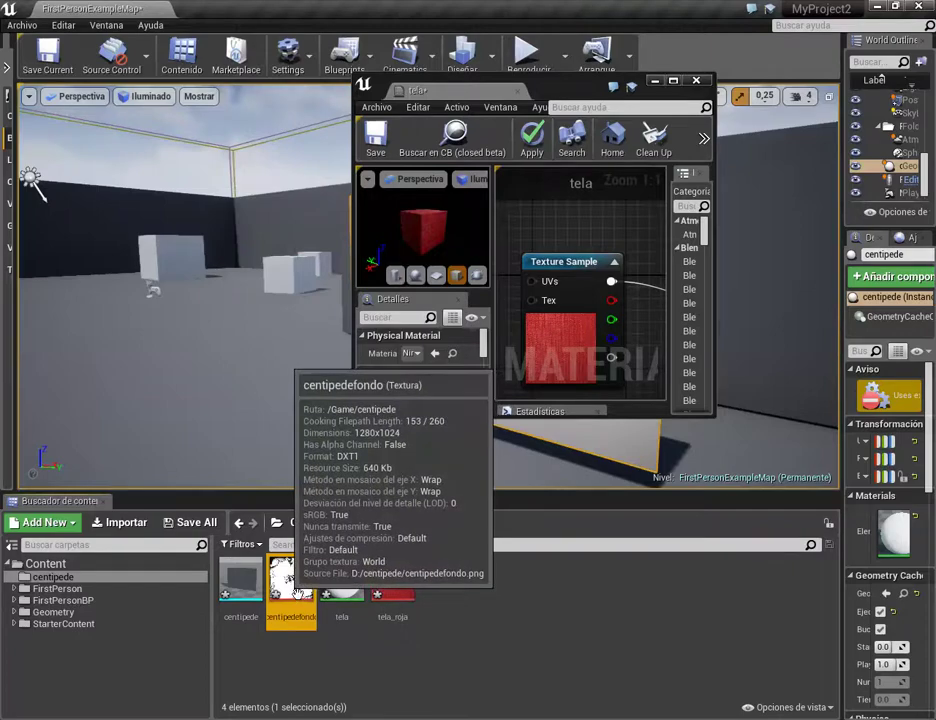
Wire a centipedefondo Texture Sample into Máscara de opacidad and inspect the holed preview
drag(290, 590, 564, 232)
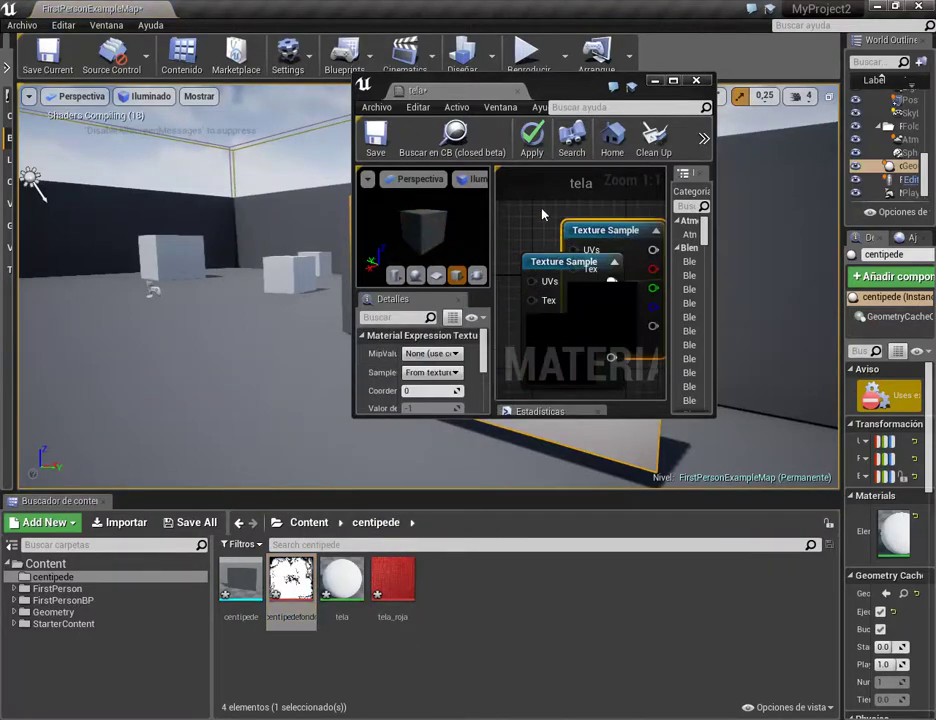
drag(550, 85, 503, 5)
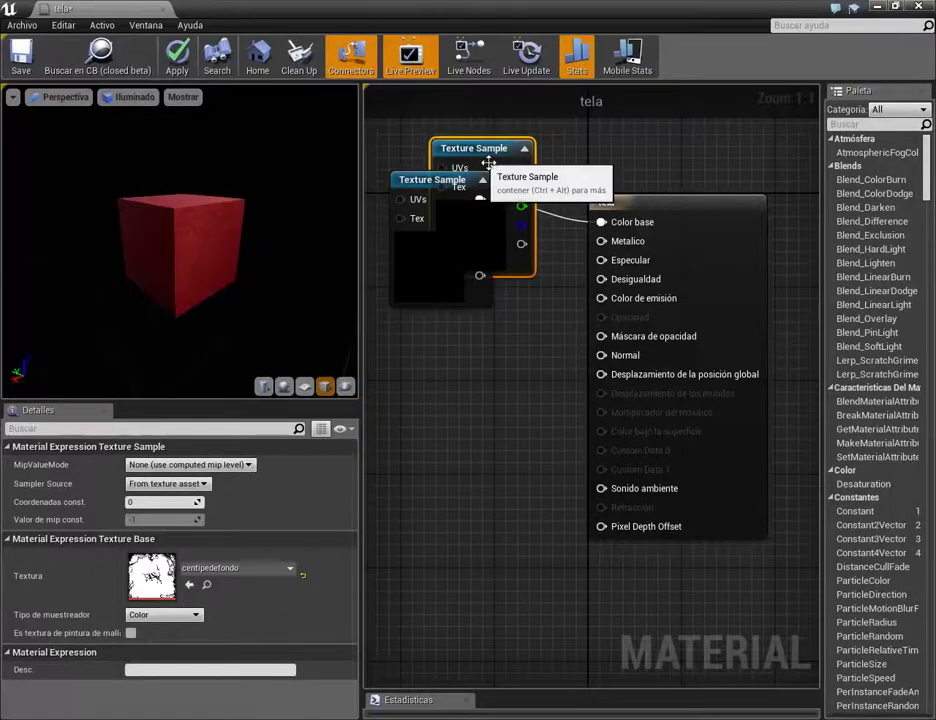
drag(488, 162, 447, 381)
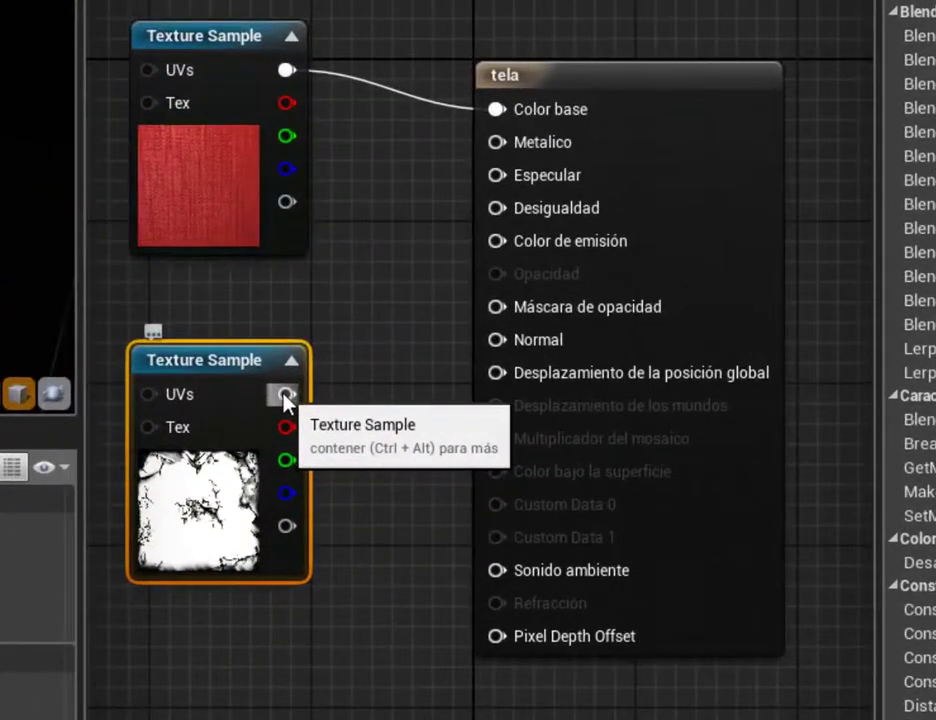
drag(286, 396, 500, 310)
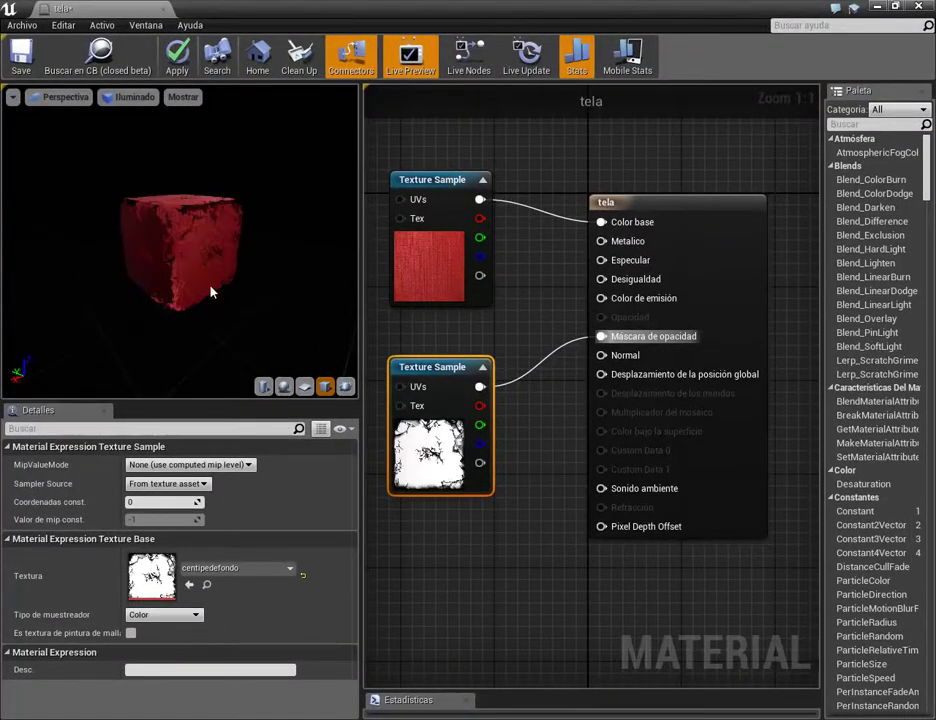
drag(180, 250, 245, 235)
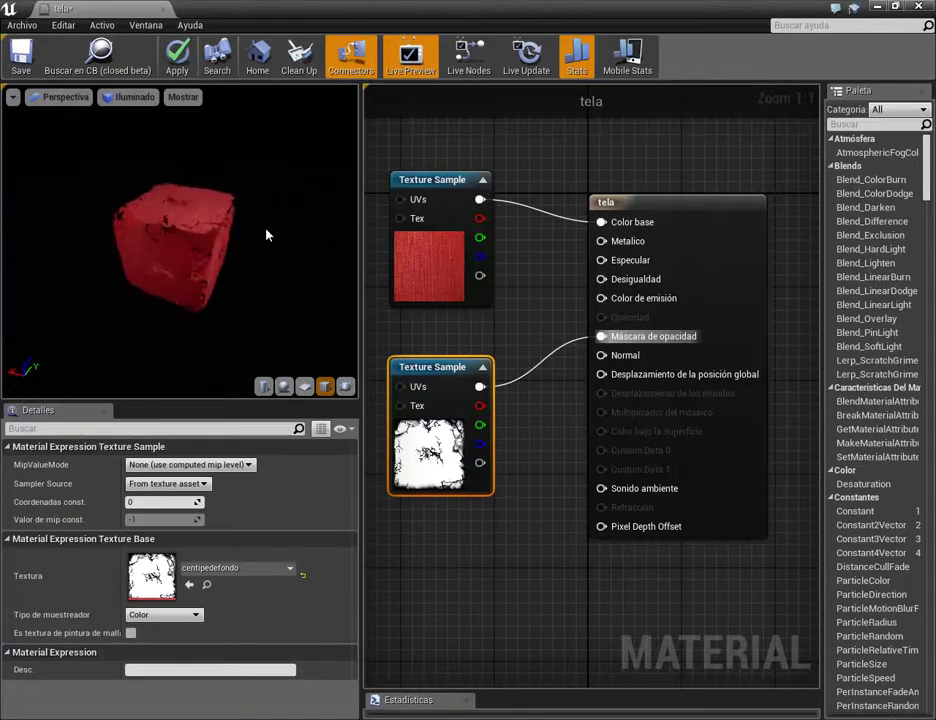
right_drag(278, 230, 238, 263)
mouse_move(238, 263)
mouse_down()
mouse_move(140, 260)
mouse_move(155, 258)
mouse_move(140, 256)
mouse_move(192, 145)
mouse_up()
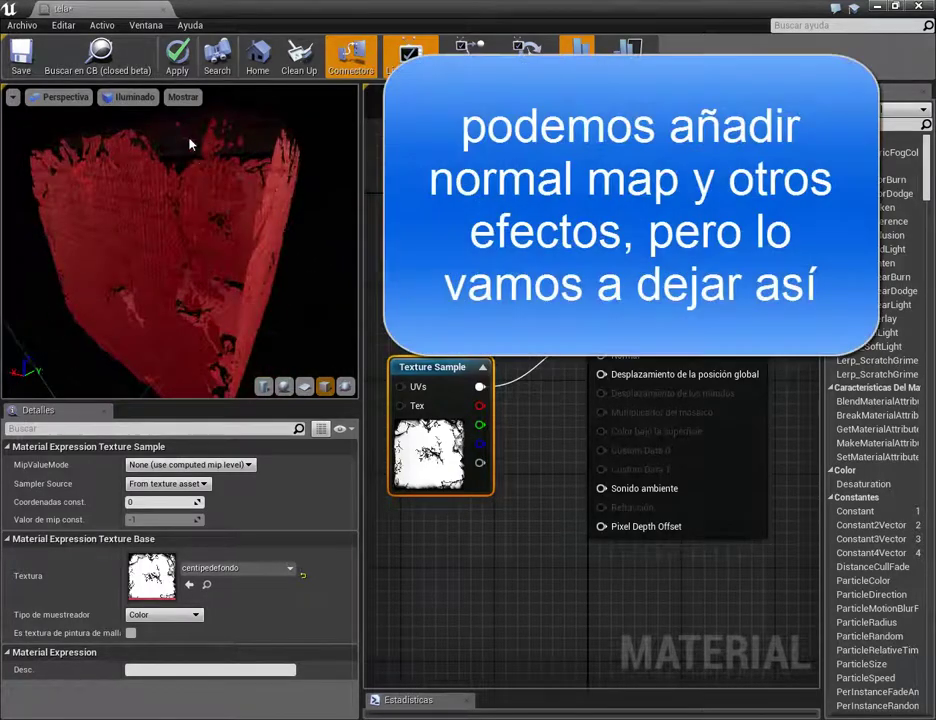
drag(238, 170, 195, 170)
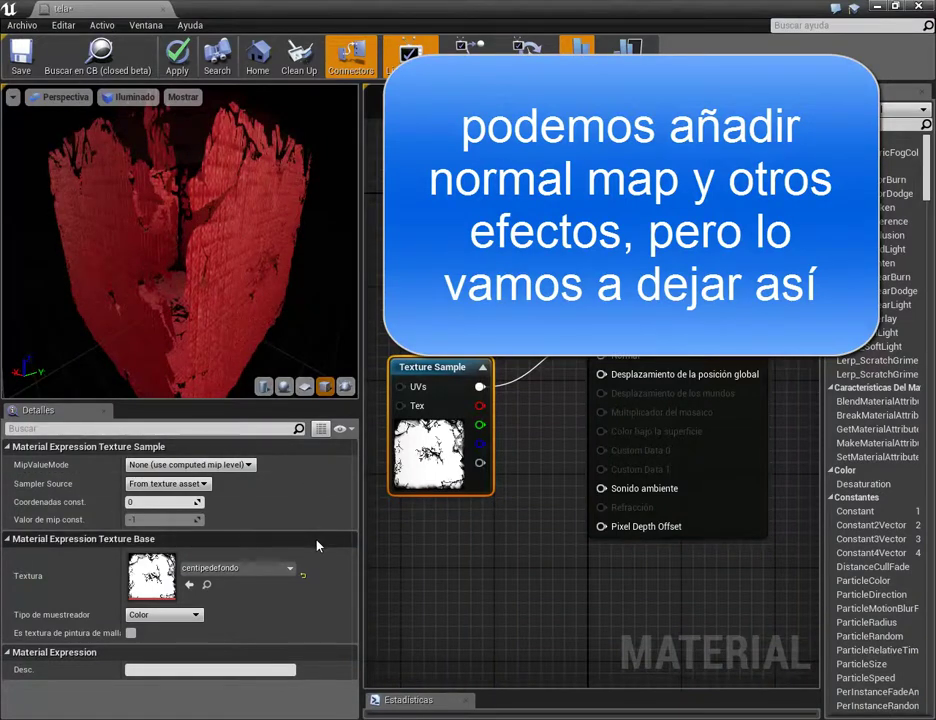
Turn on Dos caras for the tela material and close its editor
click(625, 205)
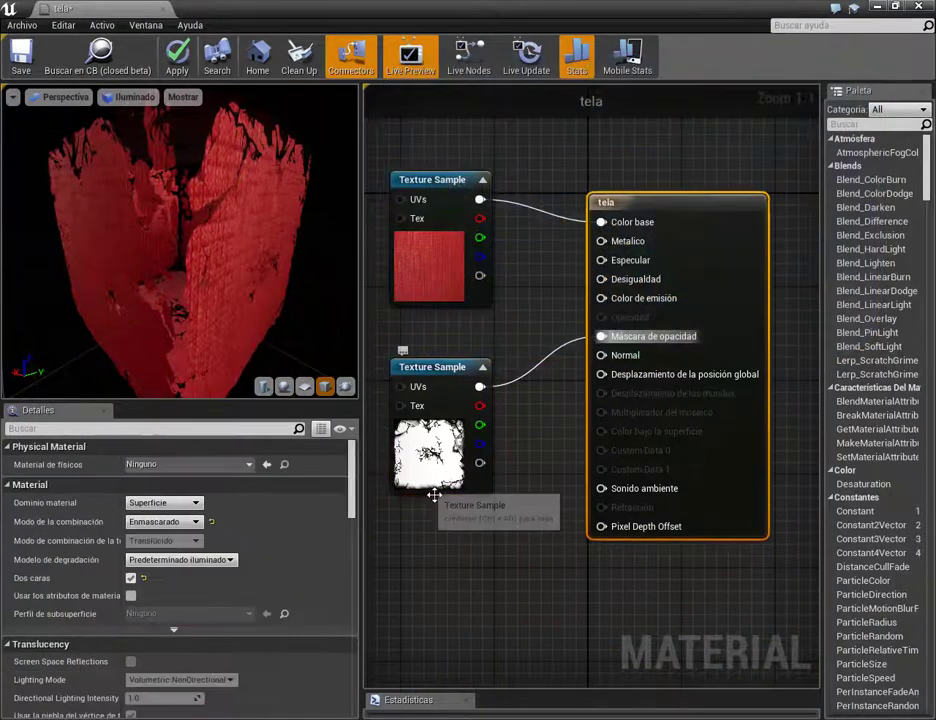
click(131, 578)
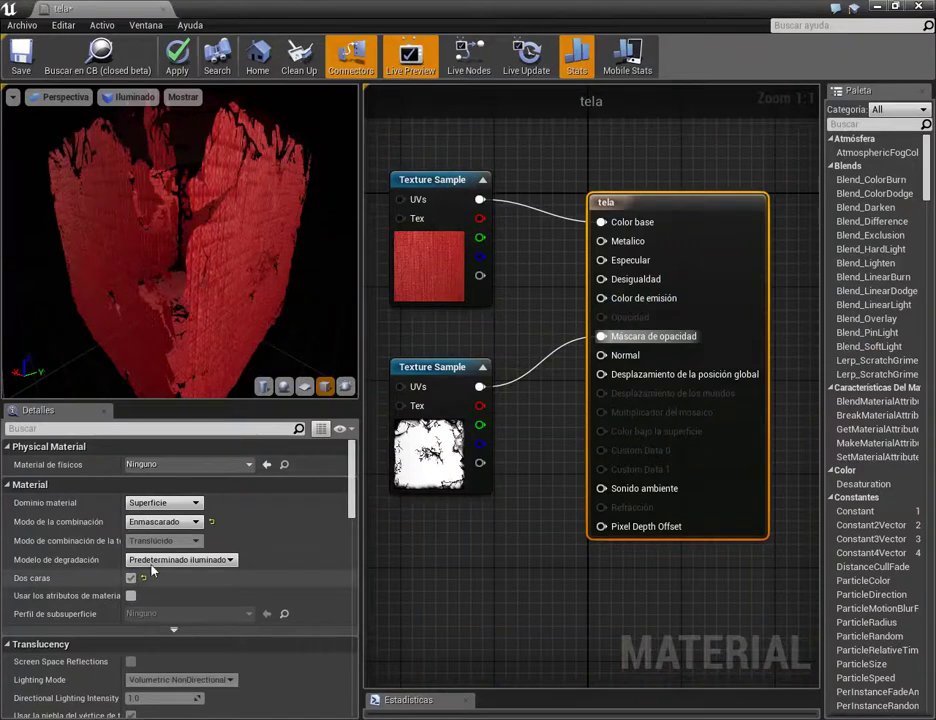
drag(136, 265, 160, 219)
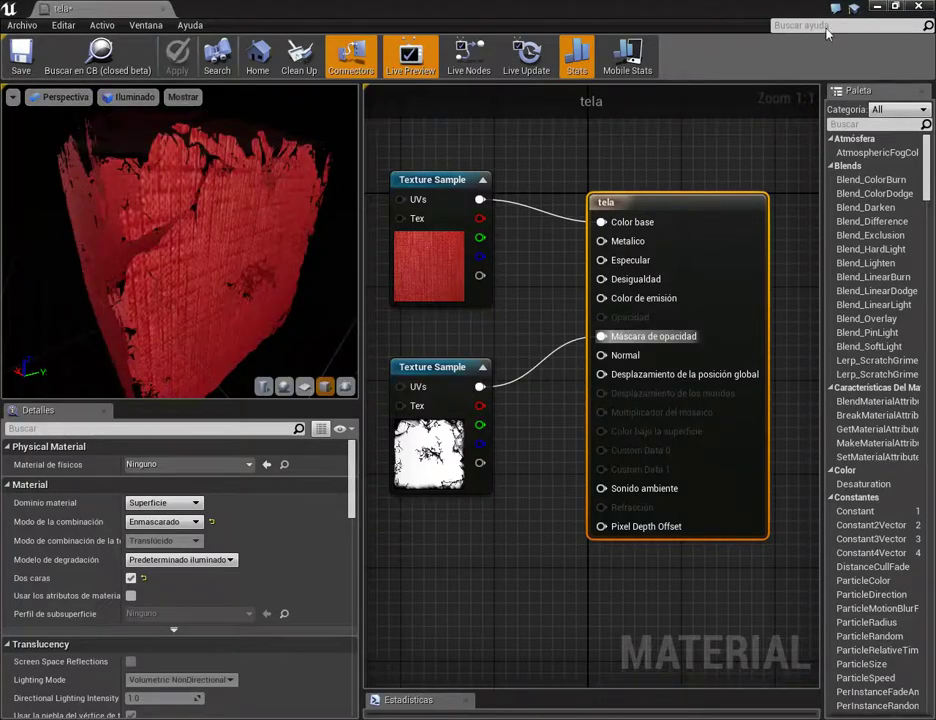
click(920, 8)
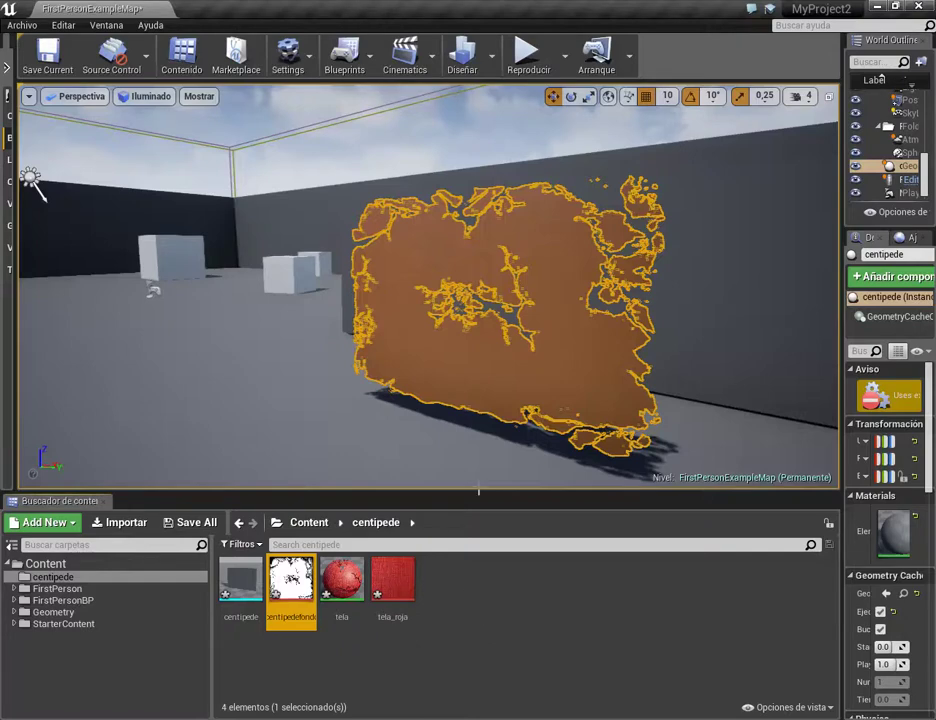
Start Play and walk with W and A up to the cracked red cloth
click(527, 57)
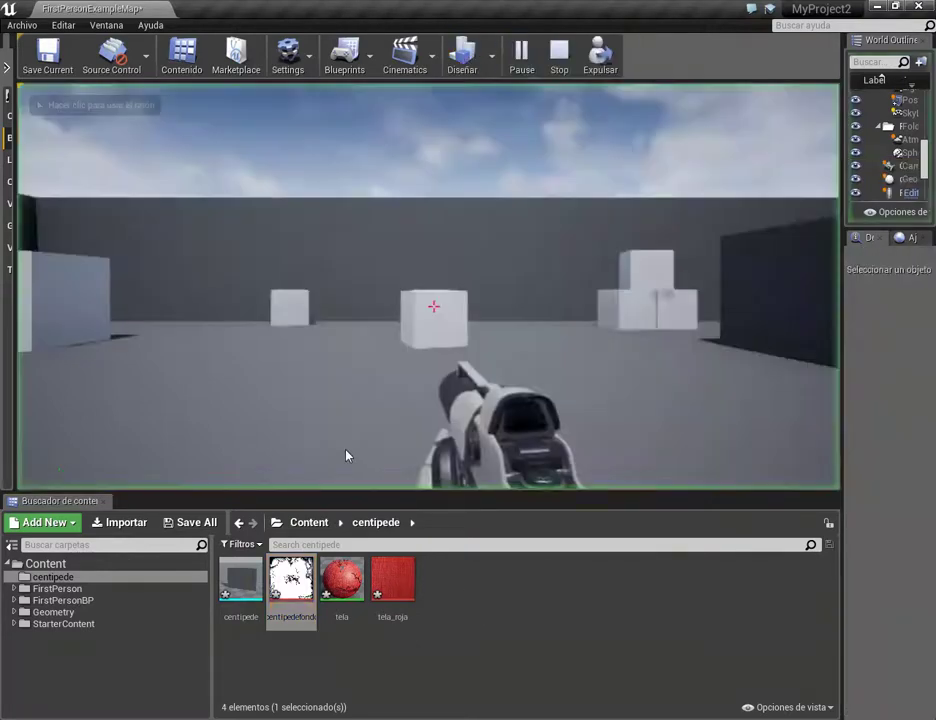
click(433, 306)
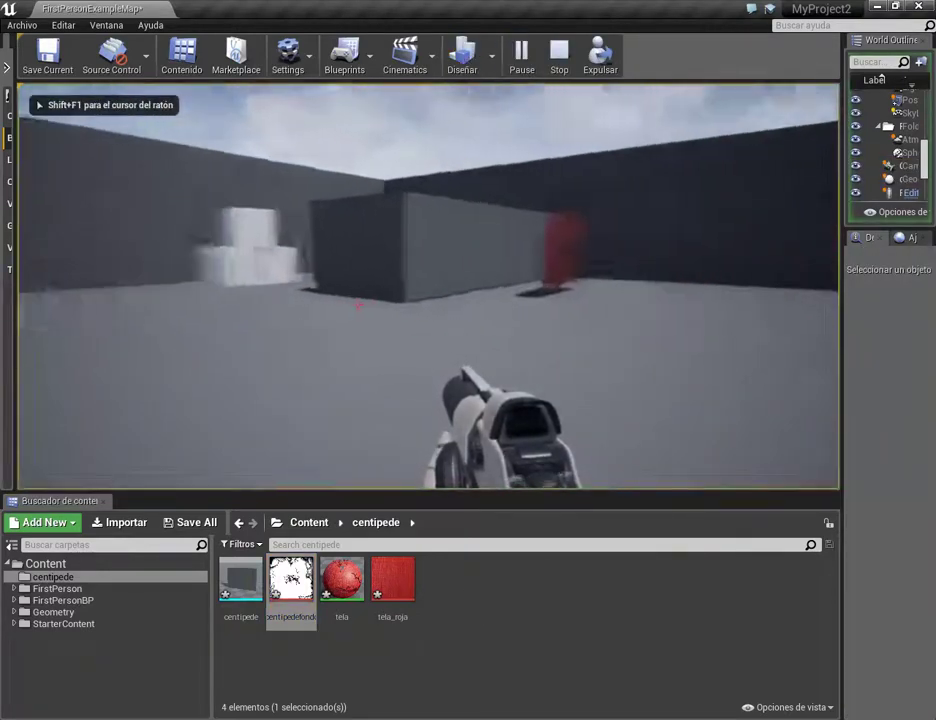
key(w)
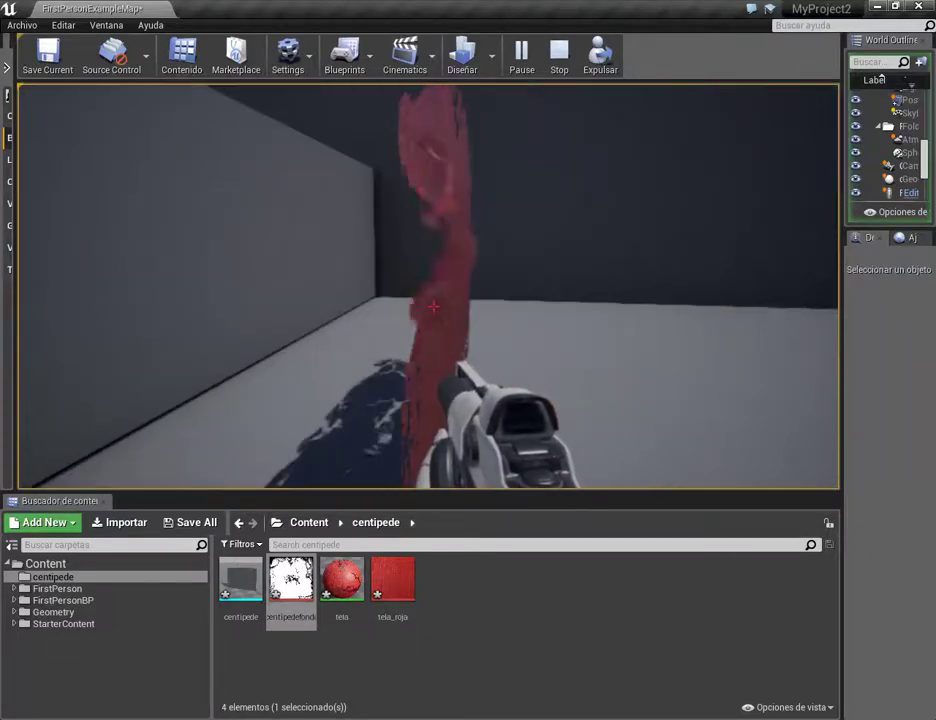
key(a)
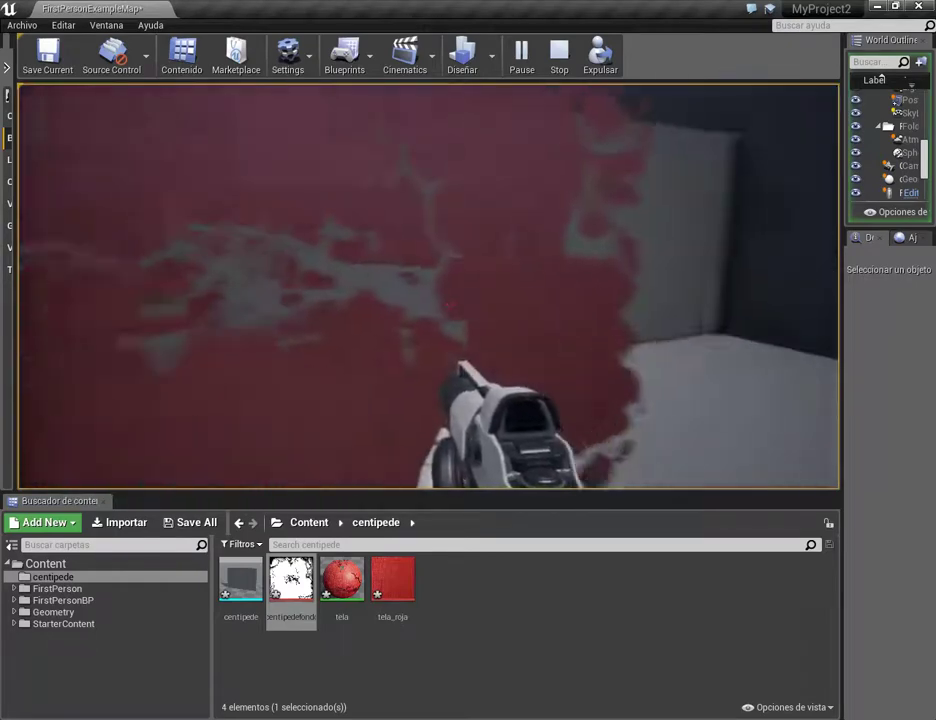